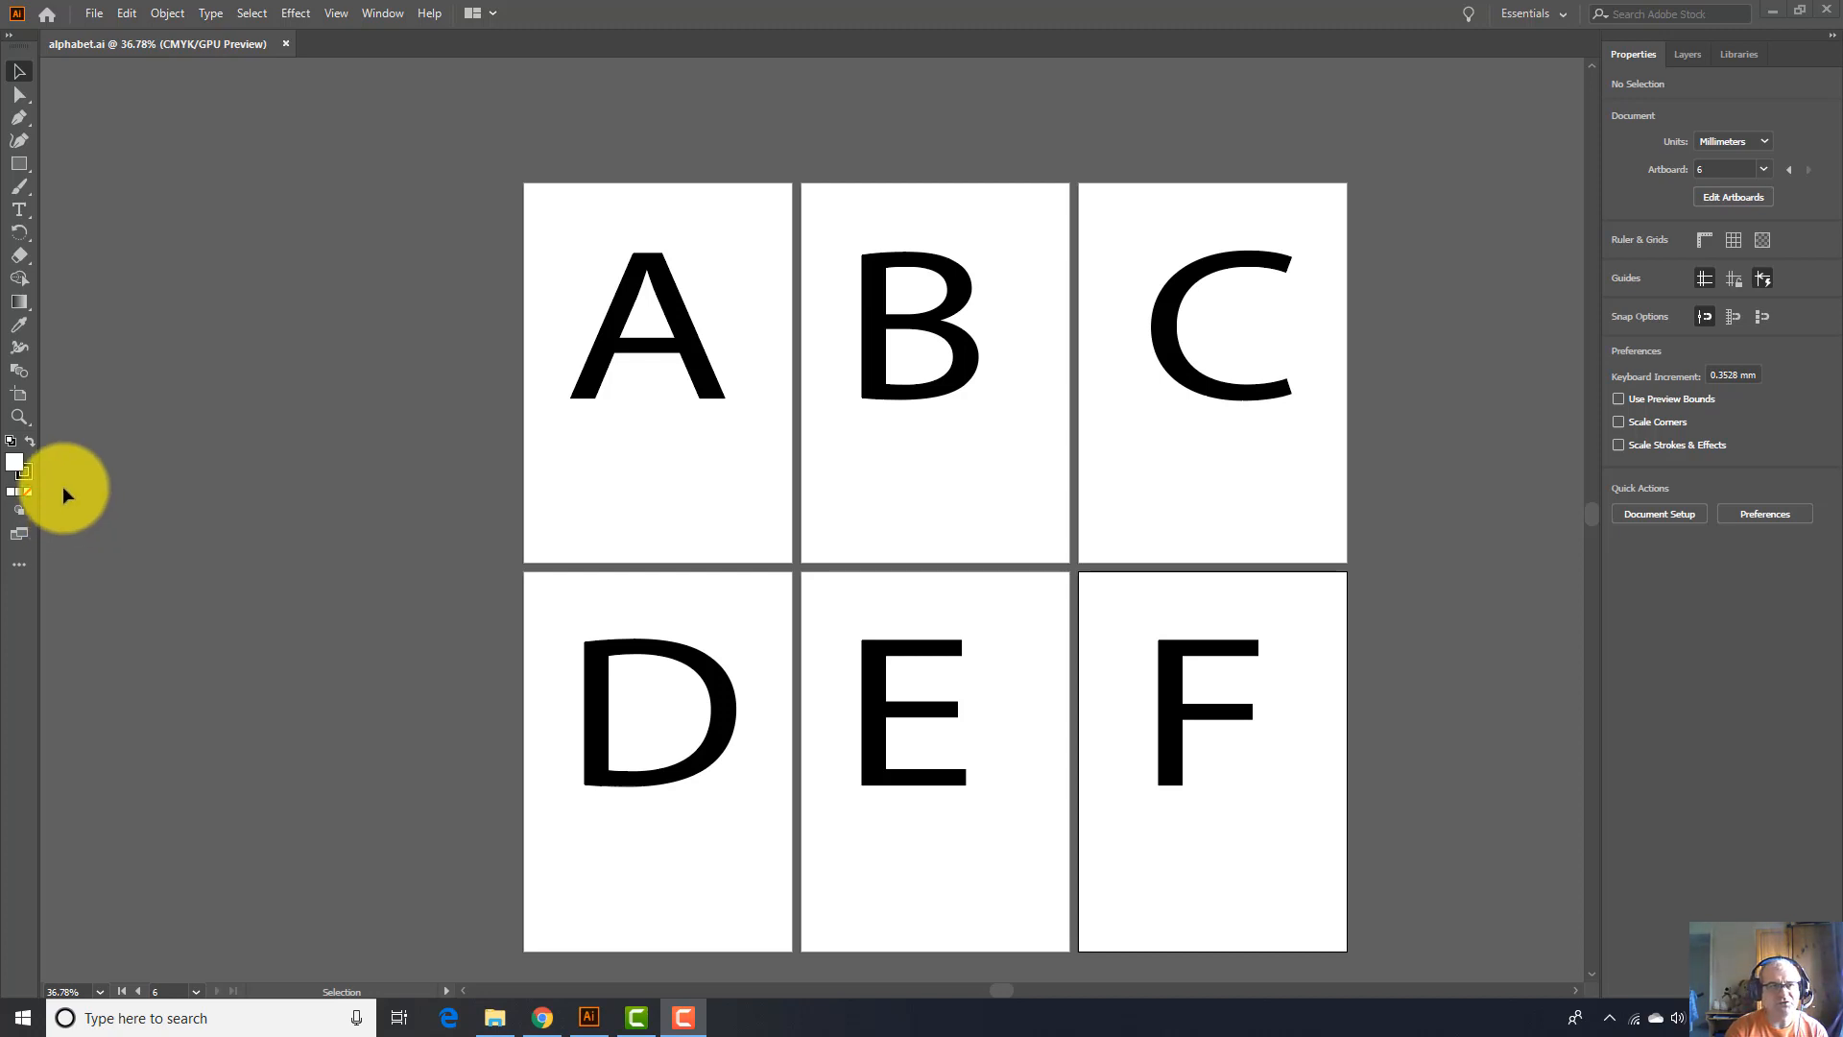
Draw two new artboards with the Artboard tool, one about 213 × 293 mm beside artboard C and a similar one beside artboard F
{"action": "left_click", "coordinate": [21, 398]}
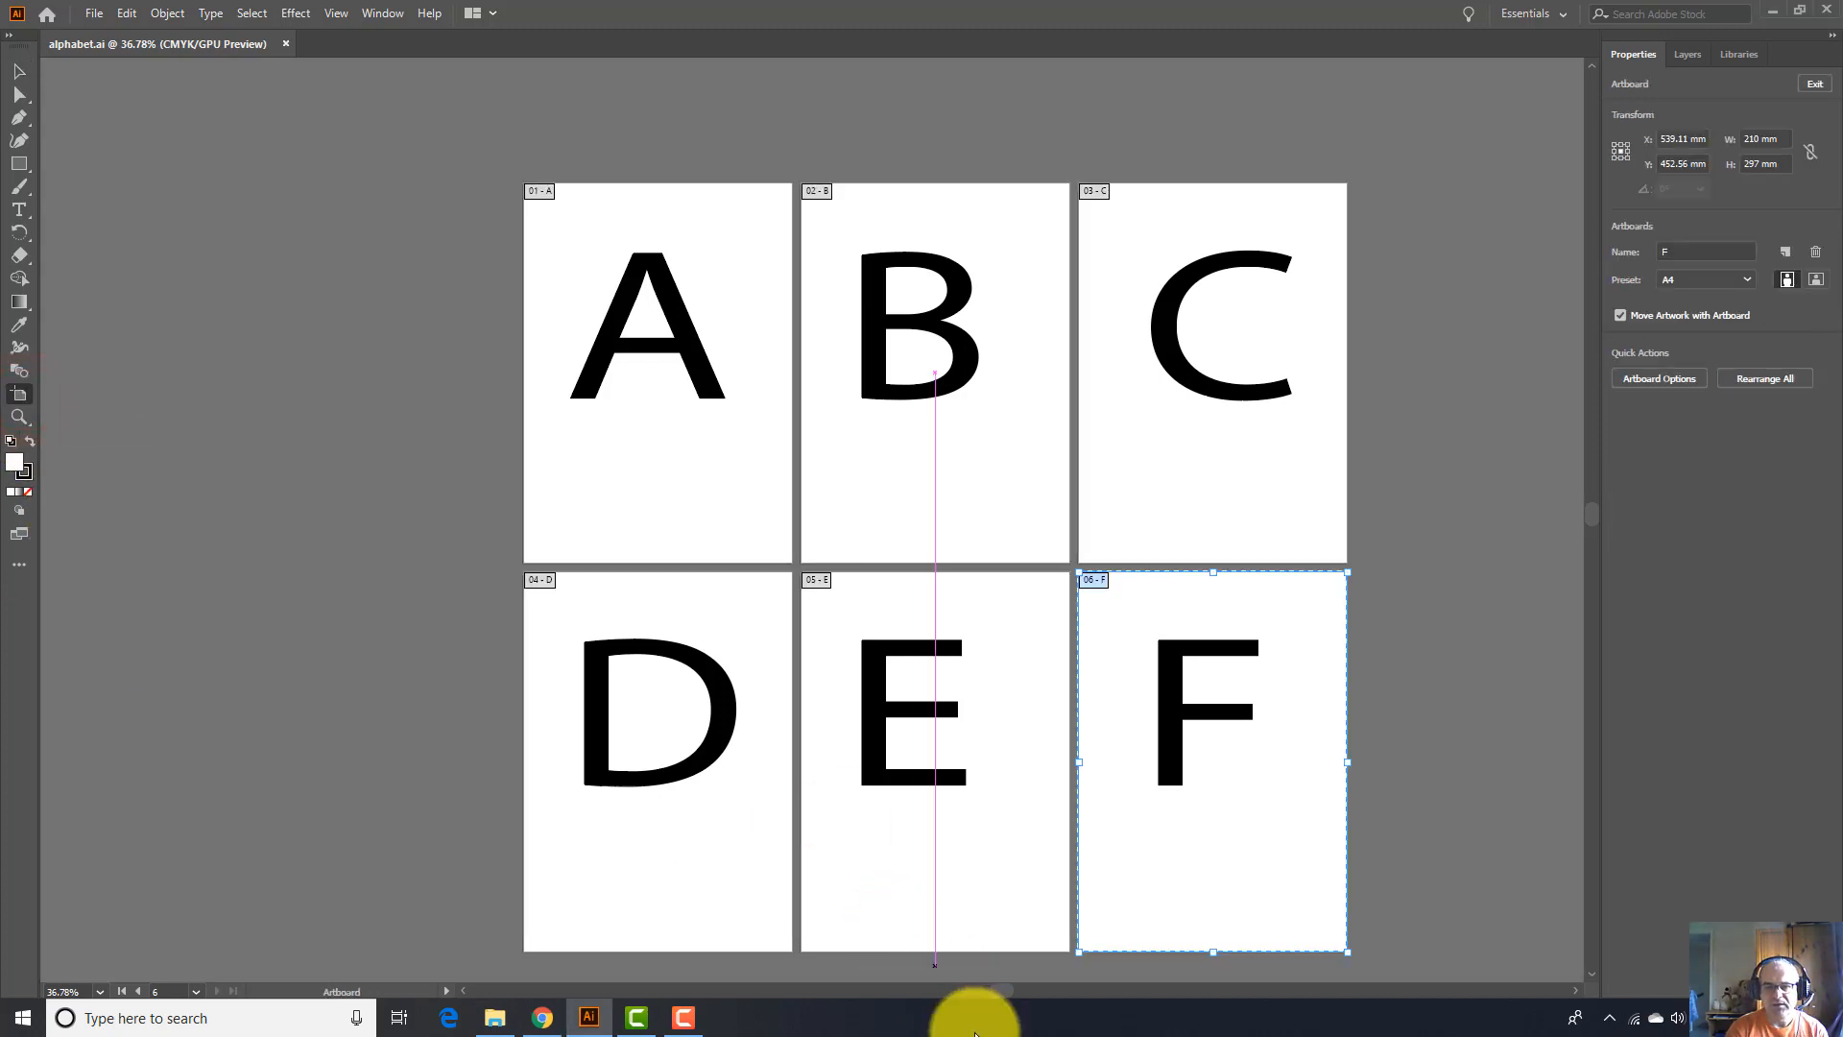
{"action": "left_click_drag", "start_coordinate": [992, 987], "coordinate": [1063, 982]}
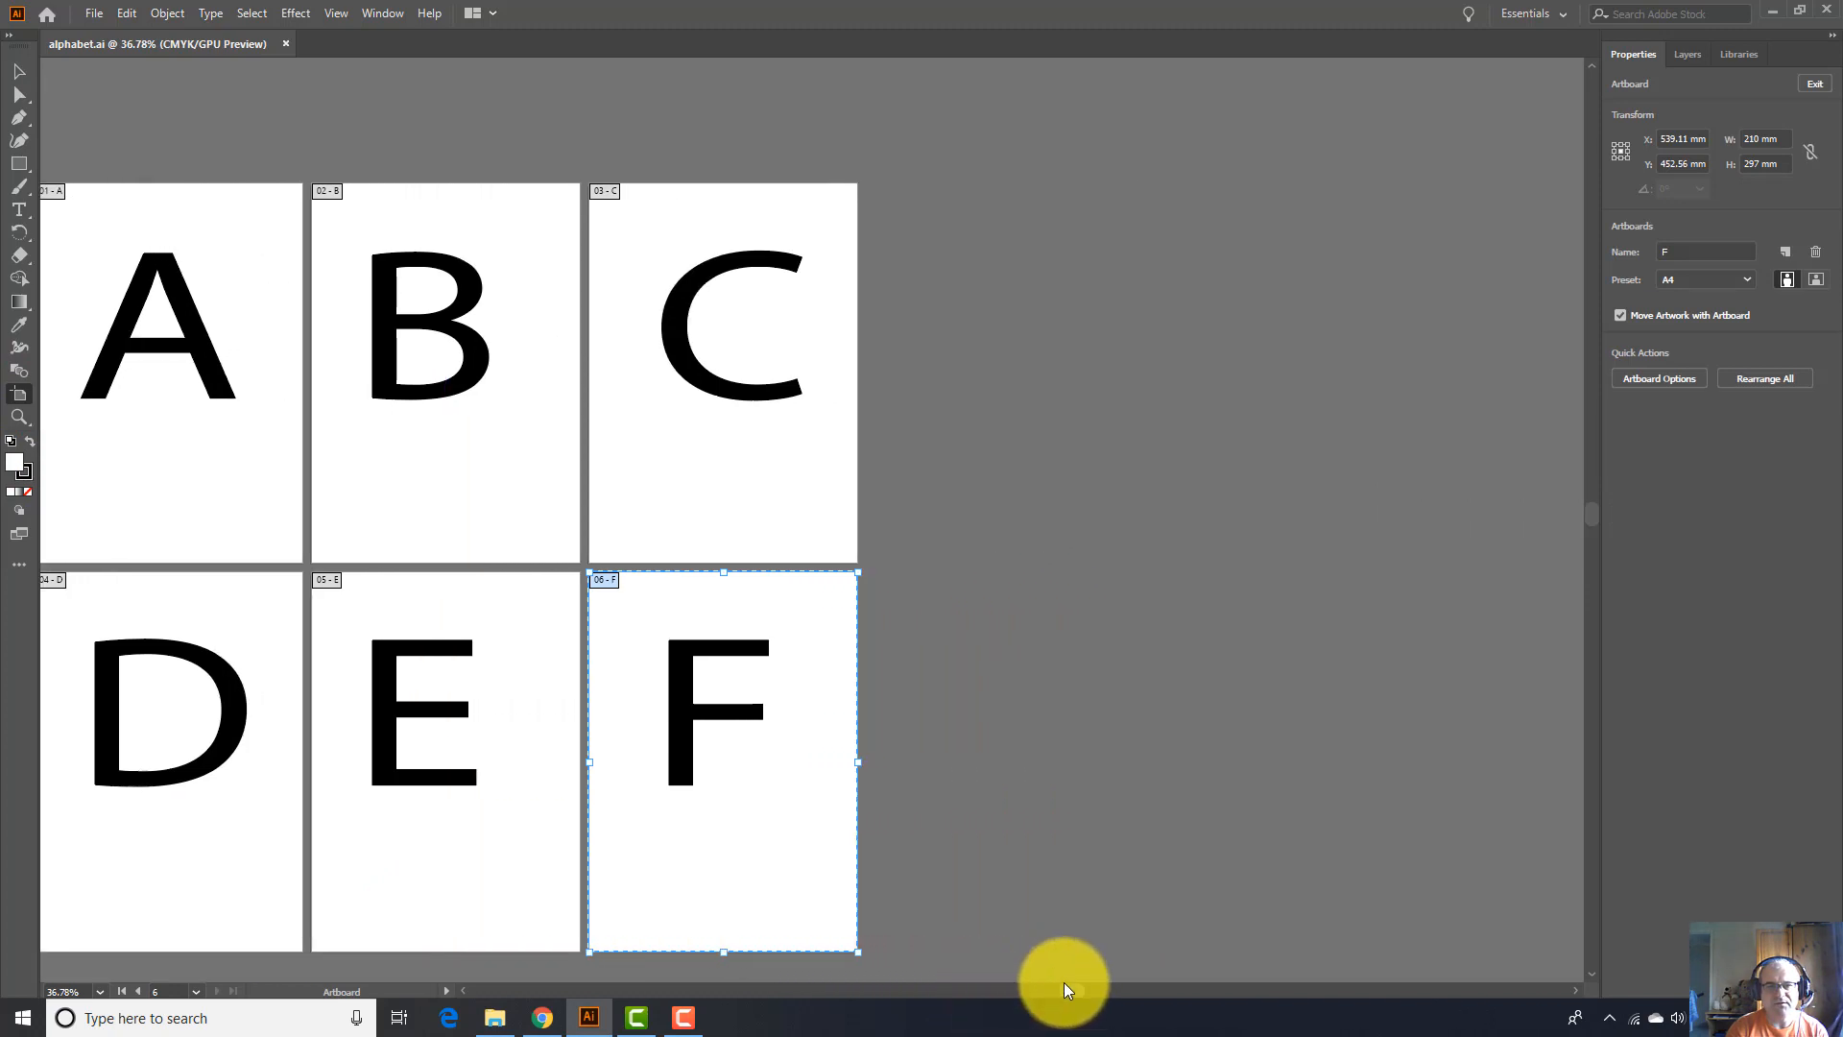
{"action": "left_click", "coordinate": [881, 187]}
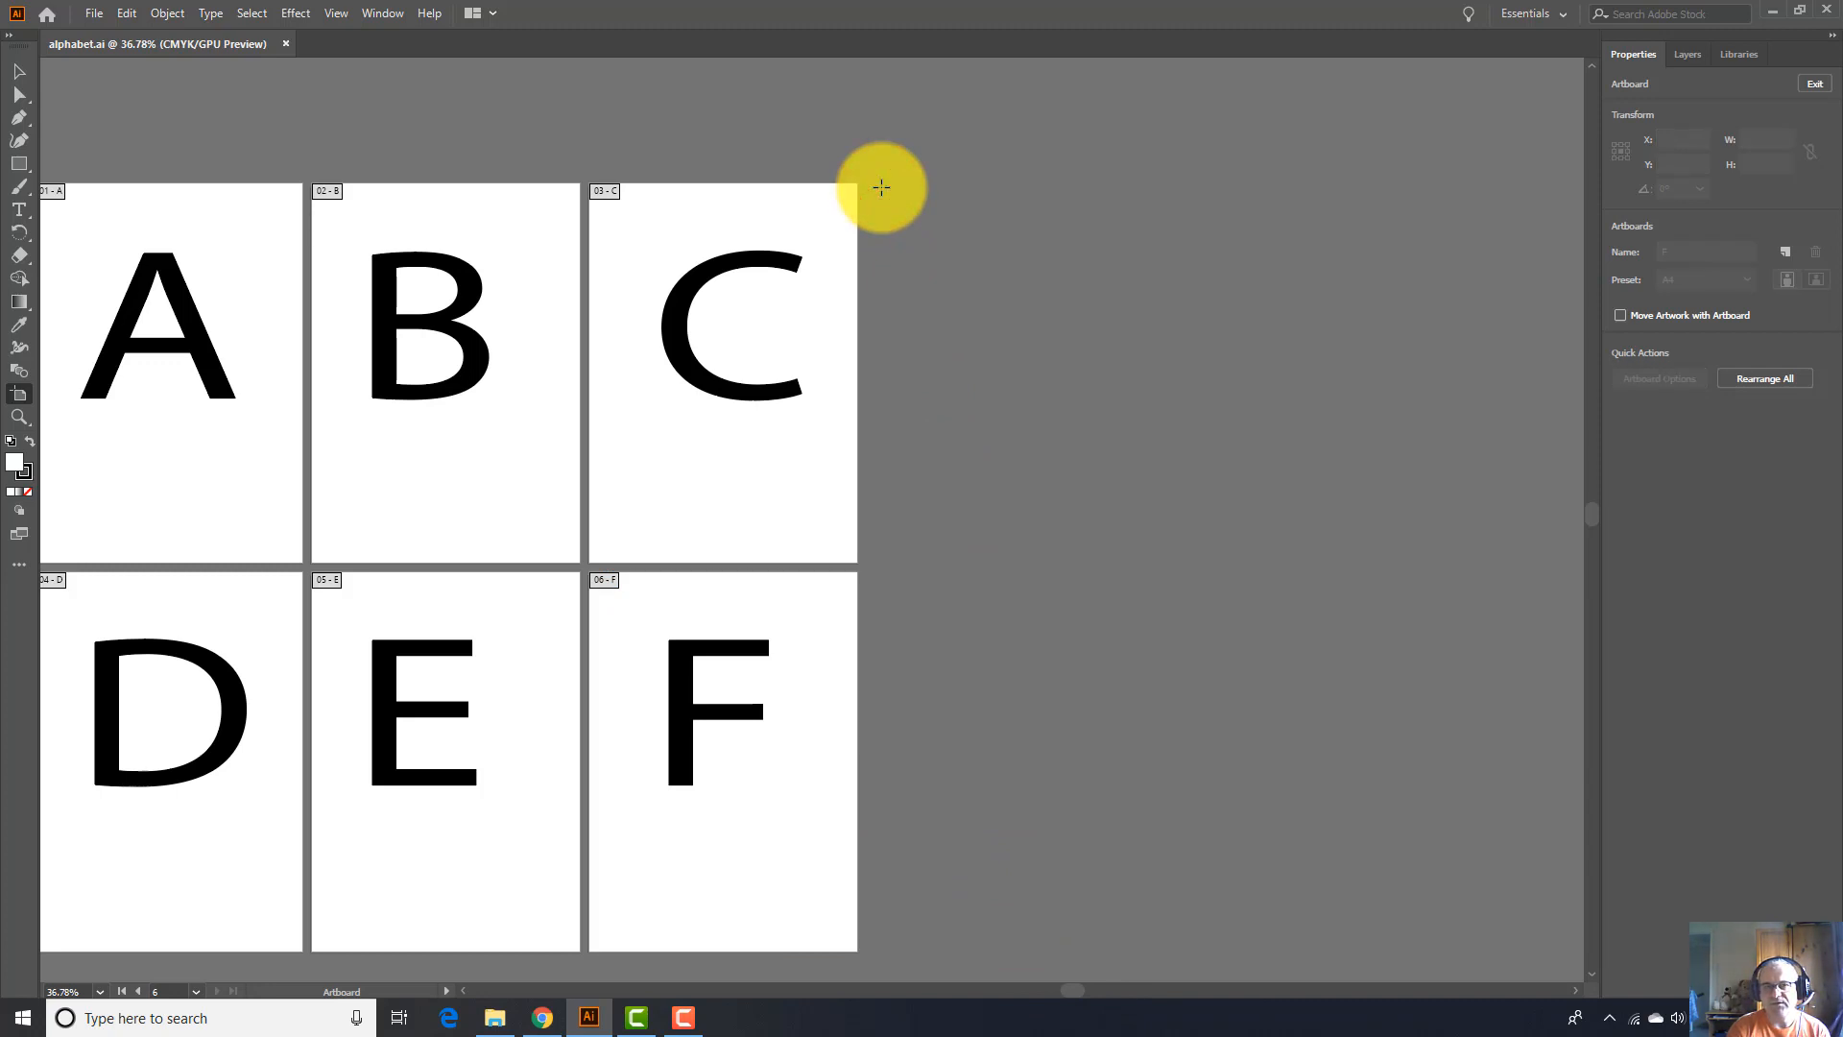
{"action": "left_click_drag", "start_coordinate": [881, 187], "coordinate": [1155, 563]}
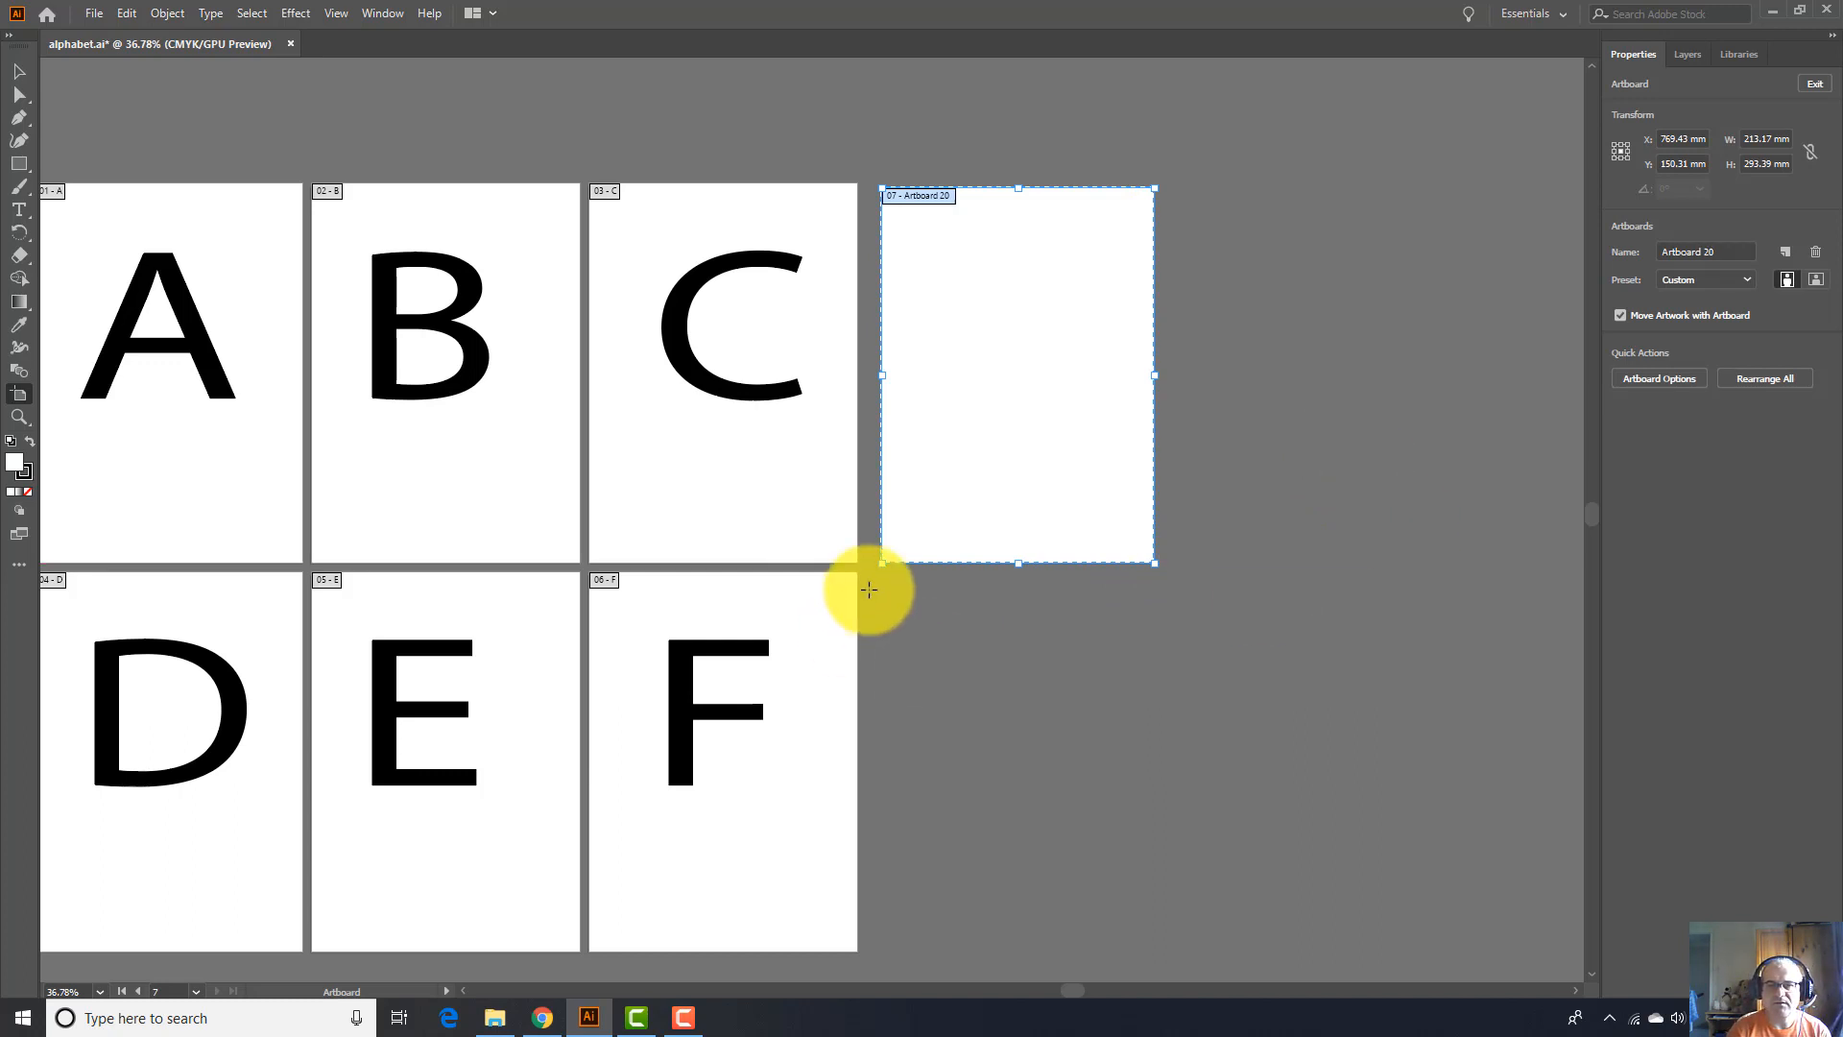
{"action": "left_click_drag", "start_coordinate": [884, 583], "coordinate": [1152, 944]}
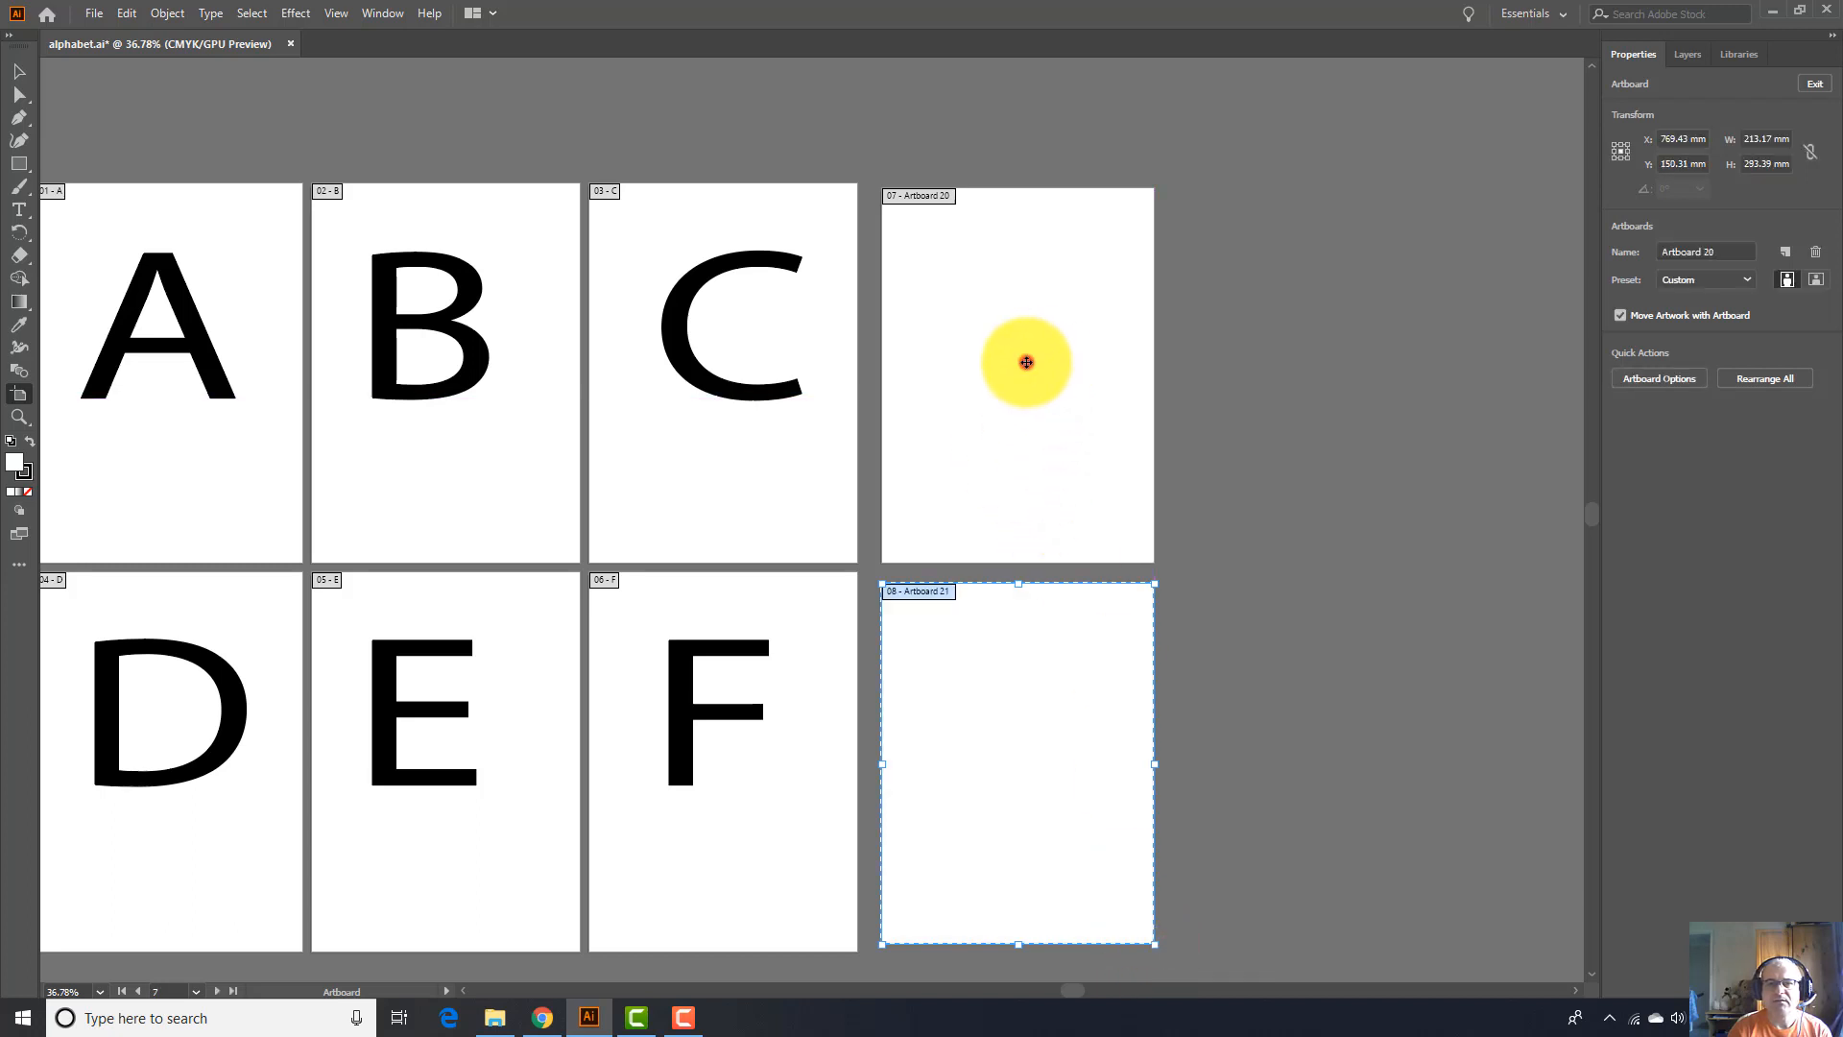
Move the two new artboards into line with their rows and extend the lower one's height to about 294 mm
{"action": "left_click", "coordinate": [1022, 380]}
{"action": "left_click_drag", "start_coordinate": [1021, 384], "coordinate": [1012, 382]}
{"action": "left_click_drag", "start_coordinate": [975, 646], "coordinate": [1009, 568]}
{"action": "left_click_drag", "start_coordinate": [1005, 942], "coordinate": [1005, 947]}
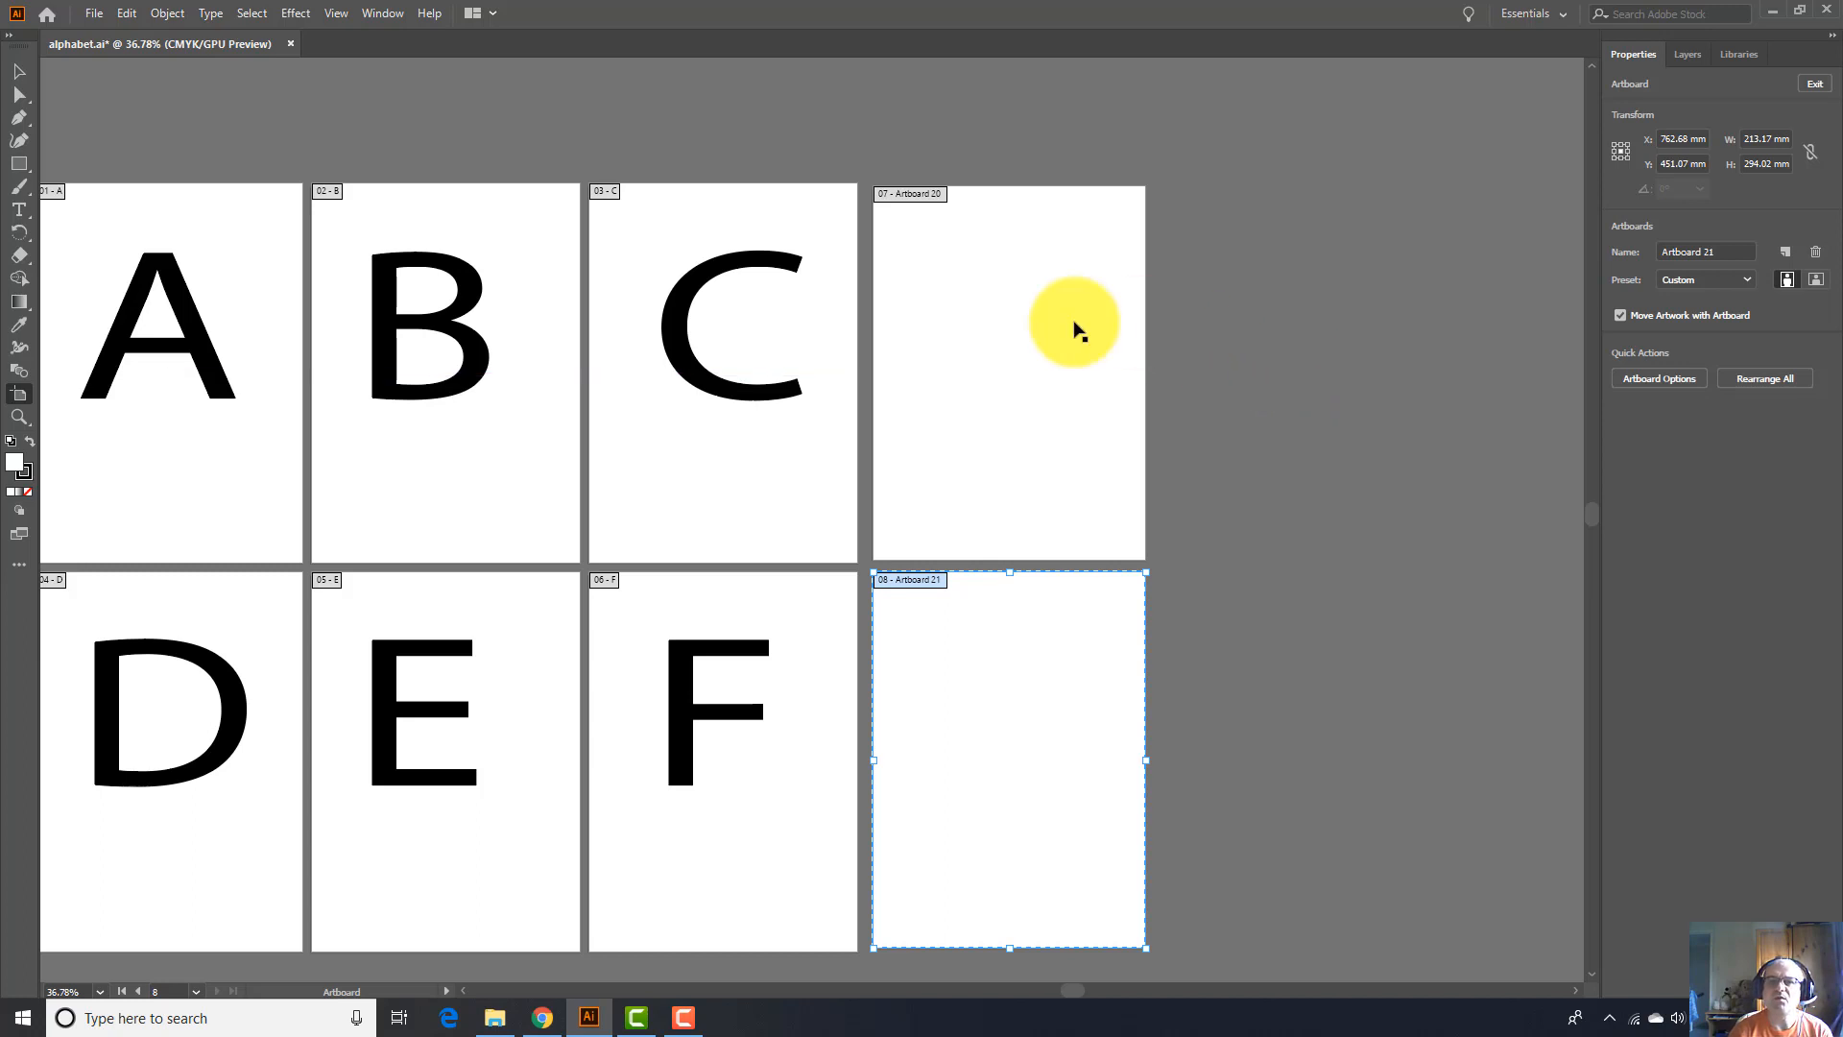
Rename the new blank artboard beside artboard C as G
{"action": "left_click", "coordinate": [956, 278]}
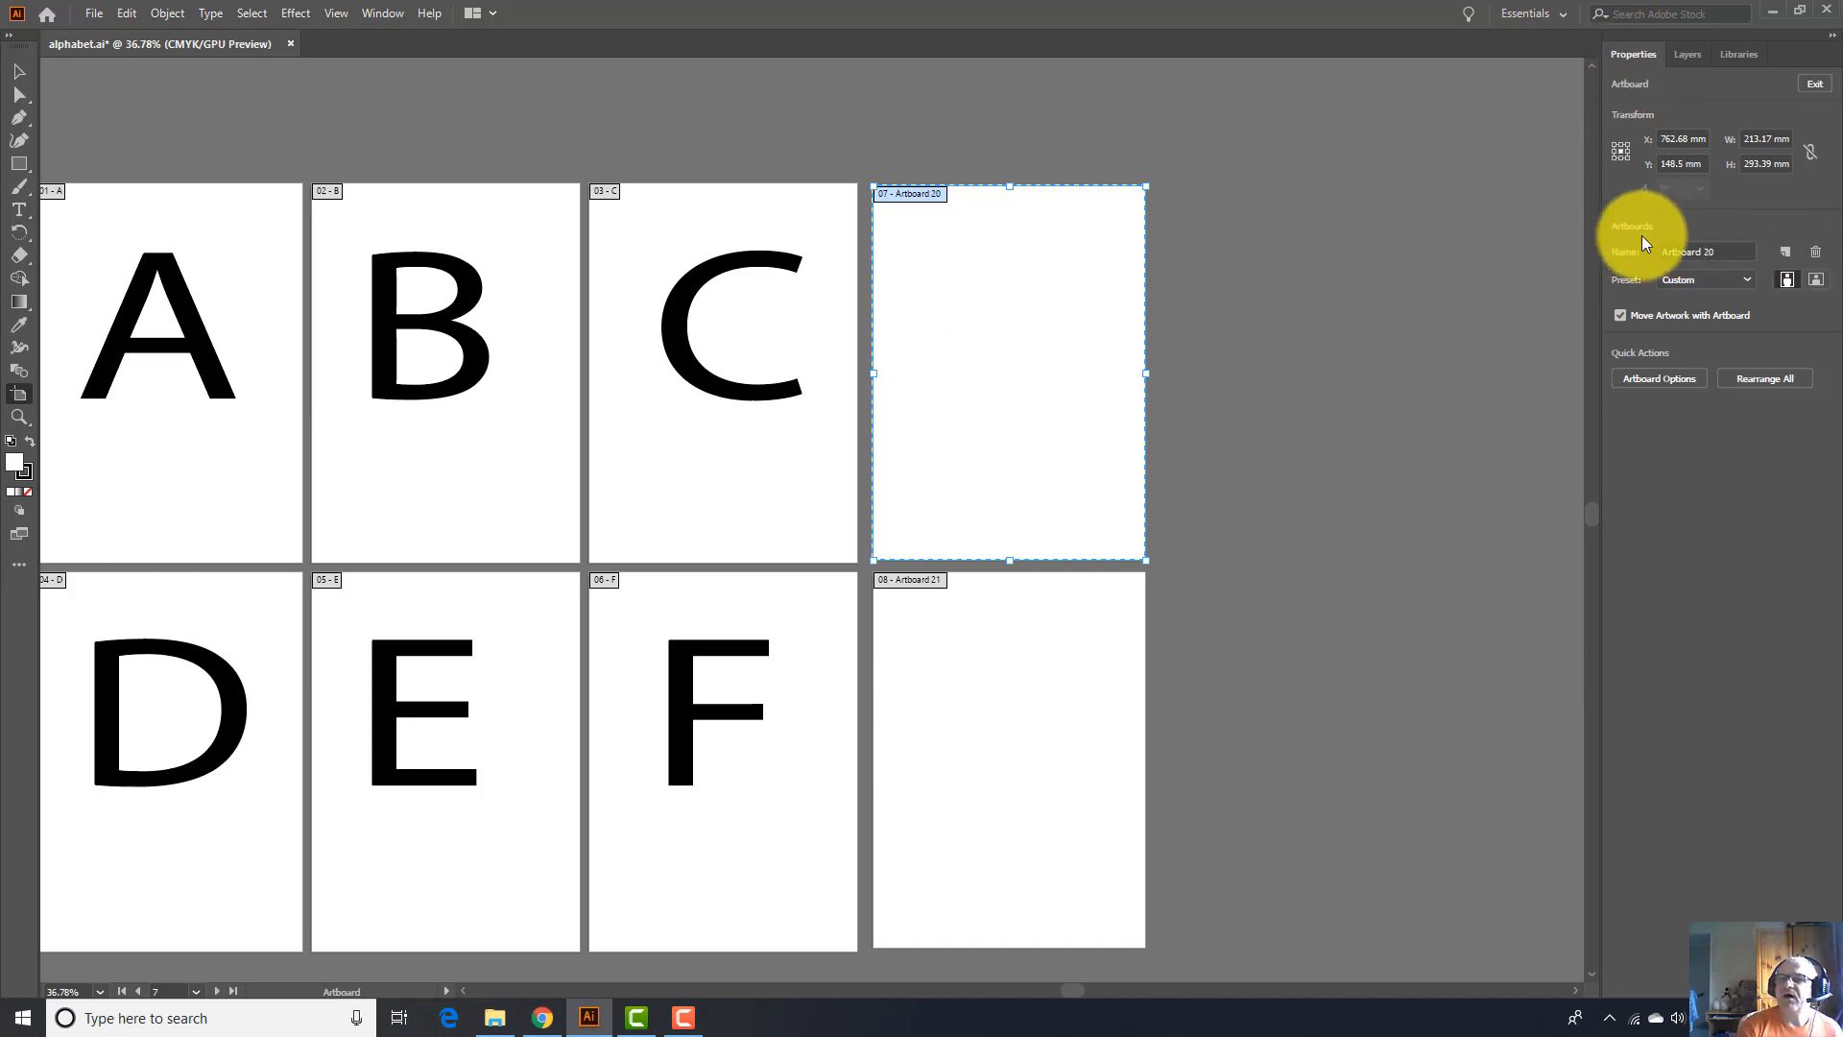
{"action": "left_click", "coordinate": [1718, 253]}
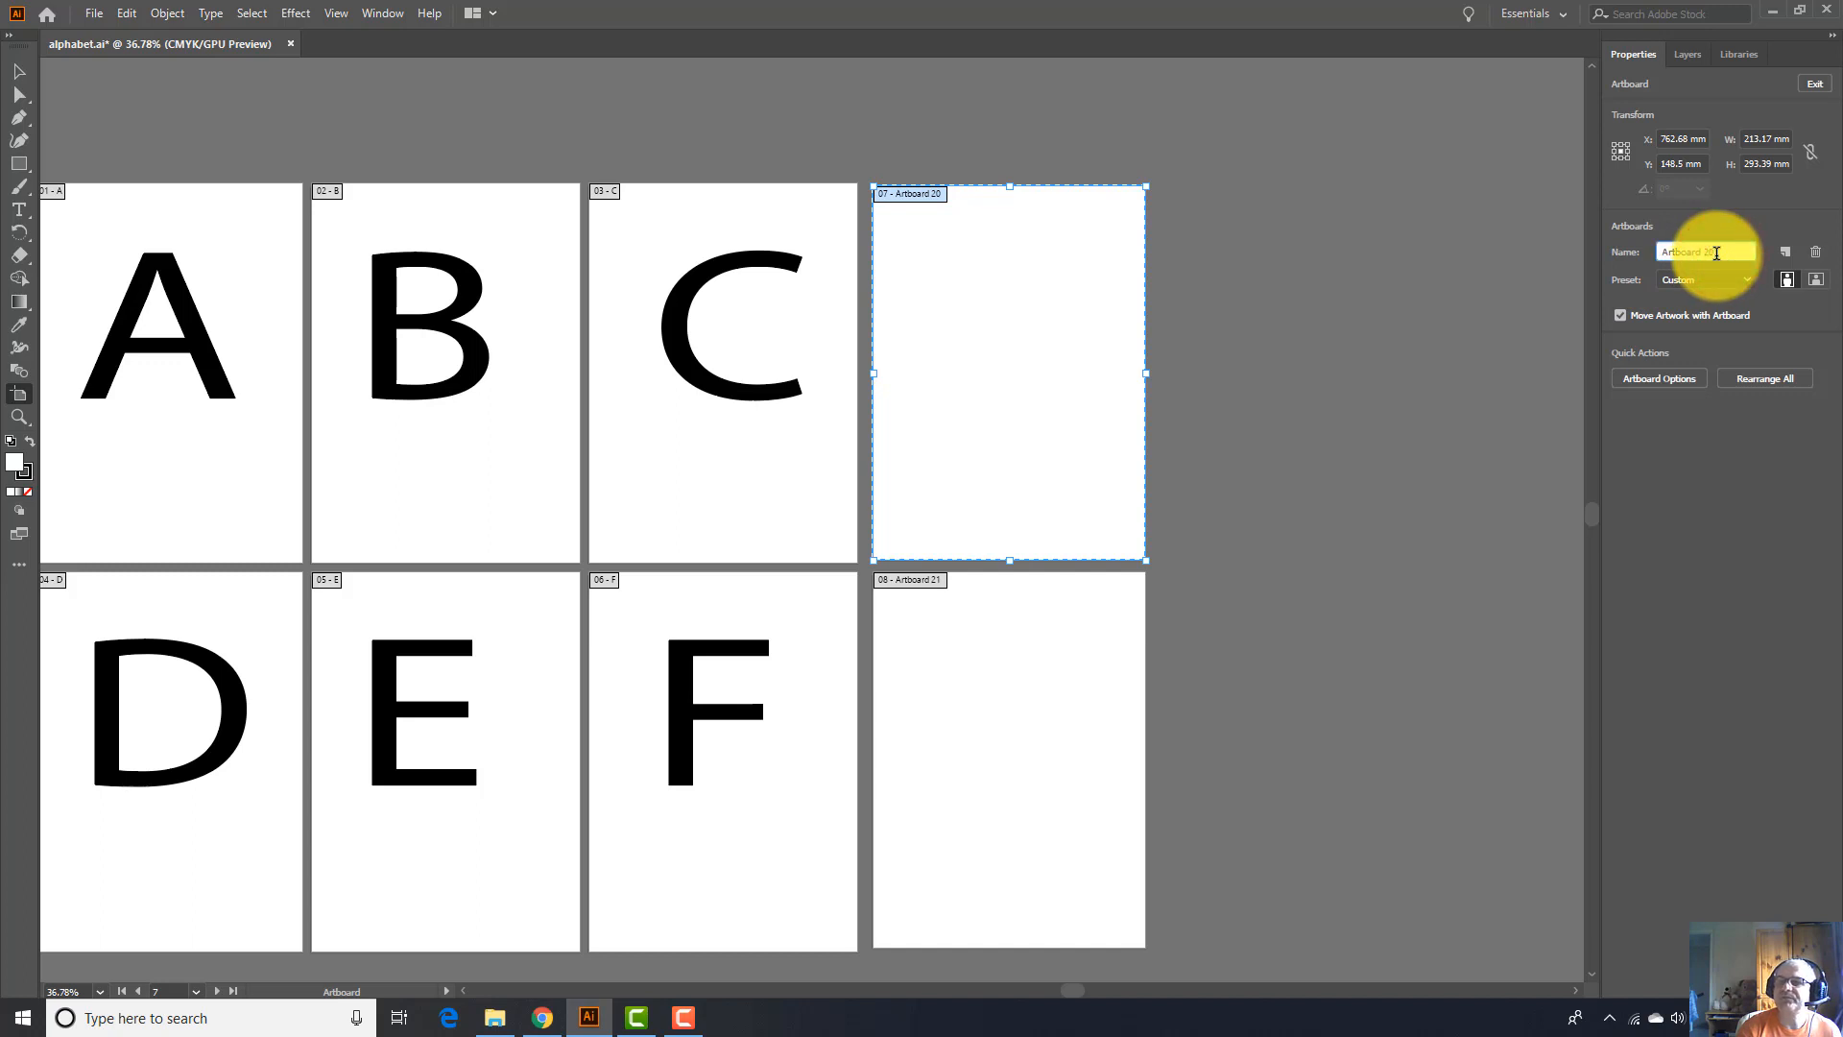
{"action": "left_click_drag", "start_coordinate": [1718, 252], "coordinate": [1647, 255]}
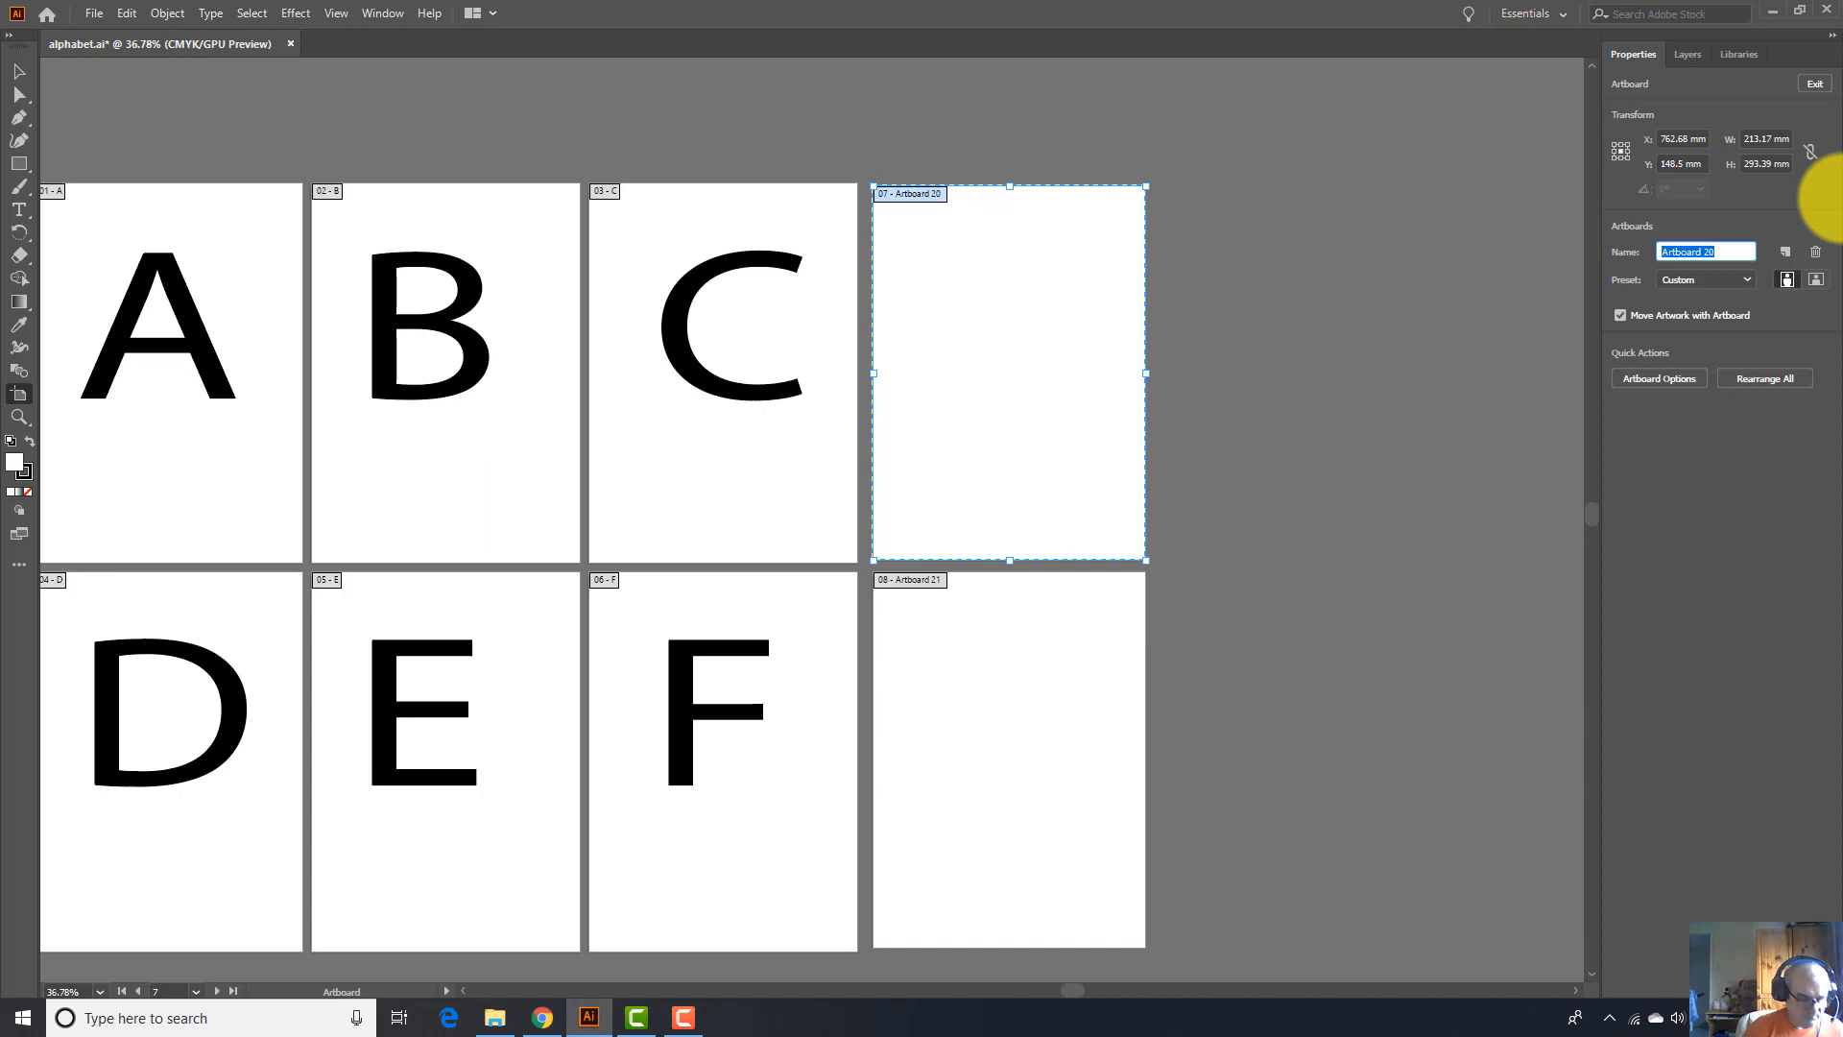
{"action": "type", "text": "G"}
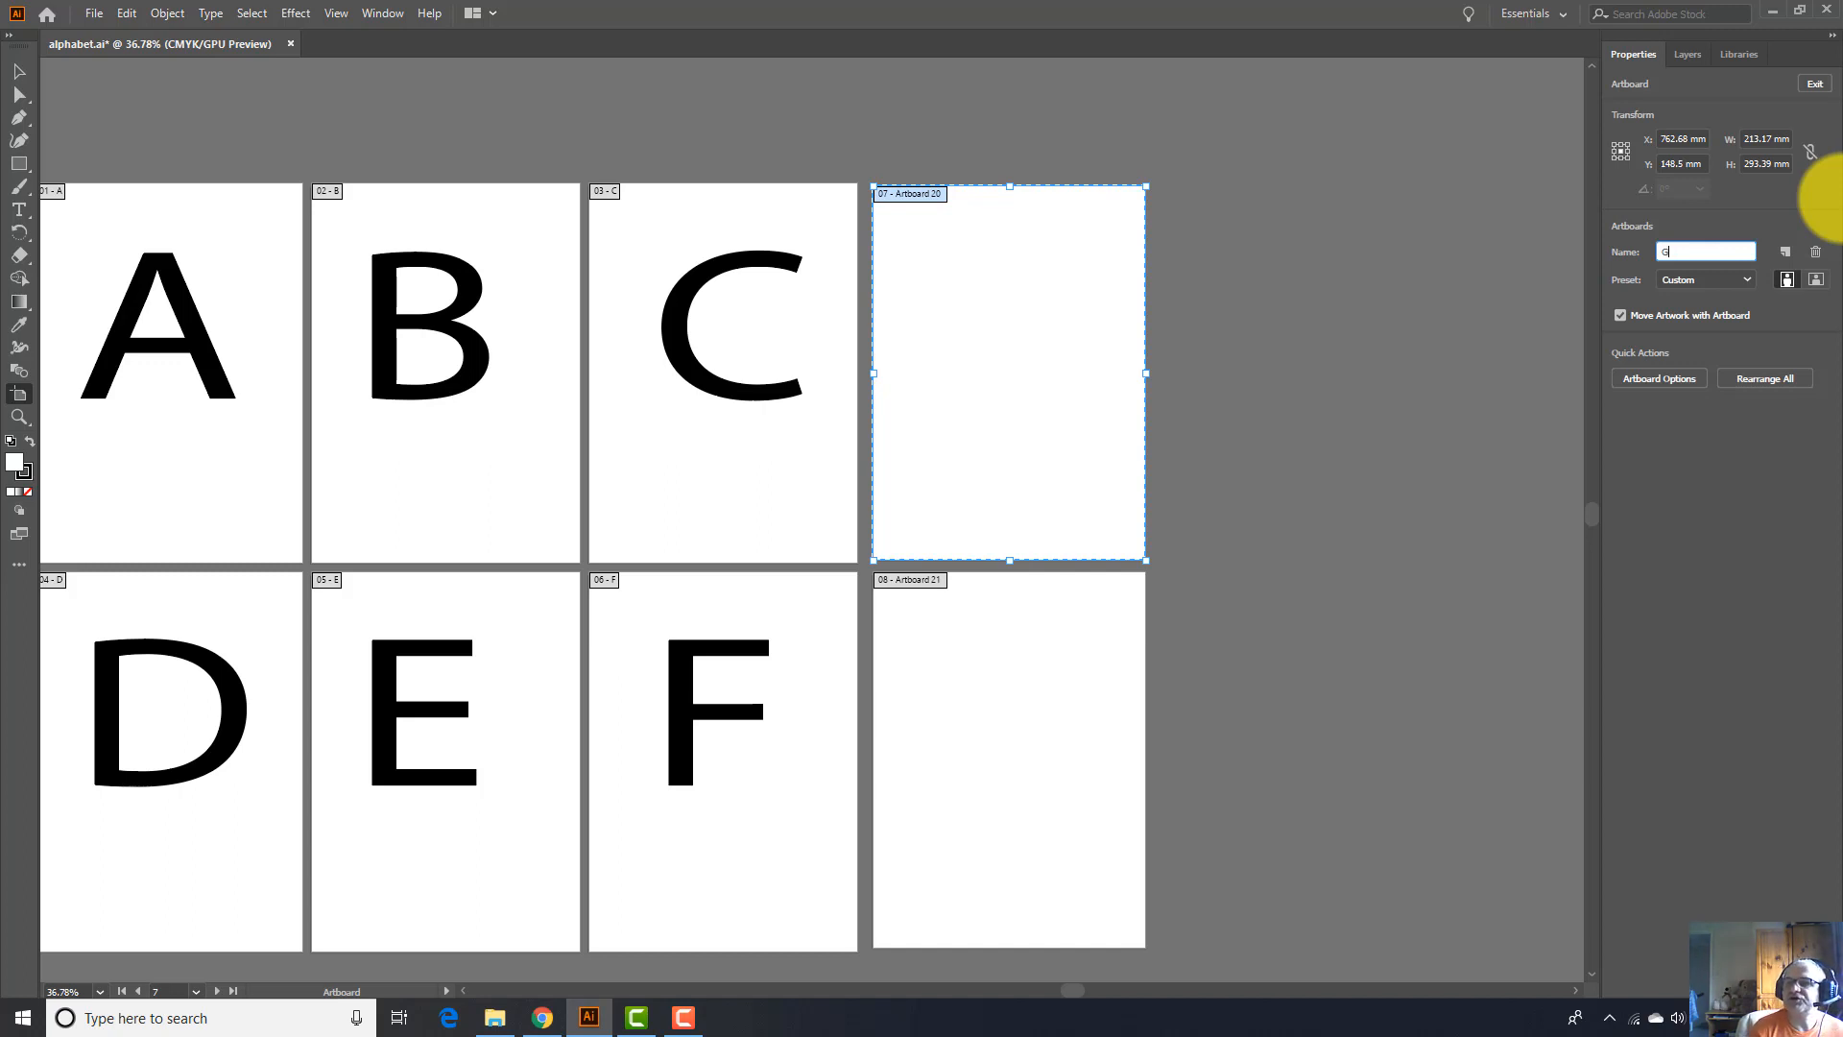
{"action": "key", "text": "Return"}
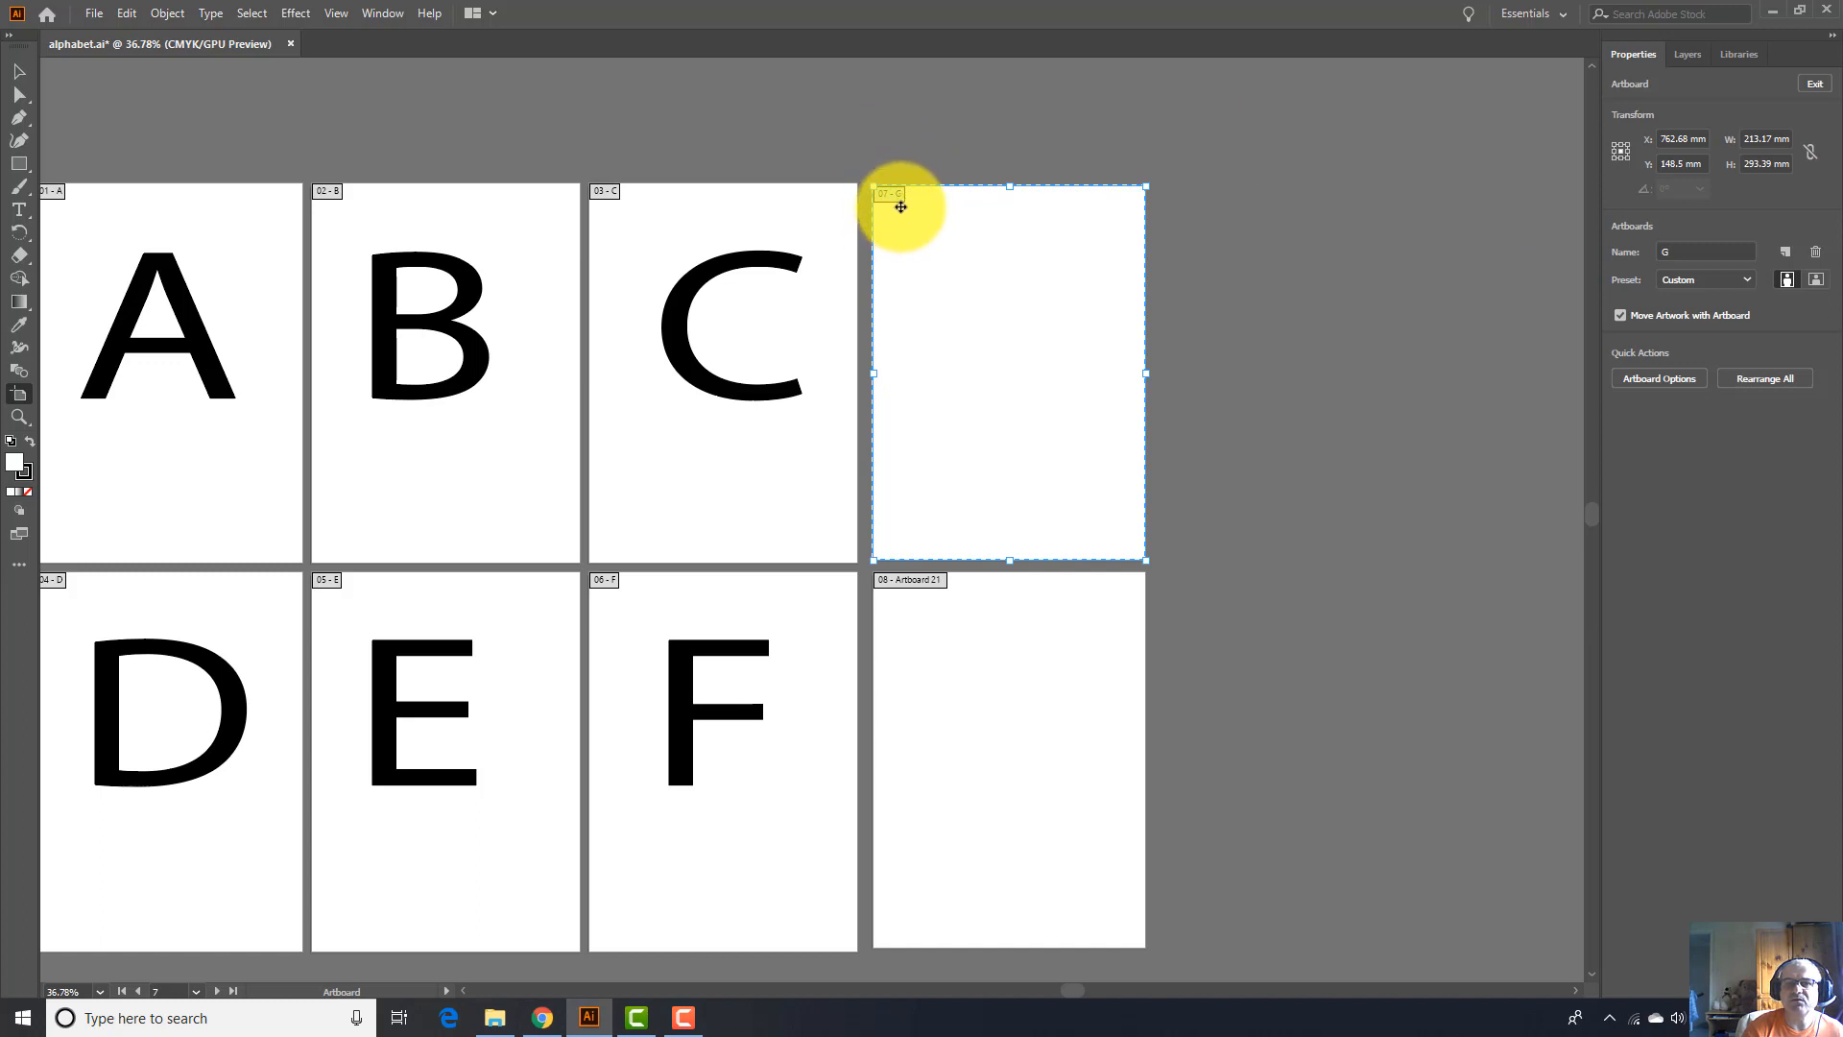
Rename the new blank artboard beside artboard F as H
{"action": "left_click", "coordinate": [1017, 651]}
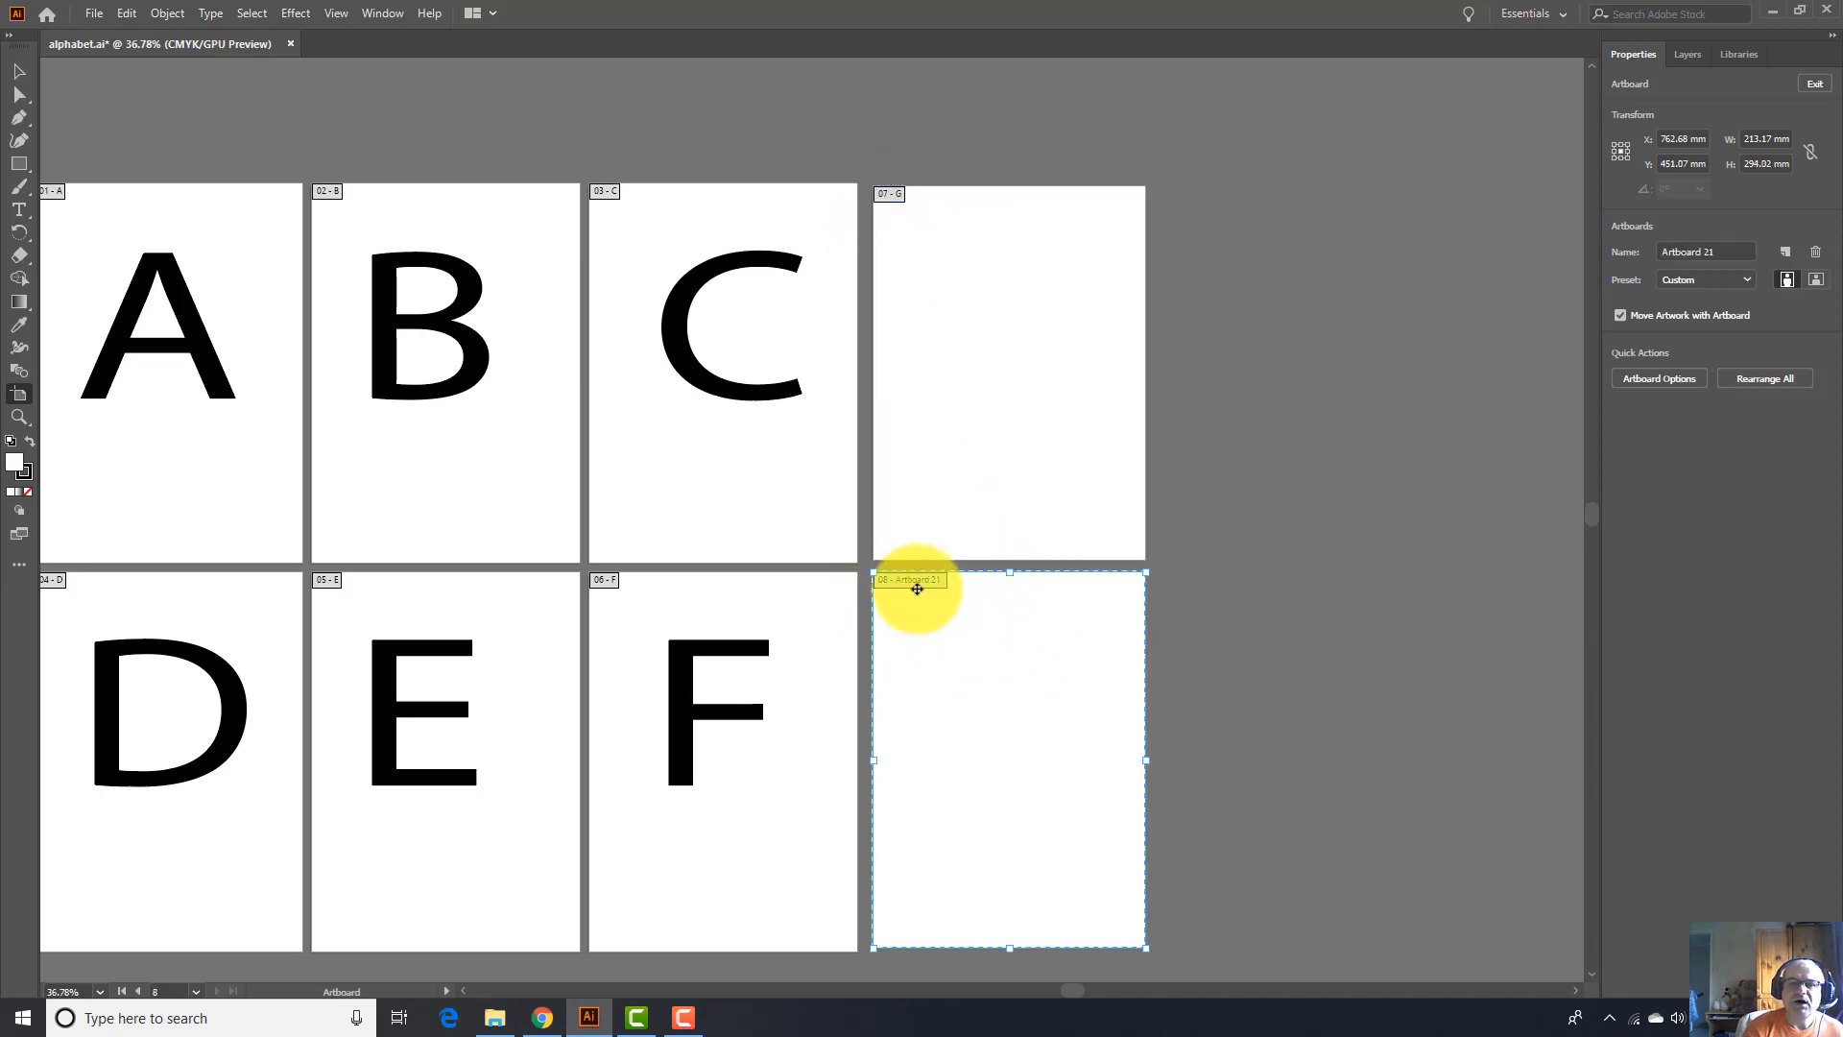
{"action": "left_click", "coordinate": [1724, 250]}
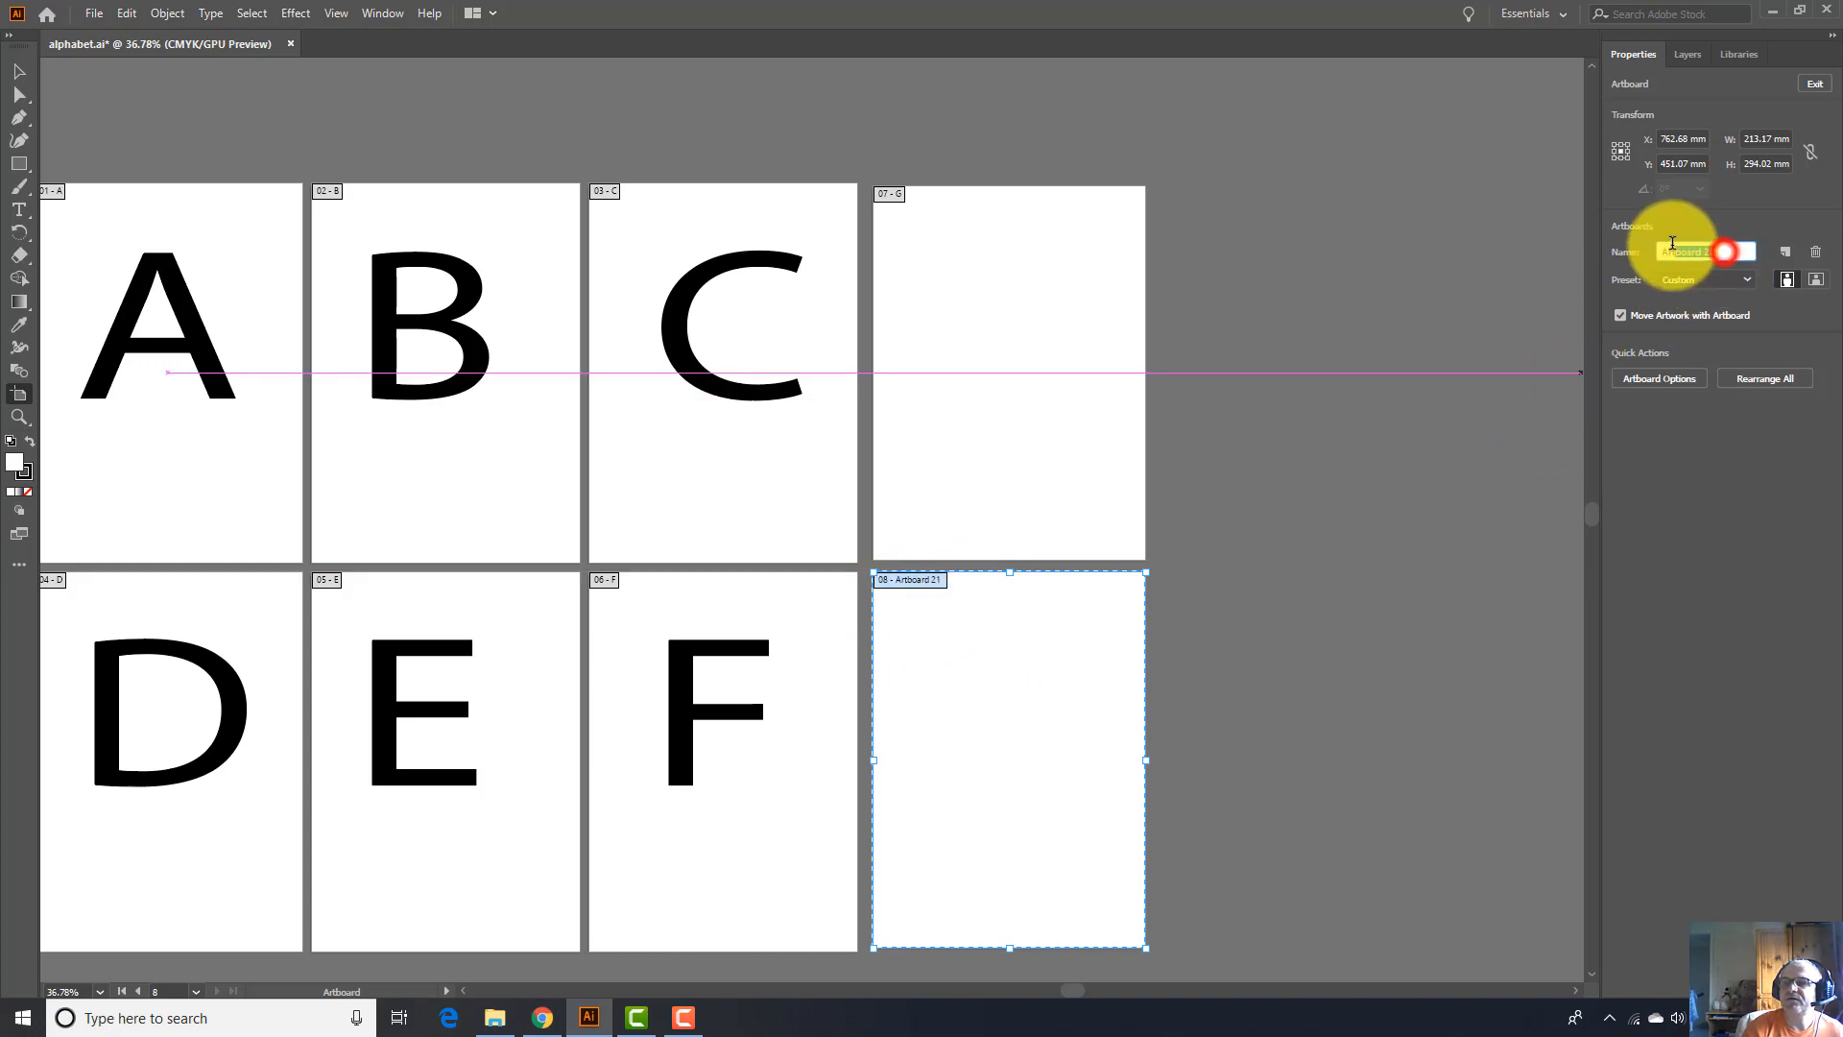
{"action": "key", "text": "BackSpace"}
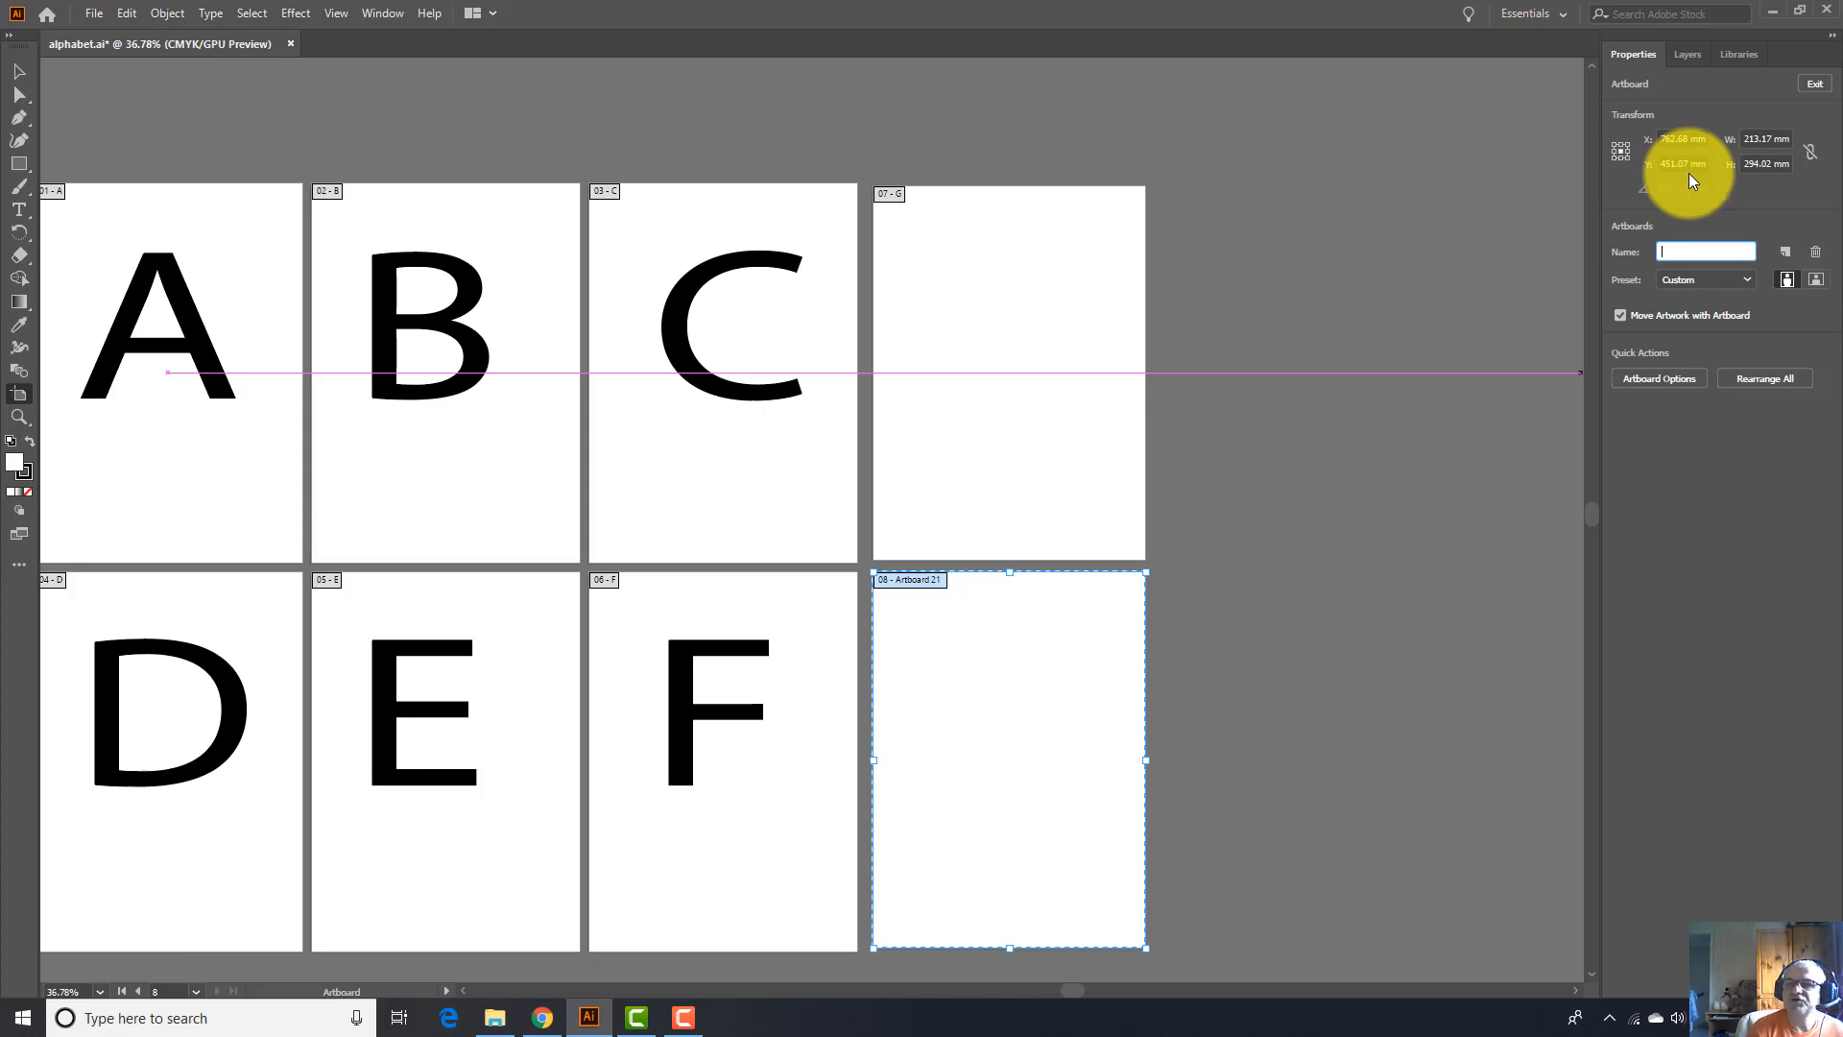
{"action": "type", "text": "H"}
{"action": "key", "text": "Return"}
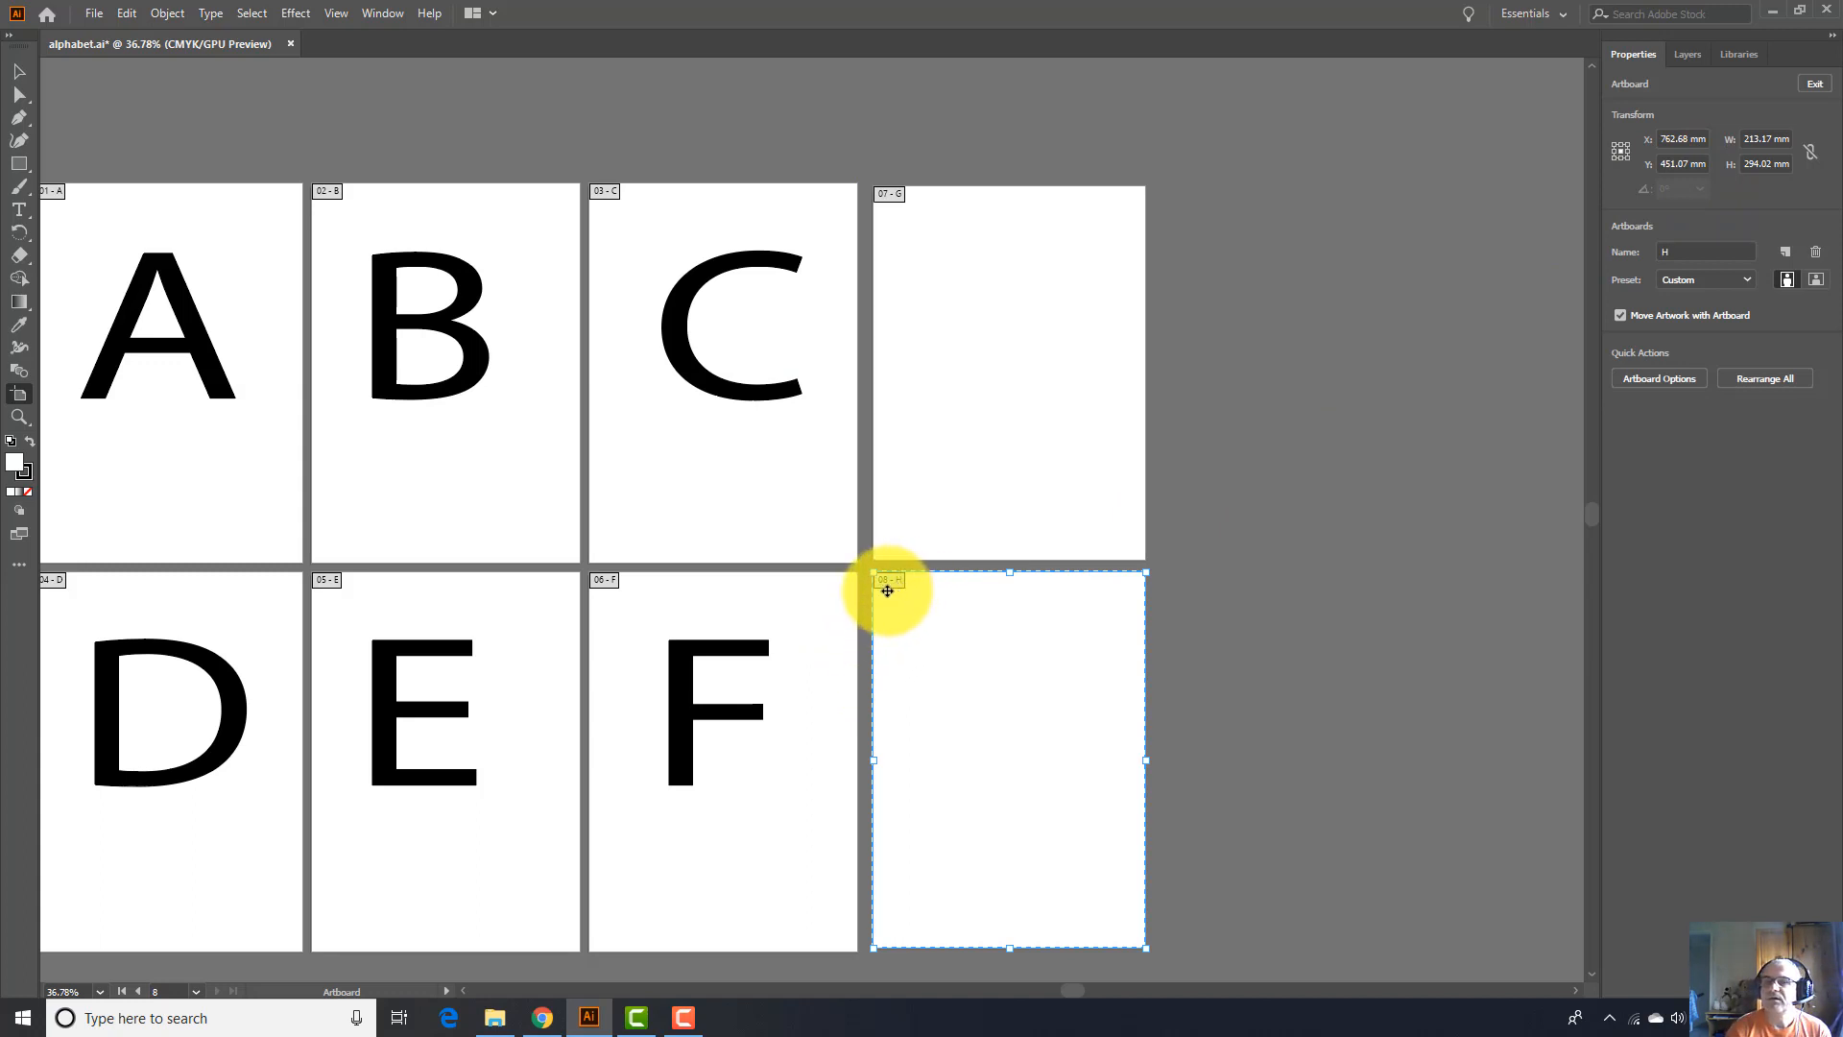
Delete the blank artboards G and H
{"action": "left_click", "coordinate": [1000, 296]}
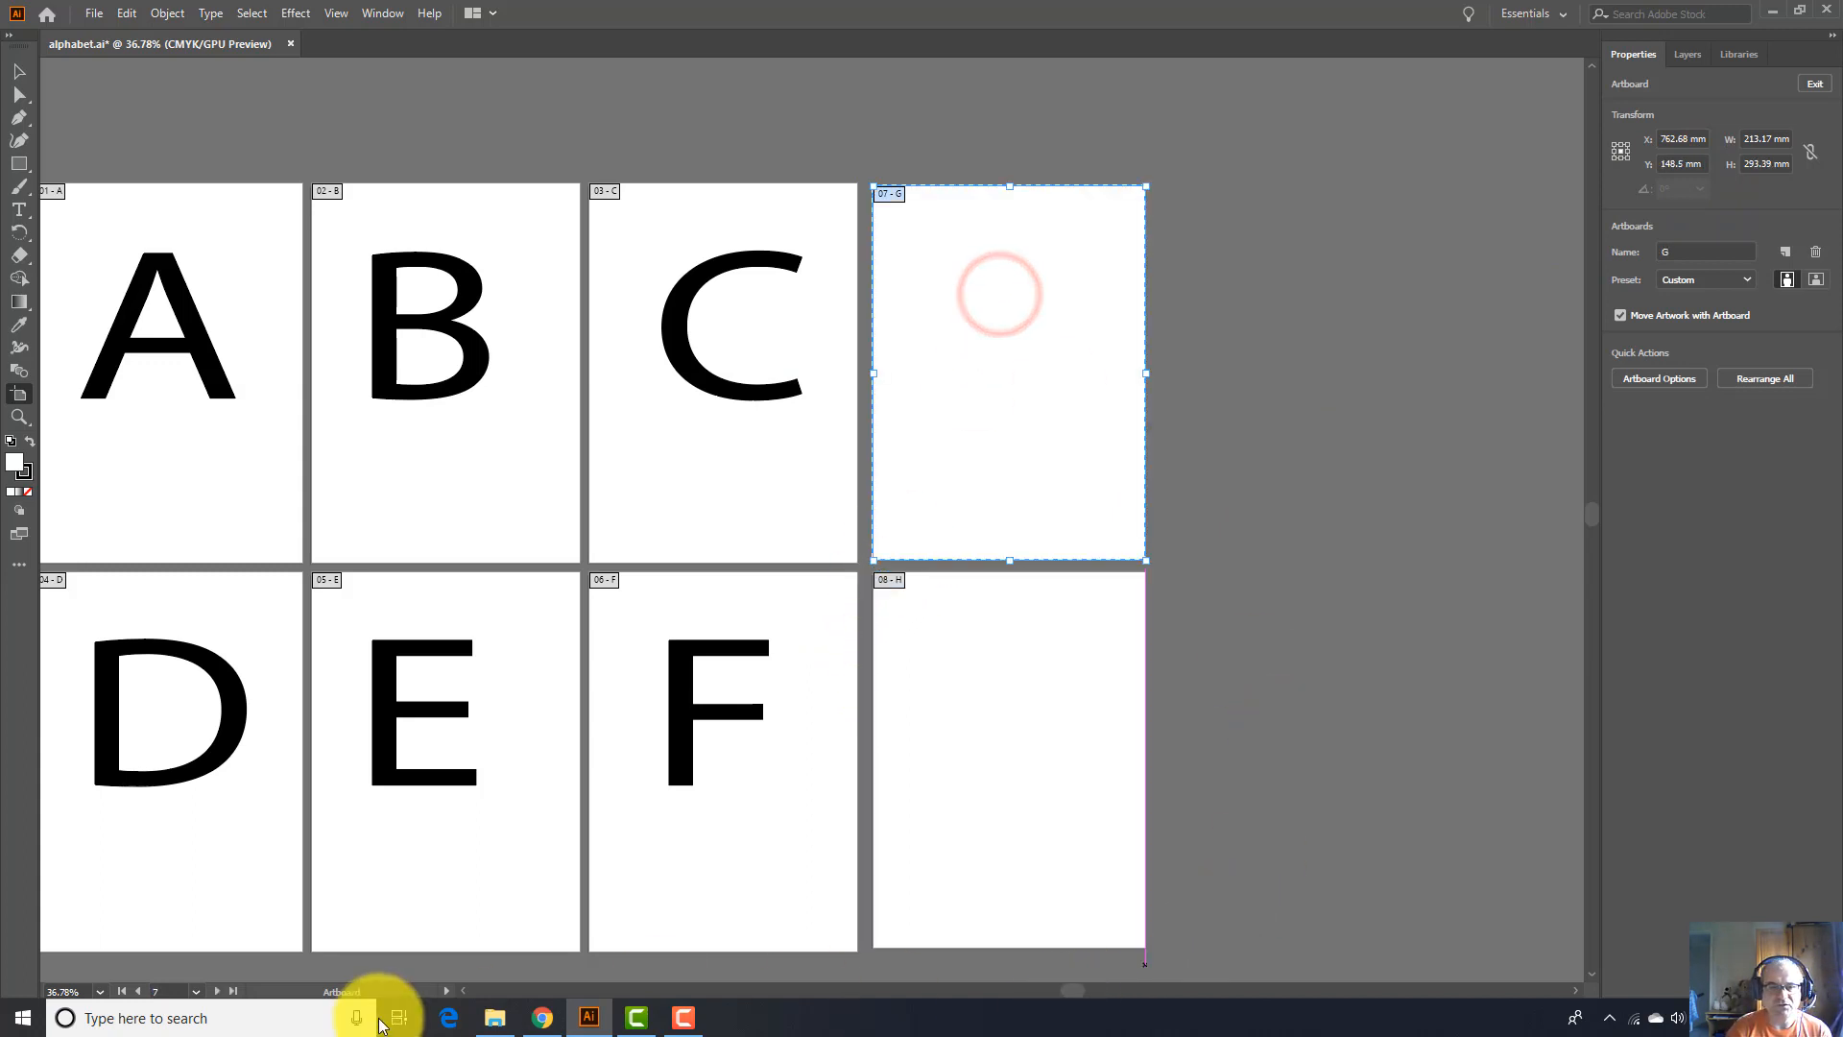
{"action": "left_click", "coordinate": [464, 988]}
{"action": "left_click", "coordinate": [464, 989]}
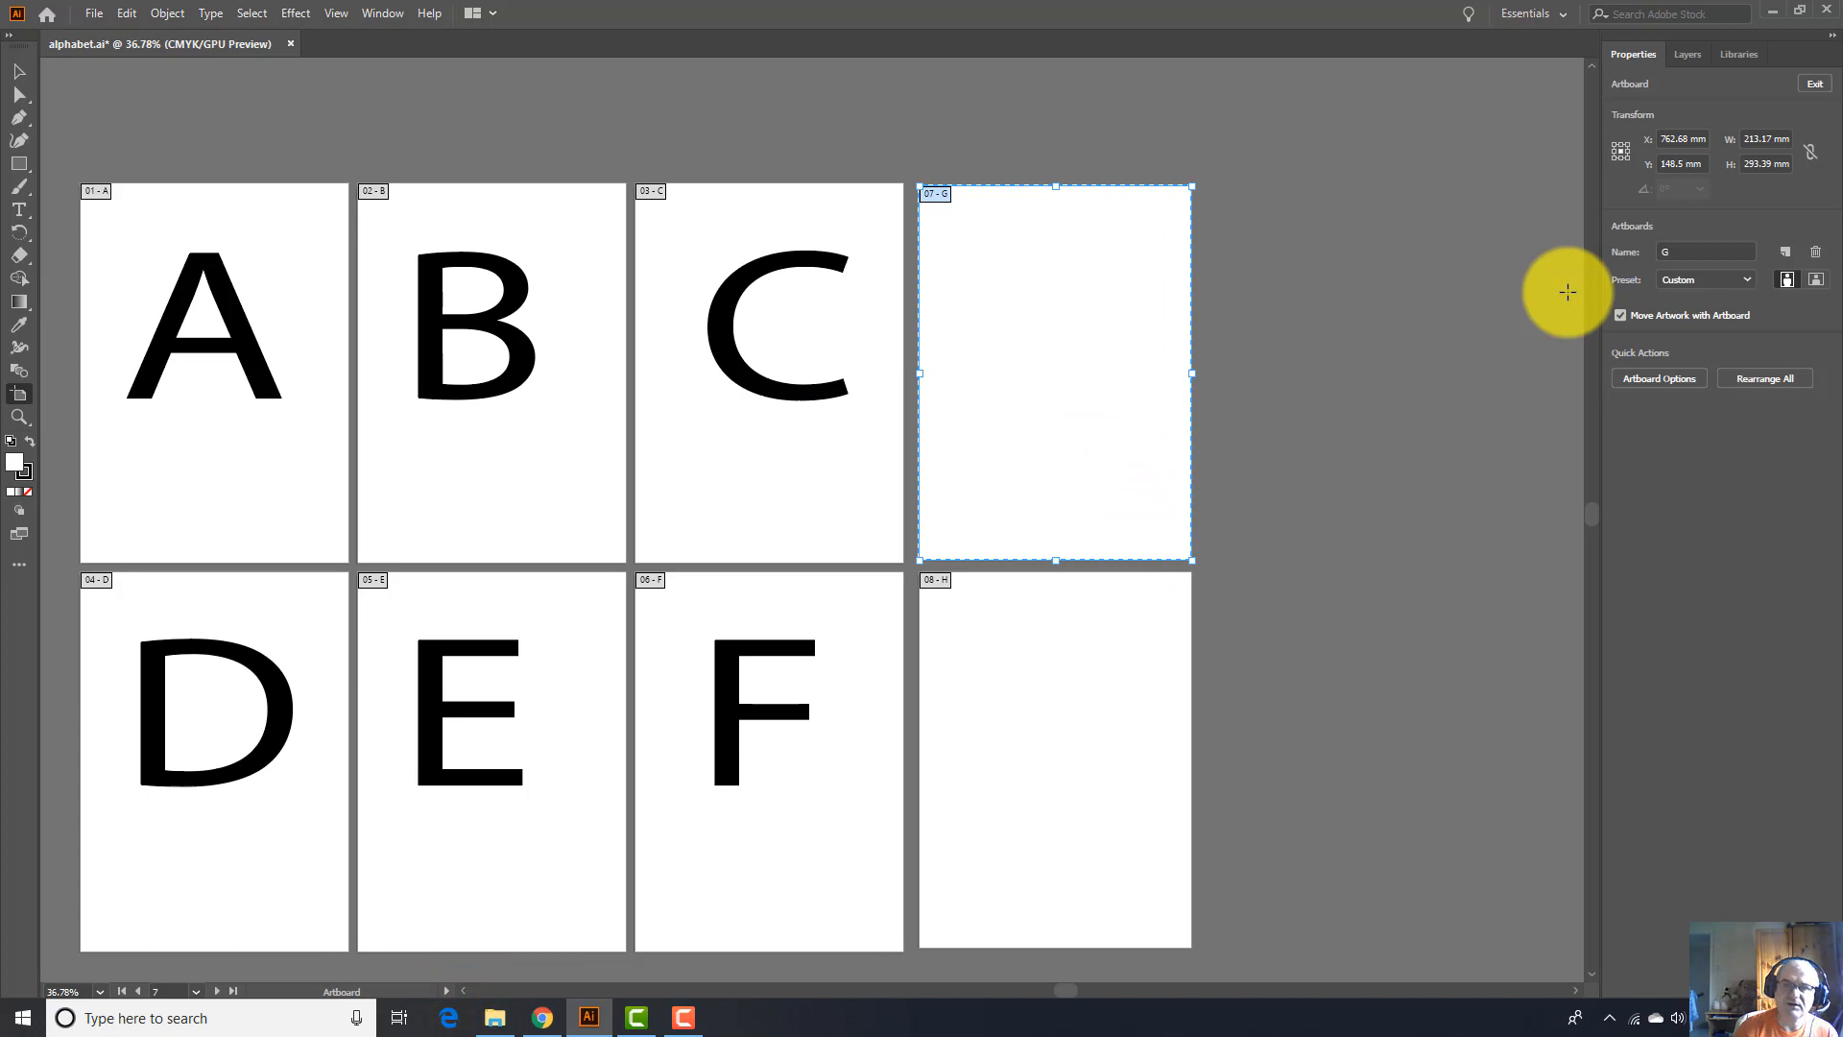
{"action": "key", "text": "Delete"}
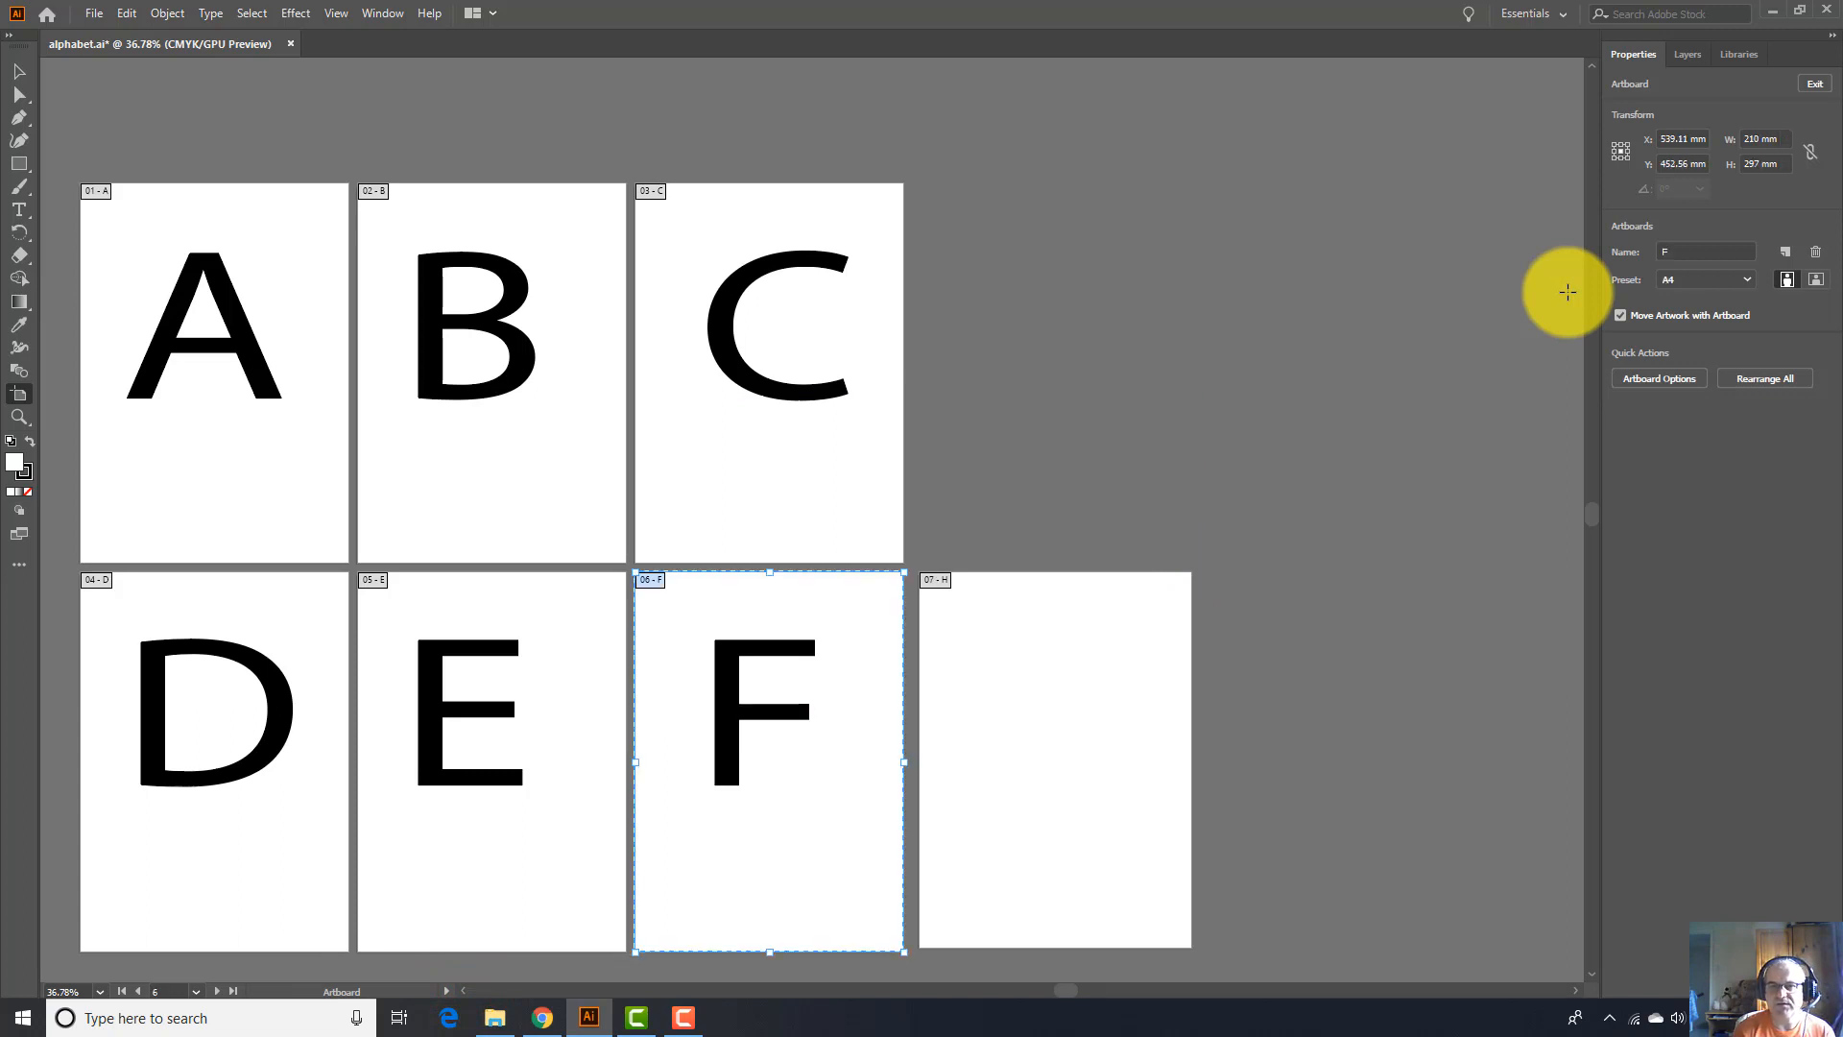
{"action": "left_click", "coordinate": [1085, 625]}
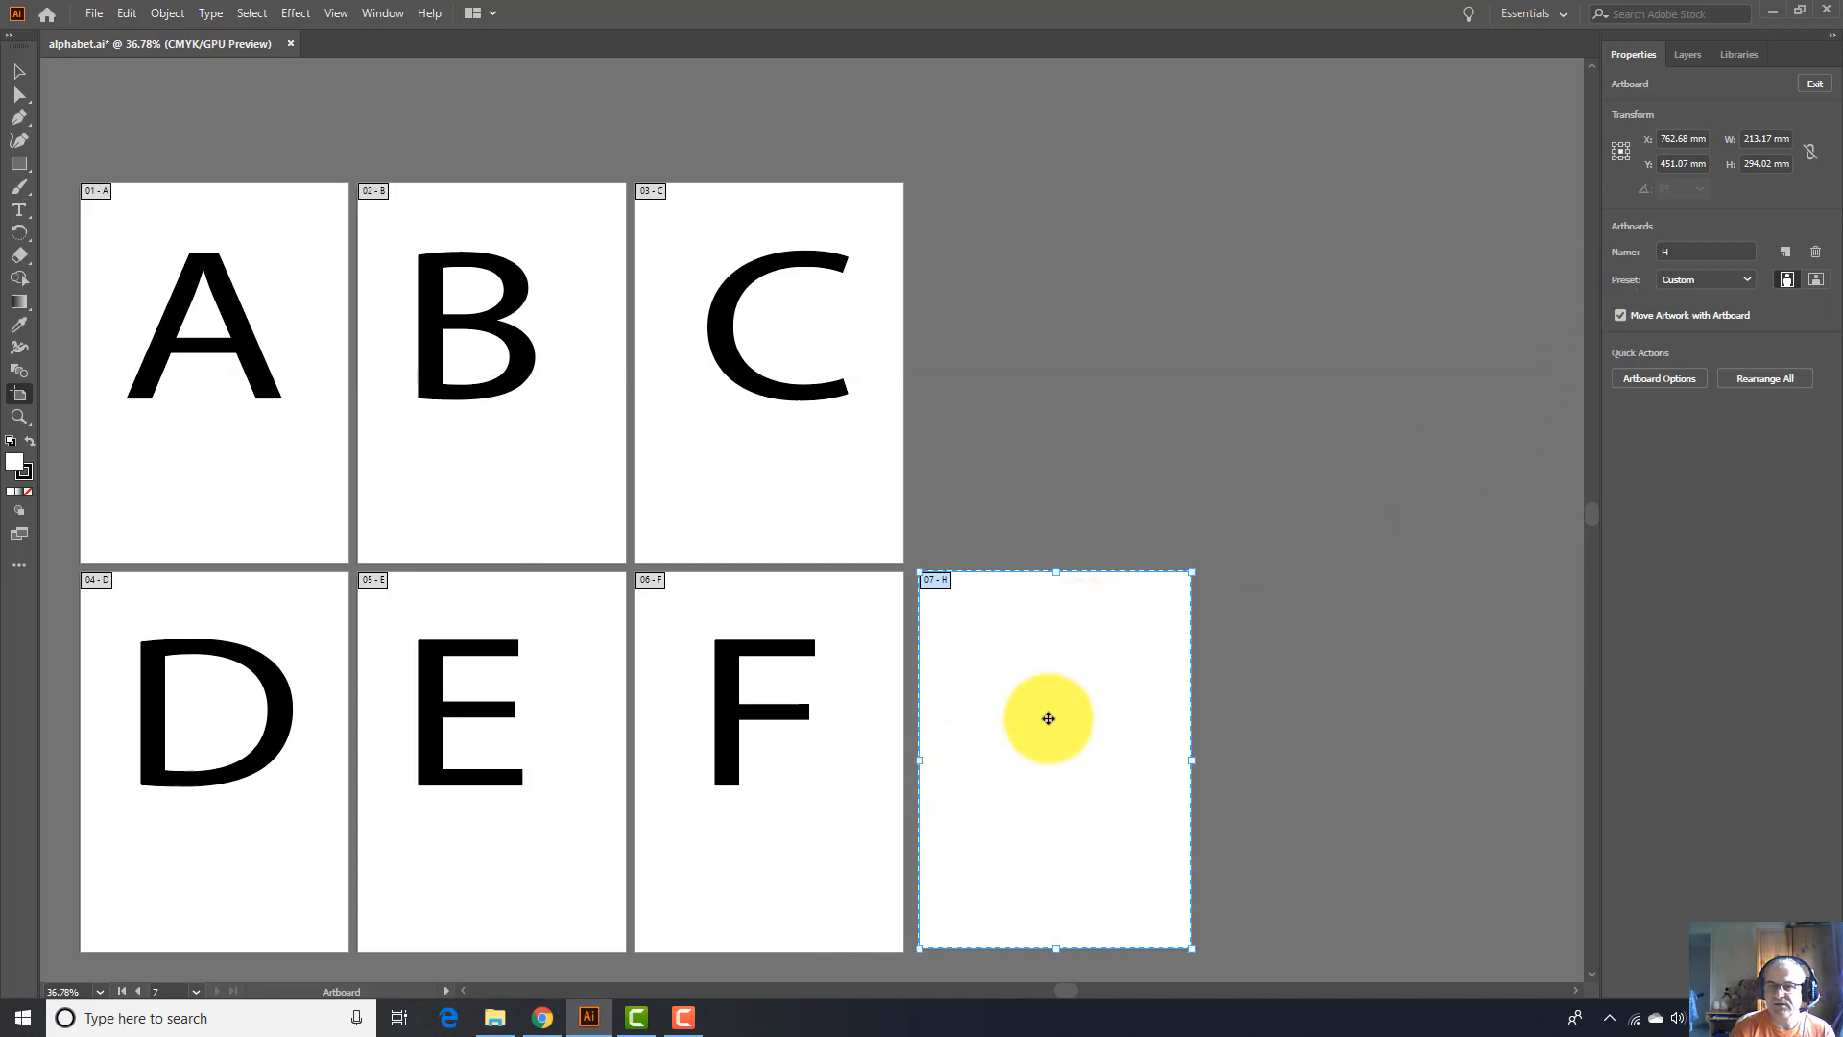
{"action": "left_click", "coordinate": [1817, 254]}
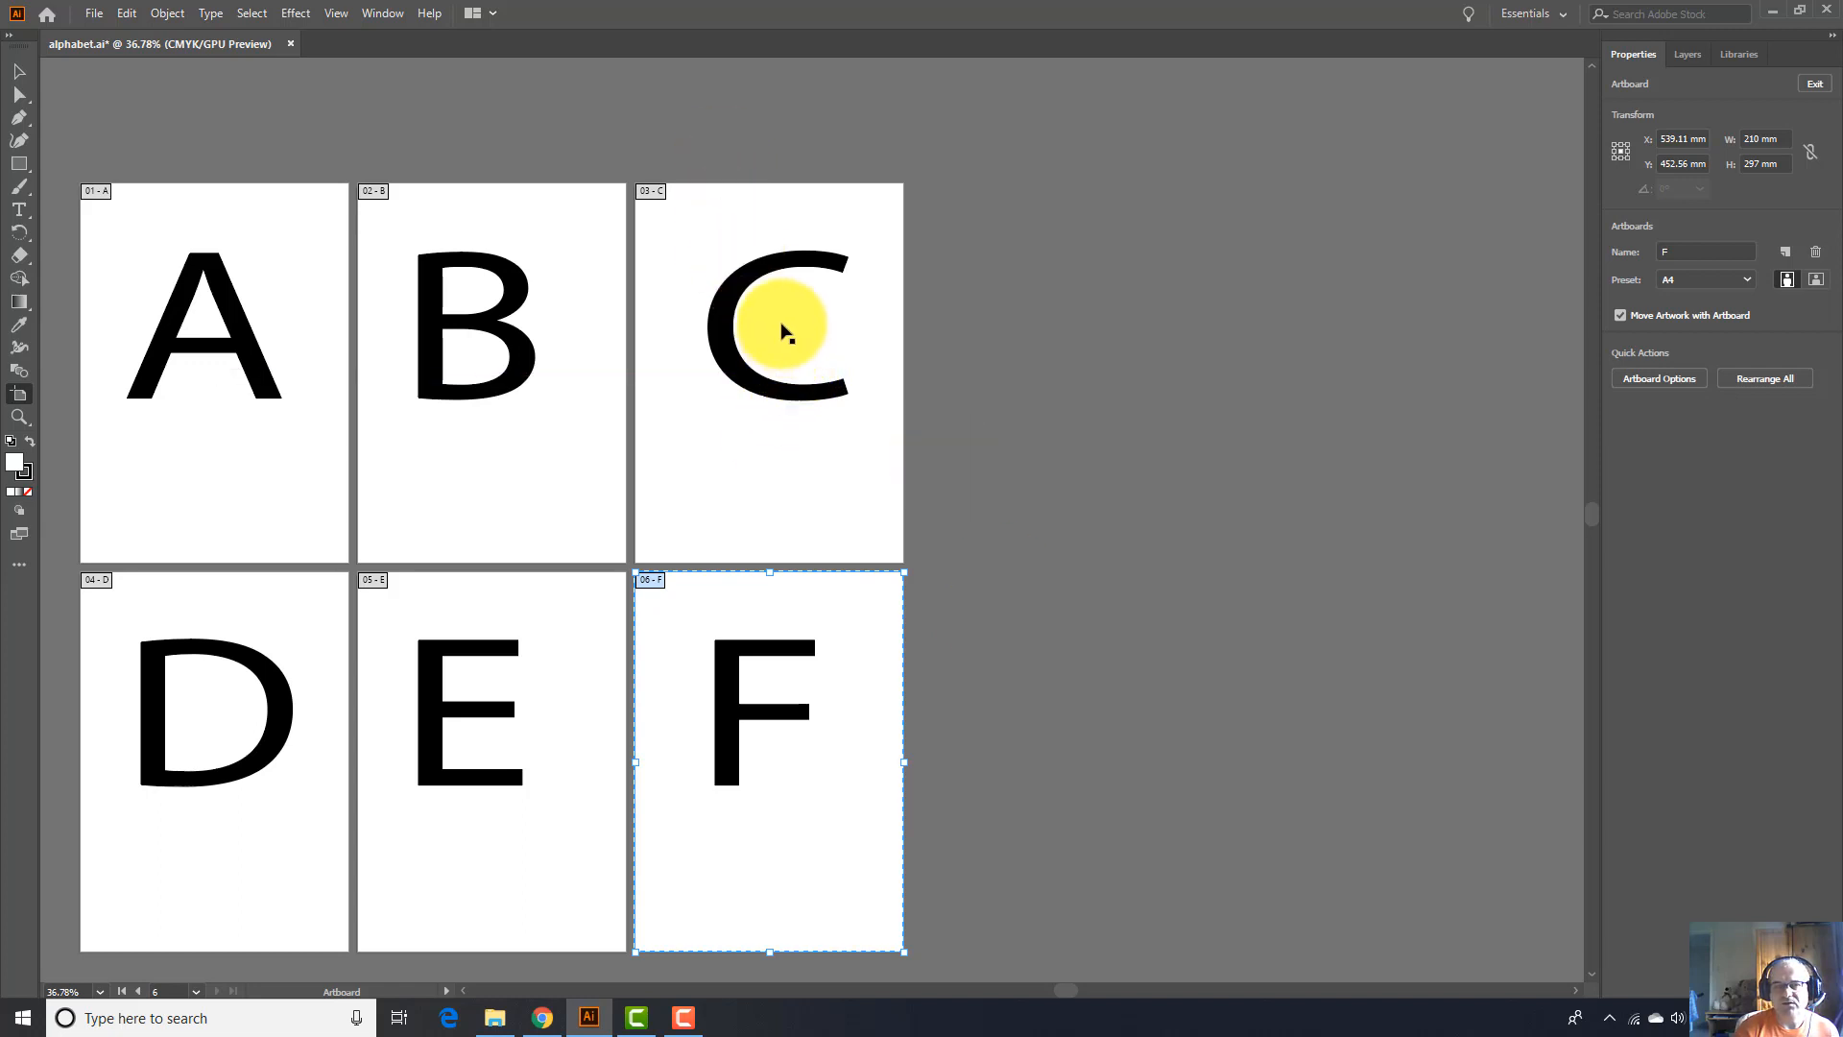
Duplicate artboards C and F with their artwork, placing each copy just beside its original in the same row
{"action": "left_click", "coordinate": [704, 253]}
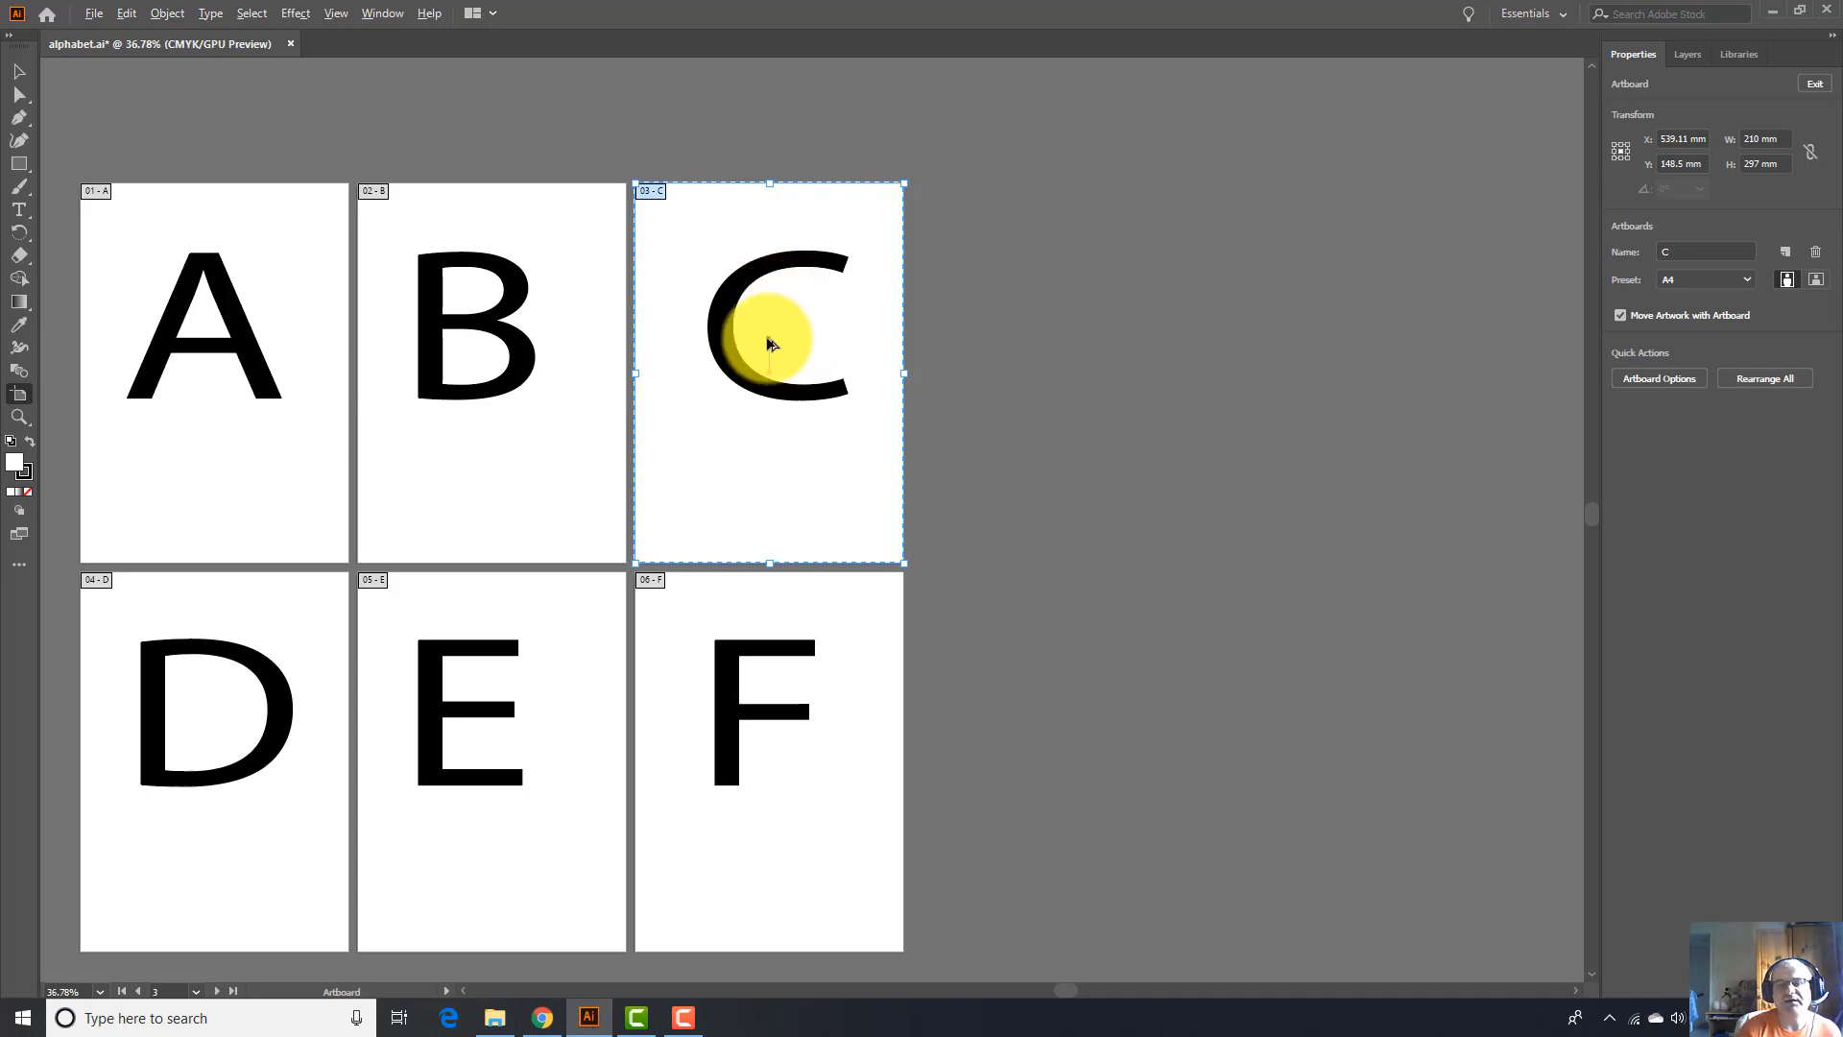
{"action": "left_click_drag", "start_coordinate": [765, 332], "coordinate": [1057, 343]}
{"action": "left_click", "coordinate": [765, 722]}
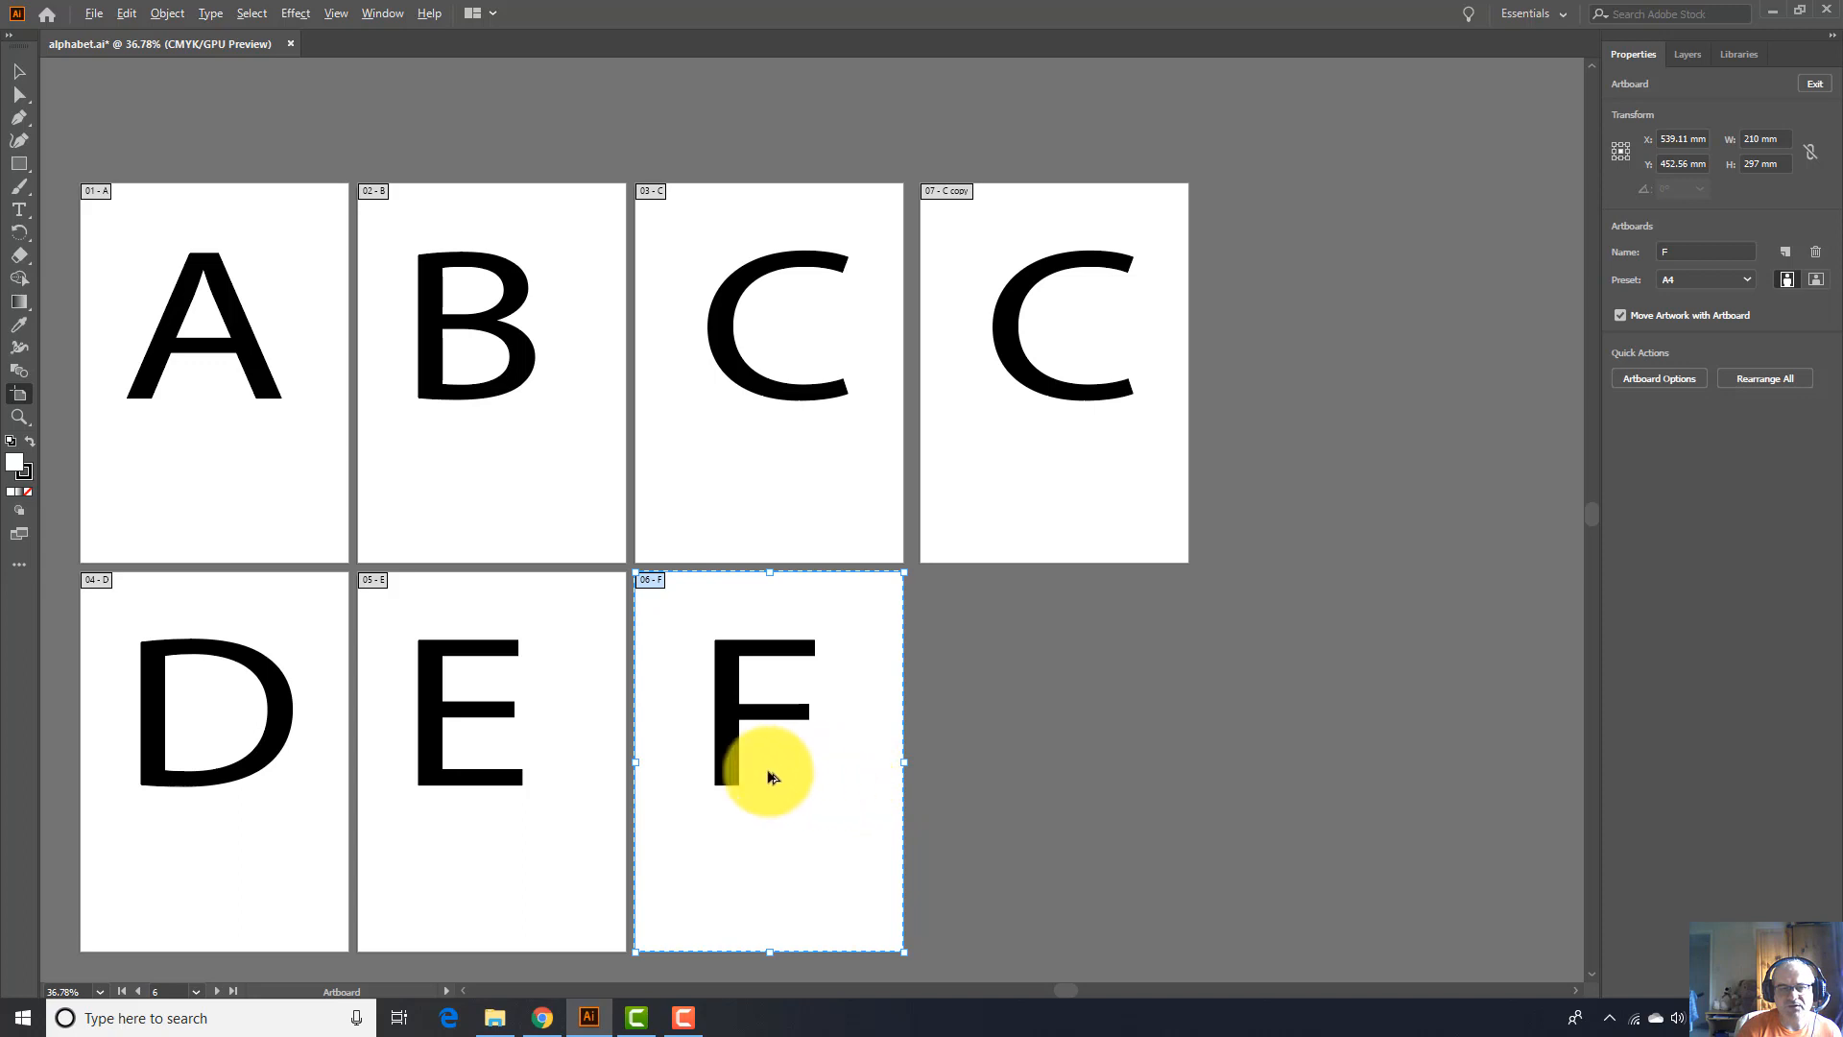
{"action": "left_click_drag", "start_coordinate": [729, 769], "coordinate": [1019, 778]}
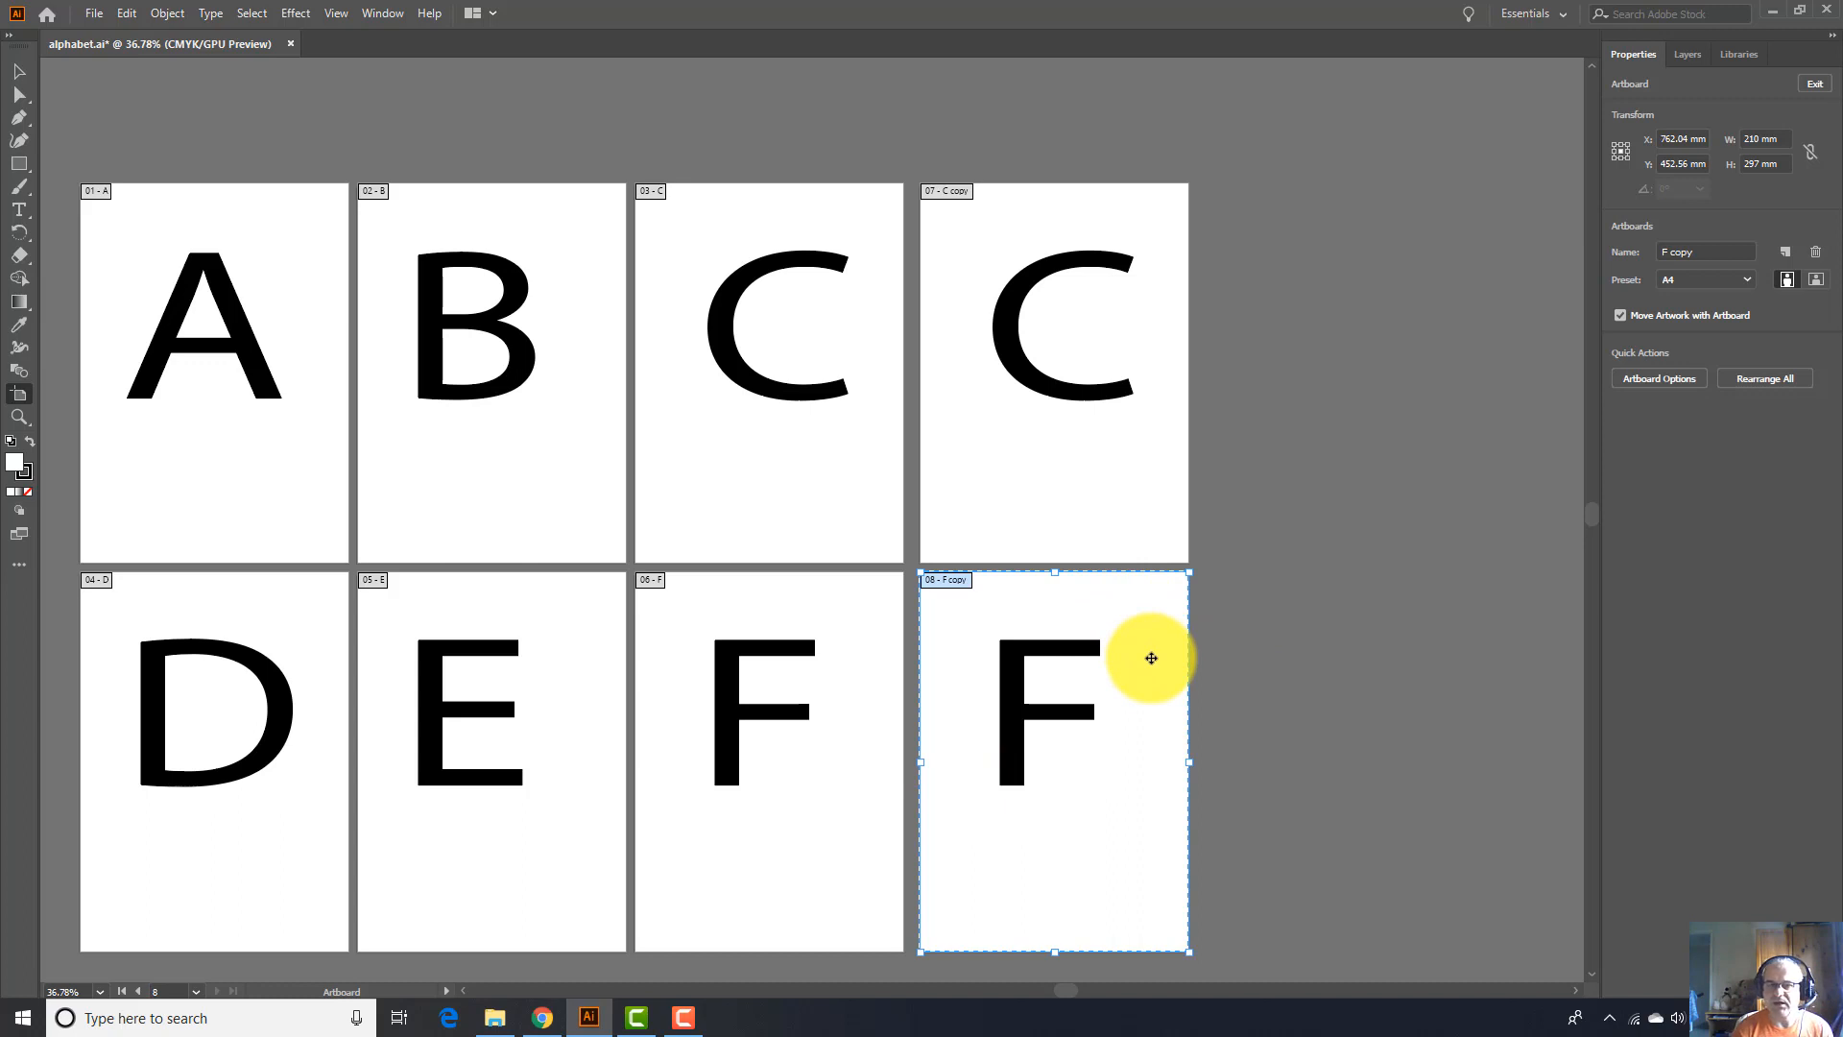
Rename the duplicate of artboard C as G
{"action": "left_click", "coordinate": [1017, 339]}
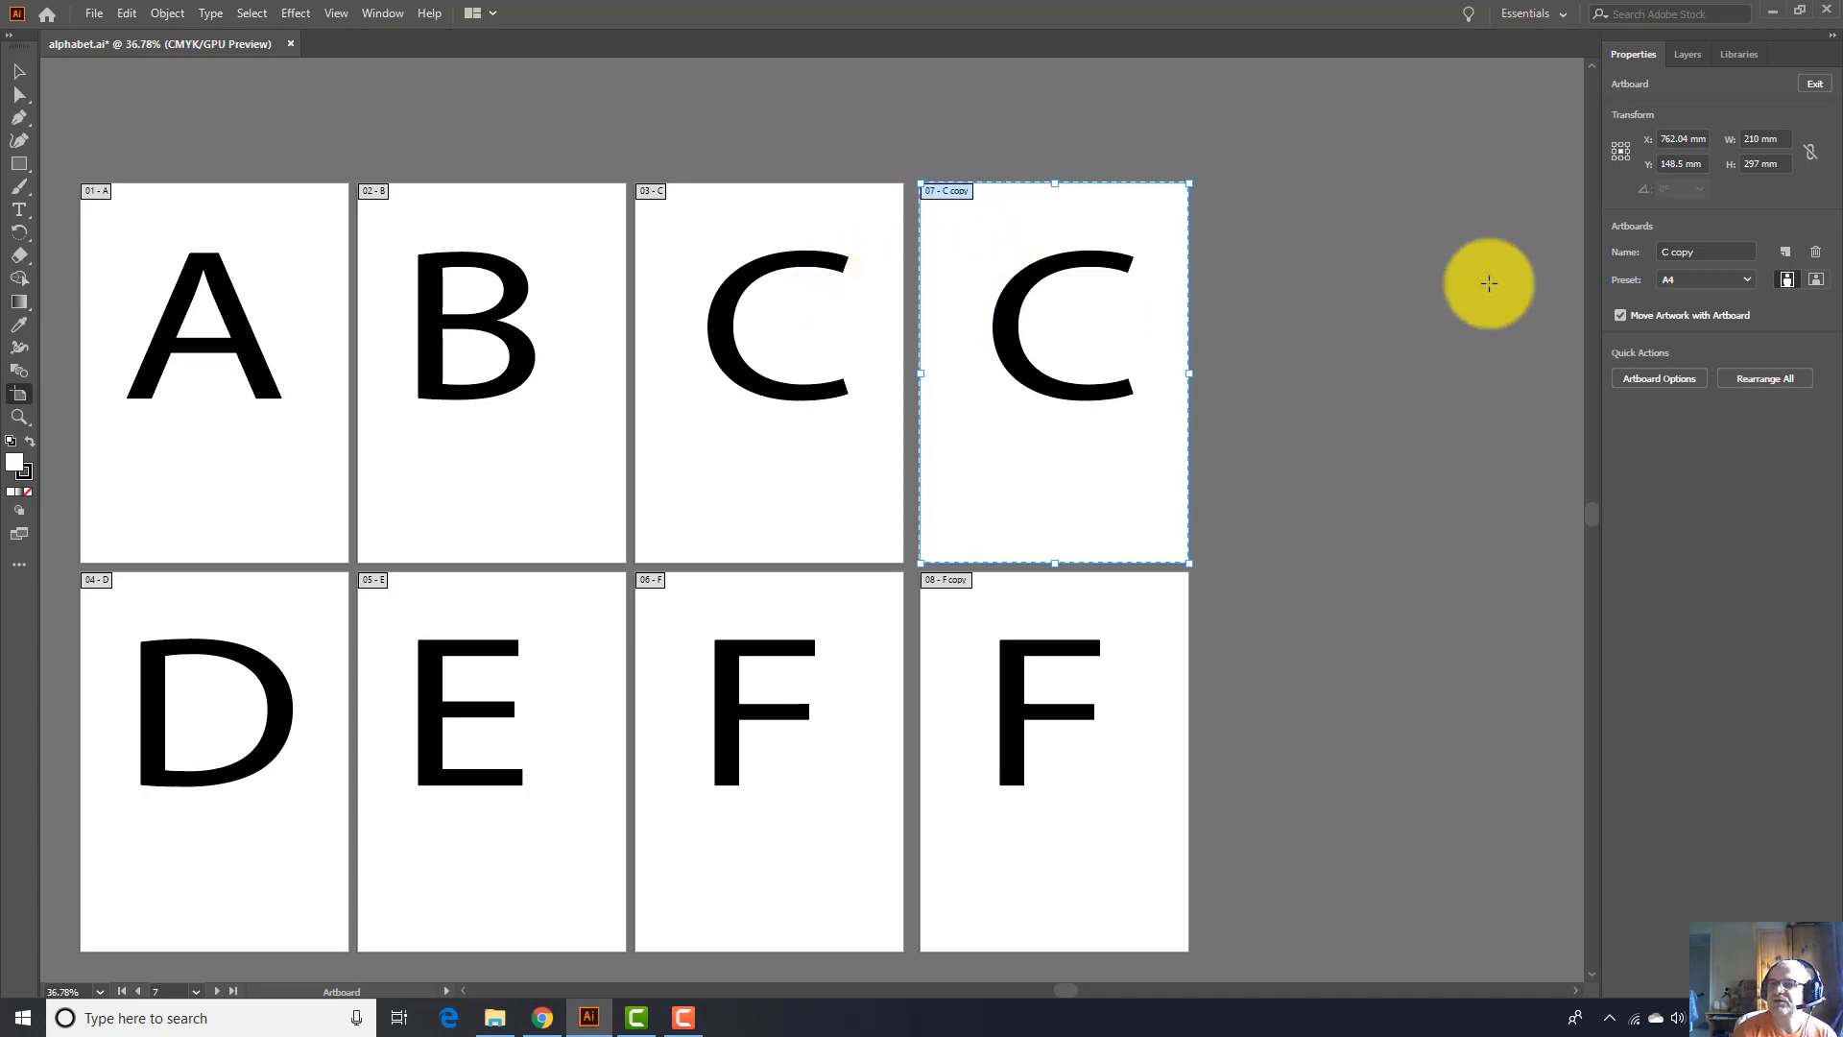
{"action": "left_click", "coordinate": [1689, 249]}
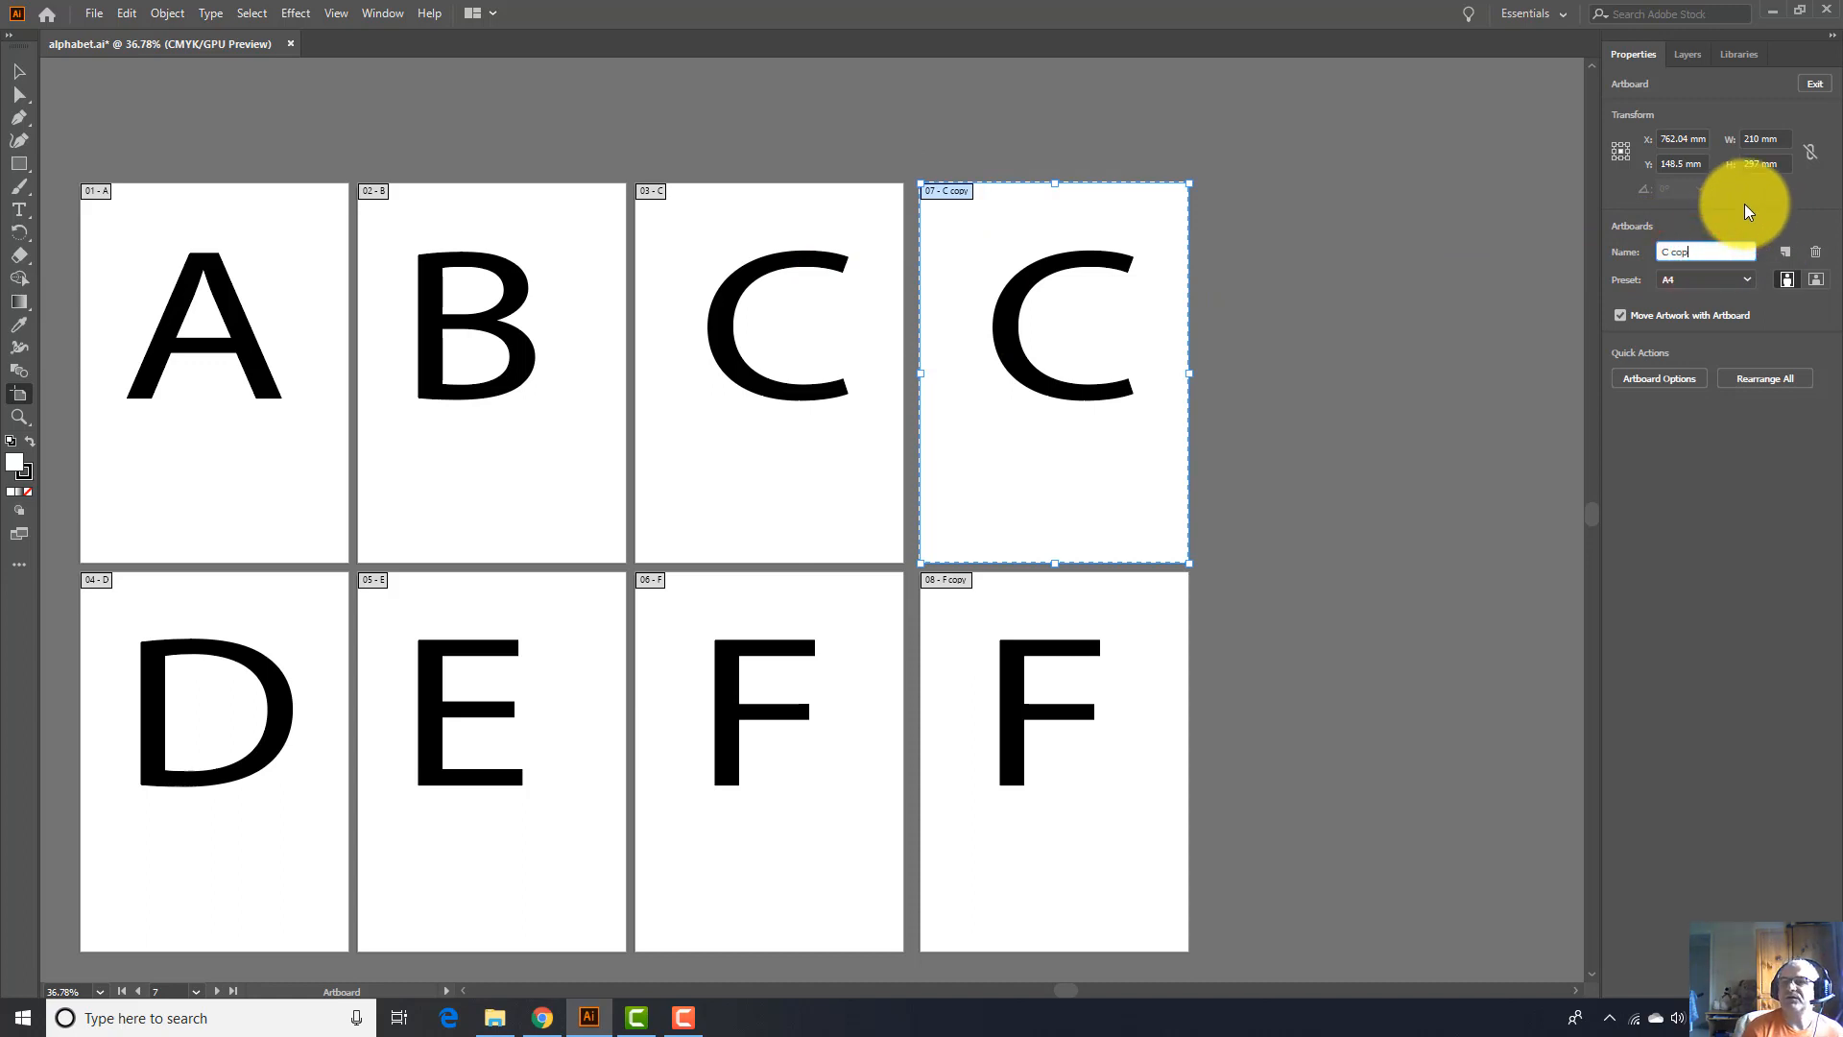
{"action": "key", "text": "BackSpace"}
{"action": "key", "text": "BackSpace"}
{"action": "key", "text": "BackSpace"}
{"action": "key", "text": "BackSpace"}
{"action": "key", "text": "BackSpace"}
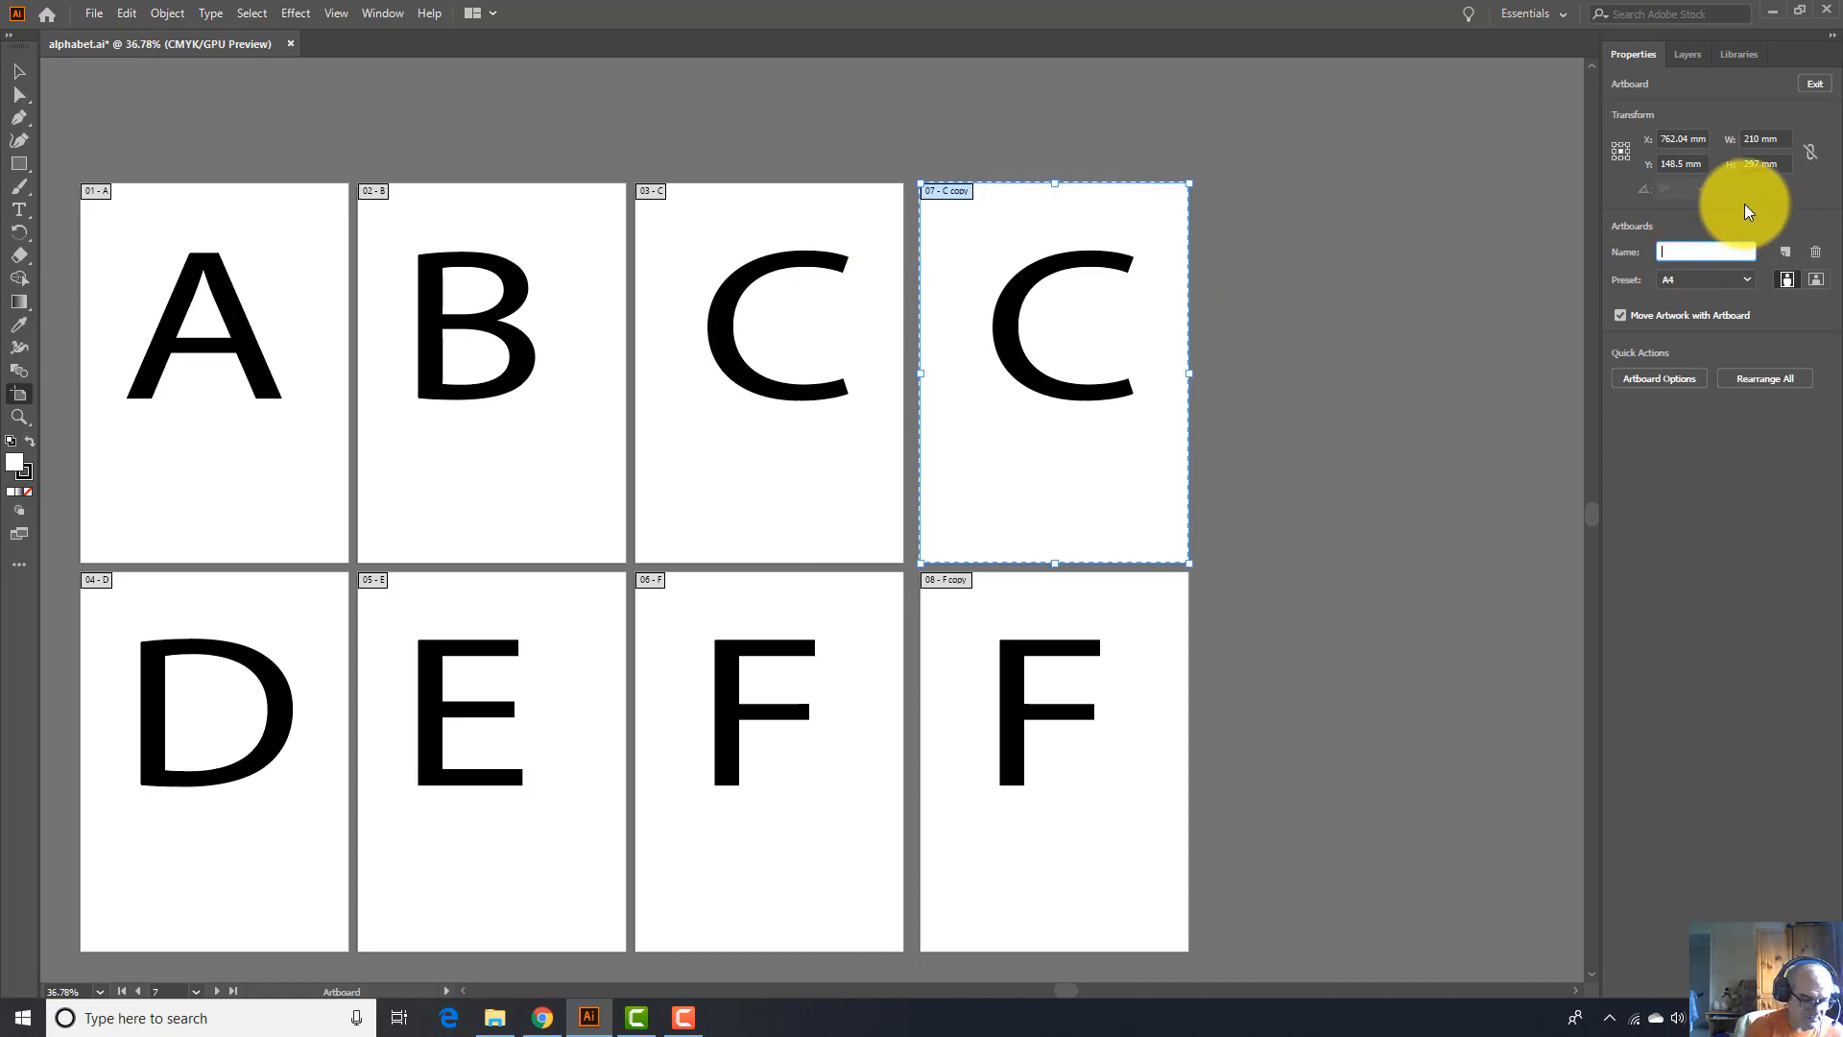
{"action": "type", "text": "G"}
{"action": "key", "text": "Return"}
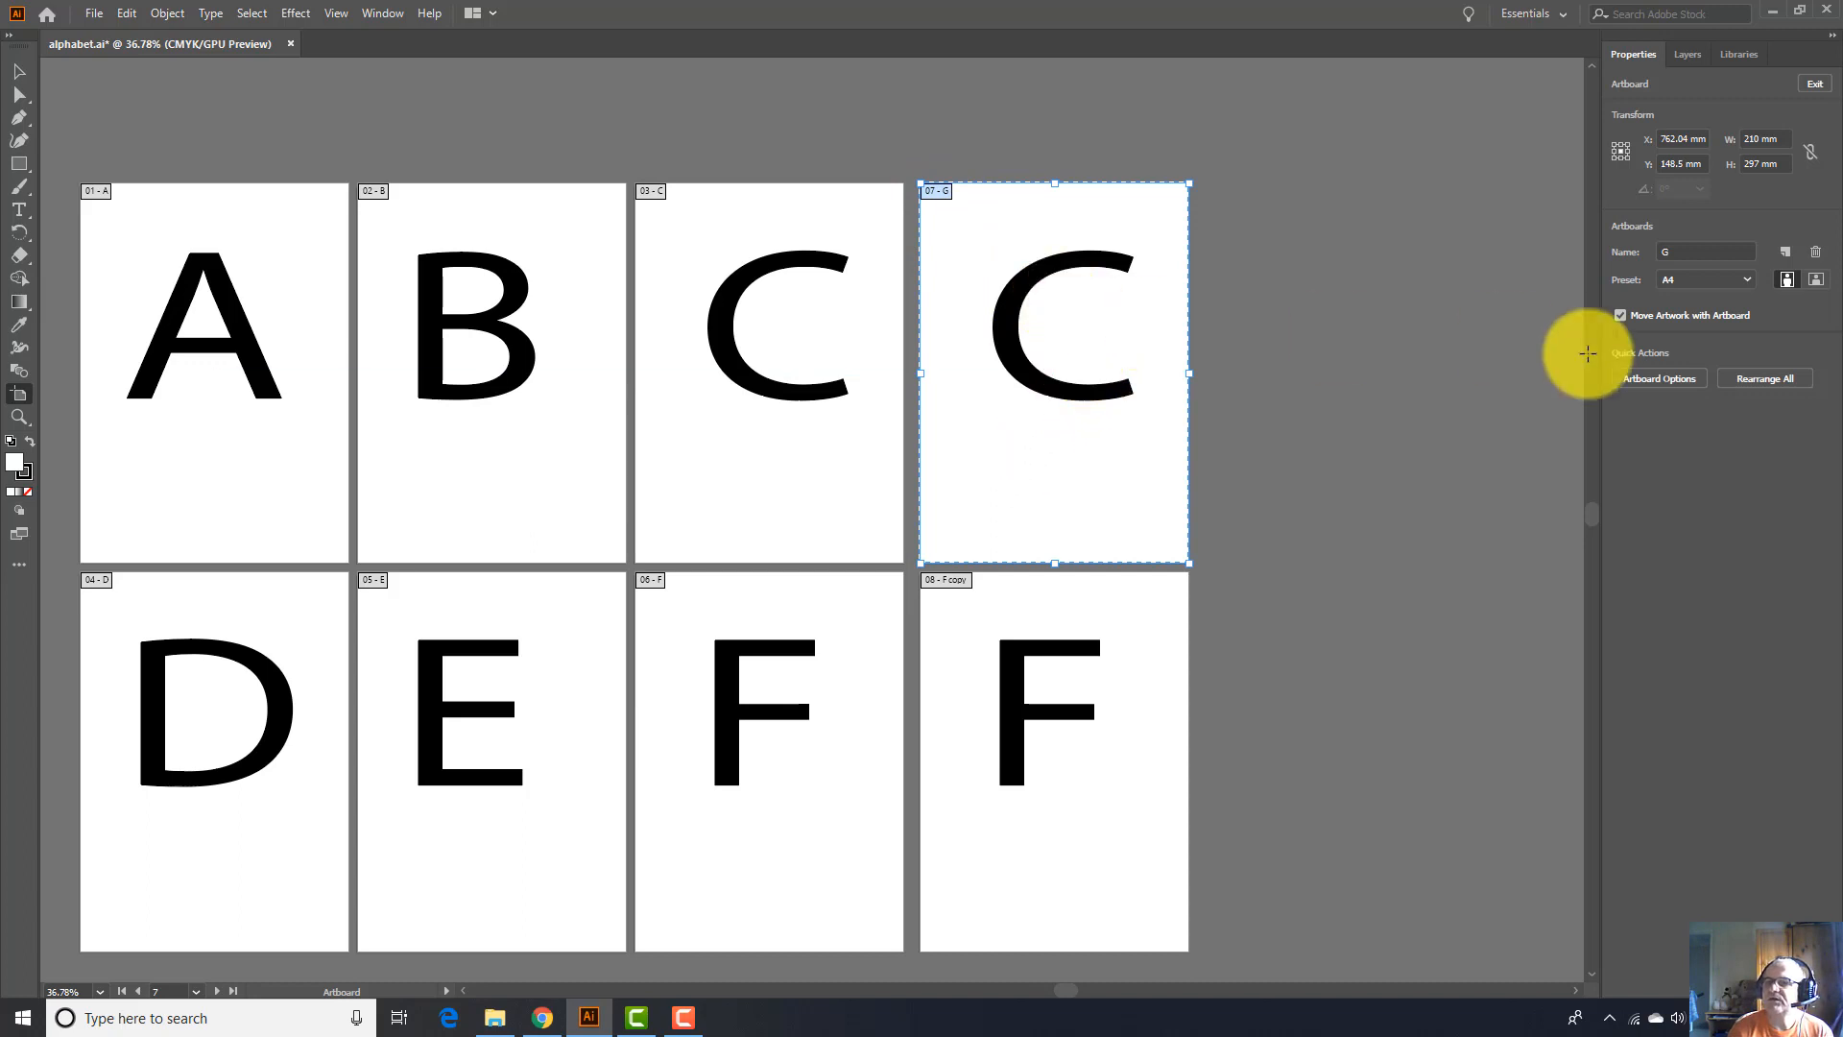
Delete the duplicate of artboard C through its Artboard Options
{"action": "left_click", "coordinate": [1651, 380]}
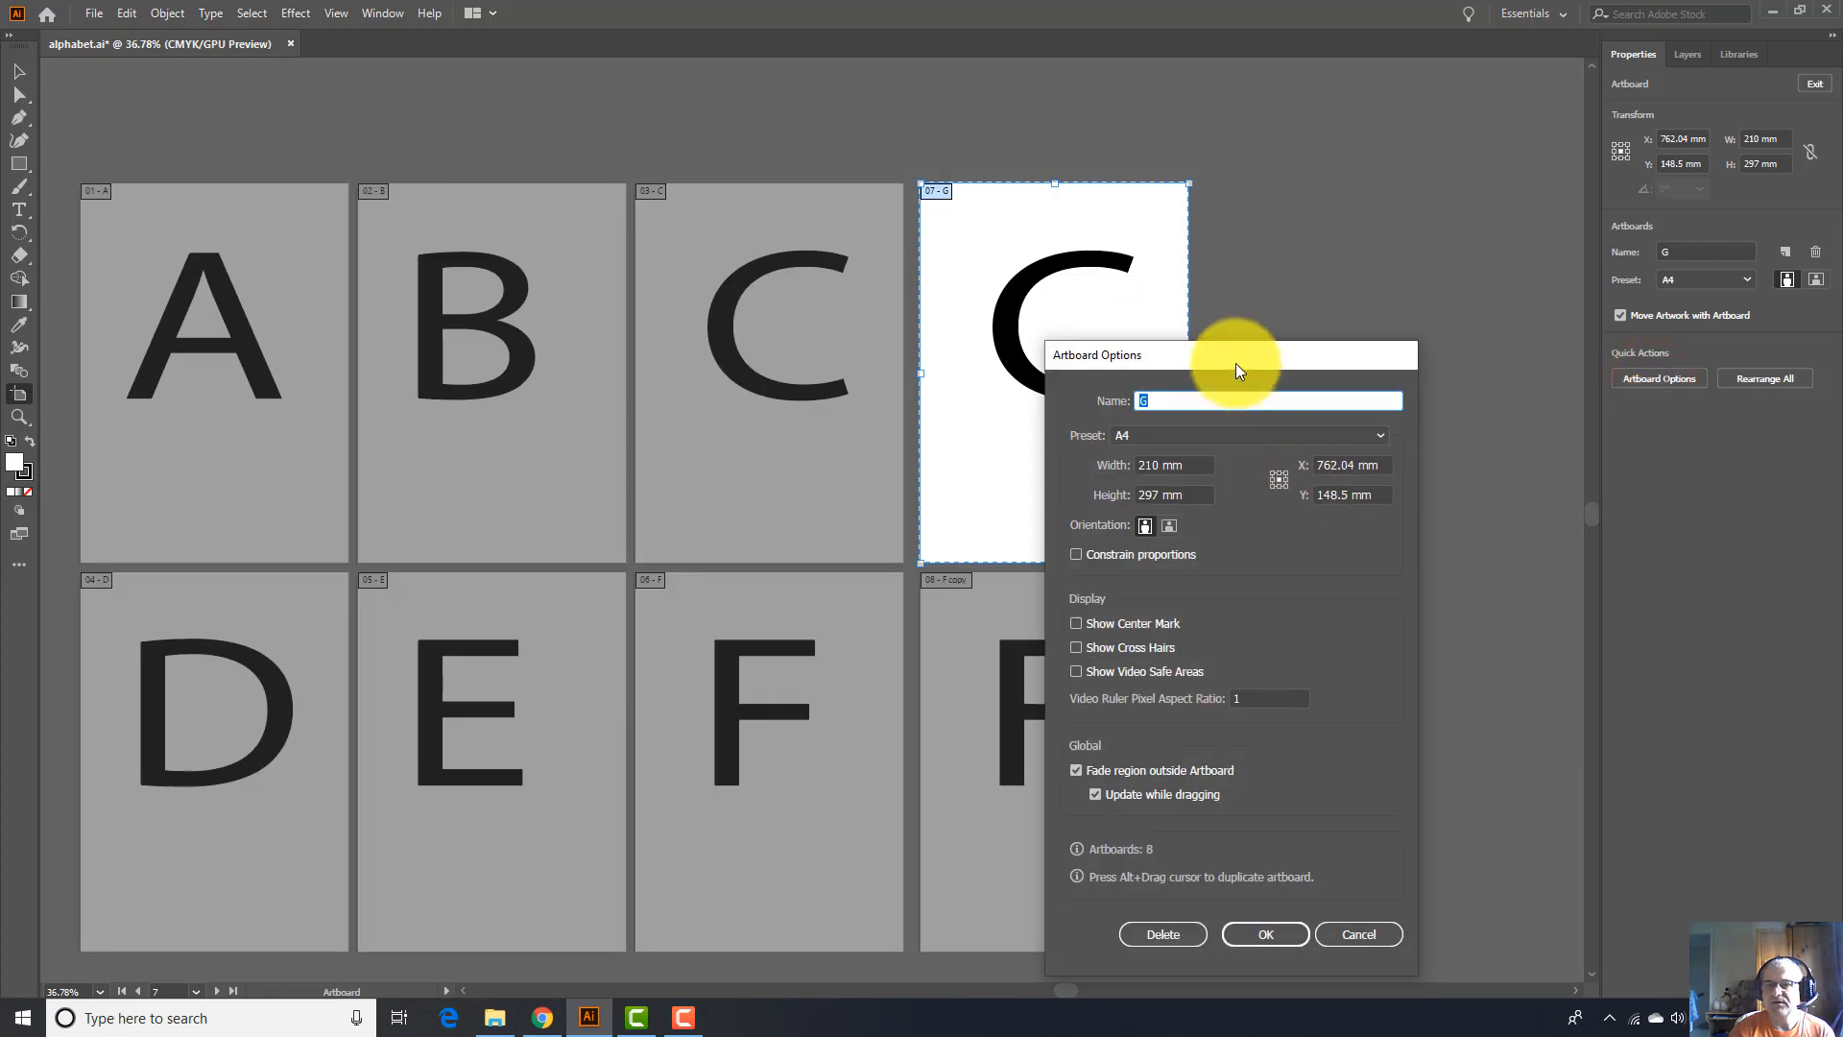
{"action": "left_click_drag", "start_coordinate": [1235, 363], "coordinate": [1257, 236]}
{"action": "left_click", "coordinate": [1200, 806]}
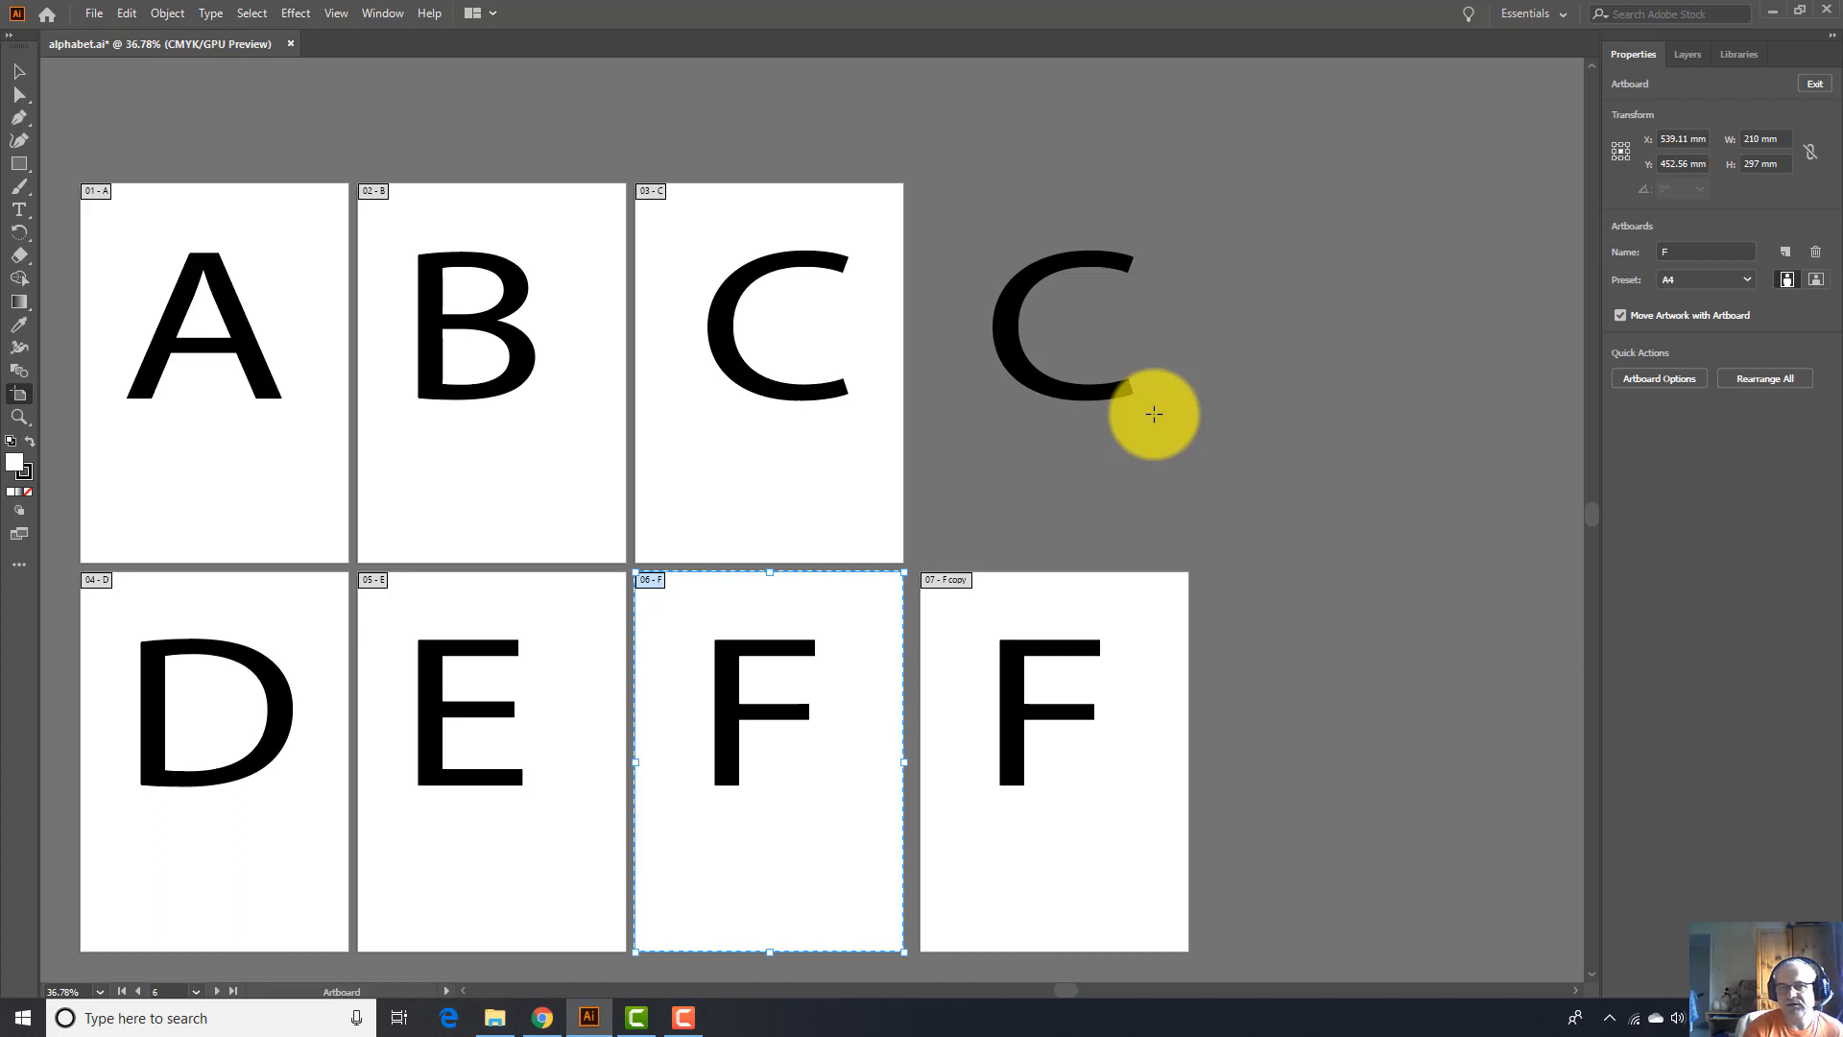
Delete the leftover letter C lying on the empty canvas beside artboard C
{"action": "left_click", "coordinate": [18, 72]}
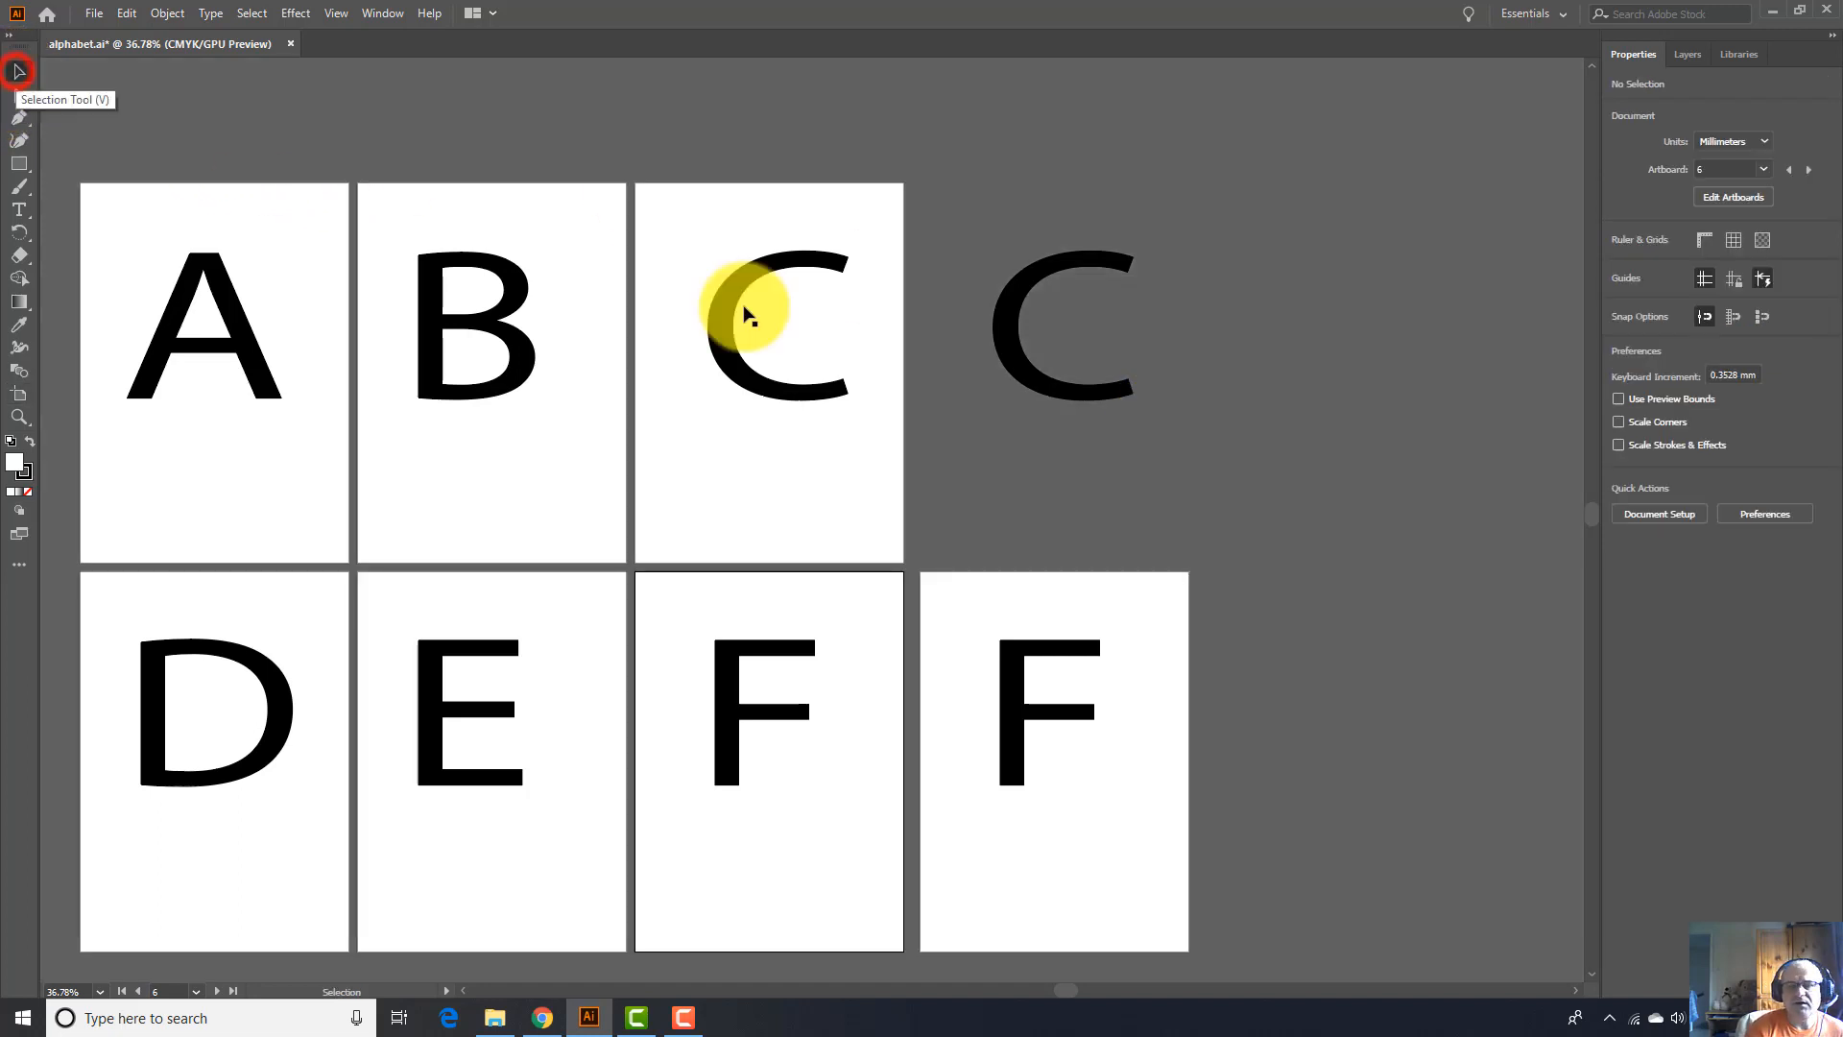
{"action": "left_click", "coordinate": [1055, 324]}
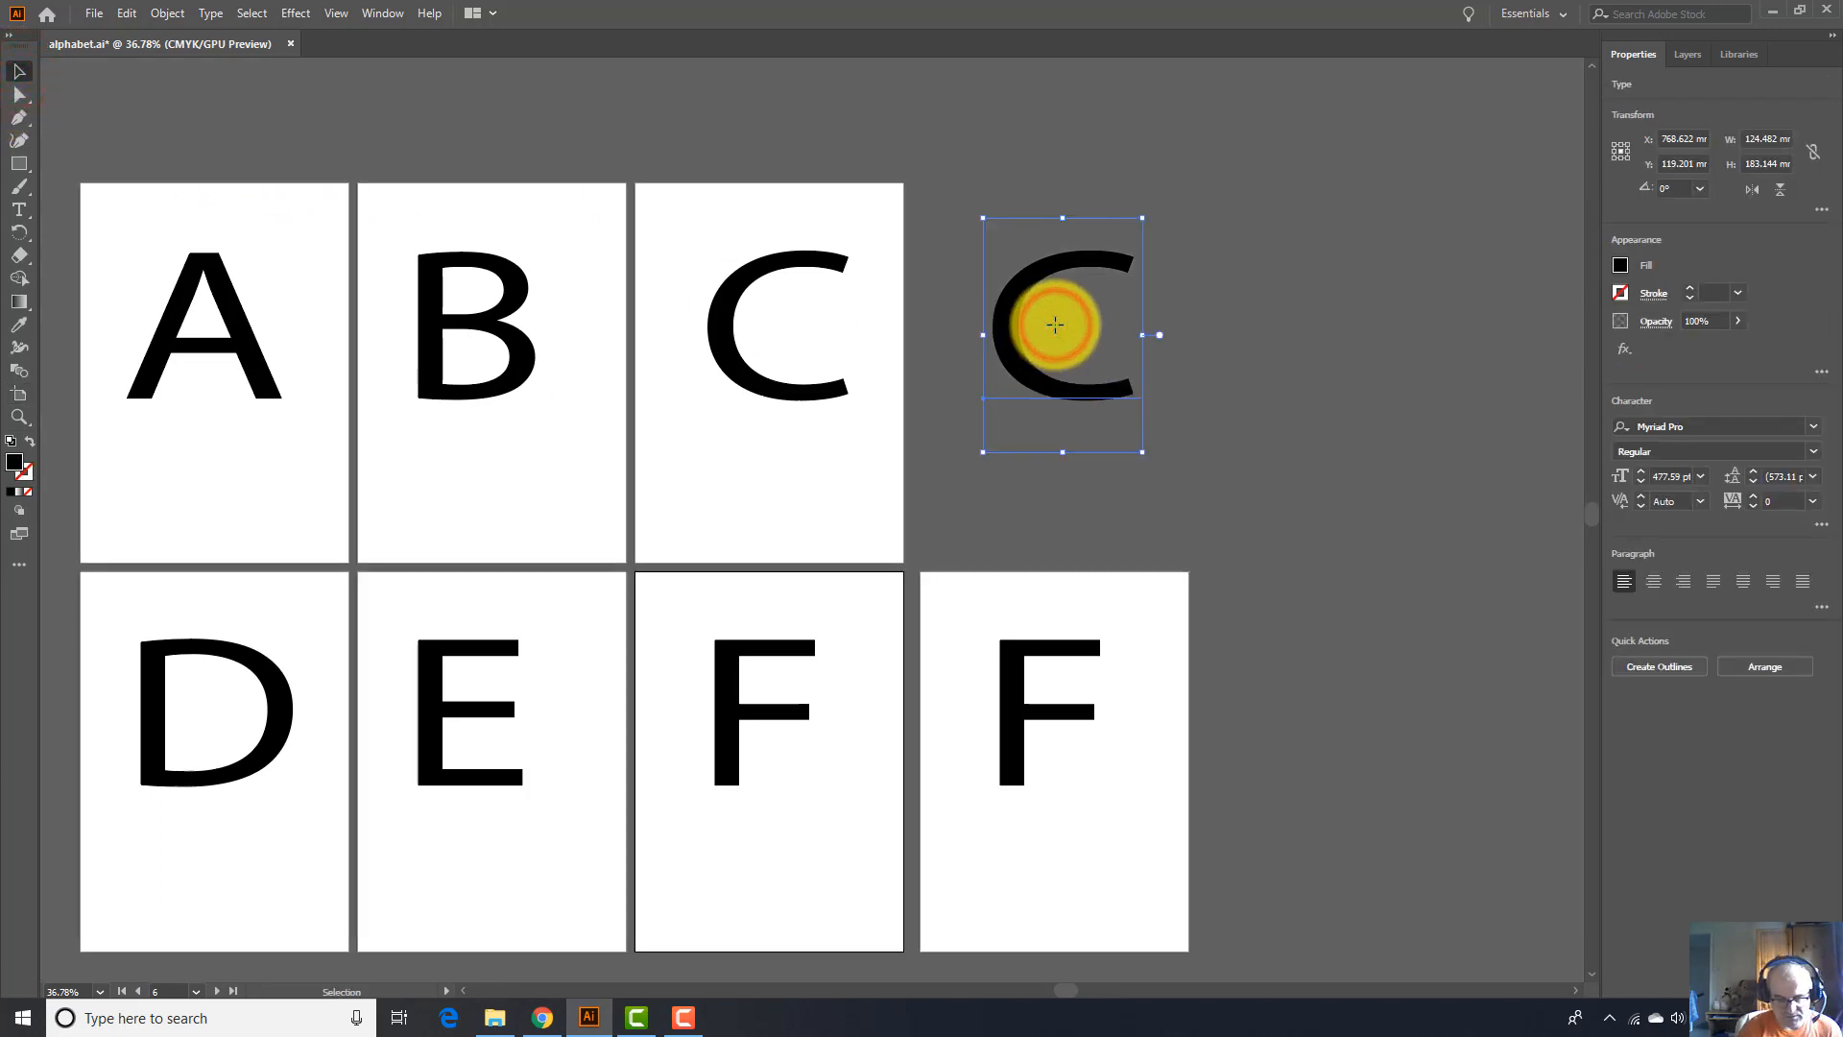
{"action": "key", "text": "Delete"}
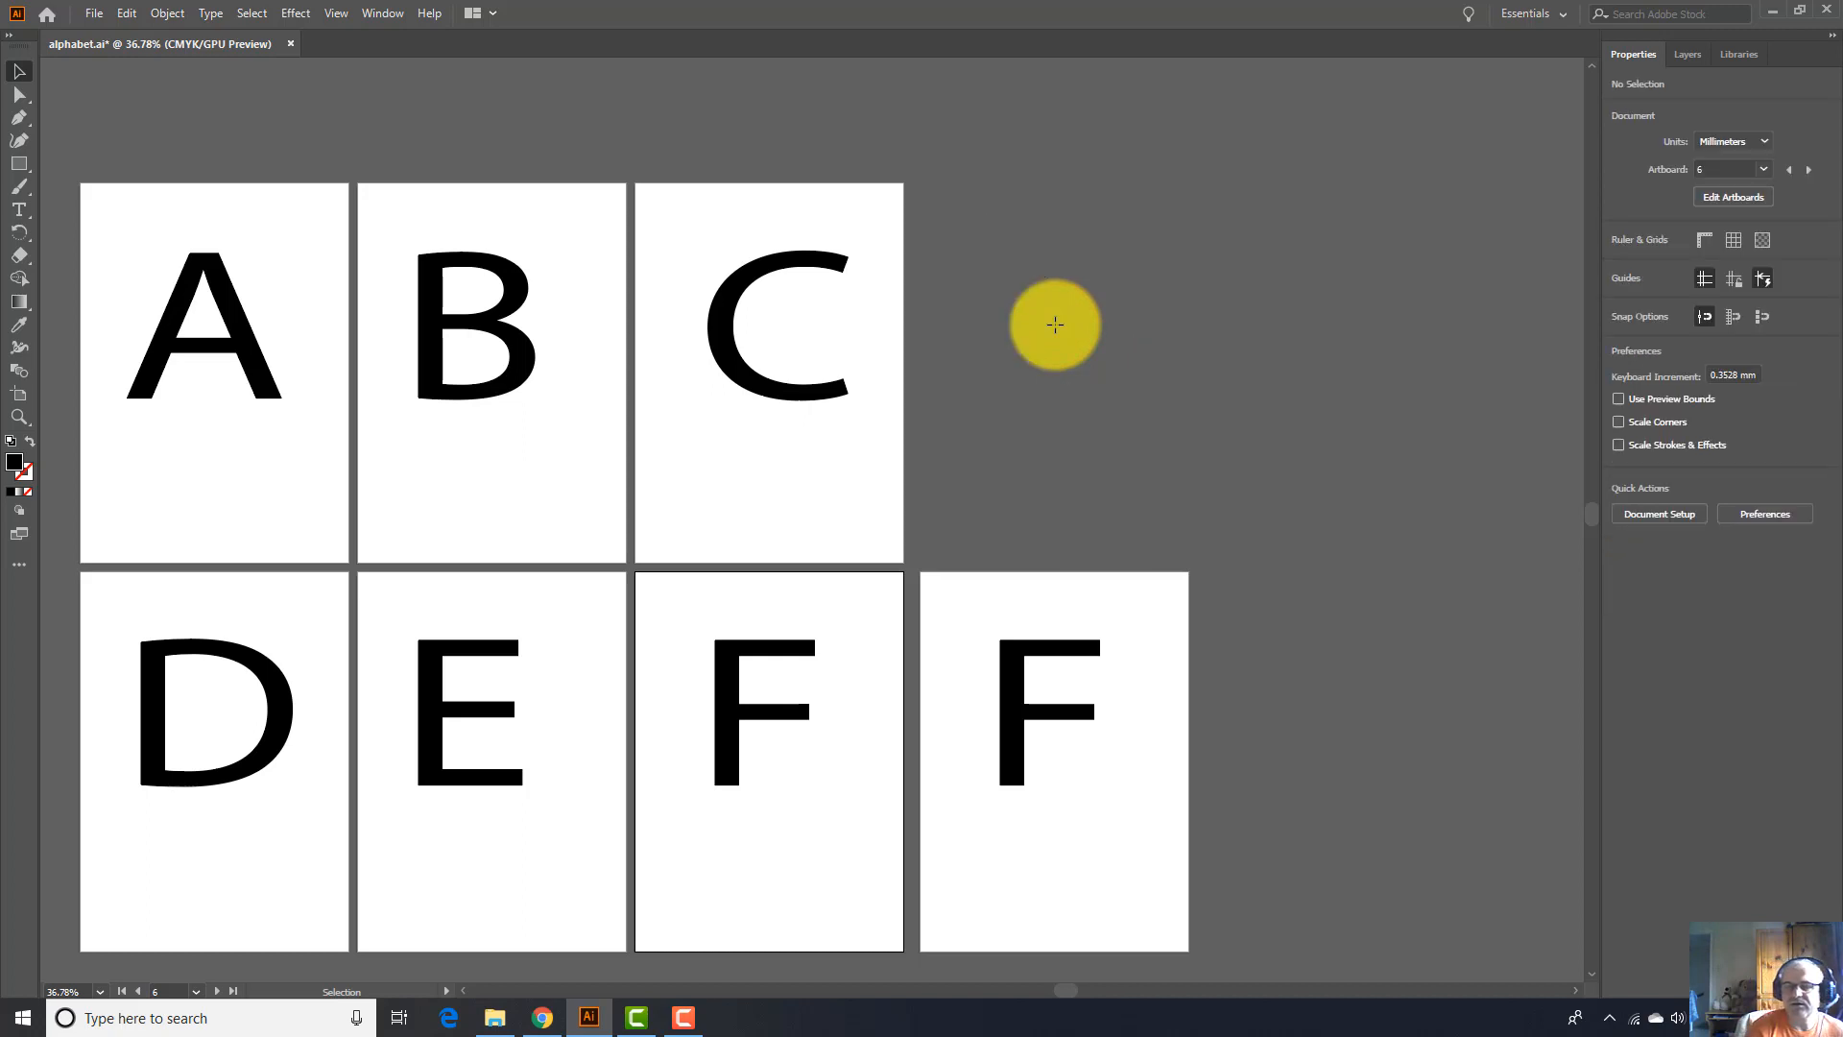
Delete the duplicate of artboard F
{"action": "left_click", "coordinate": [1111, 832]}
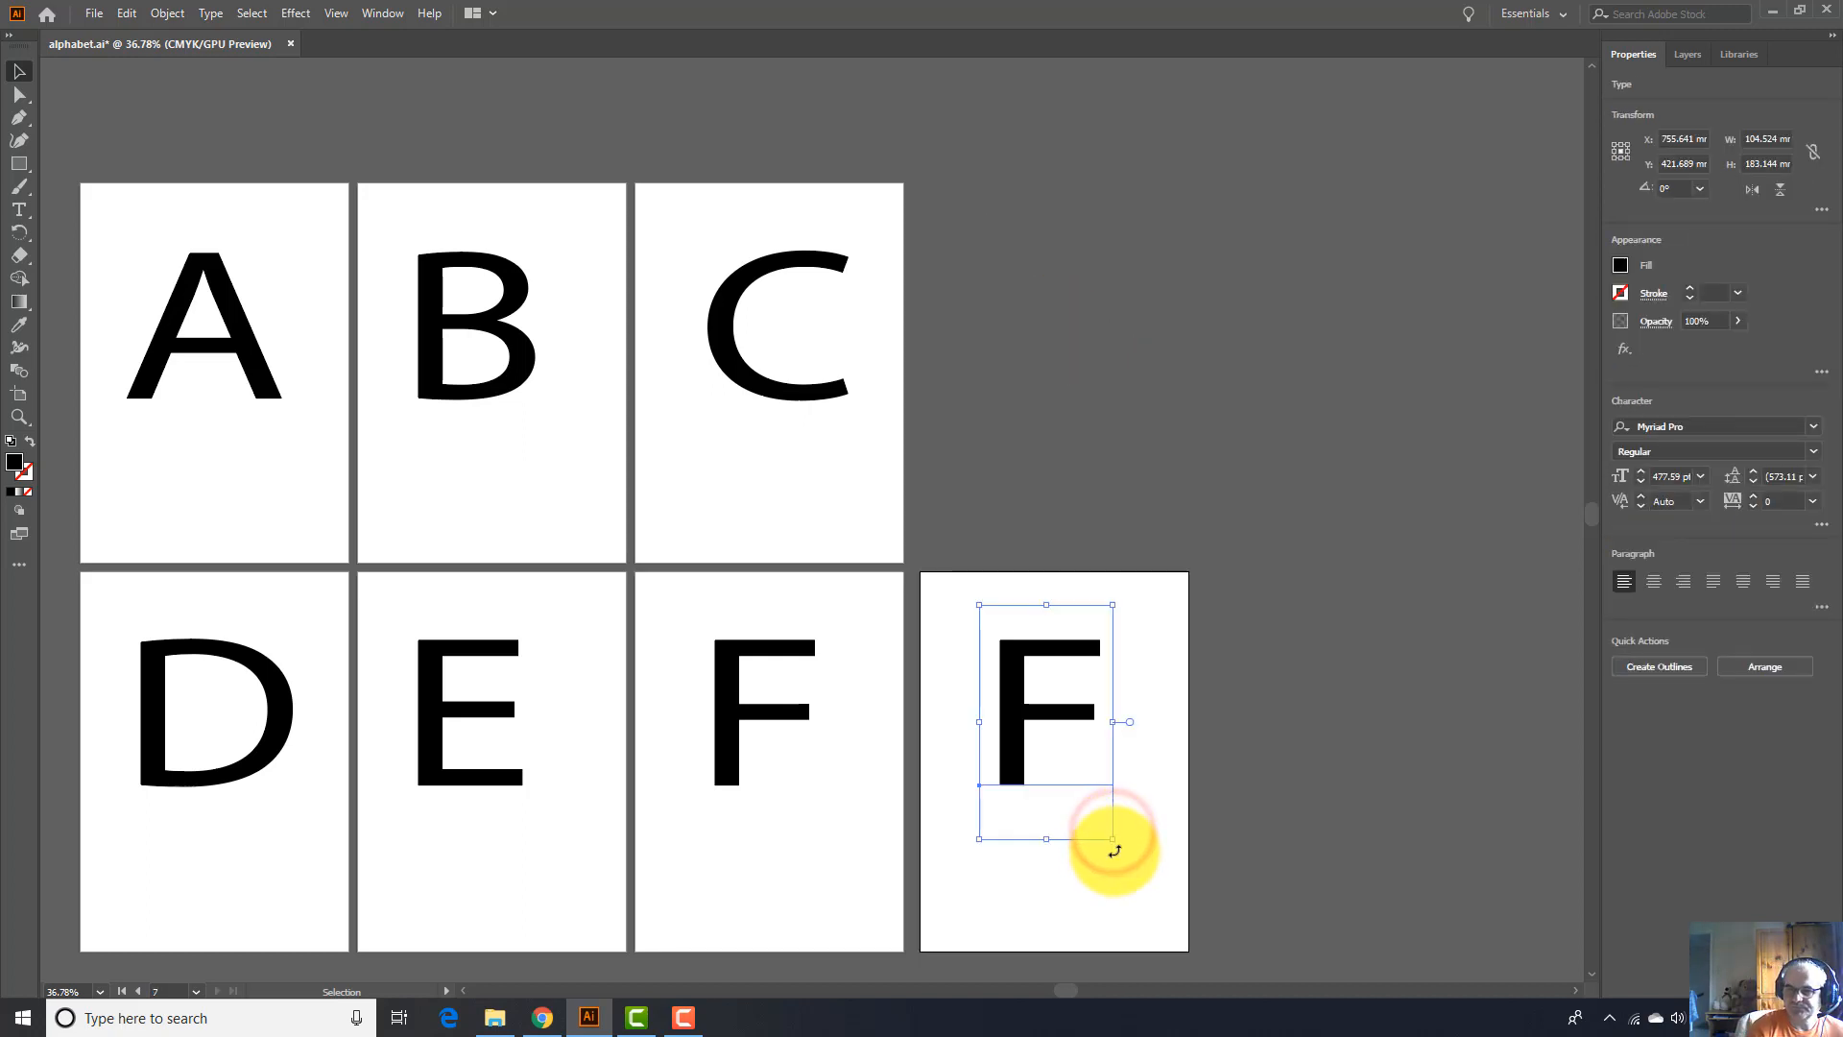
{"action": "left_click", "coordinate": [1131, 610]}
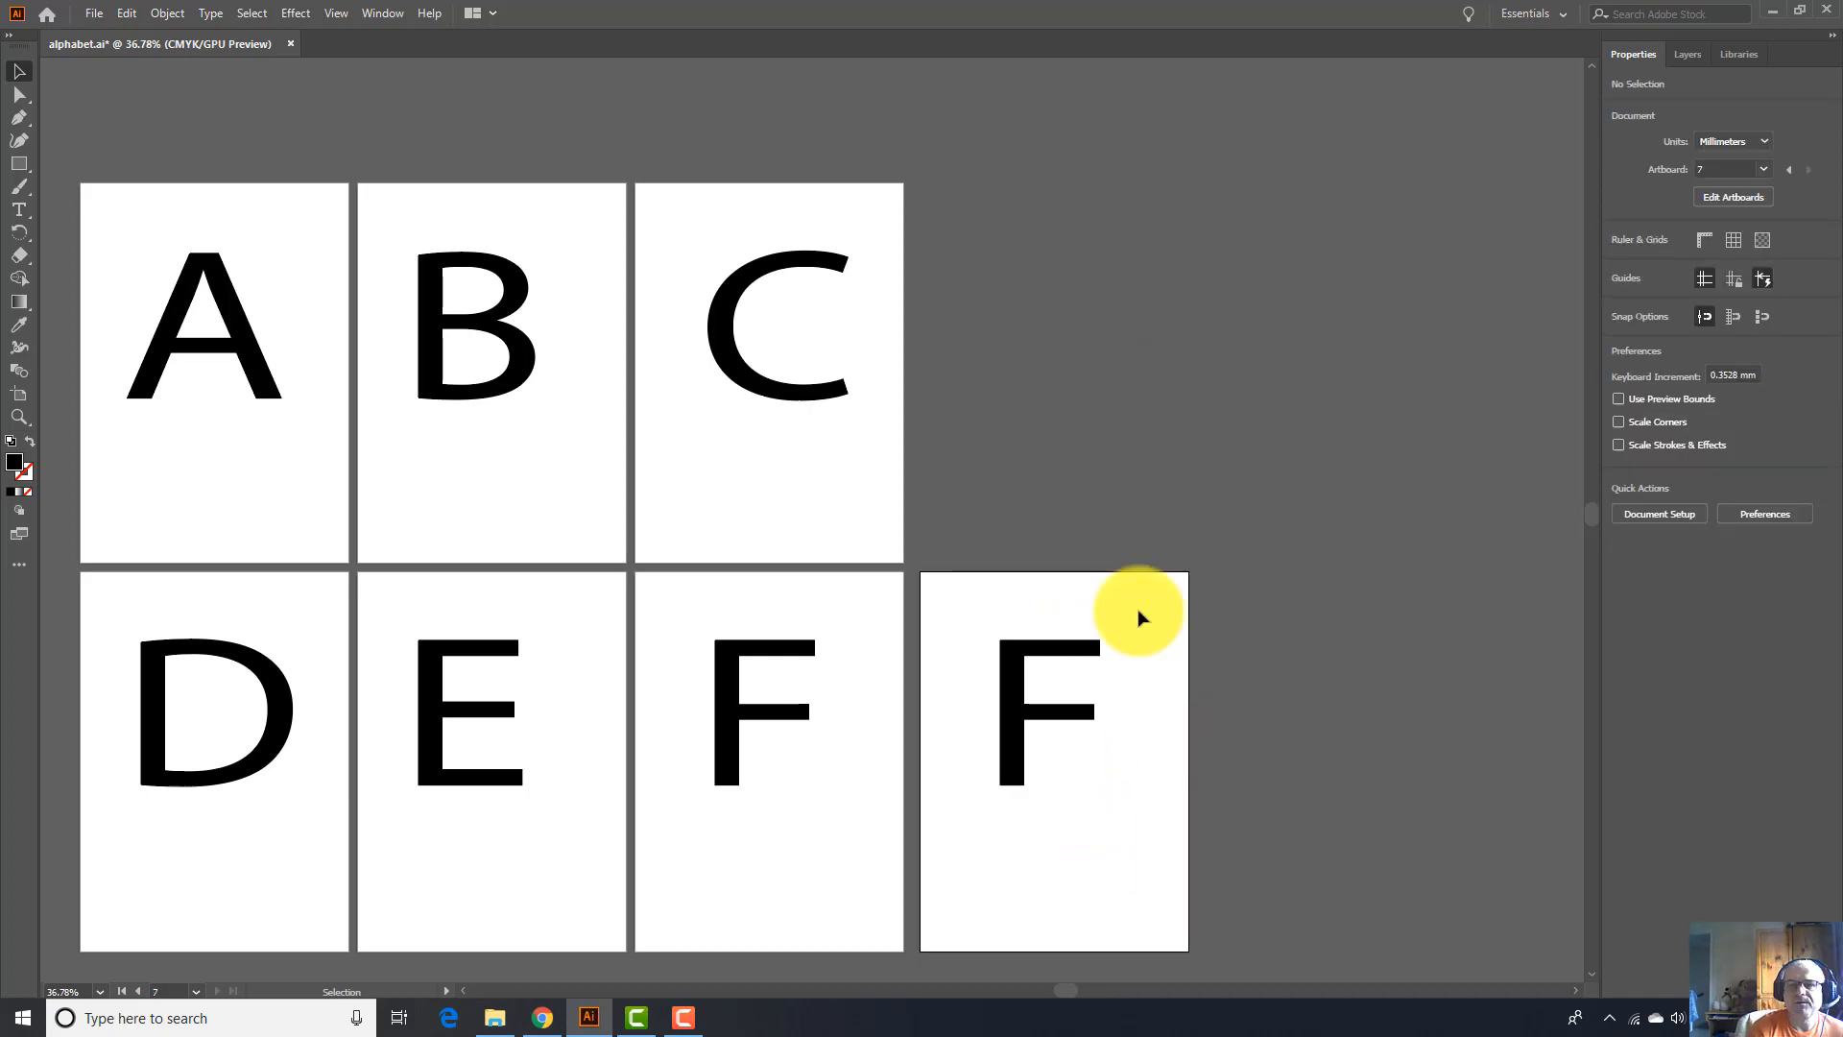
{"action": "left_click", "coordinate": [20, 401]}
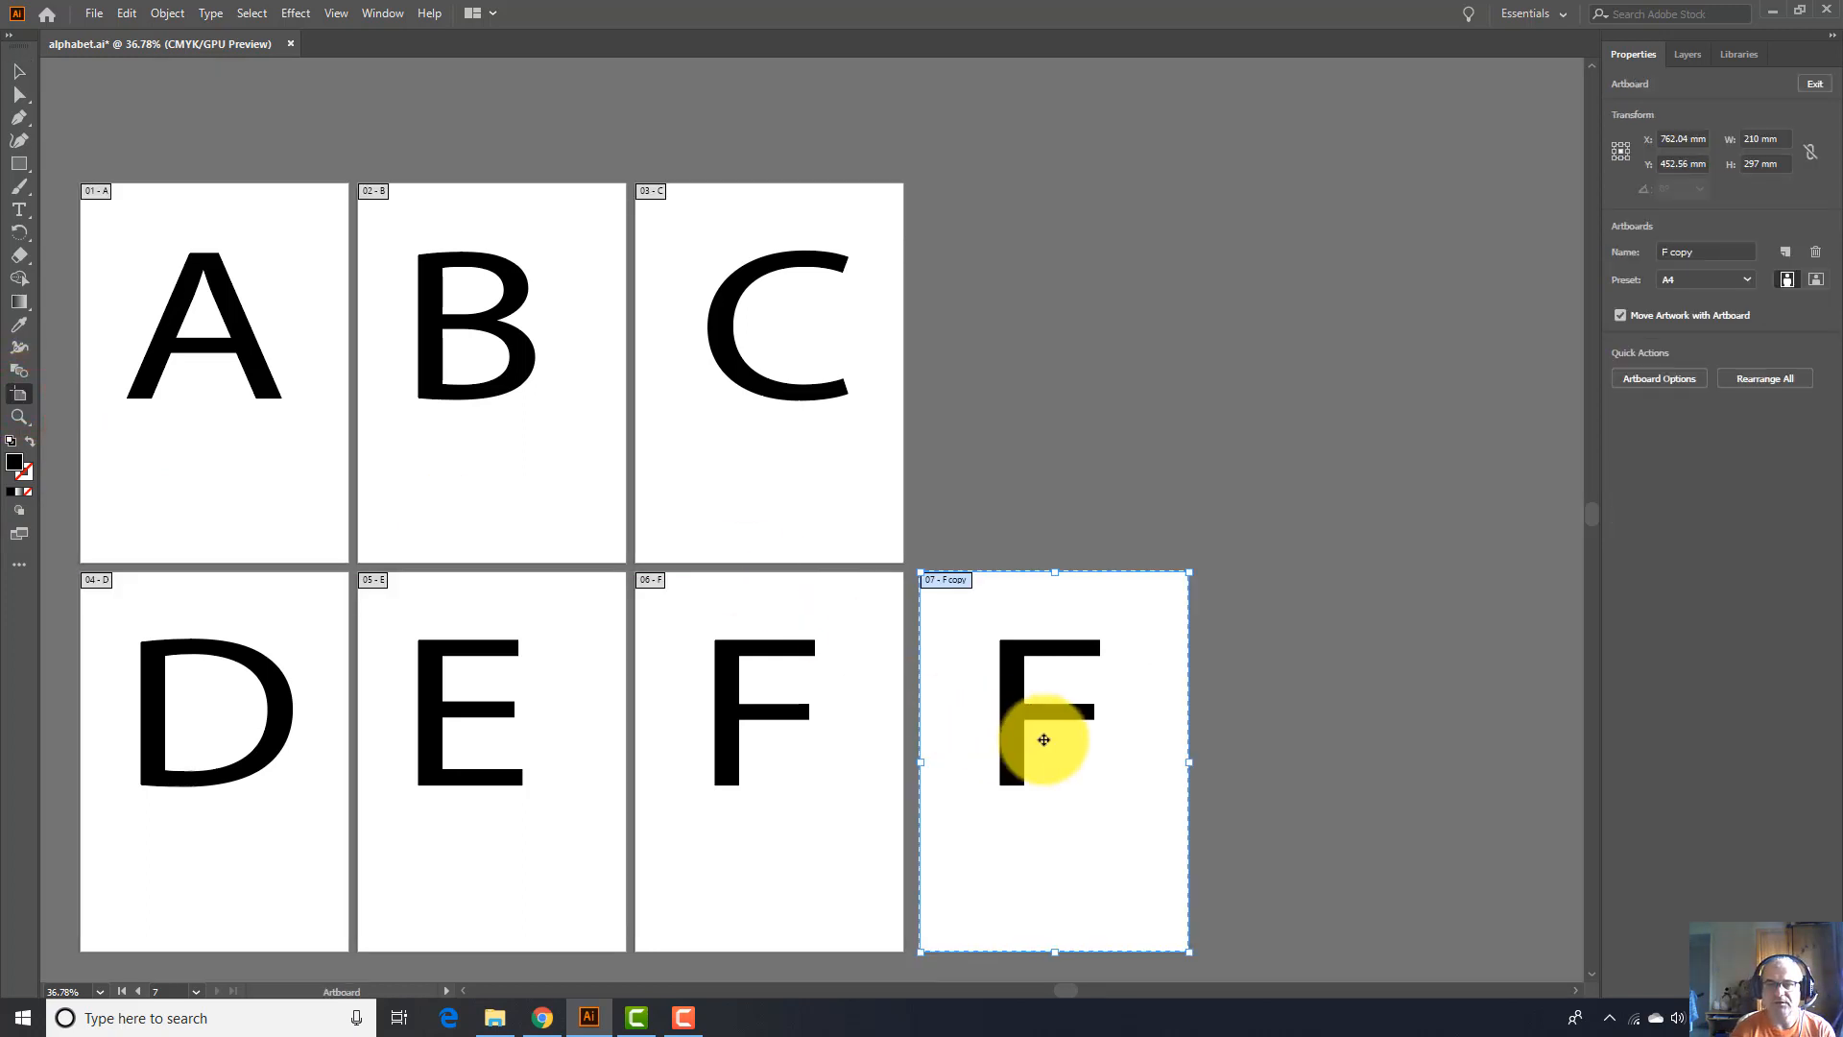
{"action": "key", "text": "Delete"}
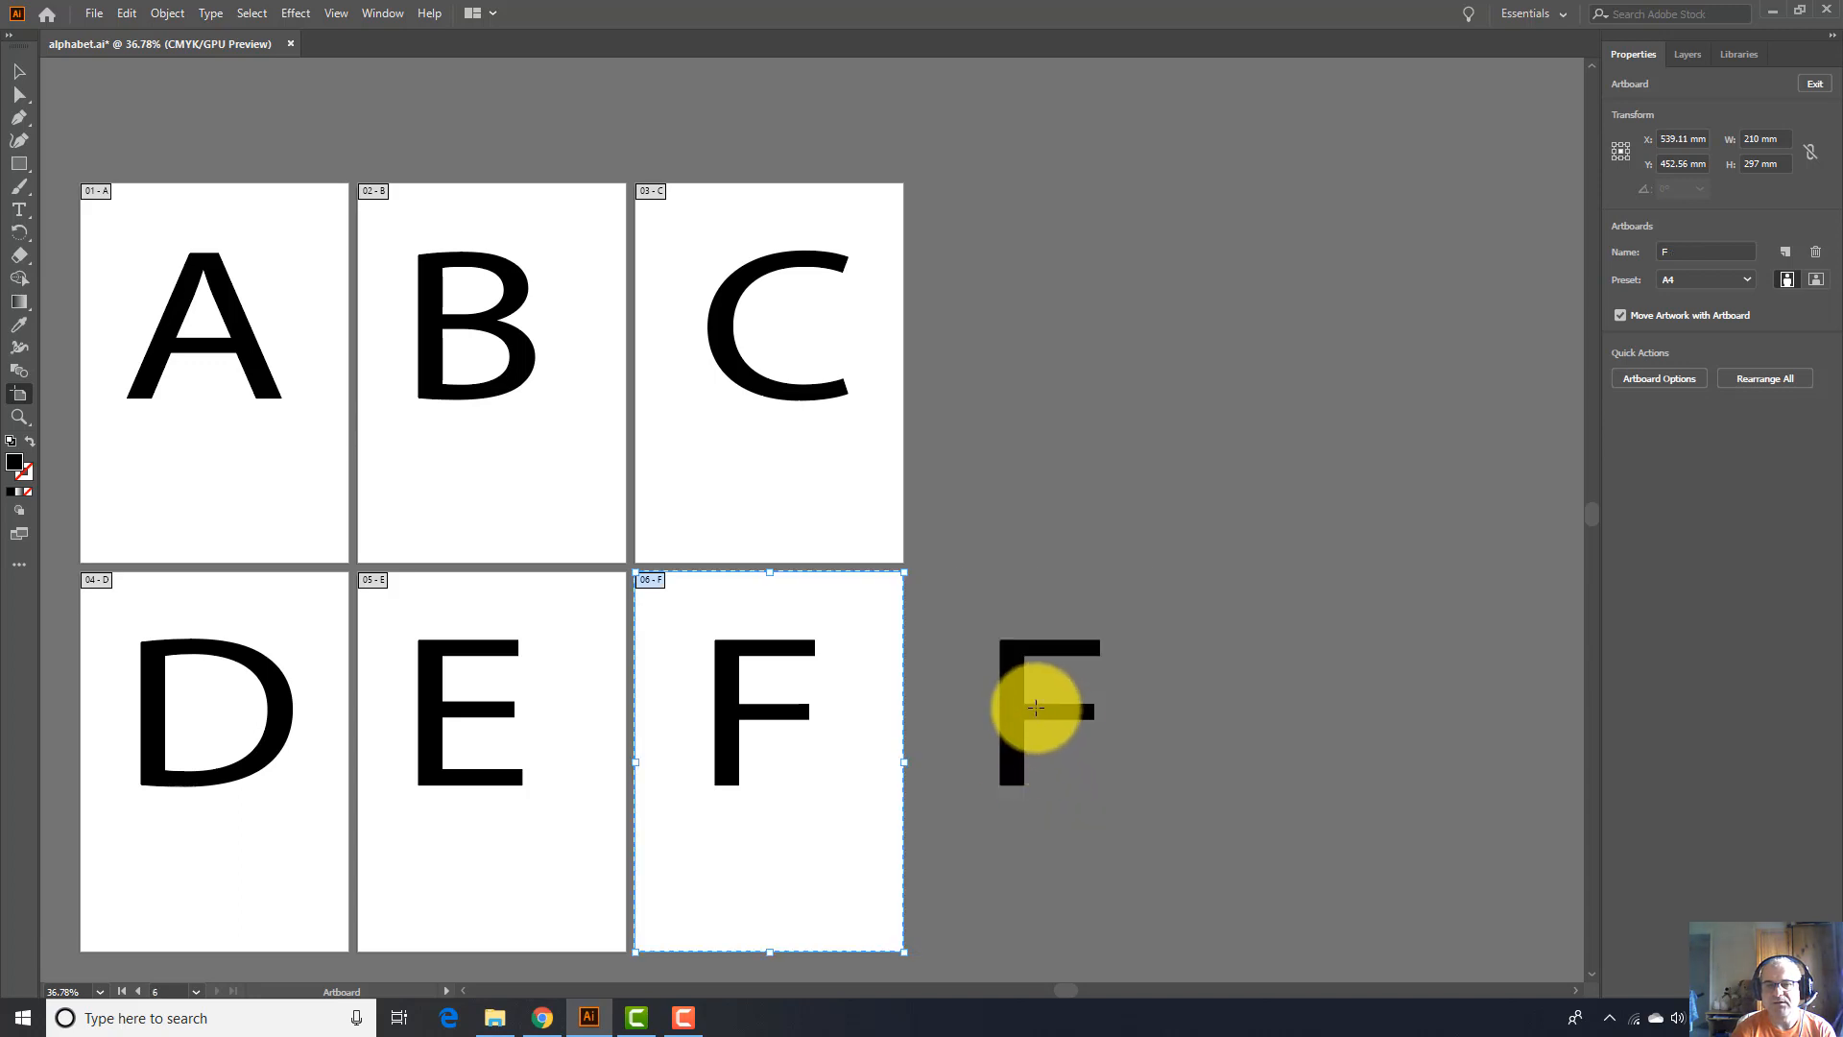
Delete the leftover letter F lying on the empty canvas beside artboard F
{"action": "left_click", "coordinate": [16, 75]}
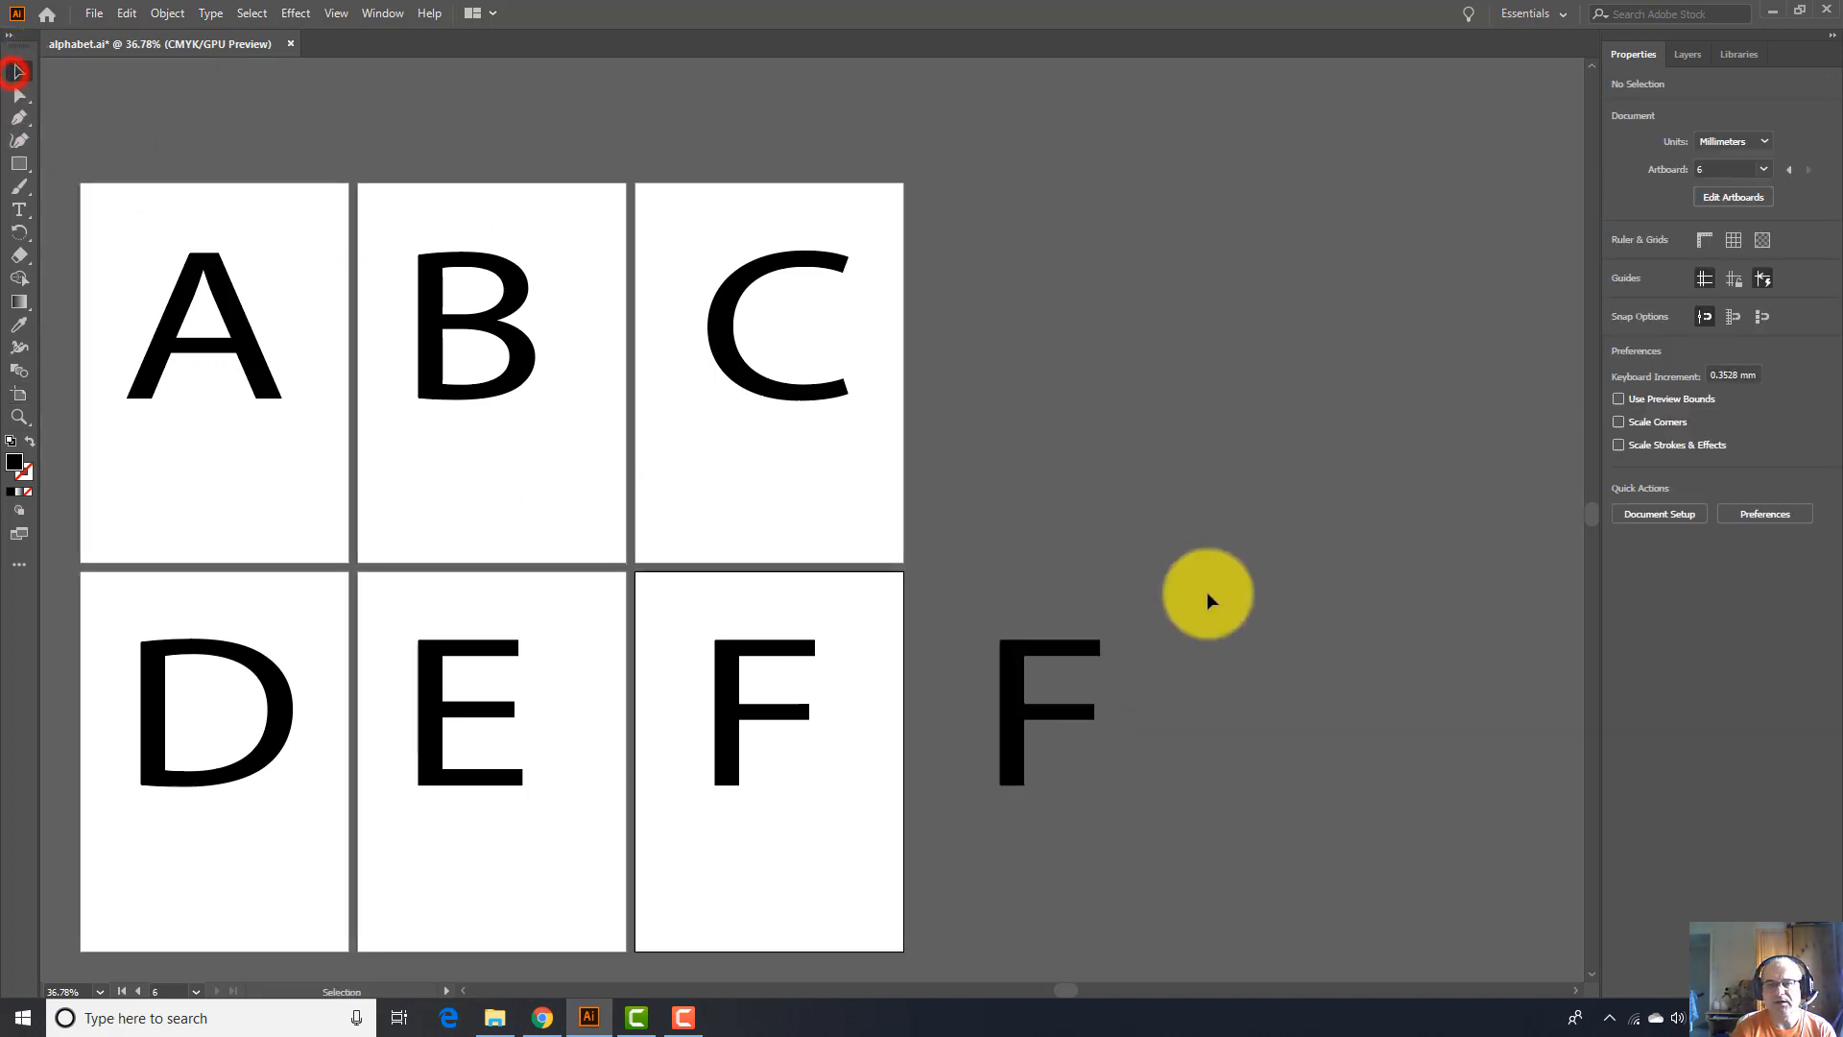
{"action": "left_click", "coordinate": [1038, 675]}
{"action": "key", "text": "Delete"}
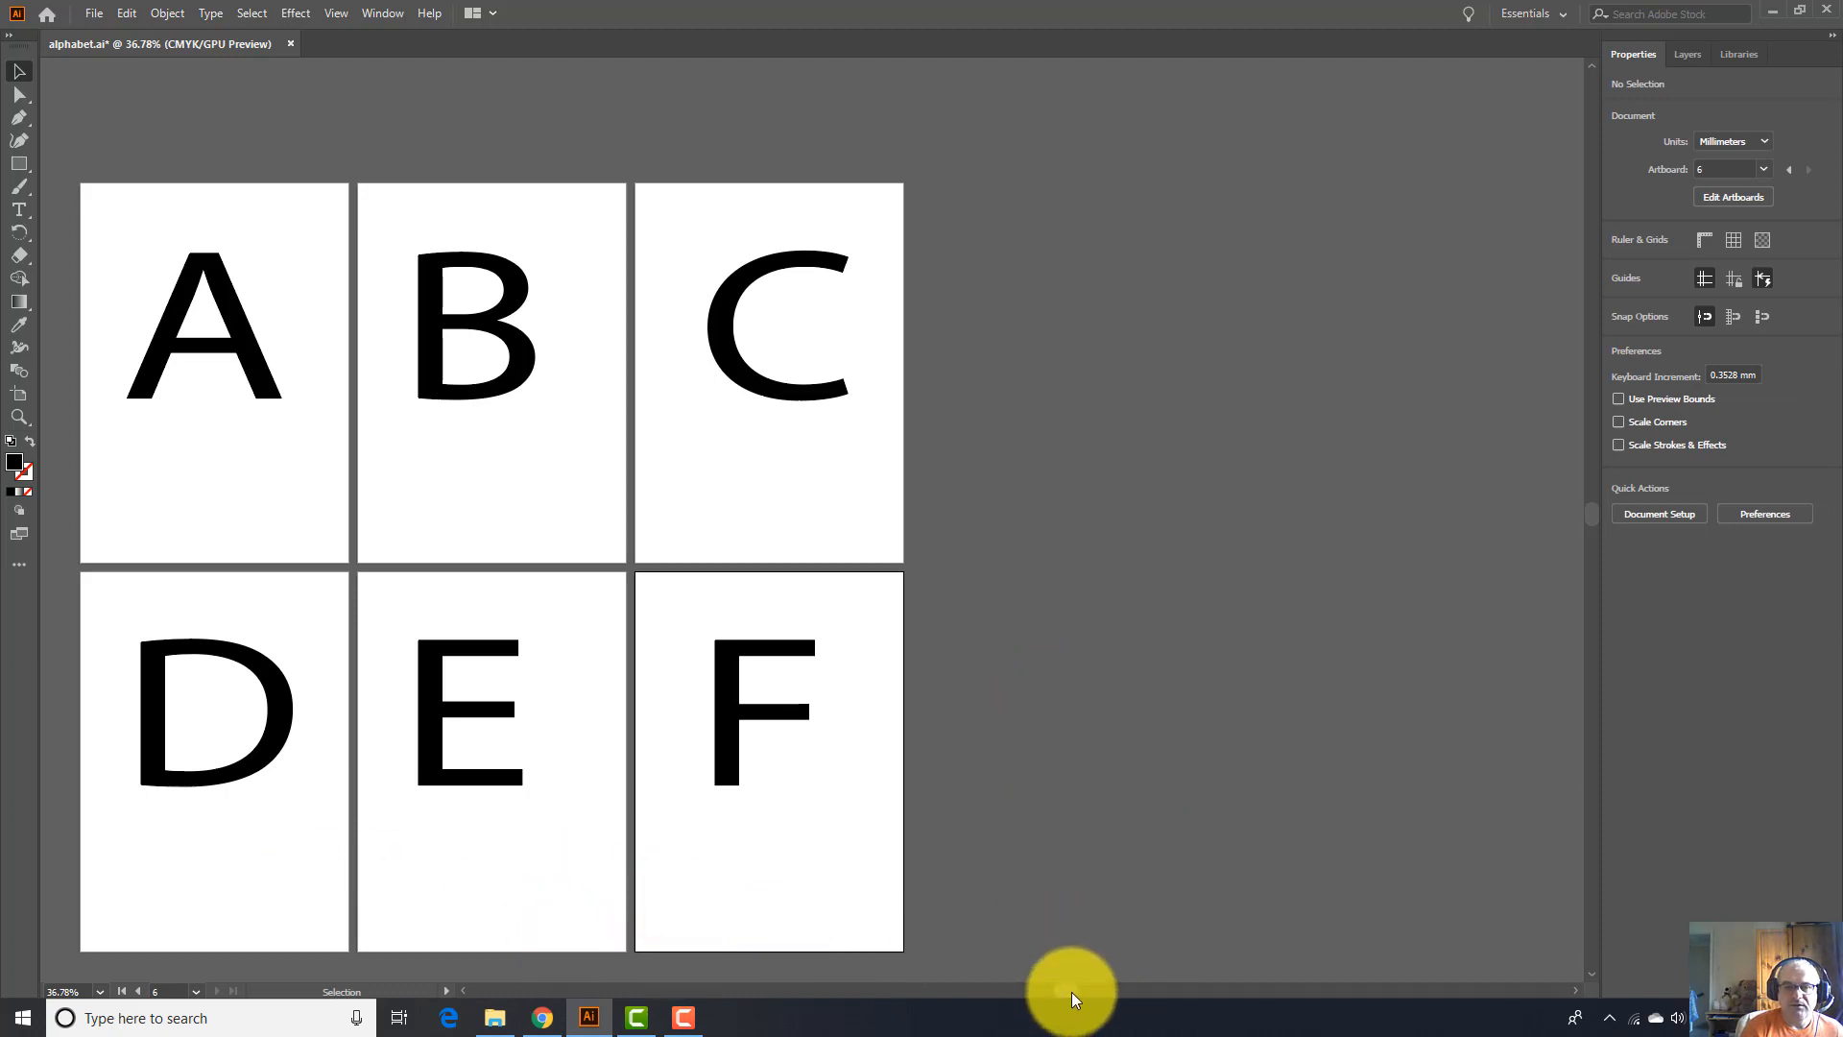
Select artboards A to F one after another on the canvas to examine their numbering and names
{"action": "left_click_drag", "start_coordinate": [1071, 993], "coordinate": [1041, 1005]}
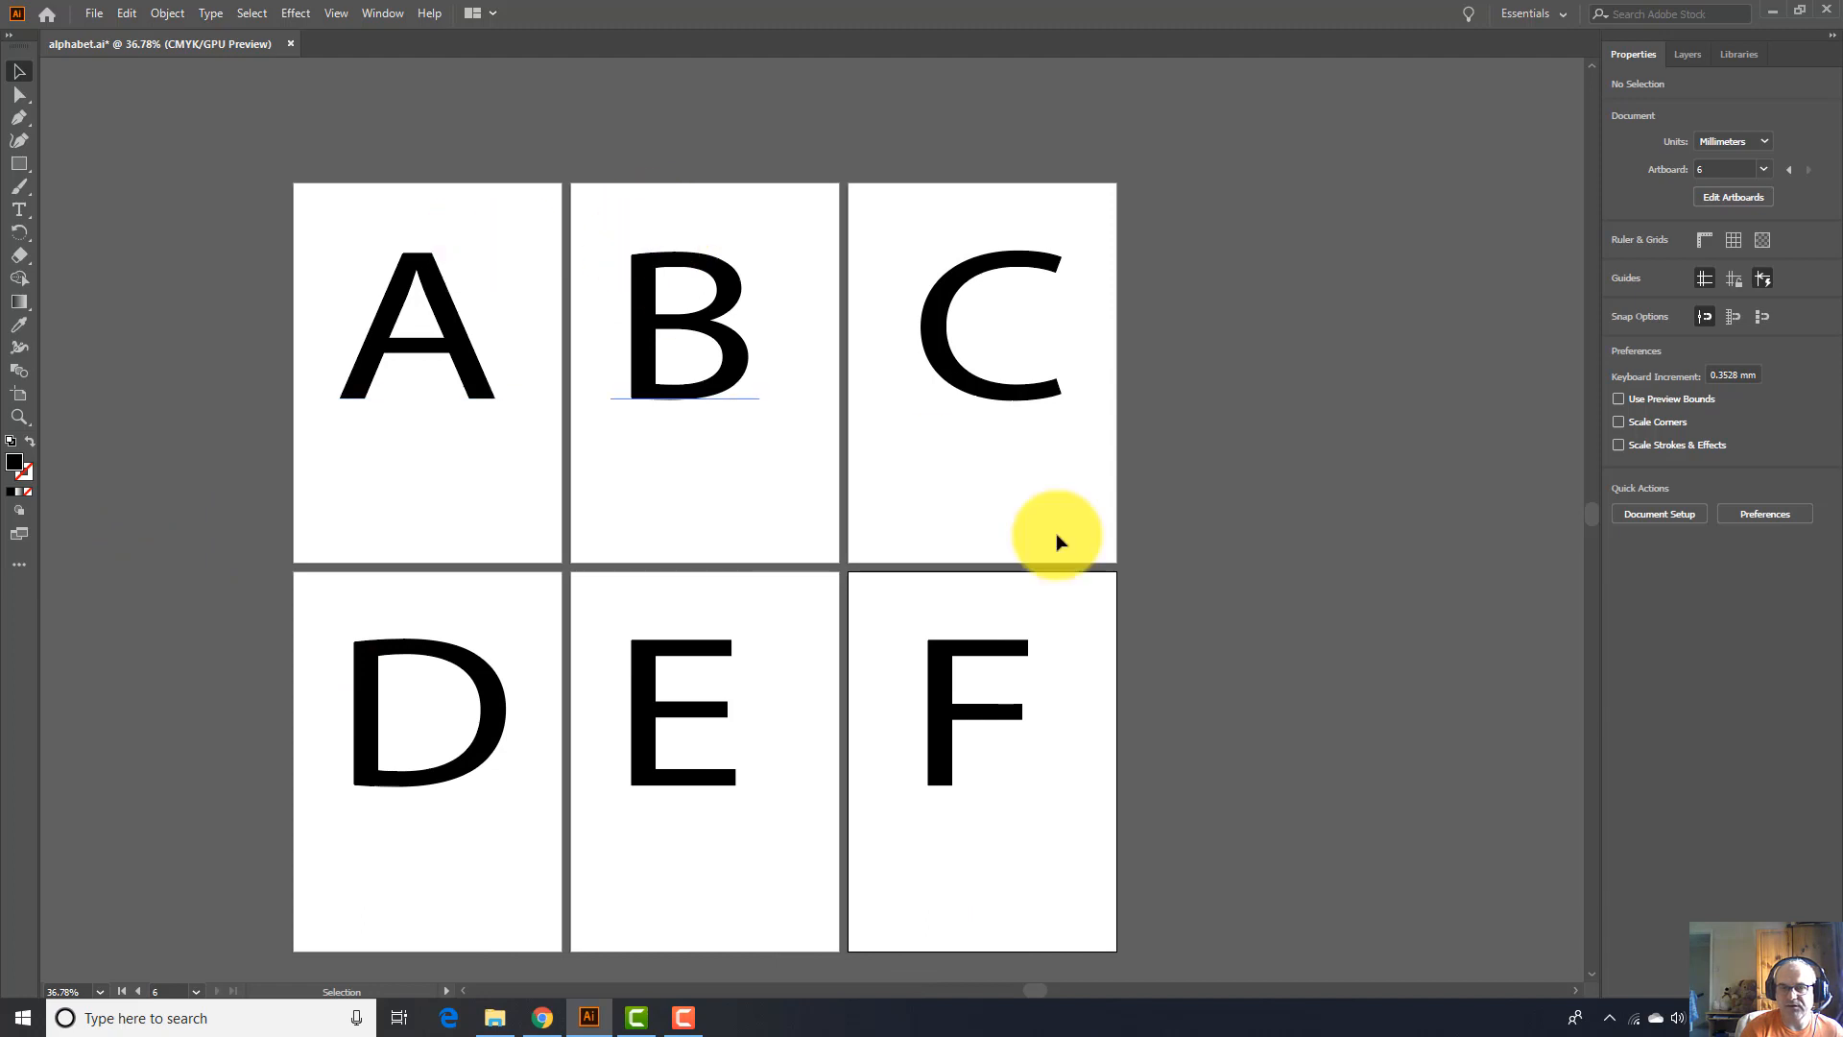
{"action": "left_click_drag", "start_coordinate": [1036, 991], "coordinate": [1023, 993]}
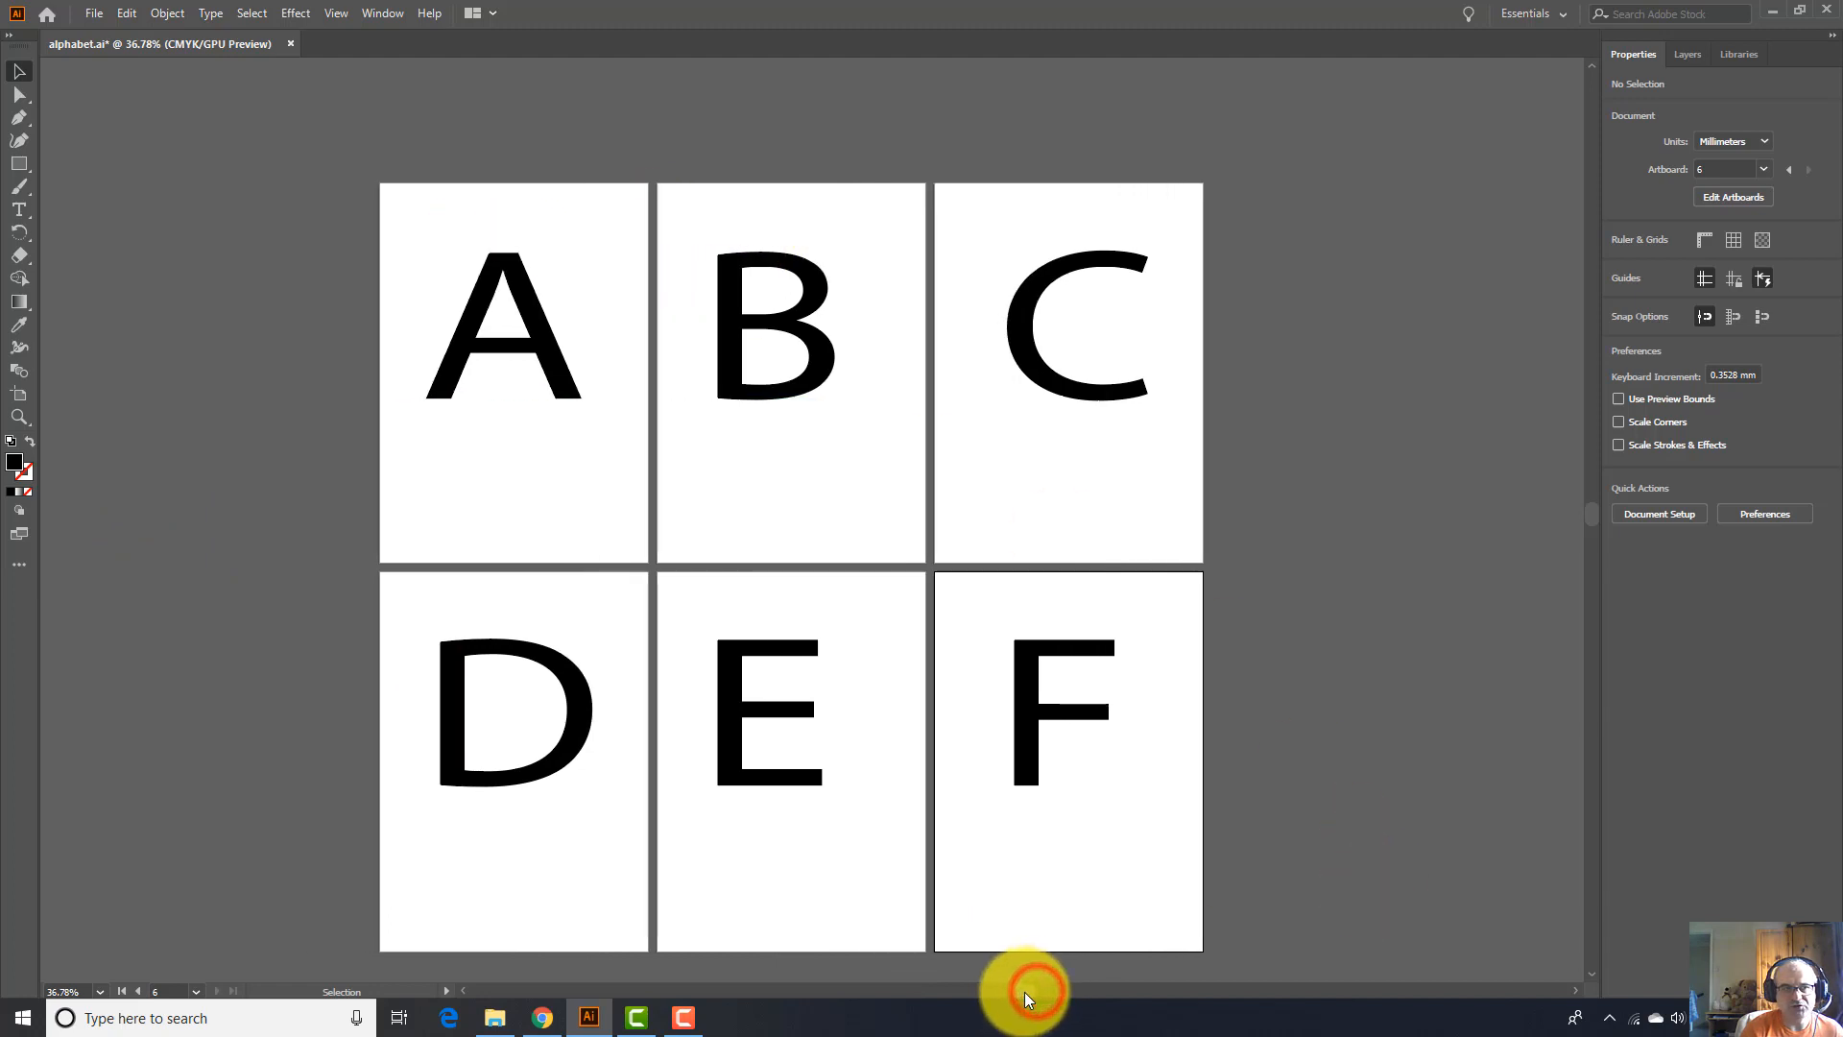
{"action": "left_click", "coordinate": [17, 398]}
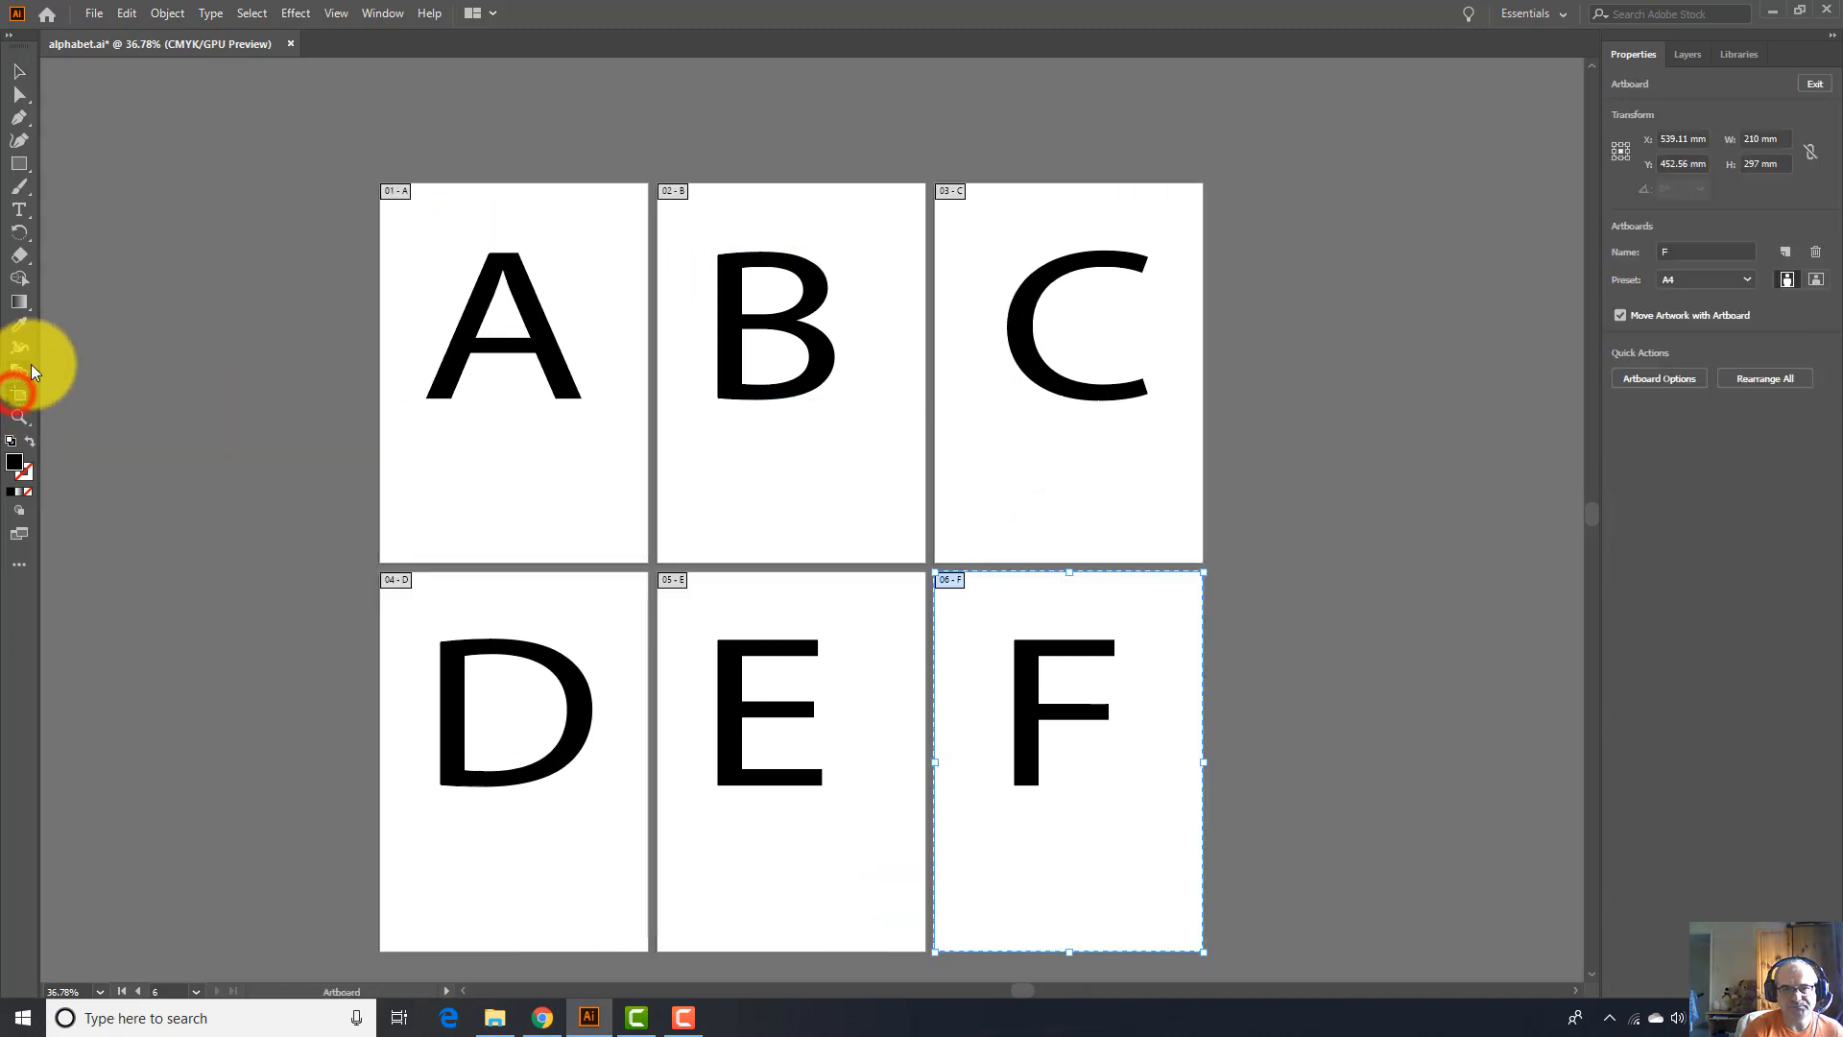
{"action": "left_click", "coordinate": [535, 382]}
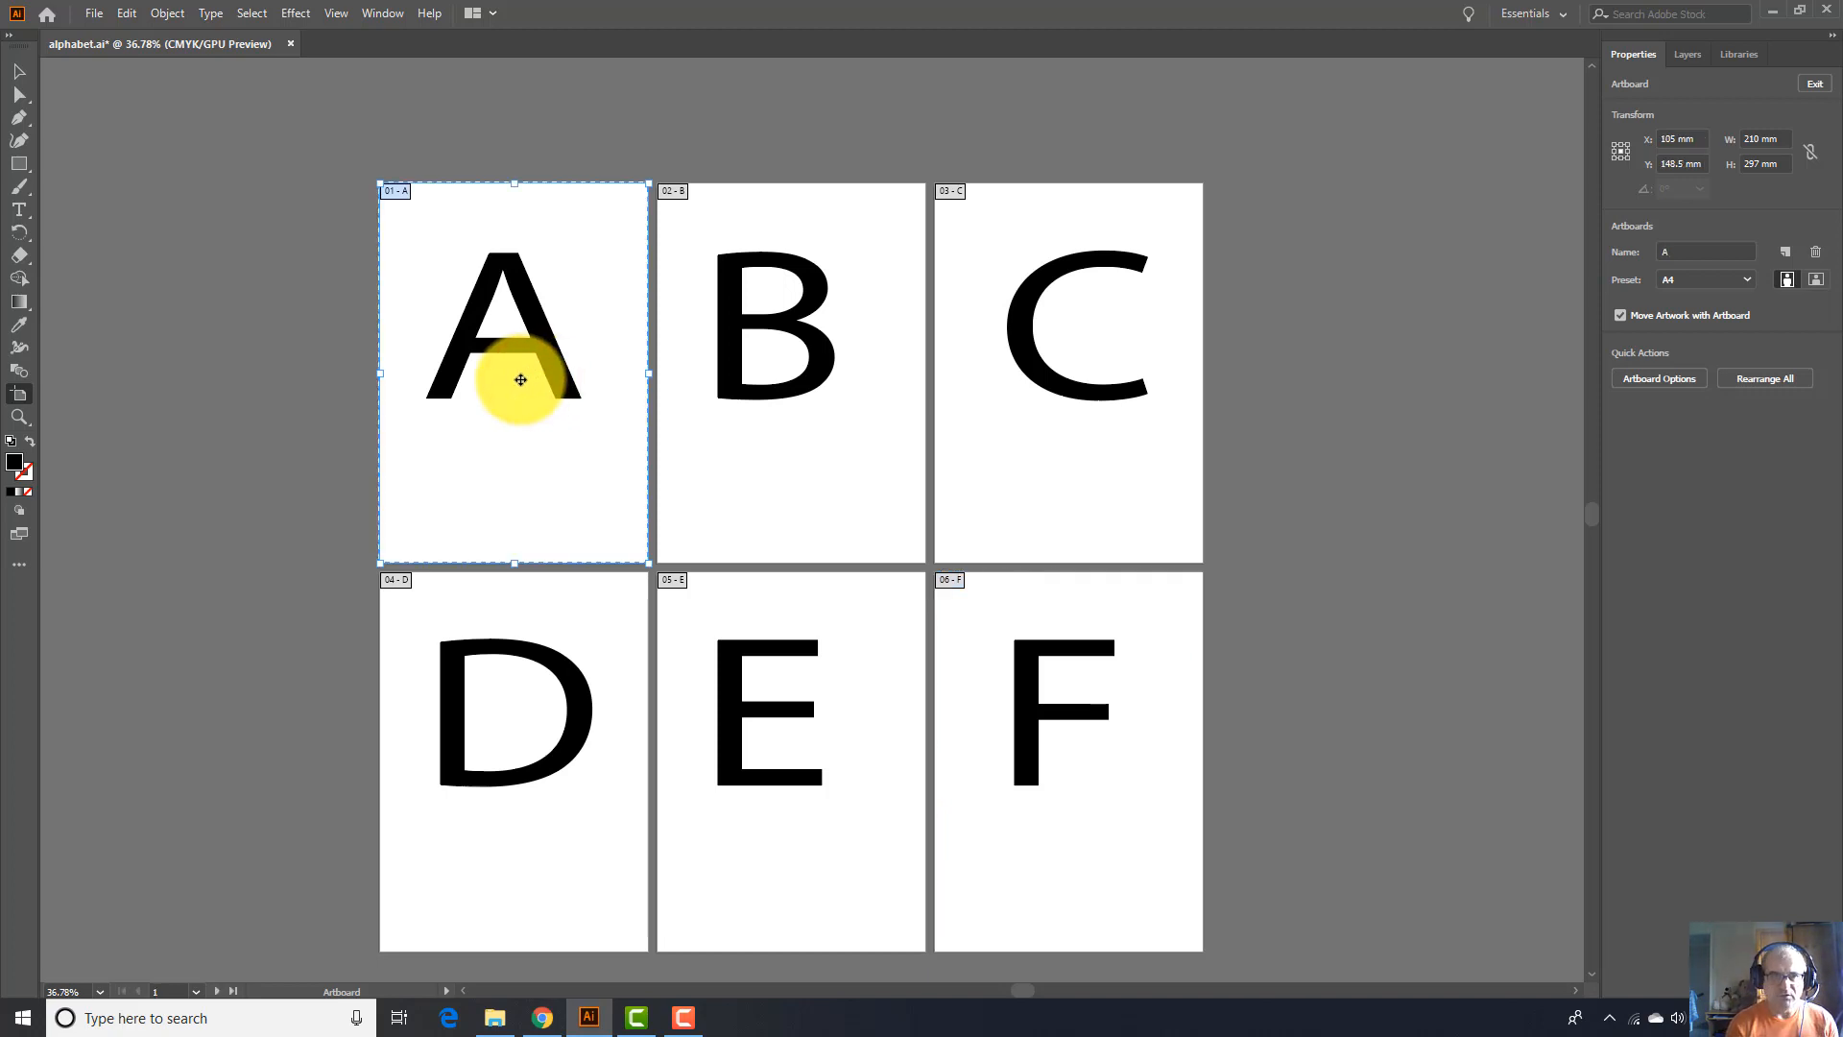
{"action": "left_click", "coordinate": [722, 373]}
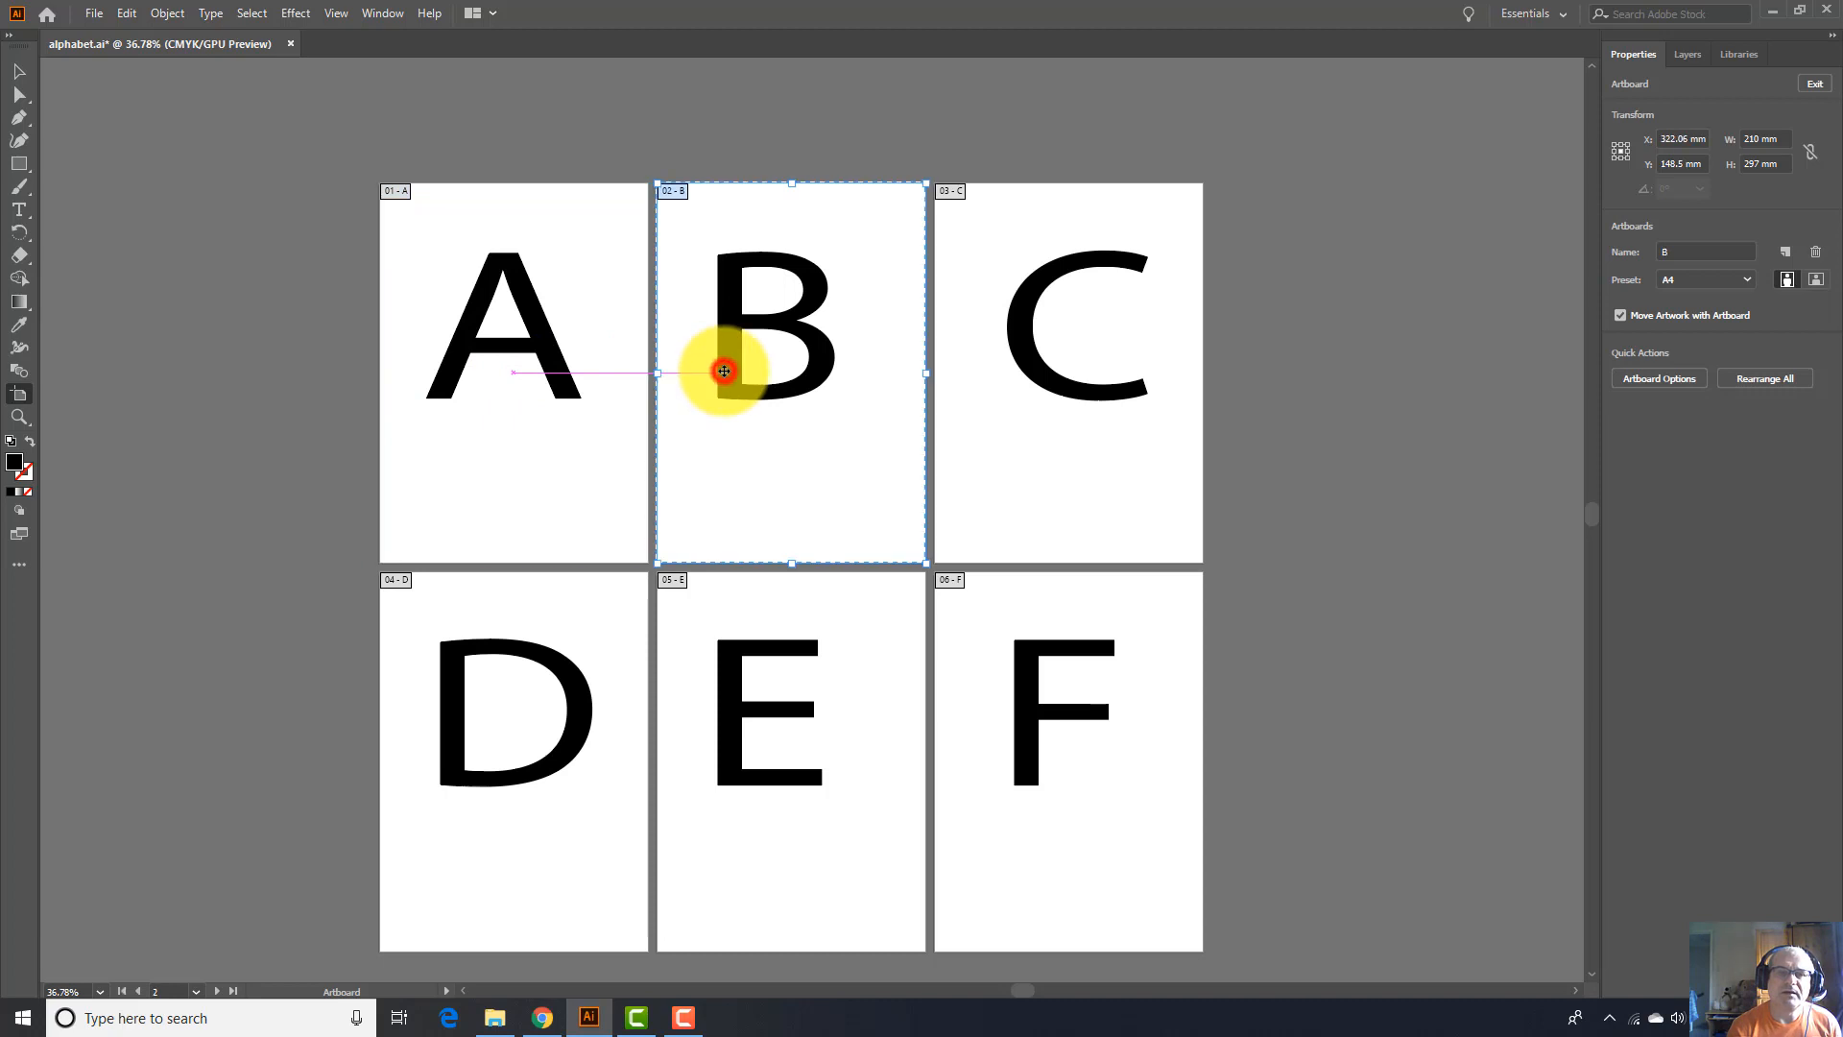
{"action": "left_click", "coordinate": [979, 377]}
{"action": "left_click", "coordinate": [576, 379]}
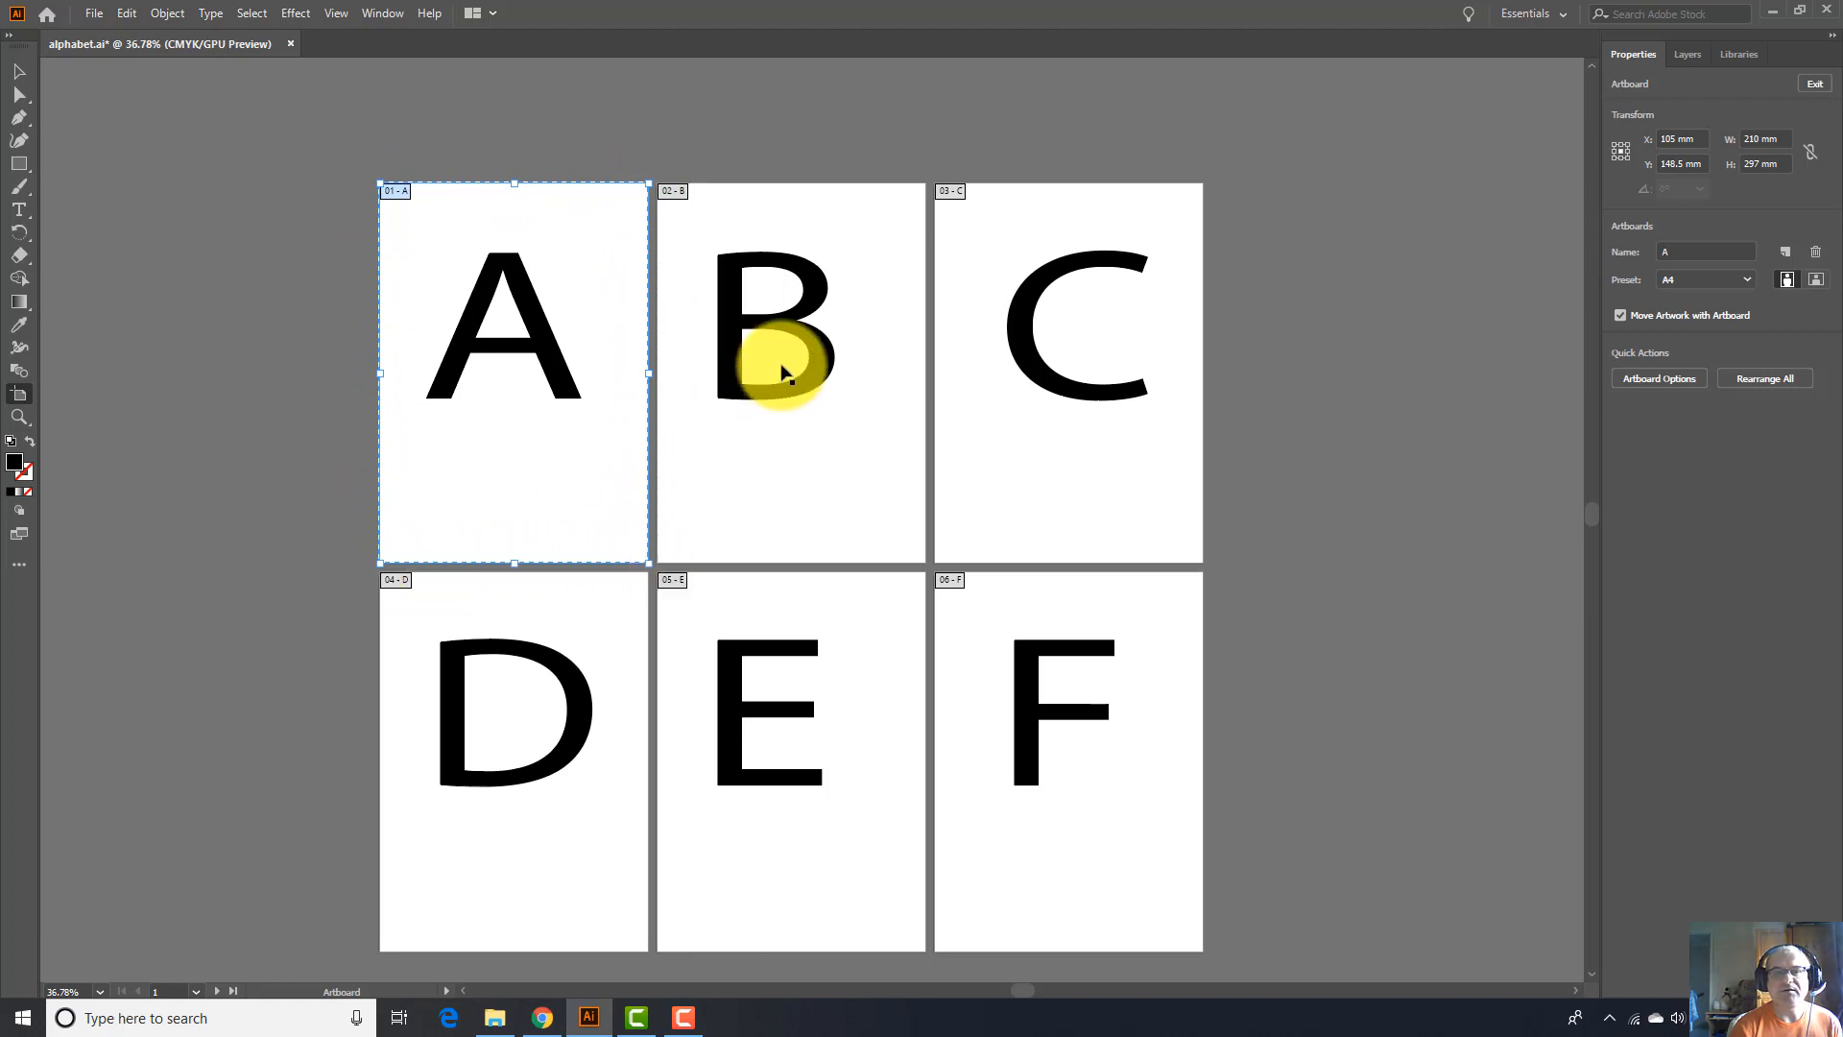
{"action": "left_click", "coordinate": [783, 370]}
{"action": "left_click", "coordinate": [1010, 365]}
{"action": "left_click", "coordinate": [610, 674]}
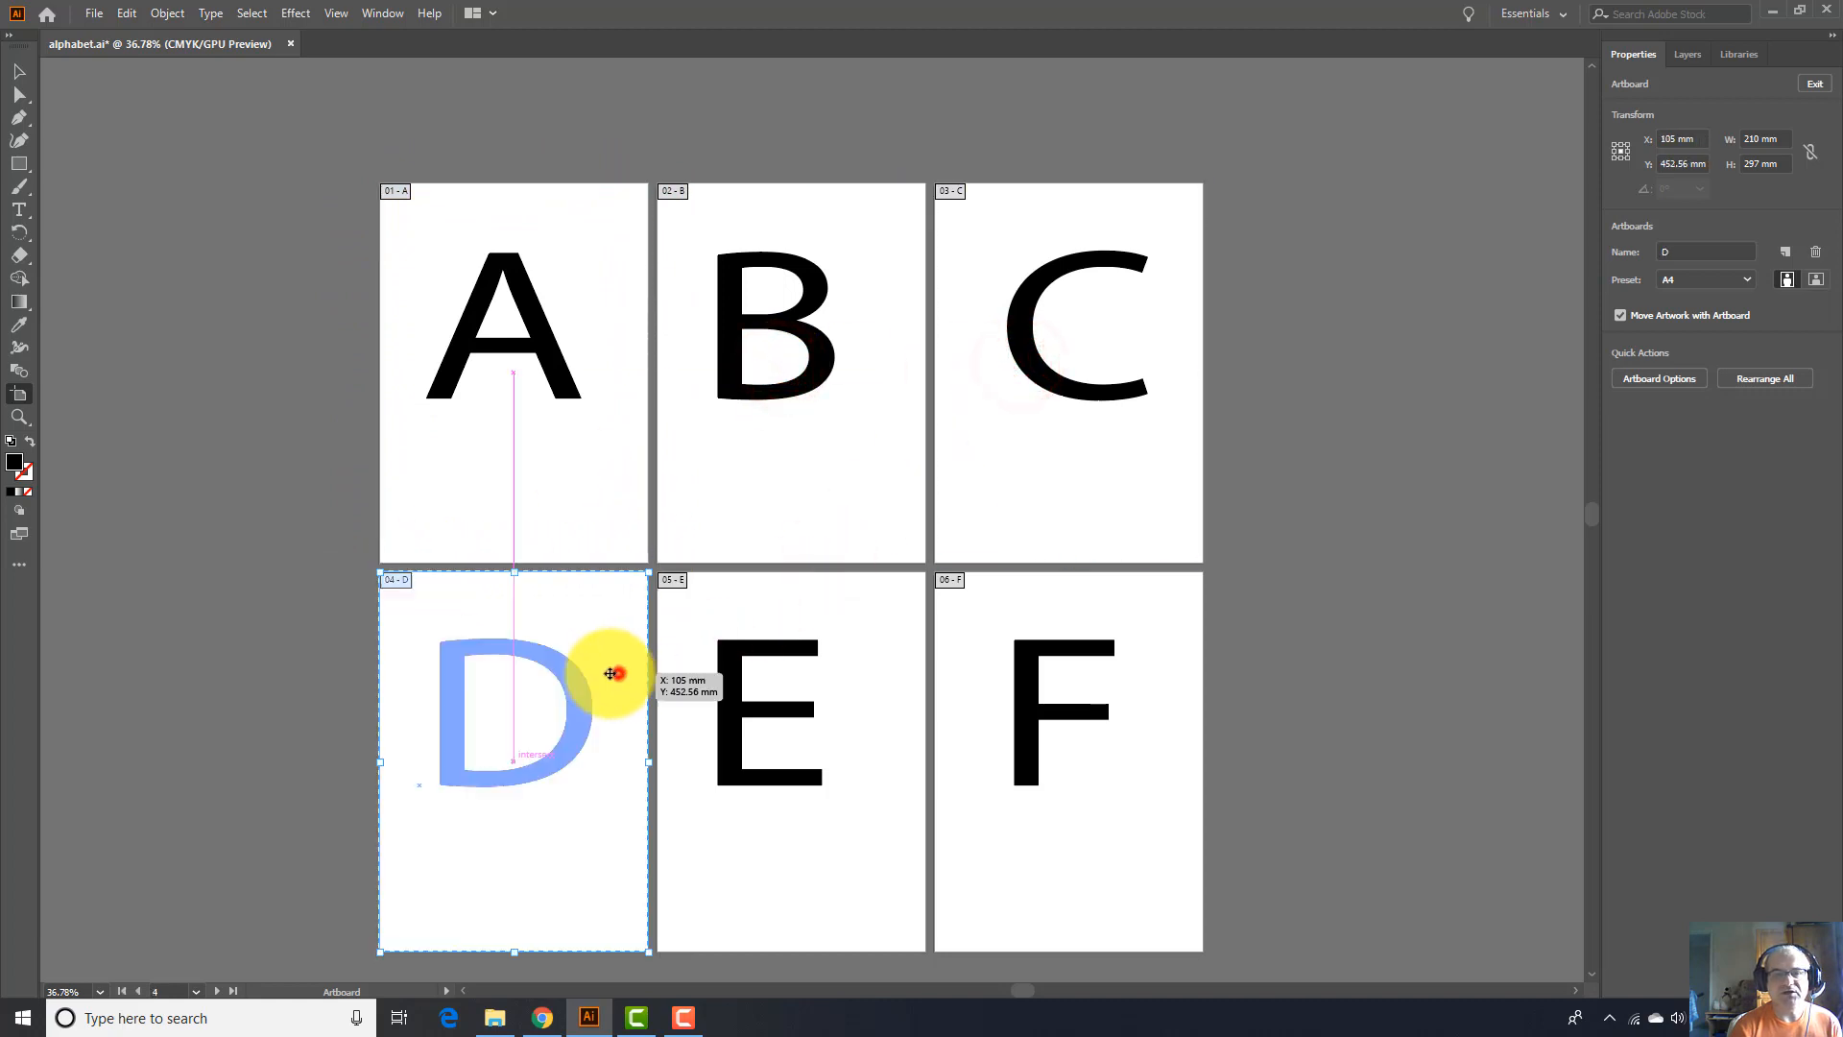
{"action": "left_click", "coordinate": [726, 662]}
{"action": "left_click", "coordinate": [1009, 622]}
{"action": "left_click", "coordinate": [1017, 472]}
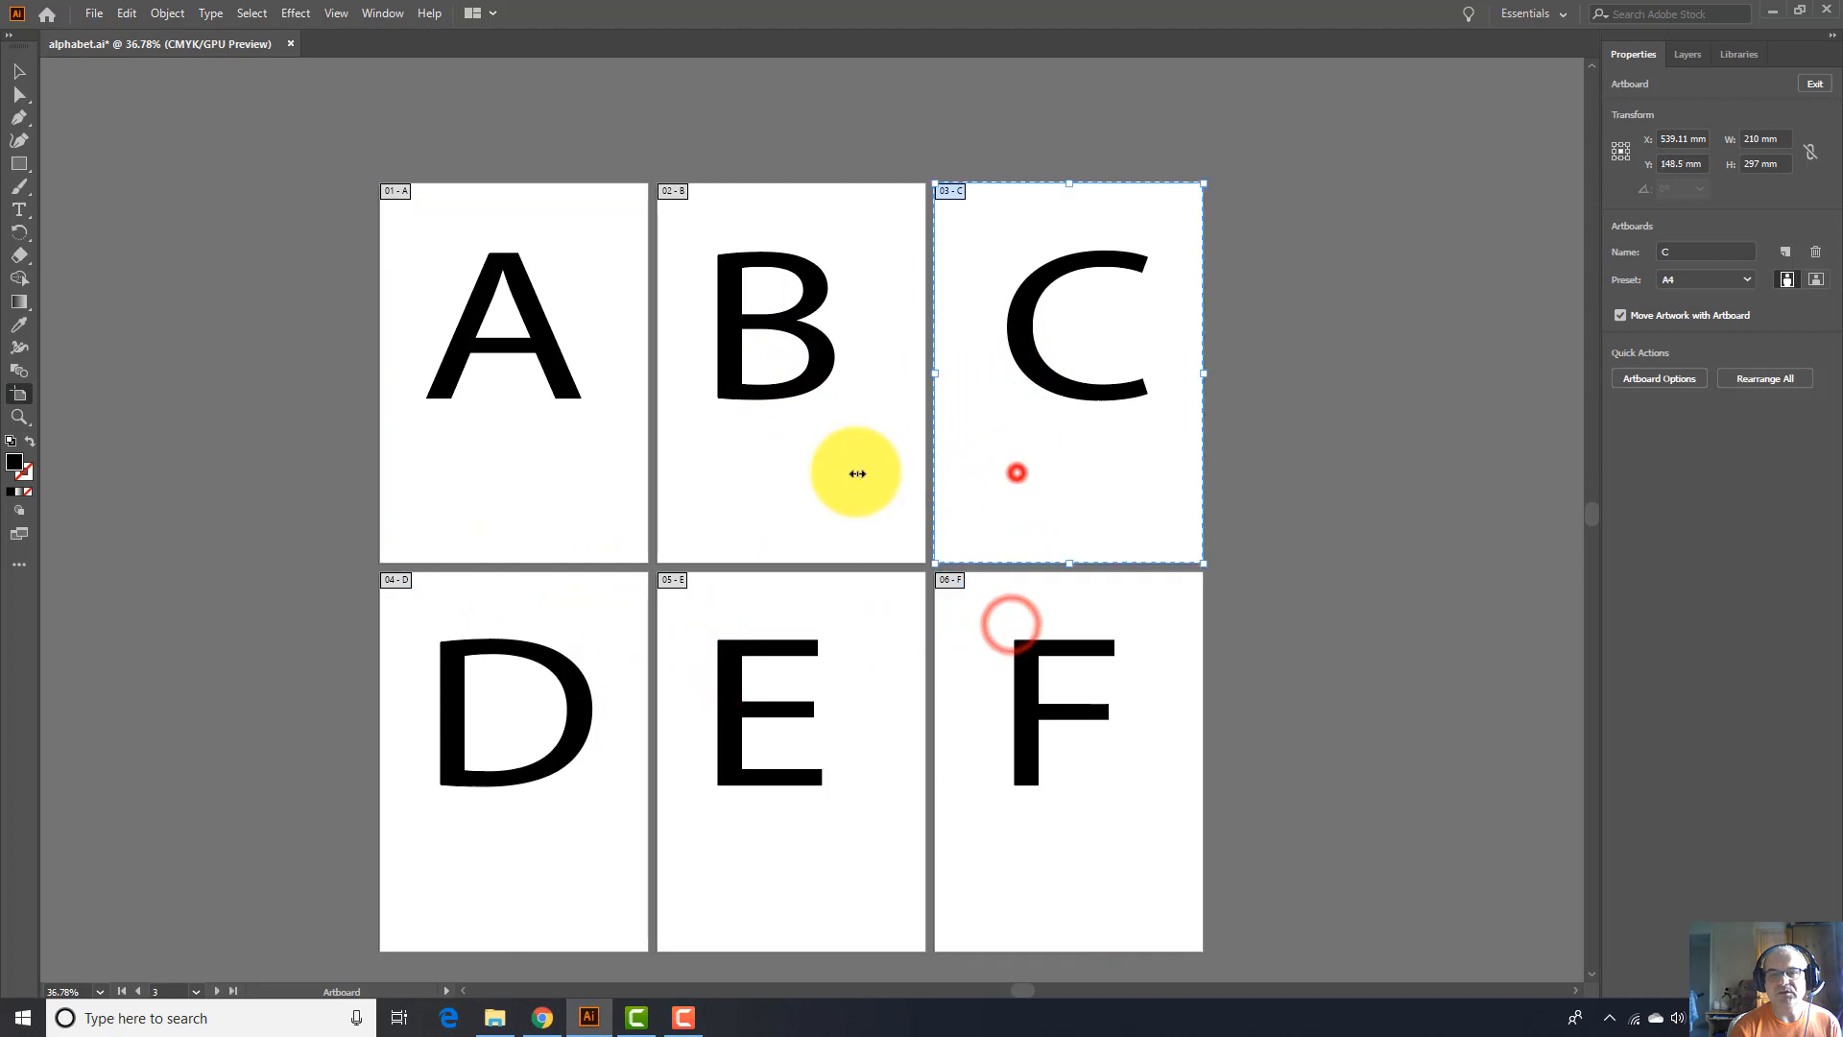
{"action": "left_click", "coordinate": [774, 452]}
{"action": "left_click", "coordinate": [614, 453]}
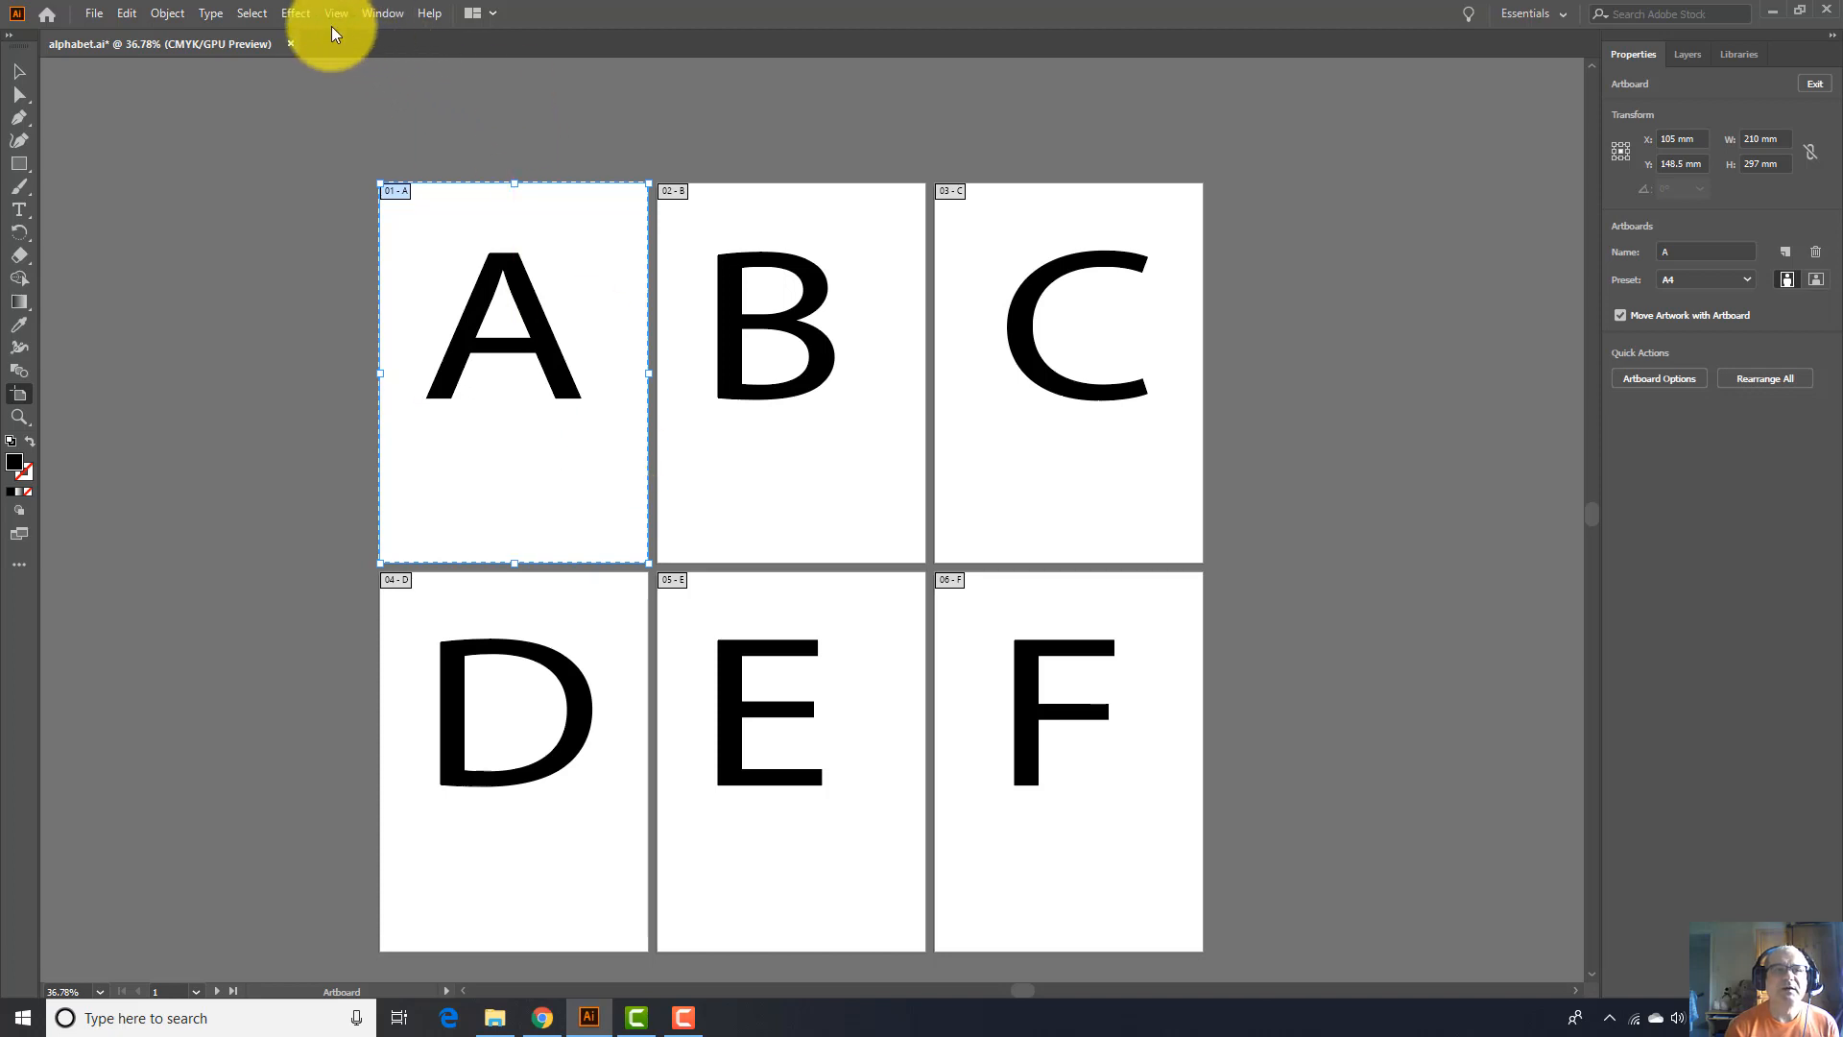
Show the Artboards panel and place it on the empty canvas beside artboard C
{"action": "left_click", "coordinate": [384, 13]}
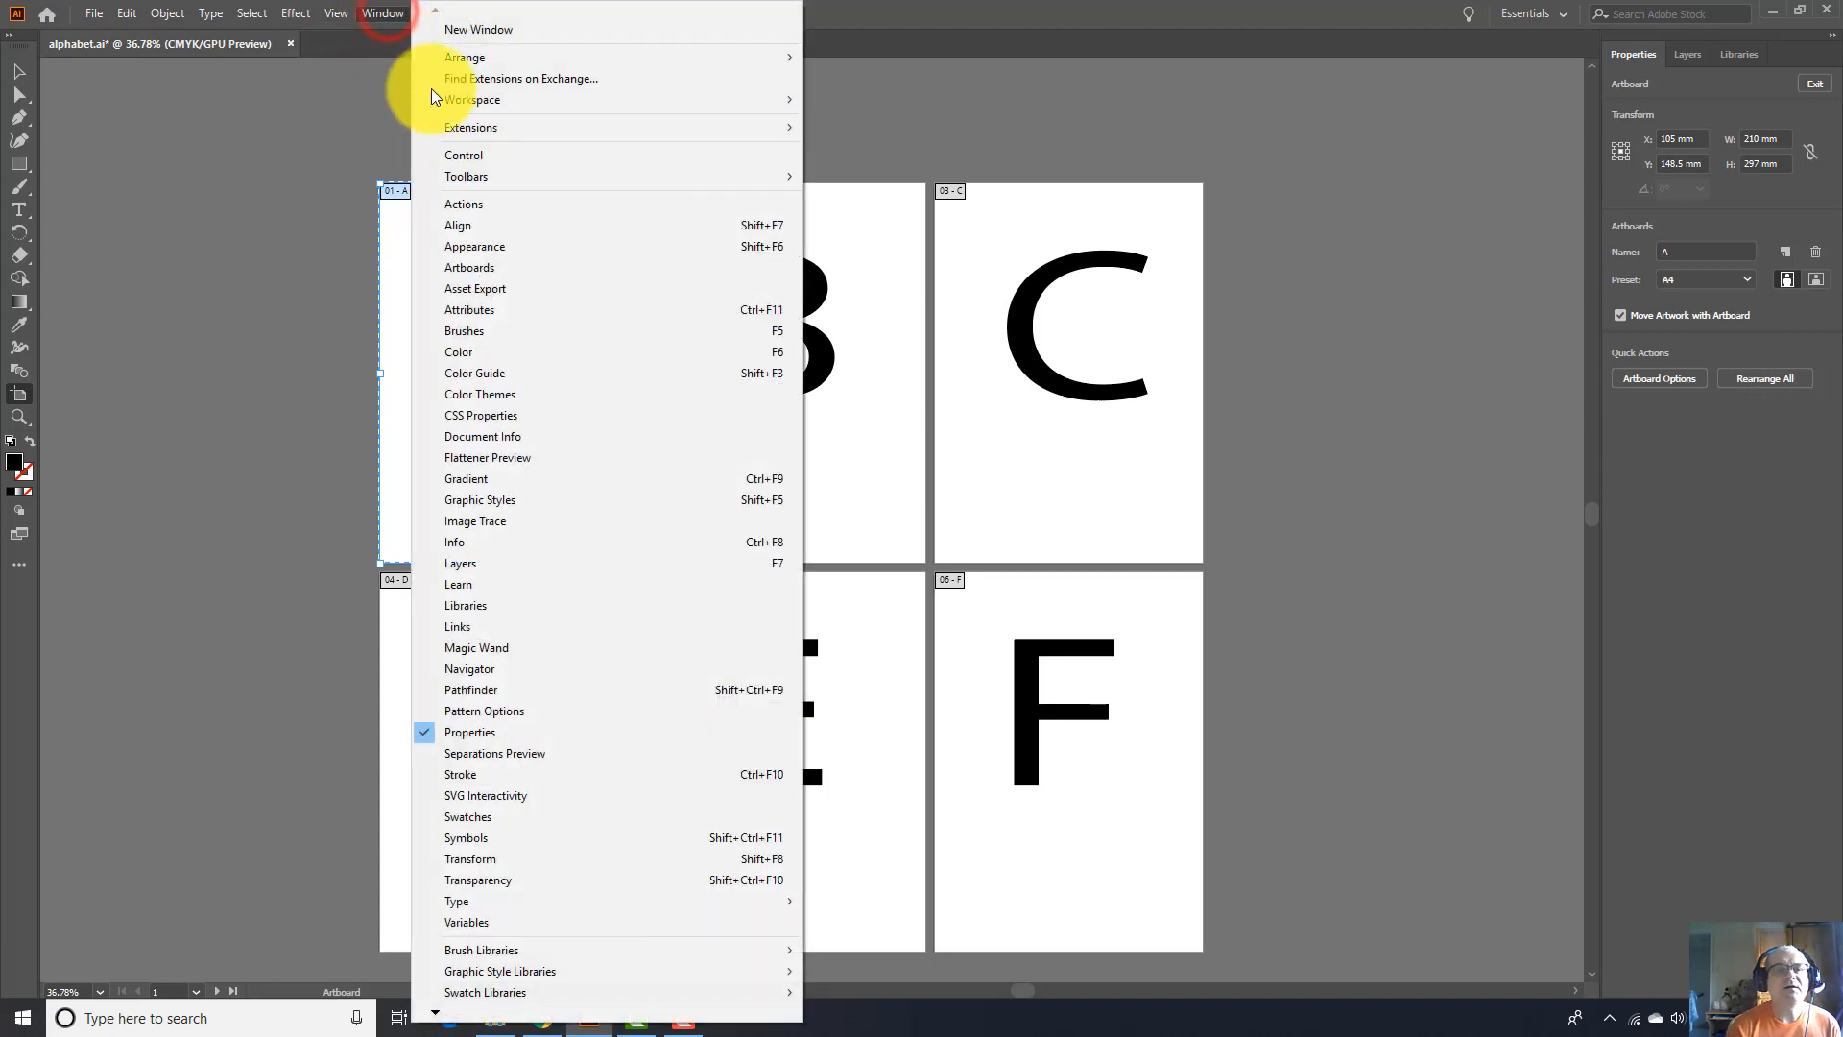
{"action": "left_click", "coordinate": [474, 269]}
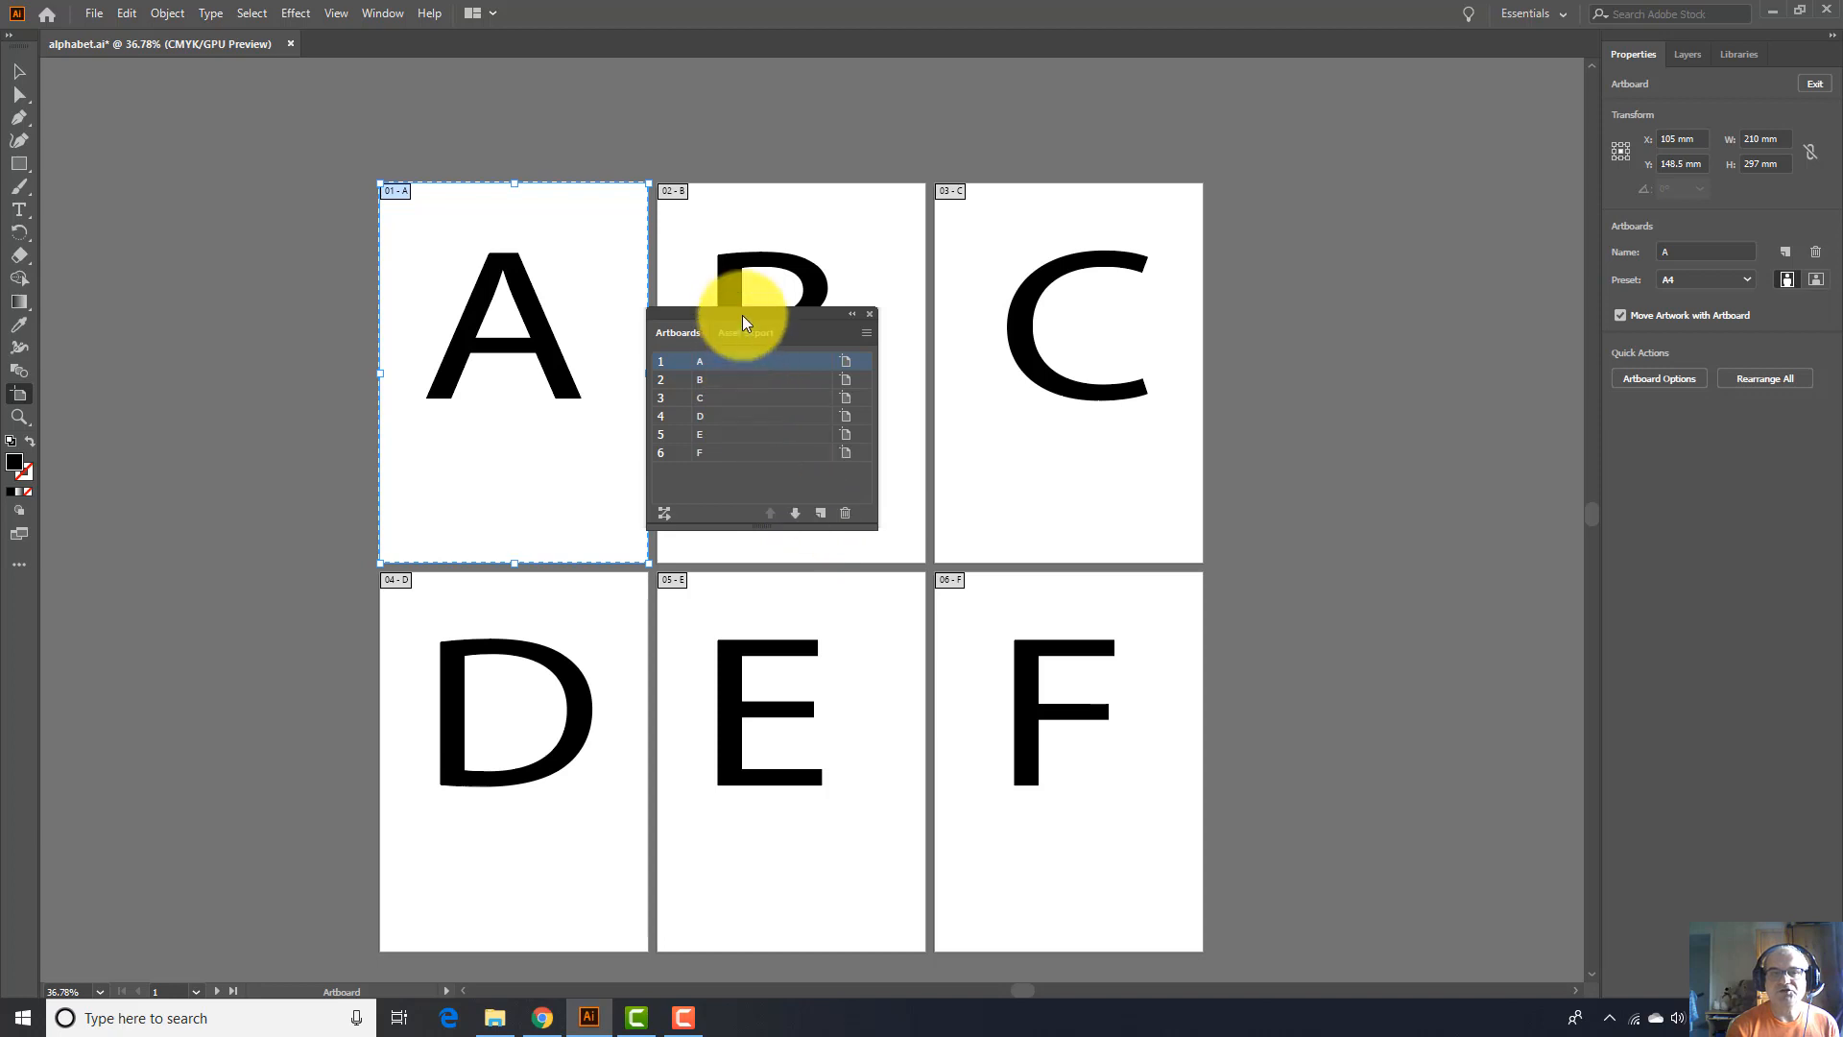
{"action": "left_click_drag", "start_coordinate": [741, 313], "coordinate": [1460, 279]}
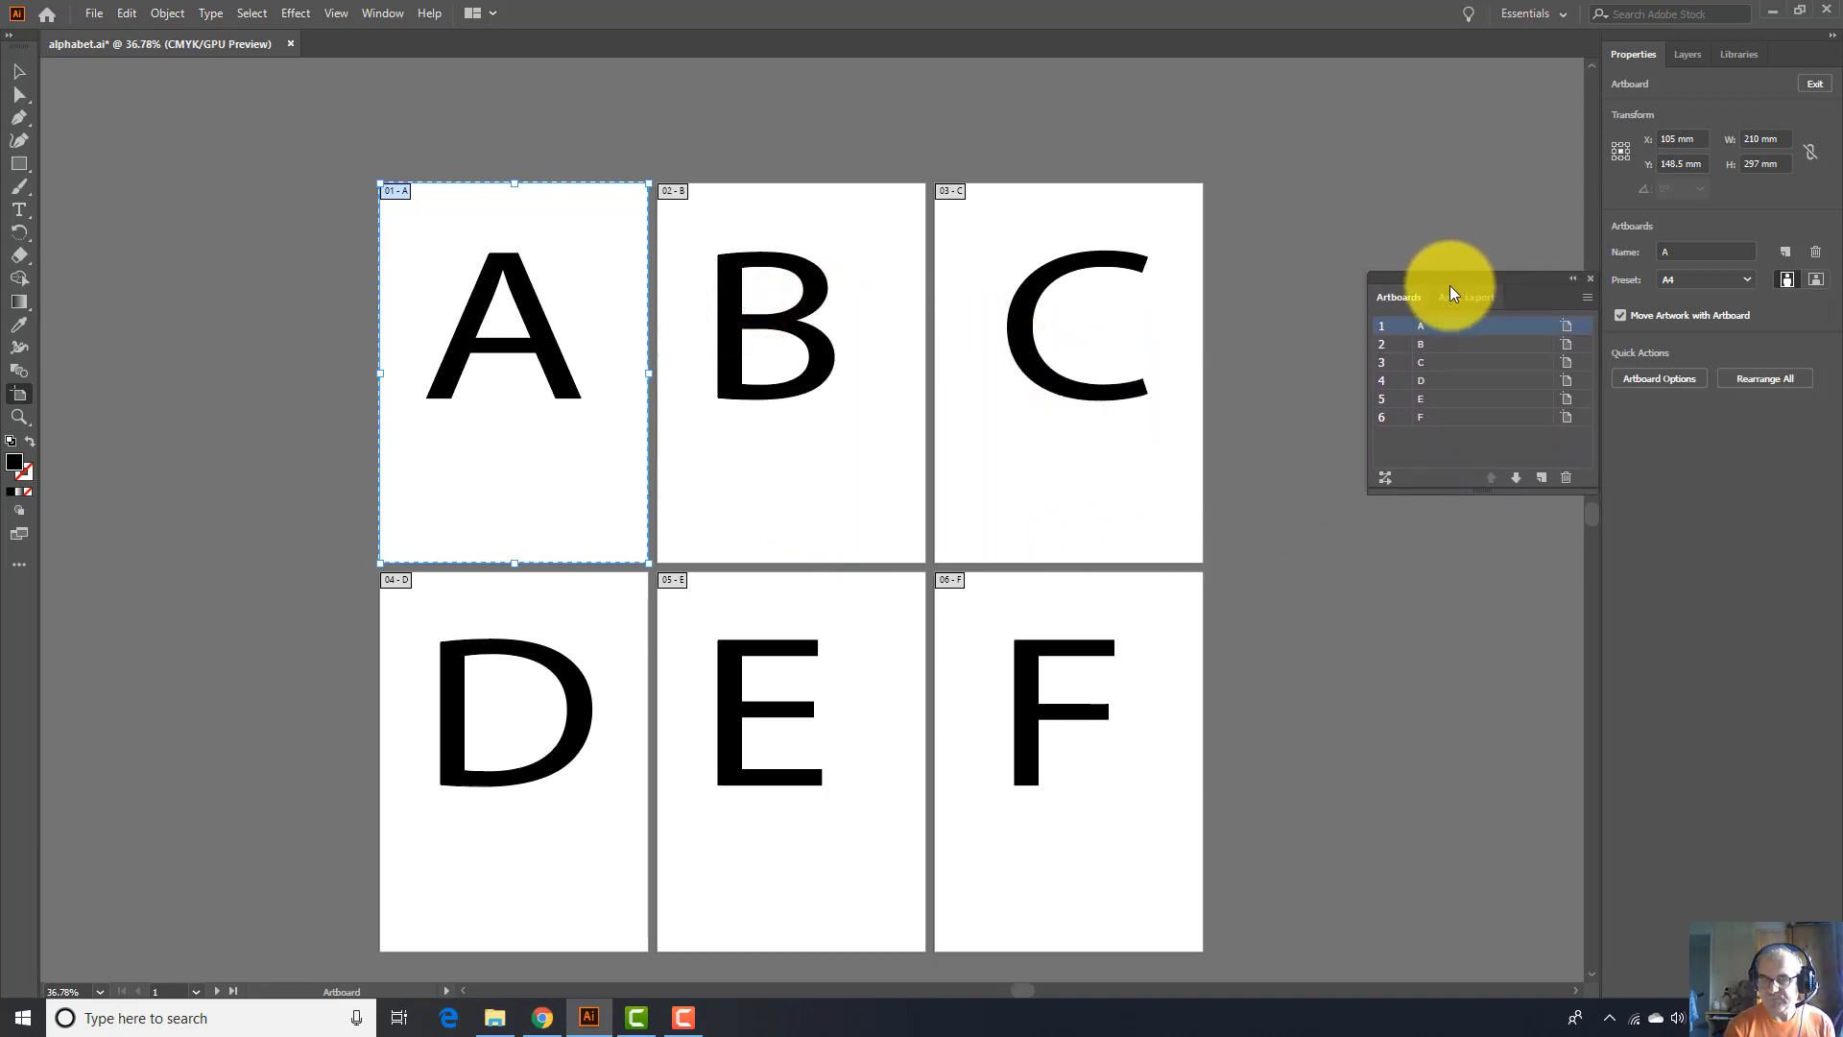
Go through the Artboards list from B to F and back to A to see which artboard each entry selects
{"action": "left_click", "coordinate": [1422, 343]}
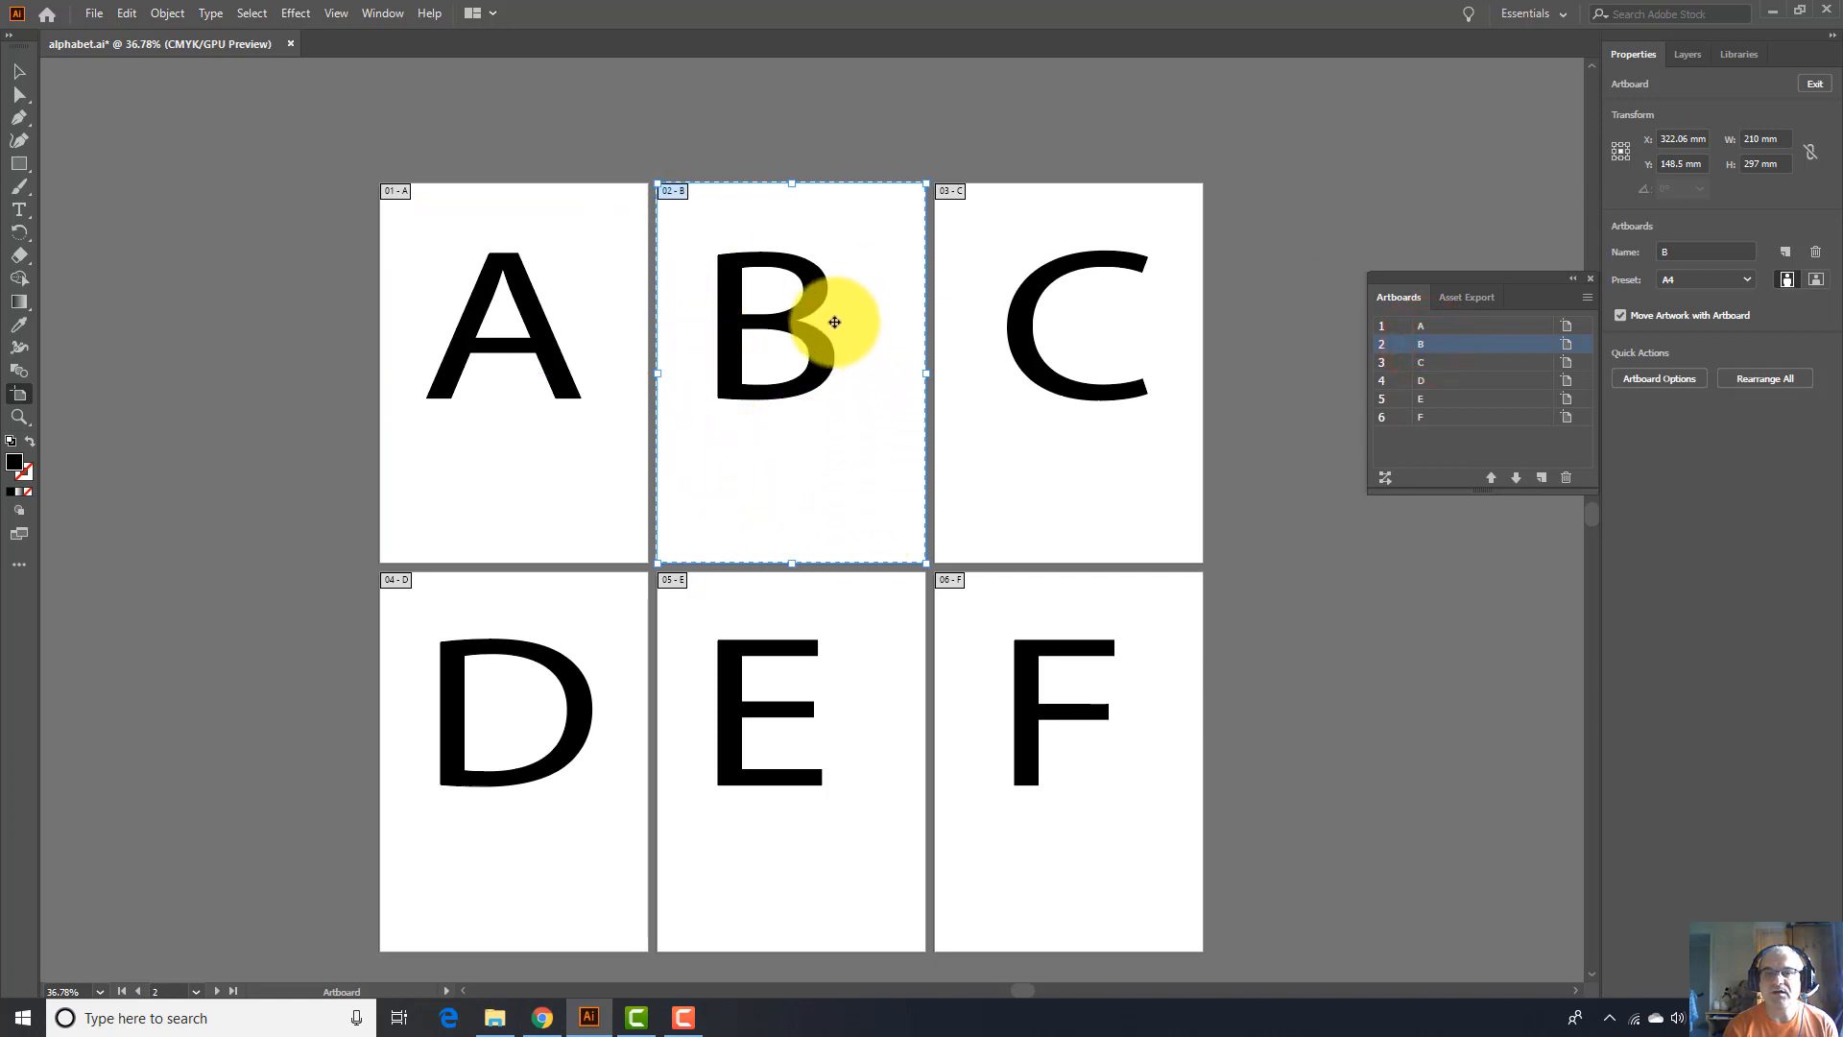
{"action": "left_click", "coordinate": [1427, 363]}
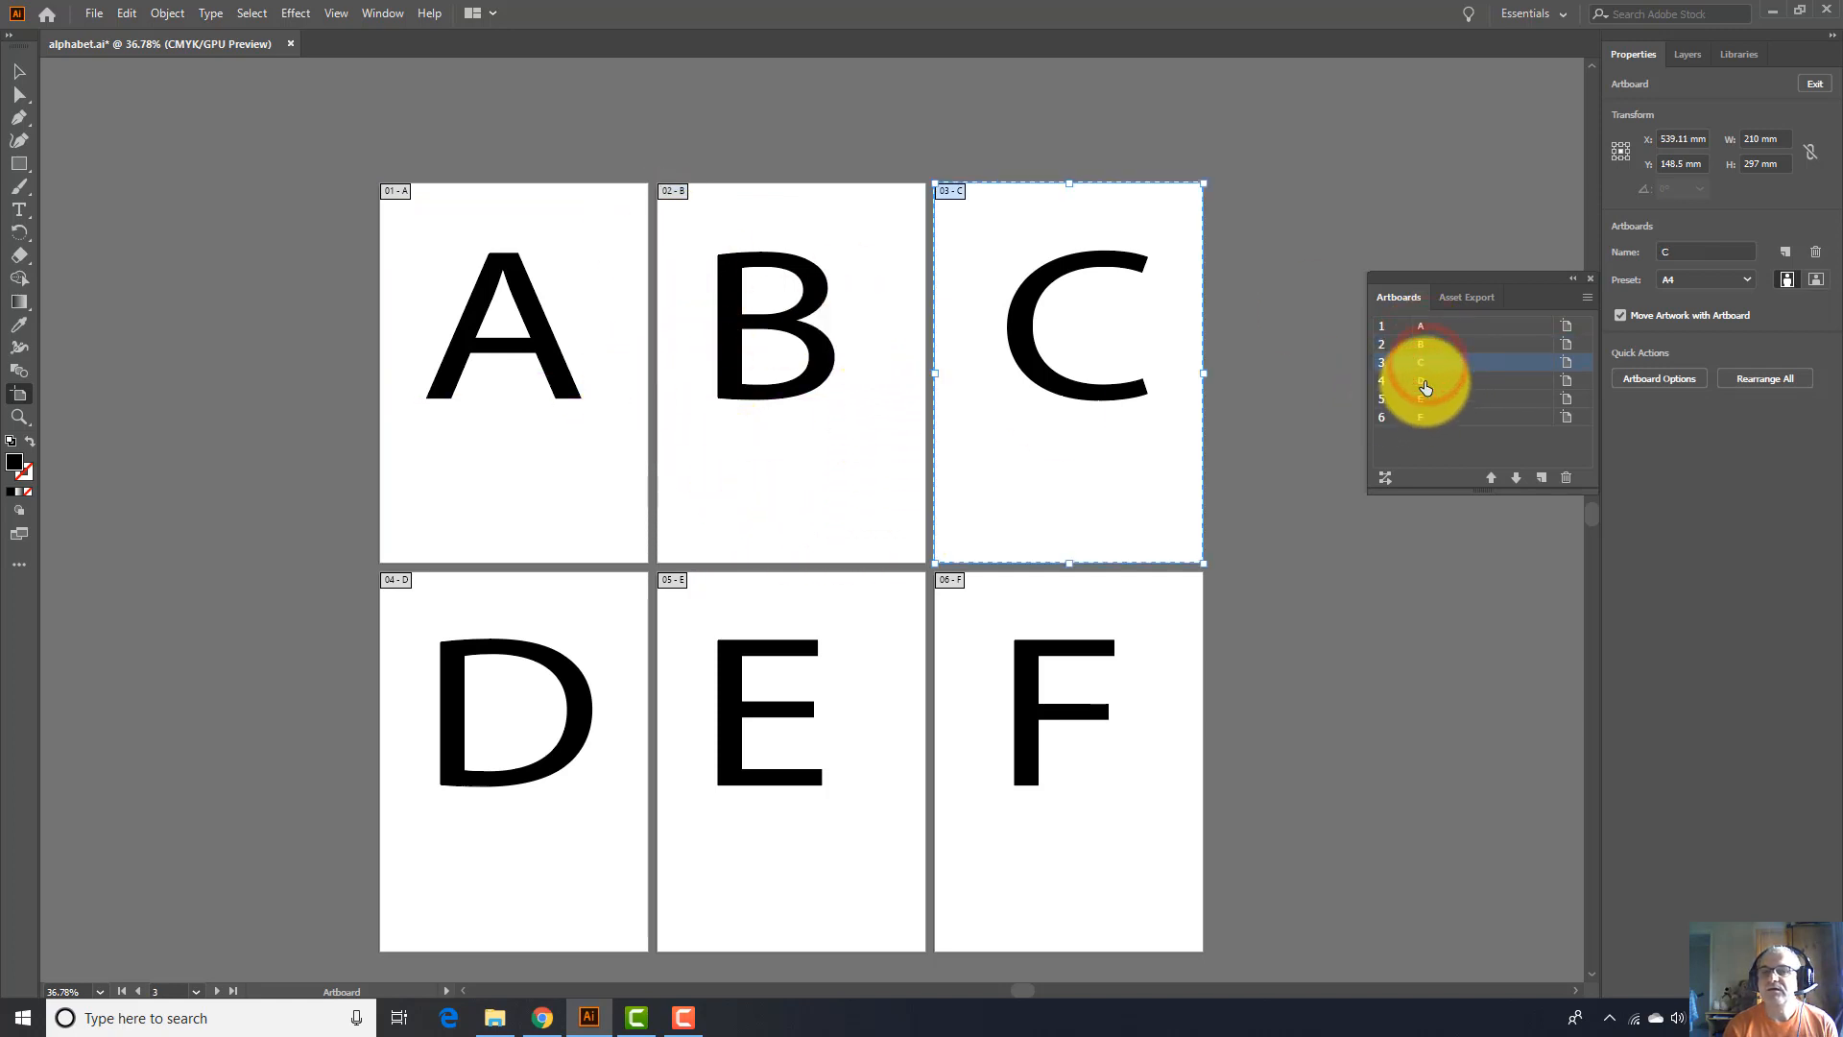
{"action": "left_click", "coordinate": [1427, 381]}
{"action": "left_click", "coordinate": [1428, 398]}
{"action": "left_click", "coordinate": [1422, 416]}
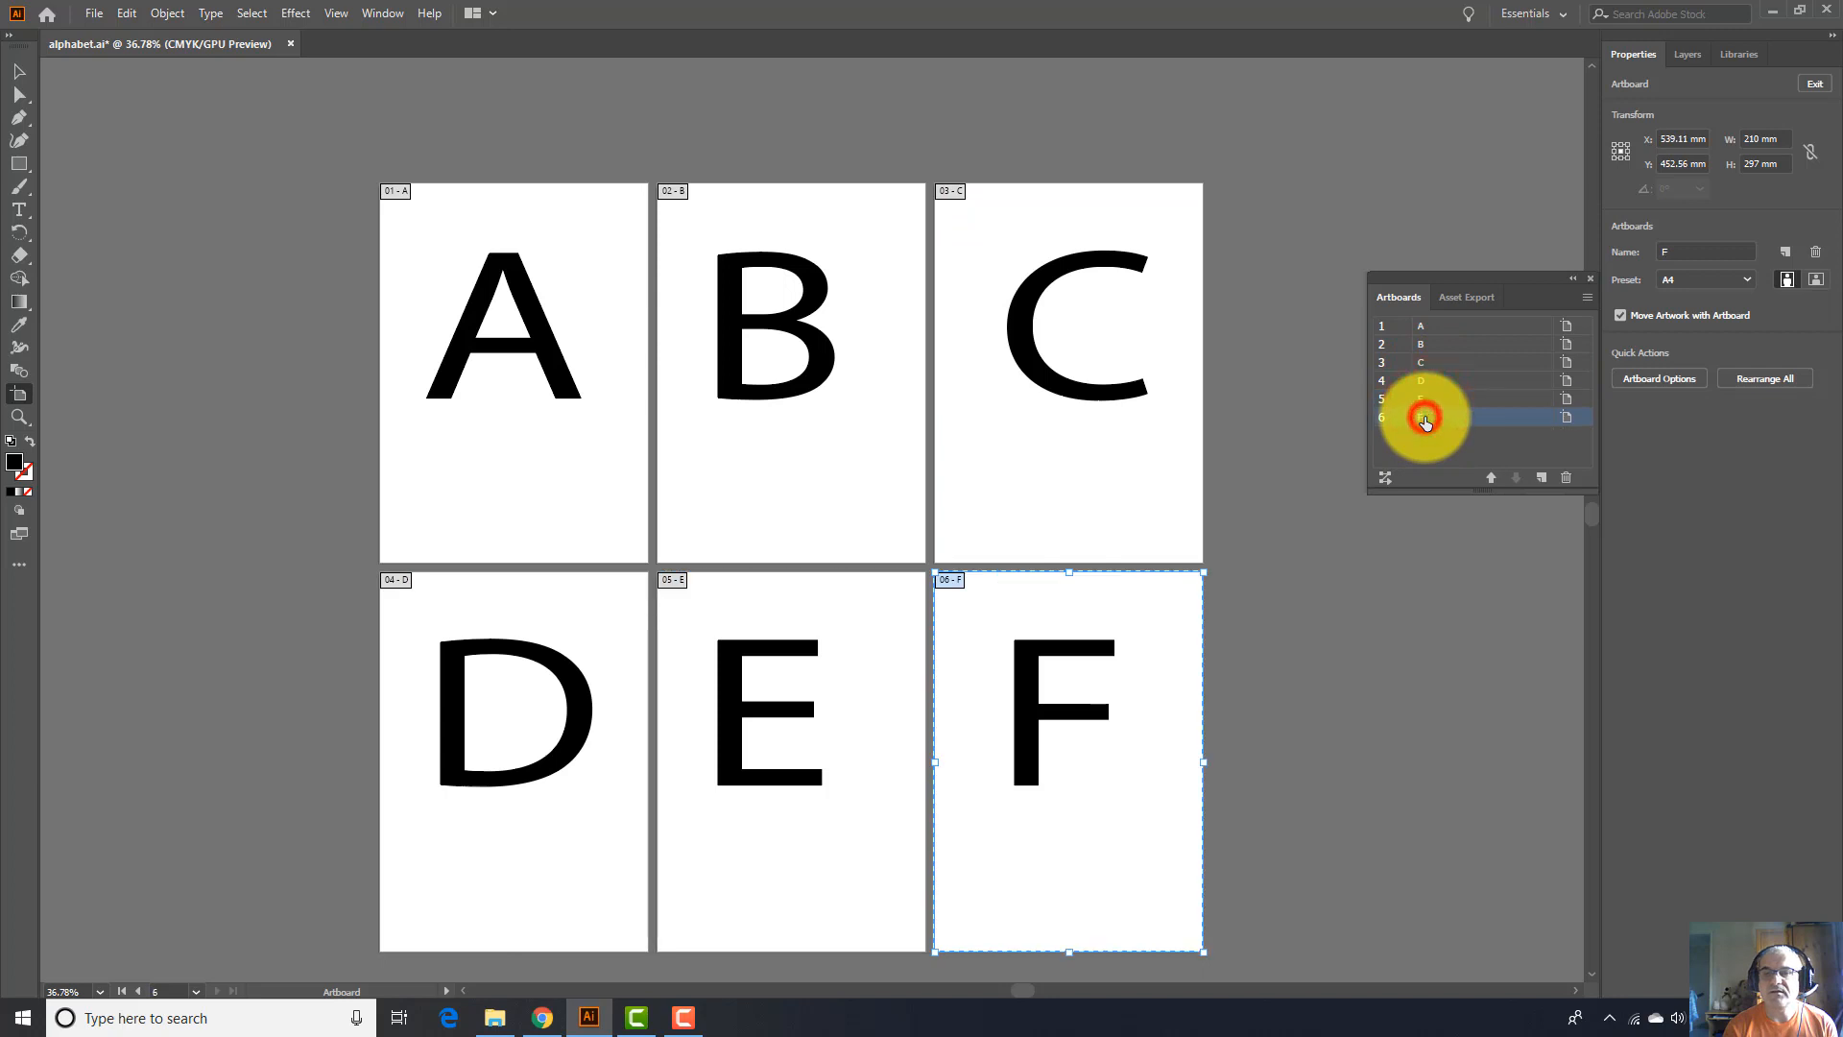
{"action": "left_click", "coordinate": [1417, 401]}
{"action": "left_click", "coordinate": [1418, 381]}
{"action": "left_click", "coordinate": [1421, 362]}
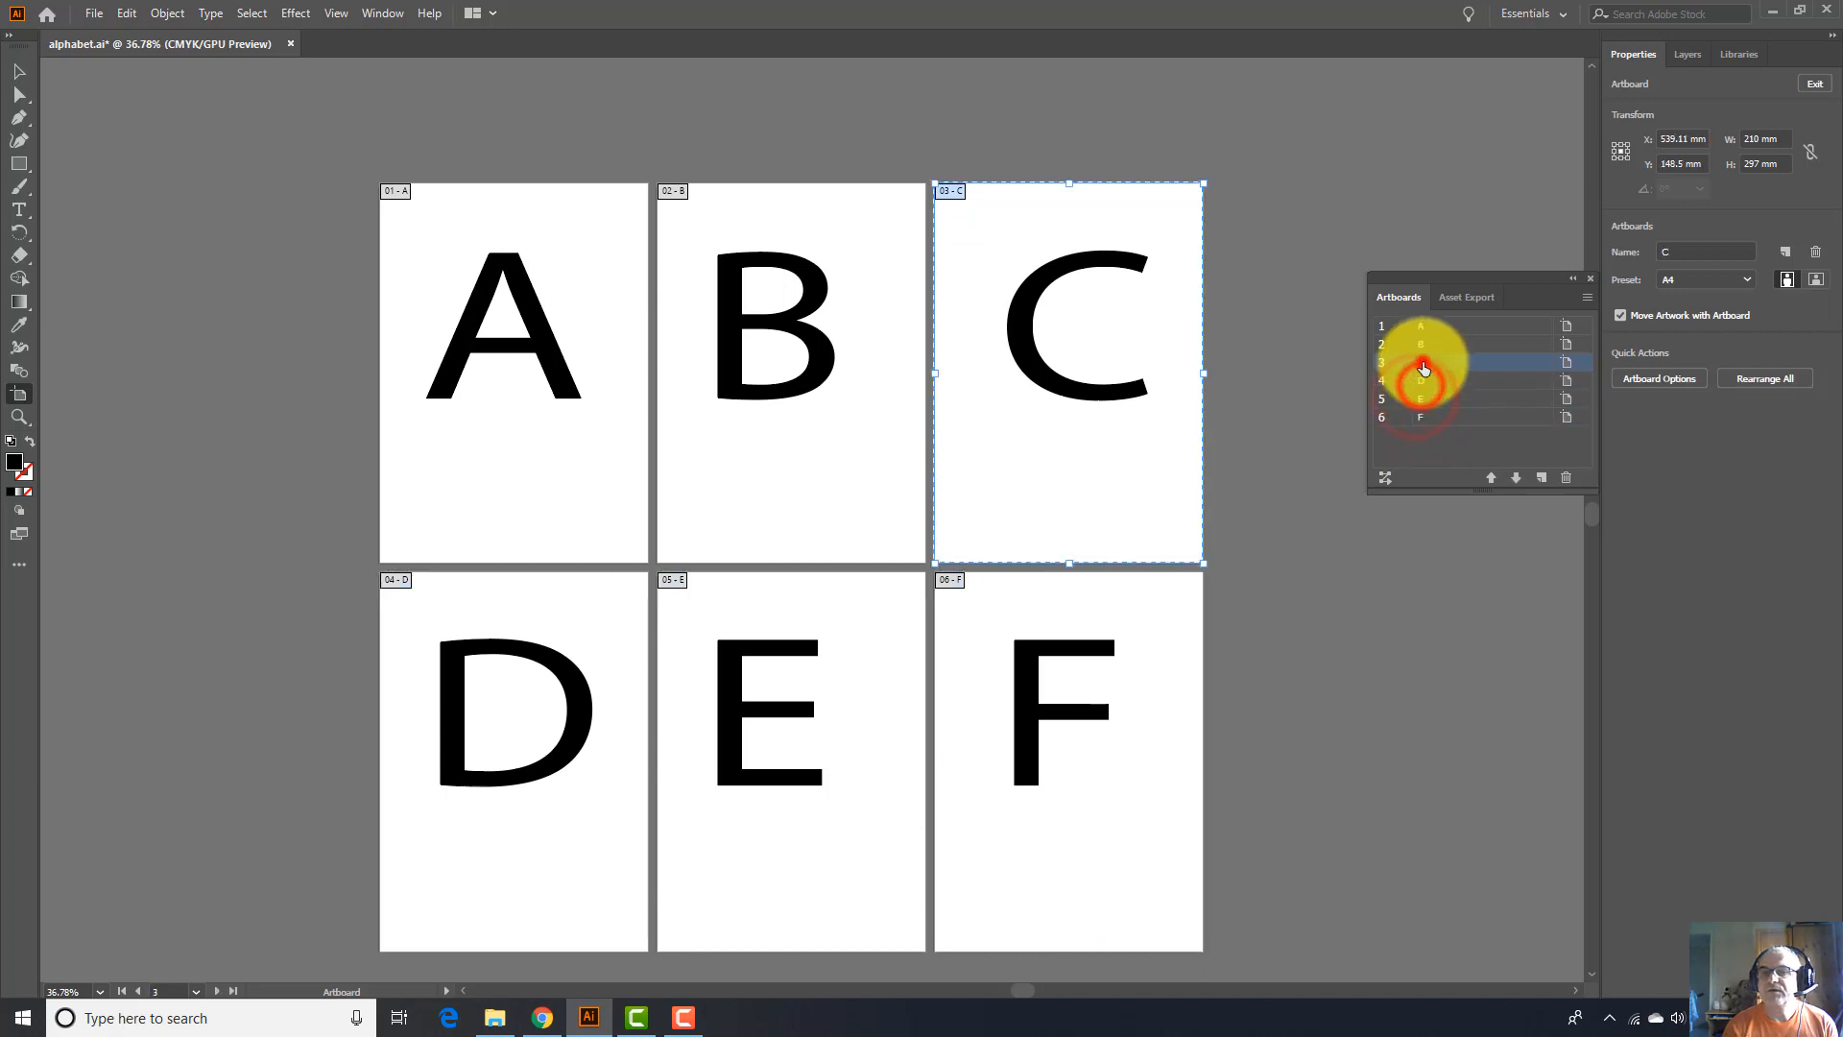
{"action": "left_click", "coordinate": [1422, 345]}
{"action": "left_click", "coordinate": [1426, 328]}
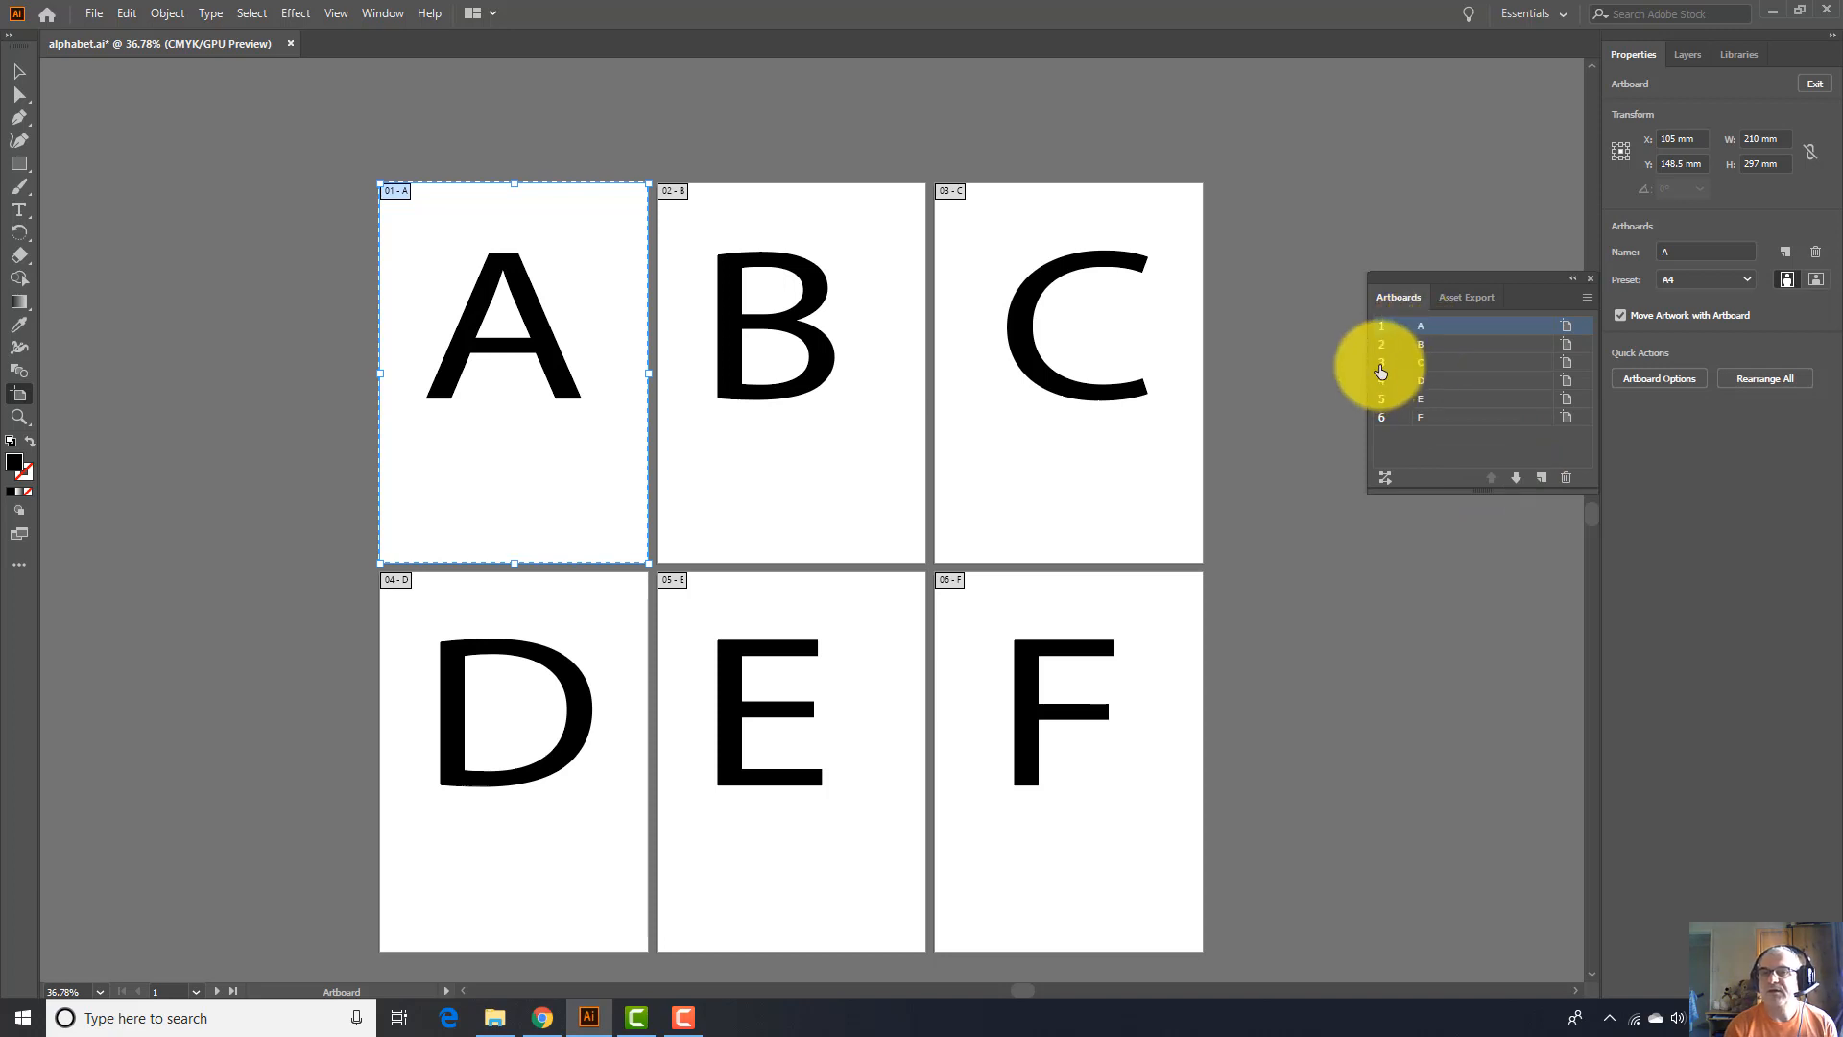
Move artboard A down two places in the artboard order and back up to first place
{"action": "left_click", "coordinate": [1517, 478]}
{"action": "left_click", "coordinate": [1517, 478]}
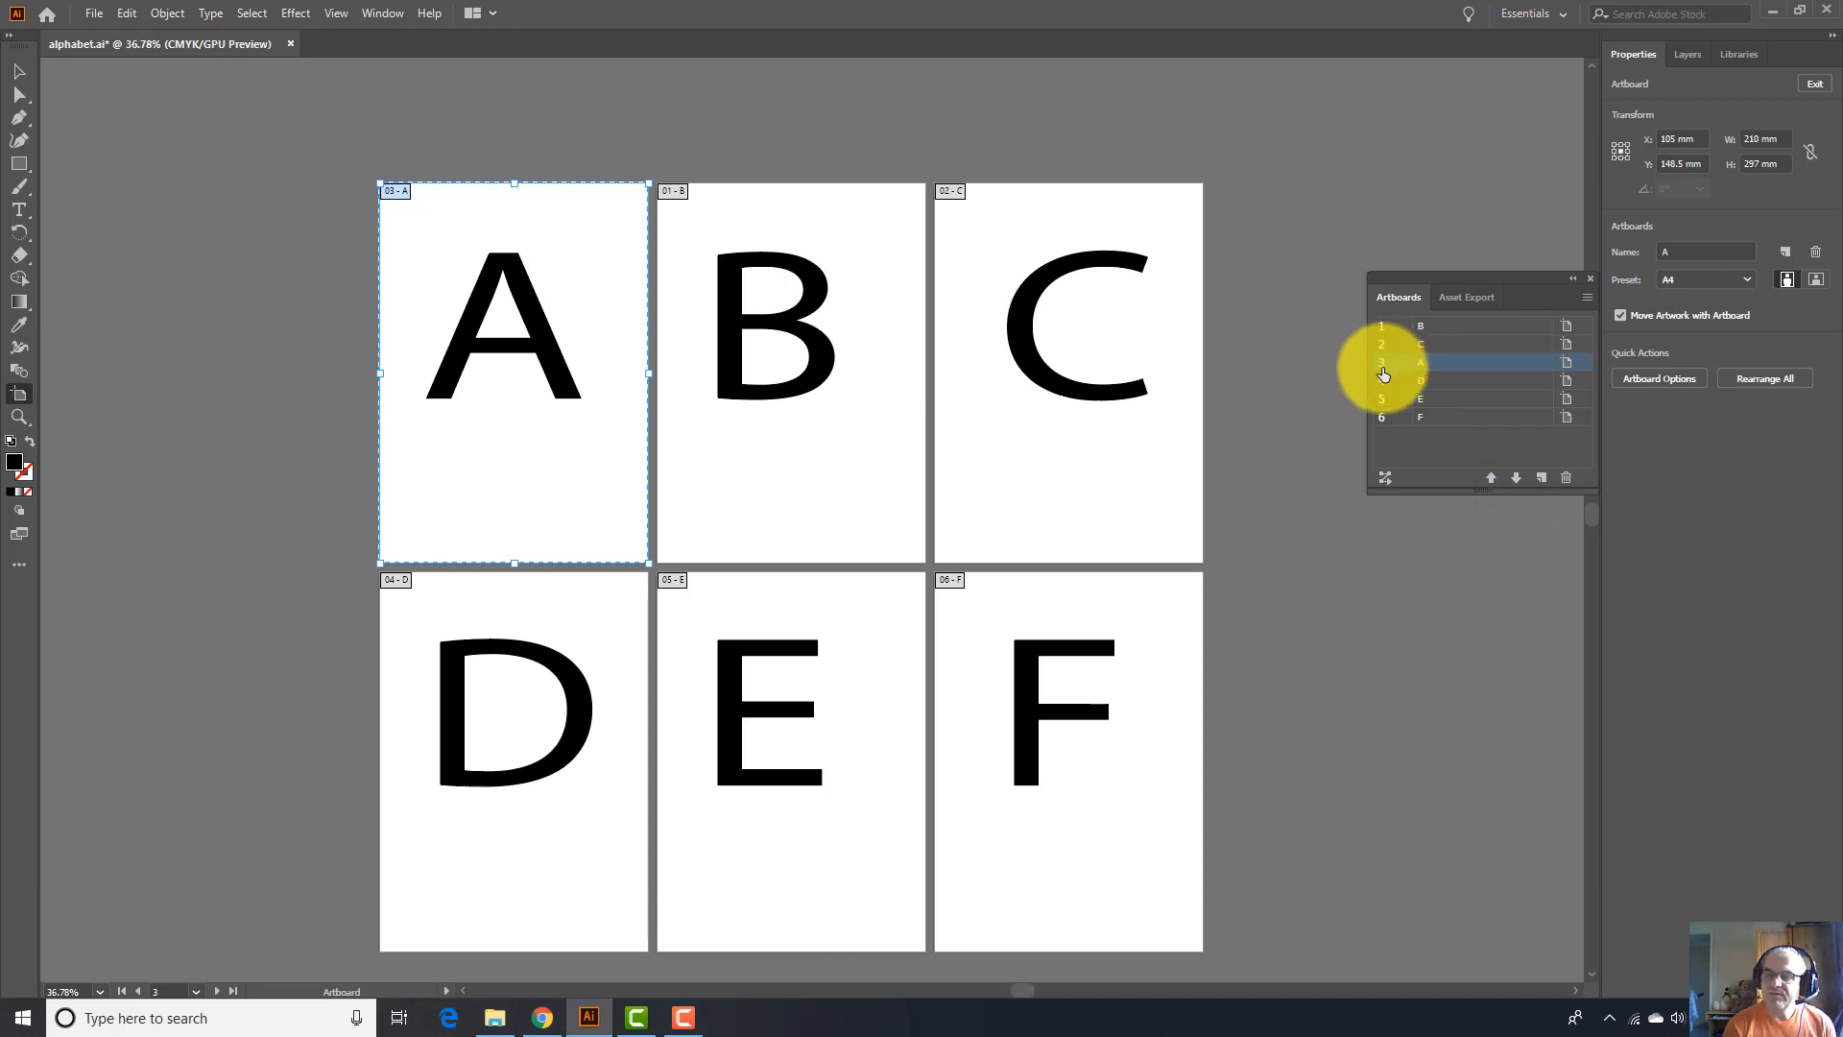
{"action": "left_click", "coordinate": [1493, 478]}
{"action": "left_click", "coordinate": [1493, 478]}
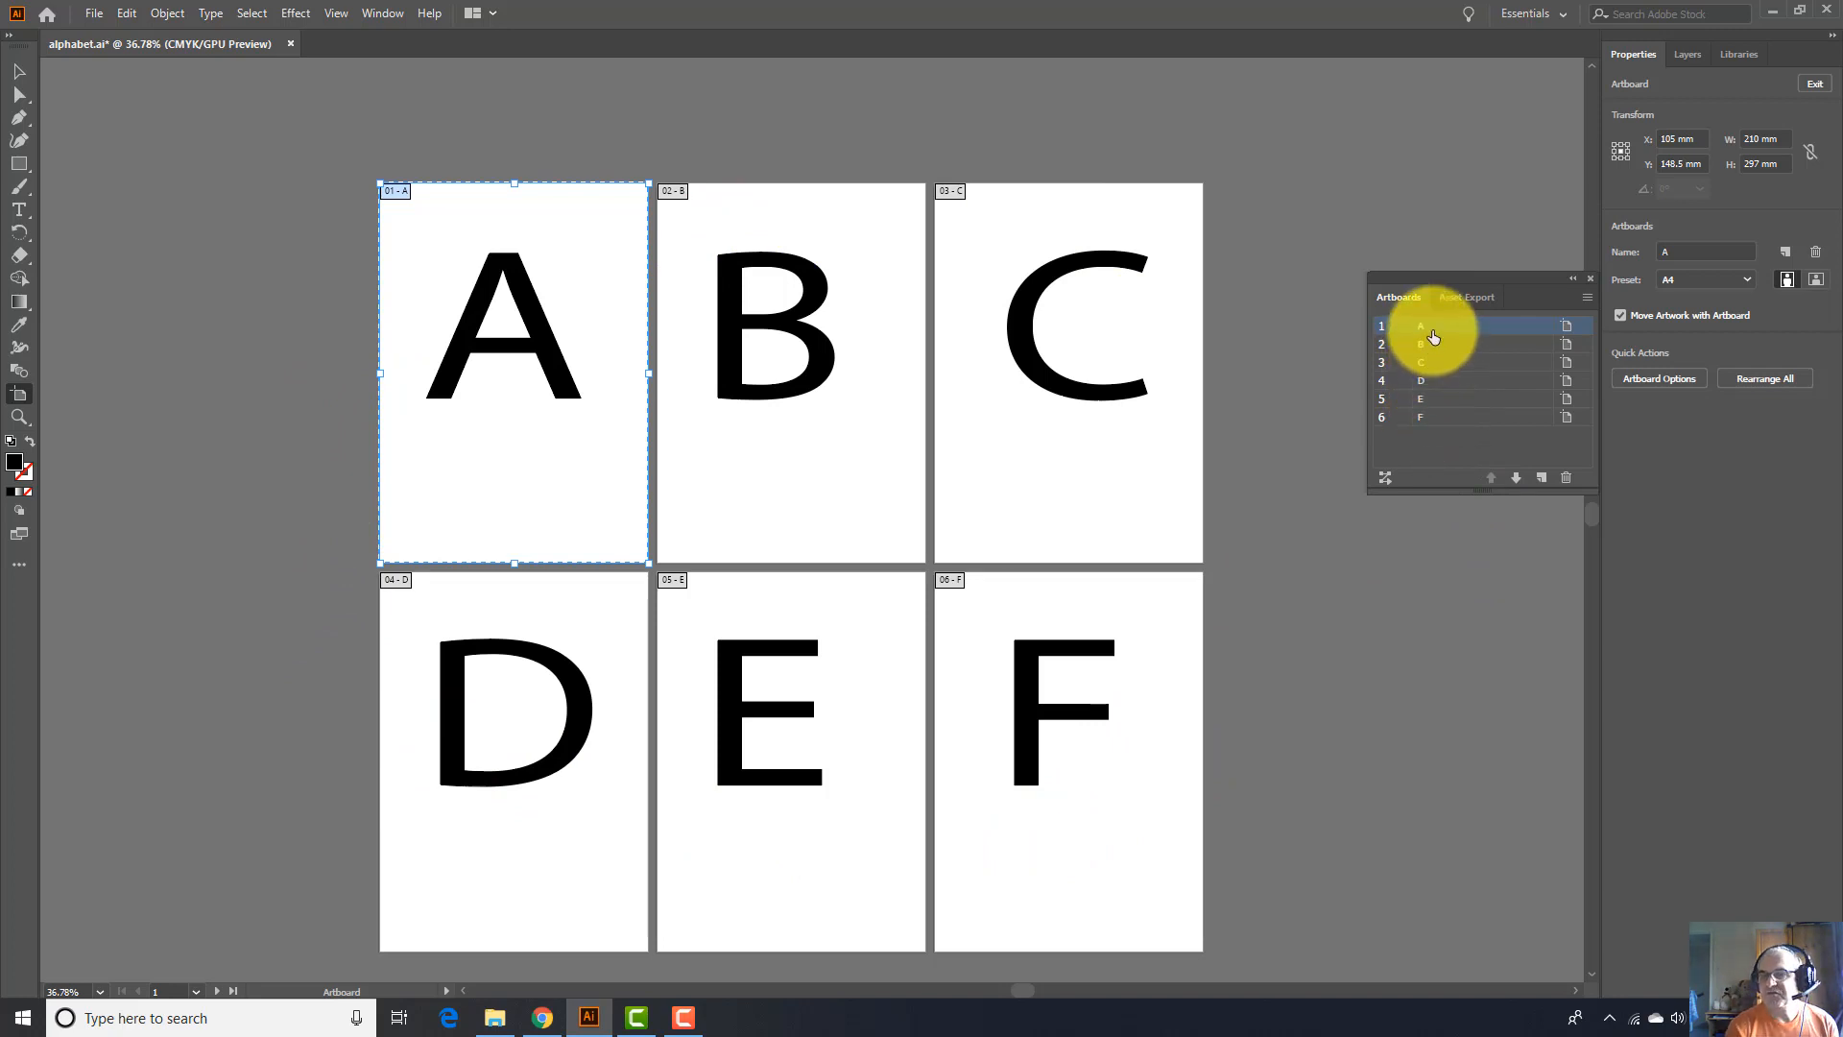
Go through artboards F, E, D and C in the Artboards list and bring artboard F into close view
{"action": "left_click", "coordinate": [1421, 417]}
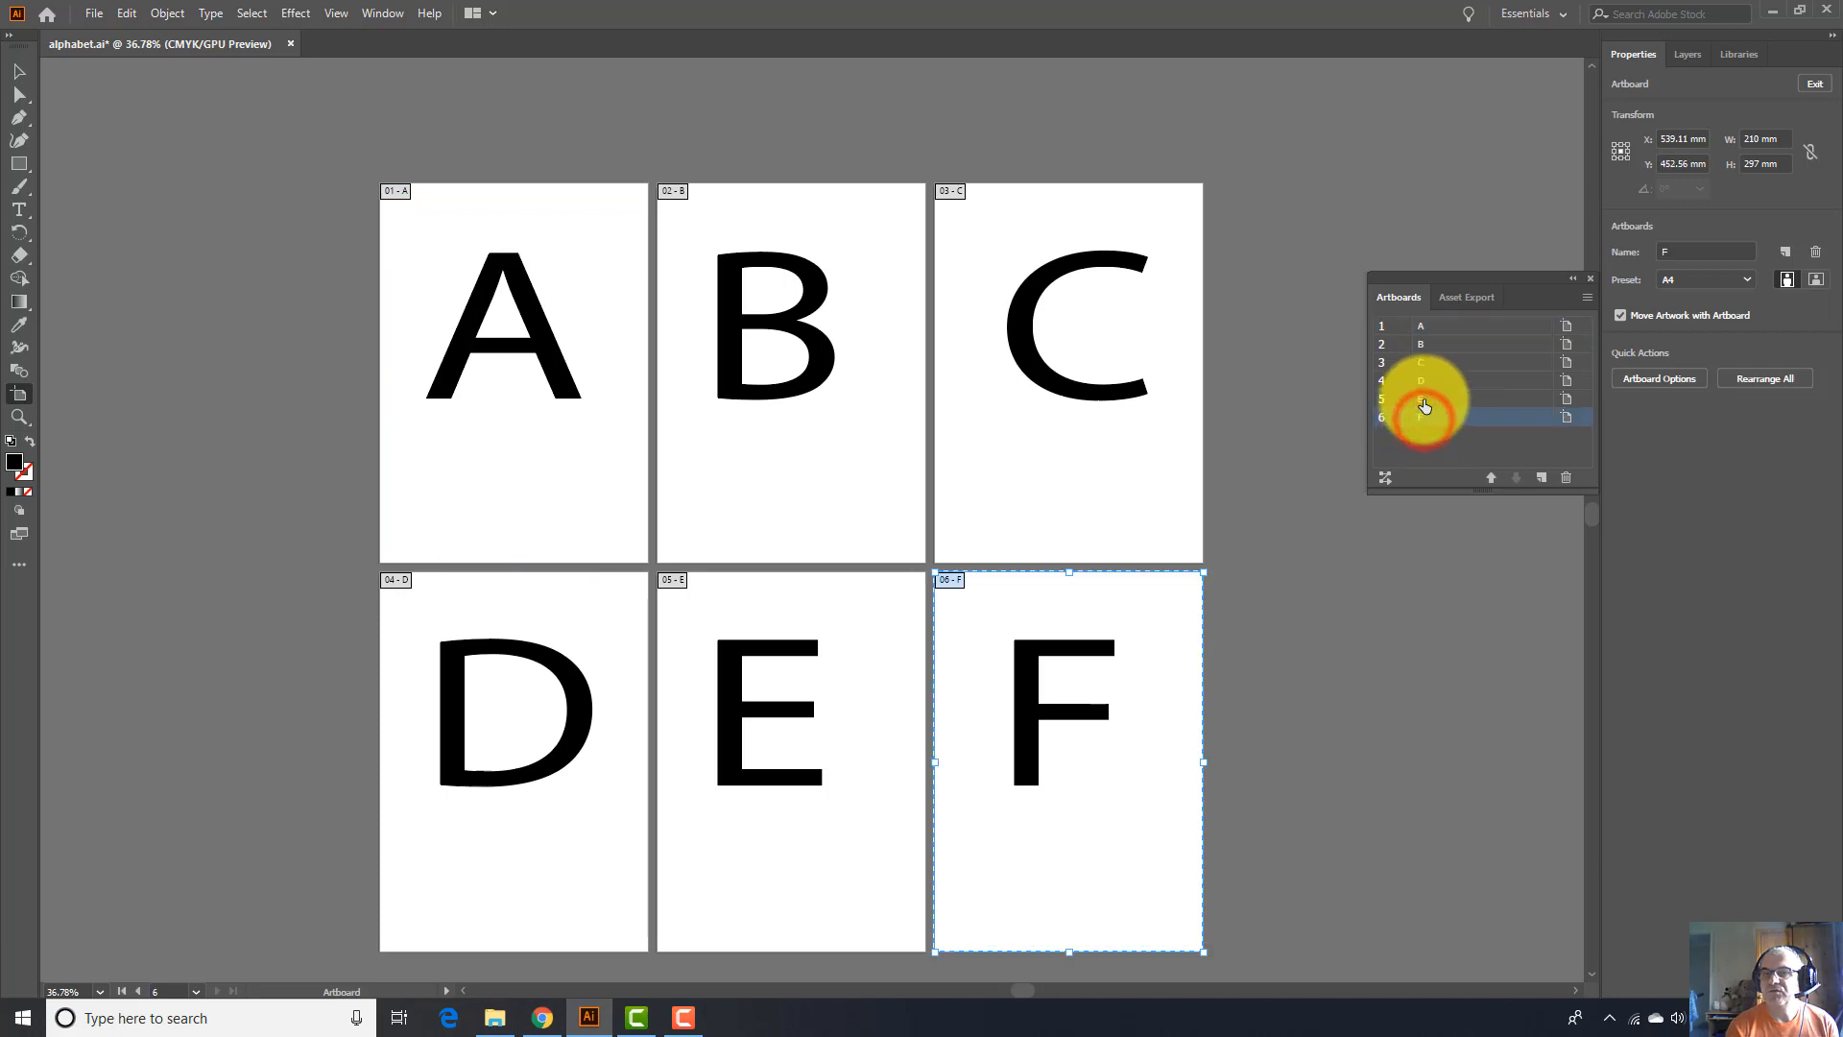
{"action": "left_click", "coordinate": [1424, 396]}
{"action": "left_click", "coordinate": [1421, 380]}
{"action": "left_click", "coordinate": [1417, 362]}
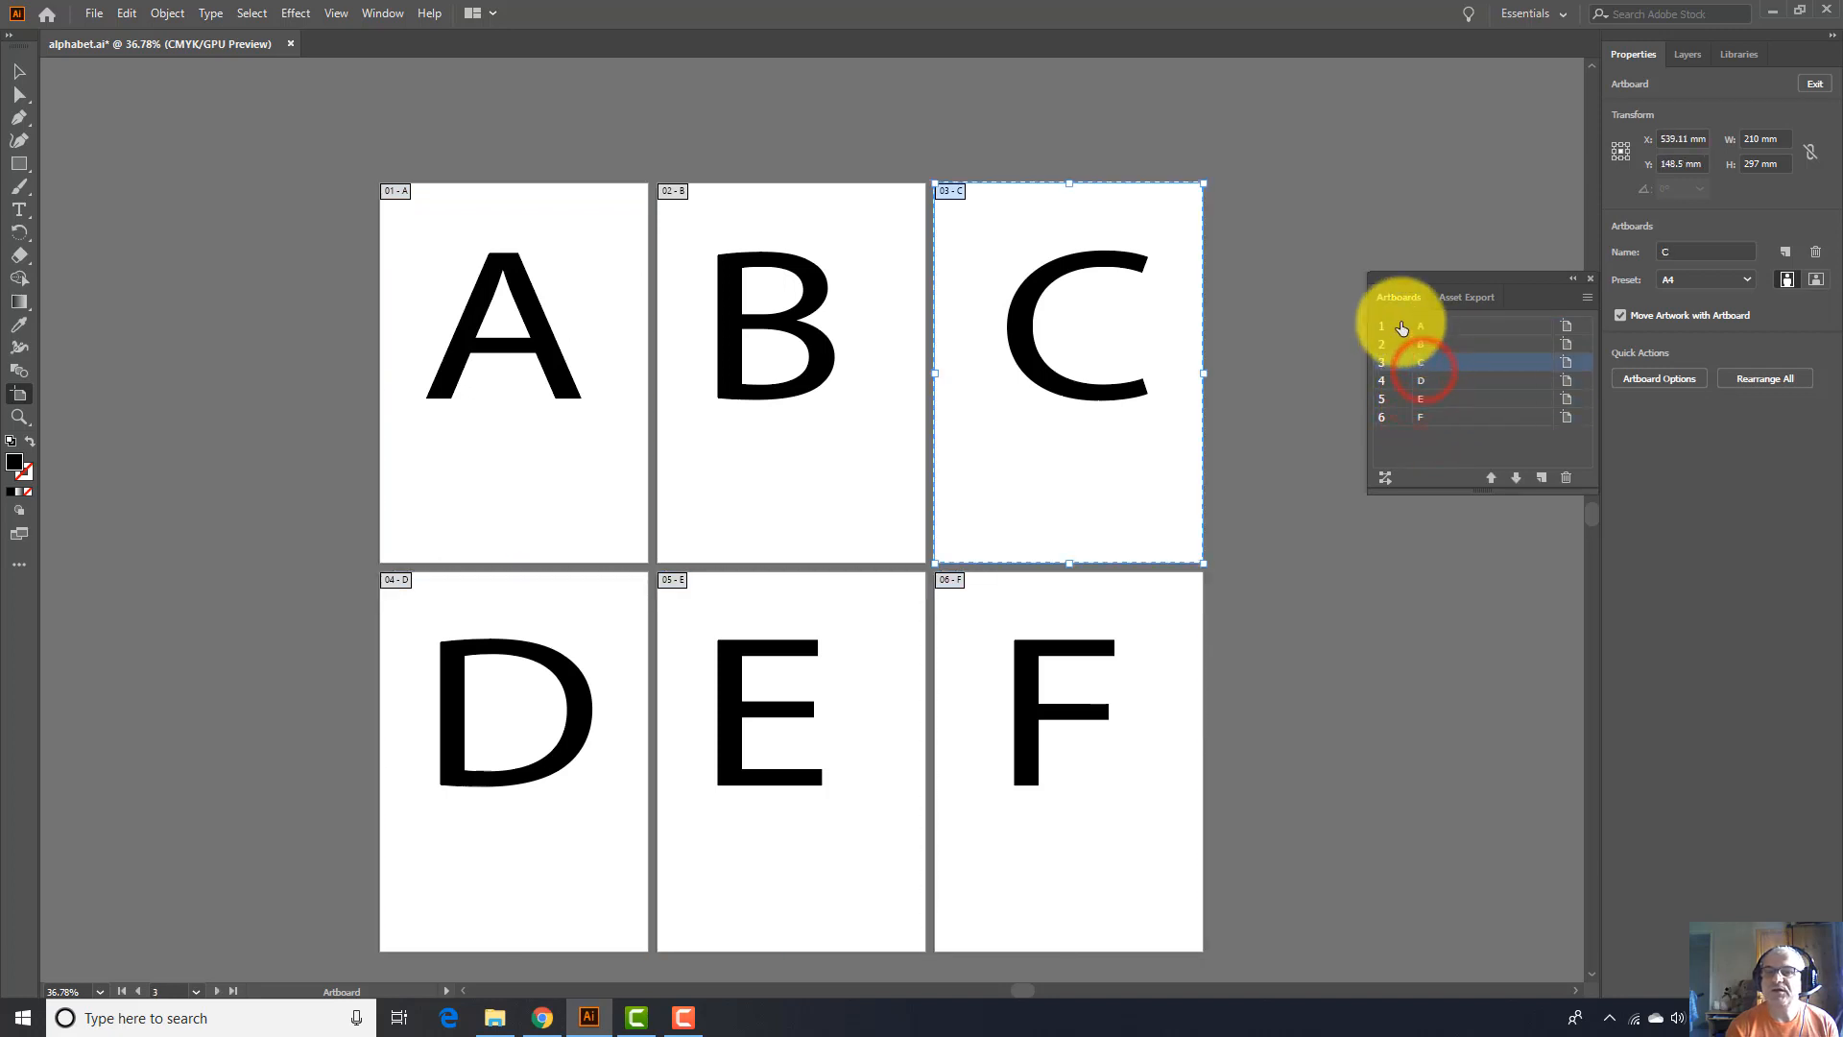
{"action": "left_click", "coordinate": [1424, 416]}
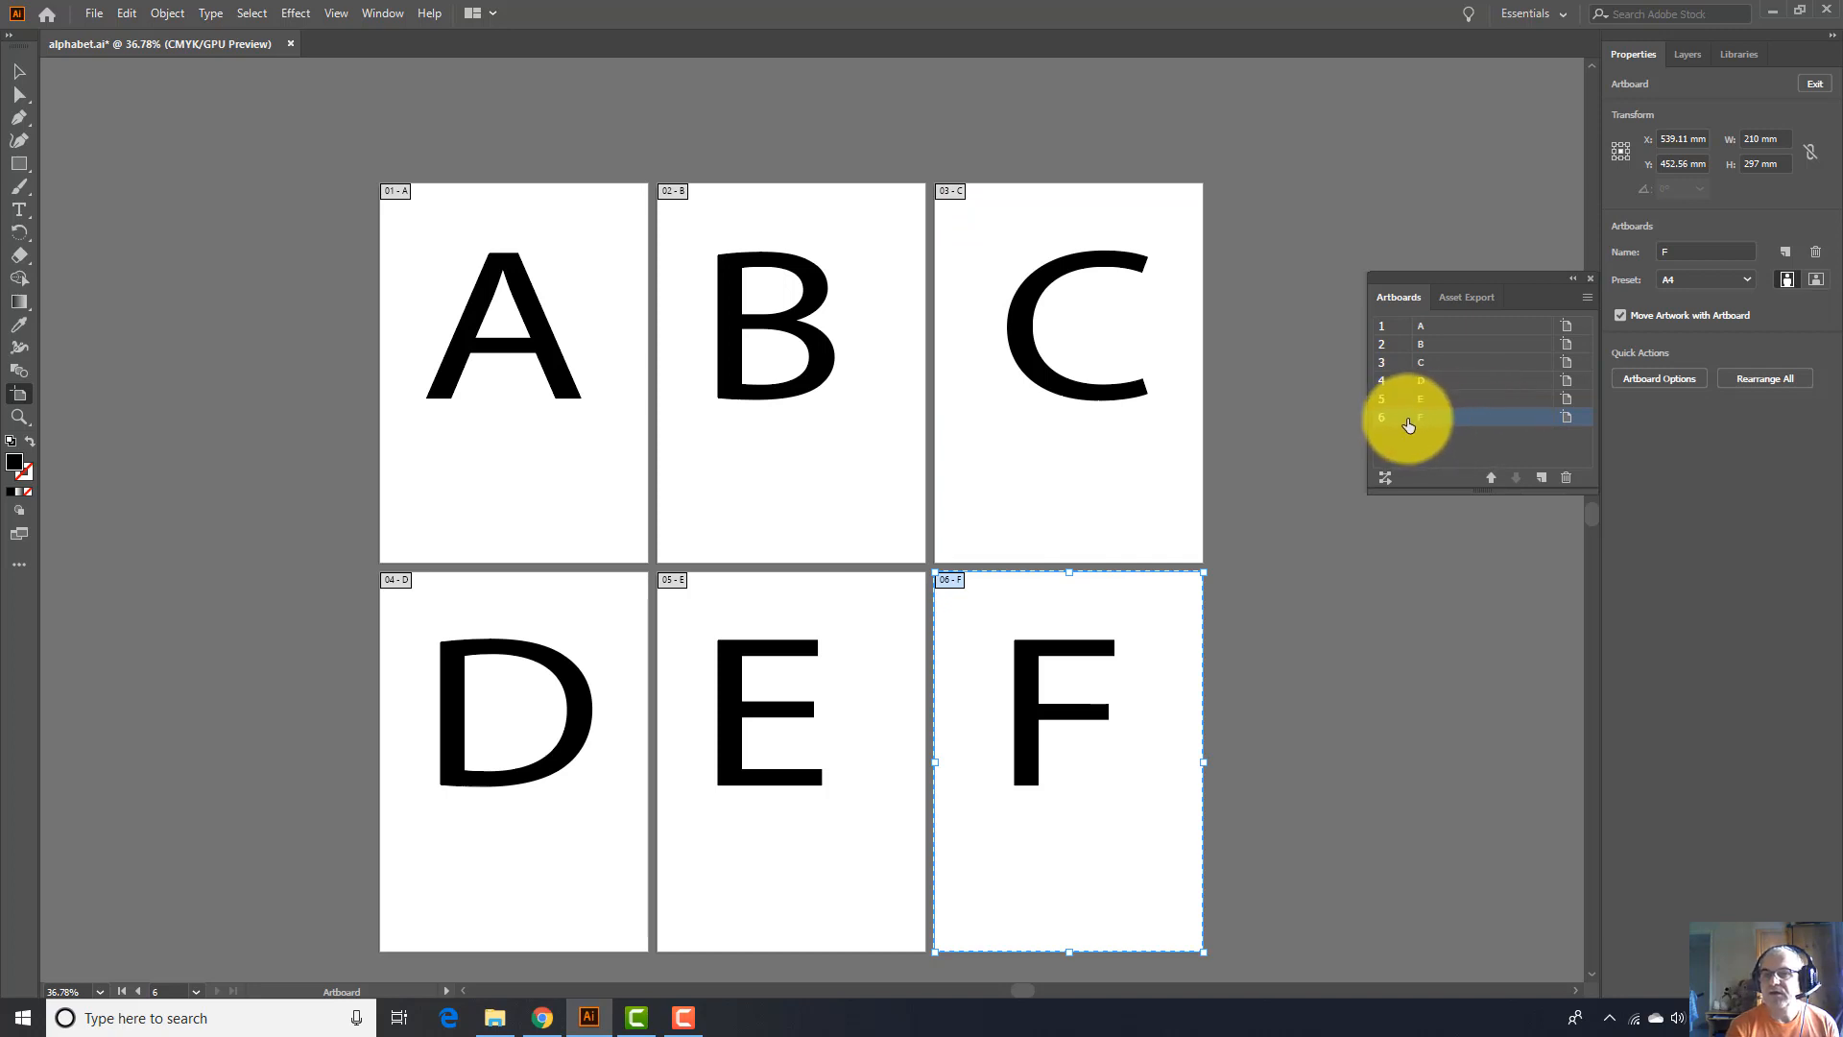
{"action": "double_click", "coordinate": [1443, 424]}
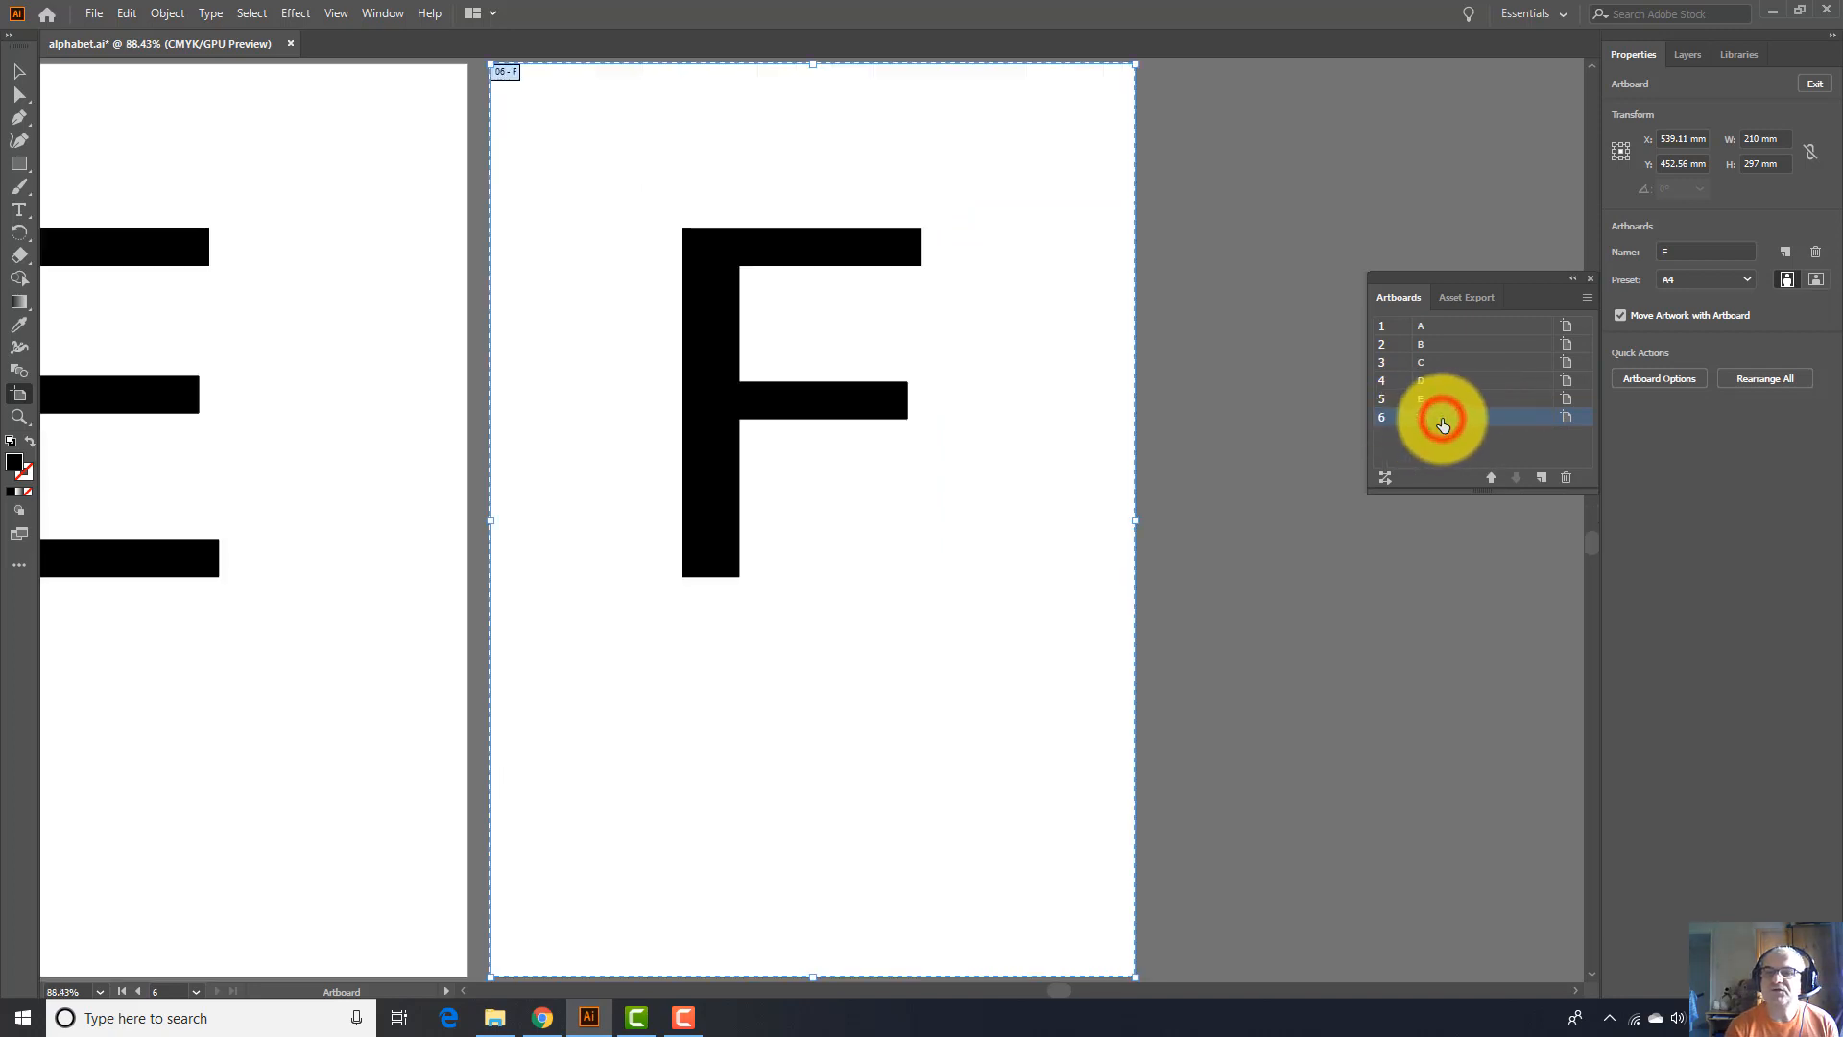
Move artboard F to second place in the artboard order, directly after A, and return it to last place
{"action": "left_click_drag", "start_coordinate": [1441, 371], "coordinate": [1426, 336]}
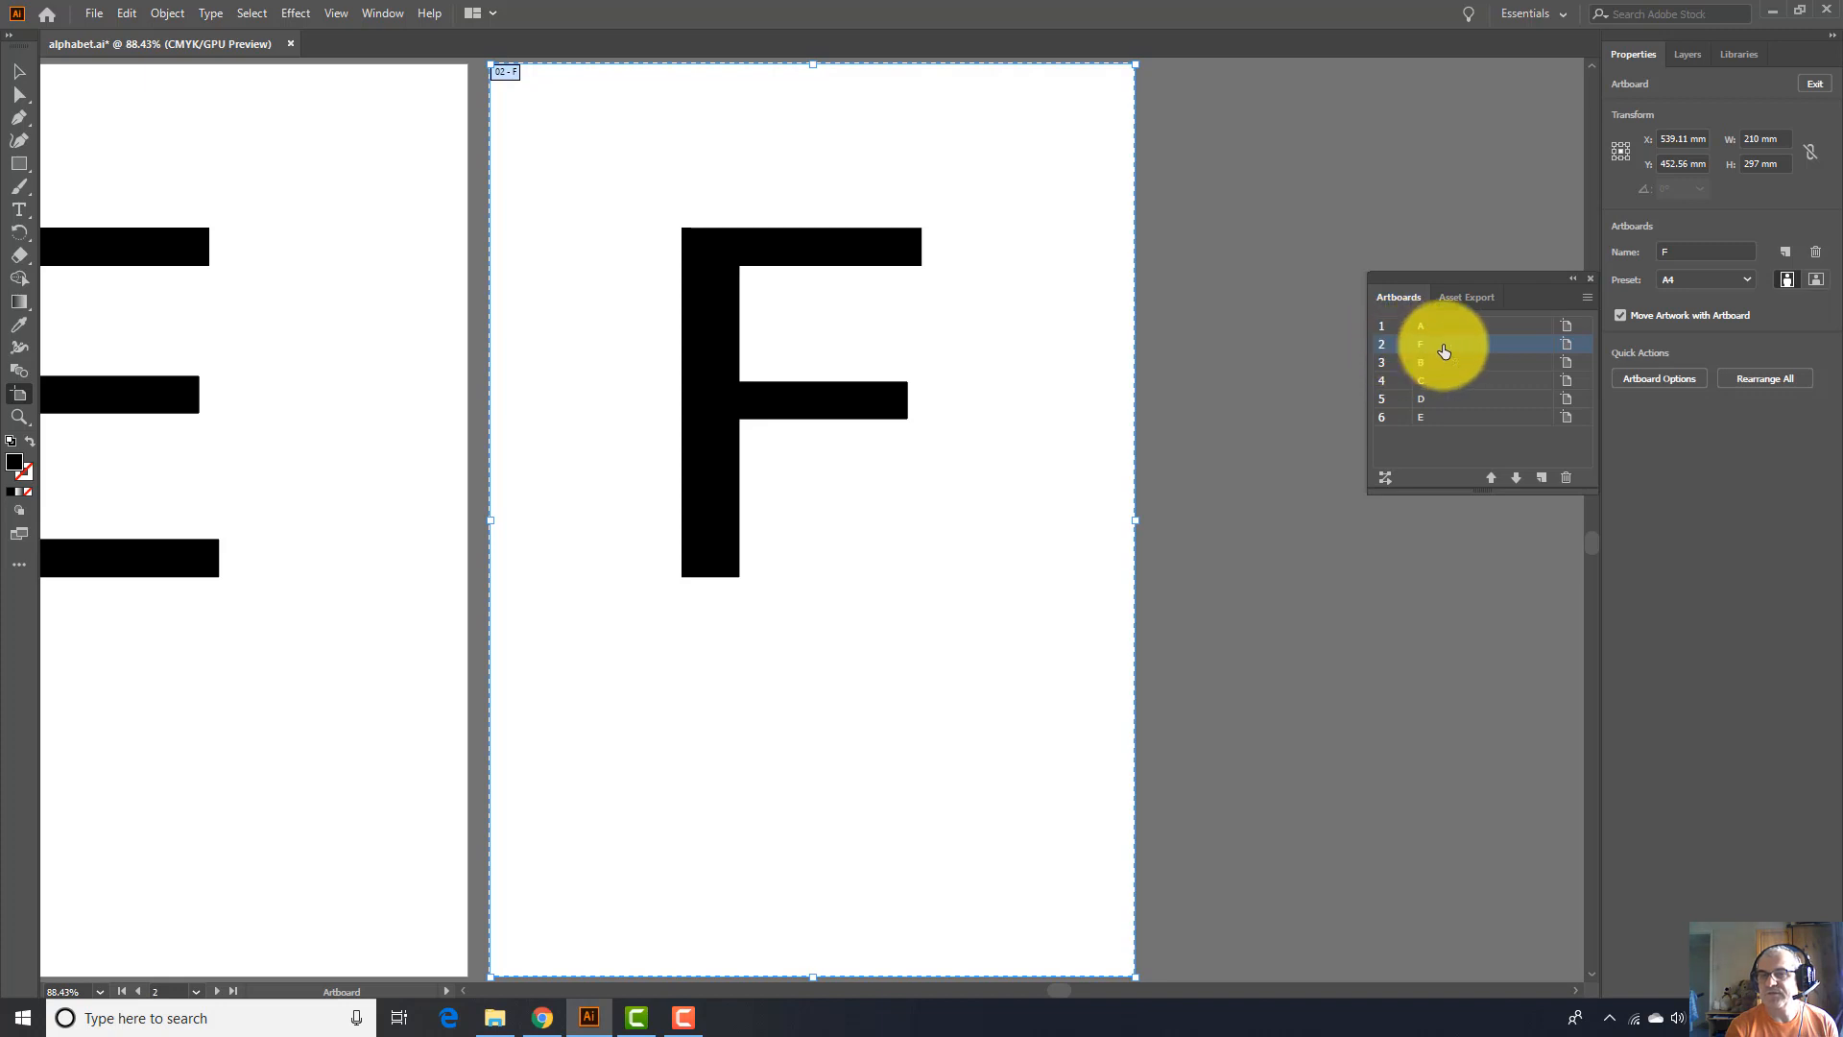
{"action": "left_click", "coordinate": [1444, 352]}
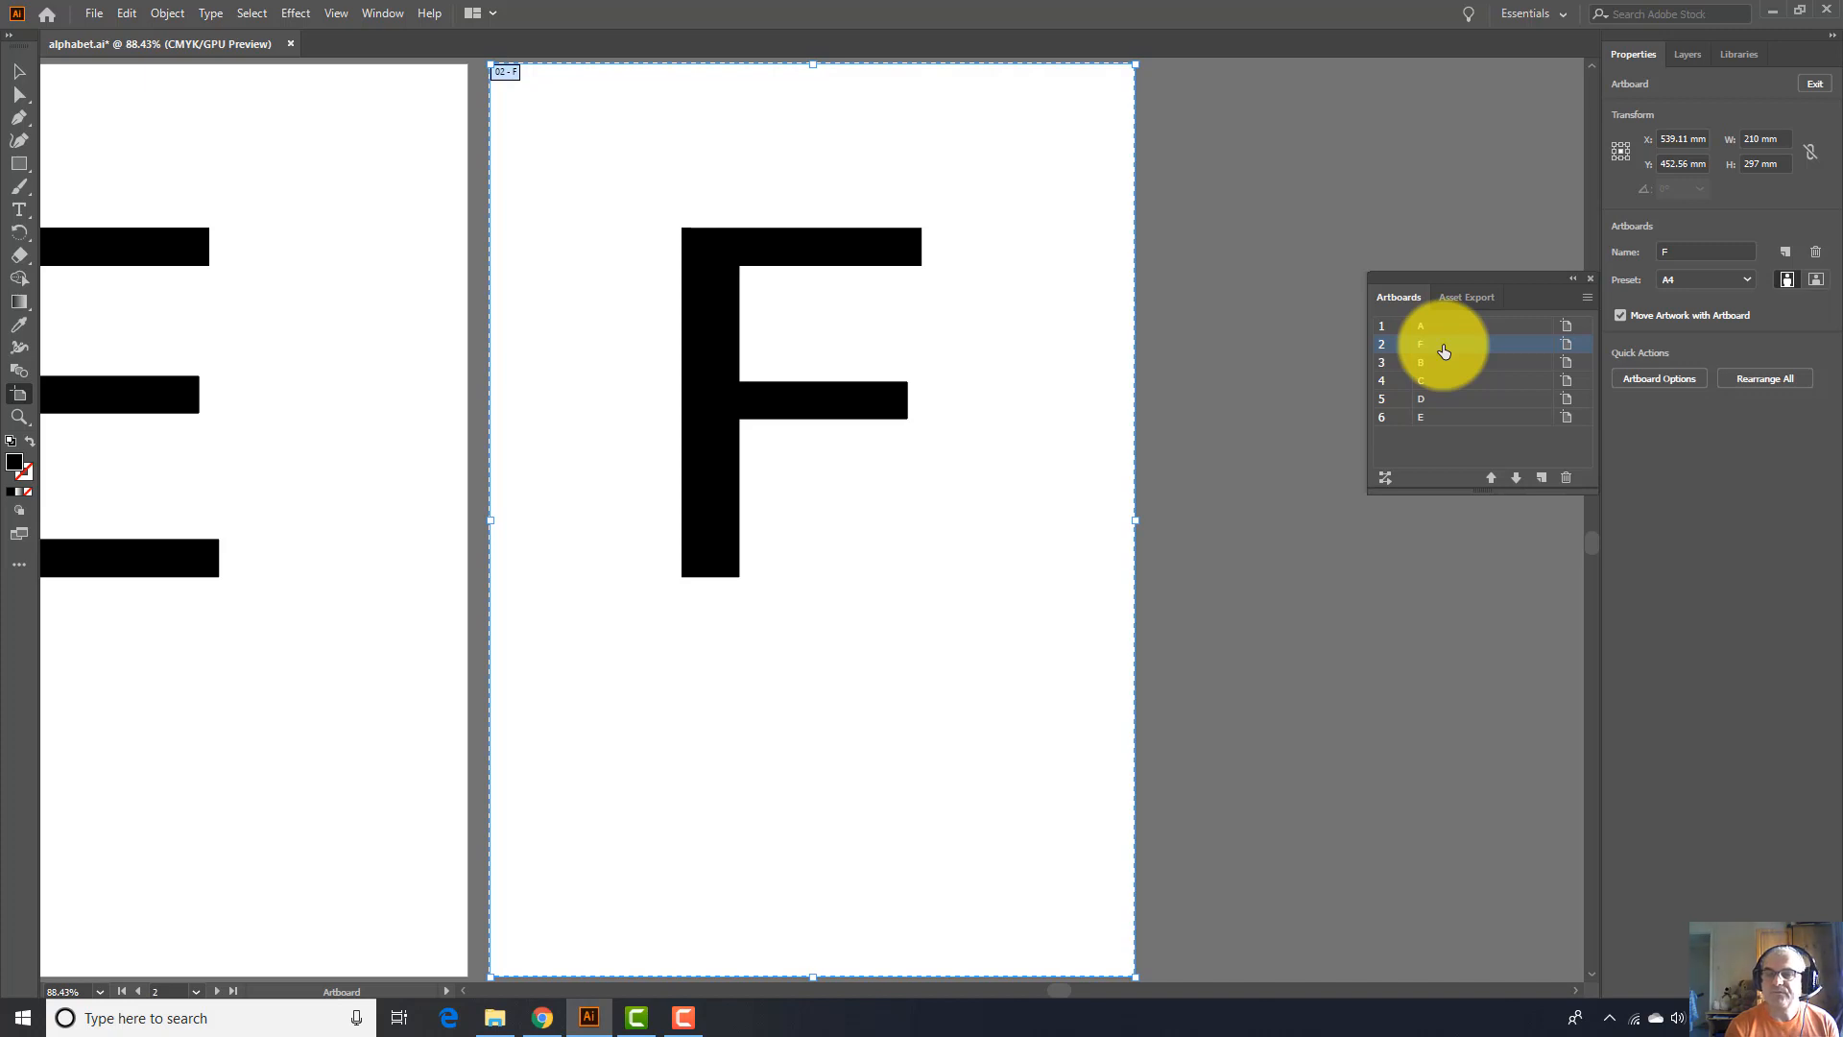
{"action": "left_click_drag", "start_coordinate": [1444, 351], "coordinate": [1435, 426]}
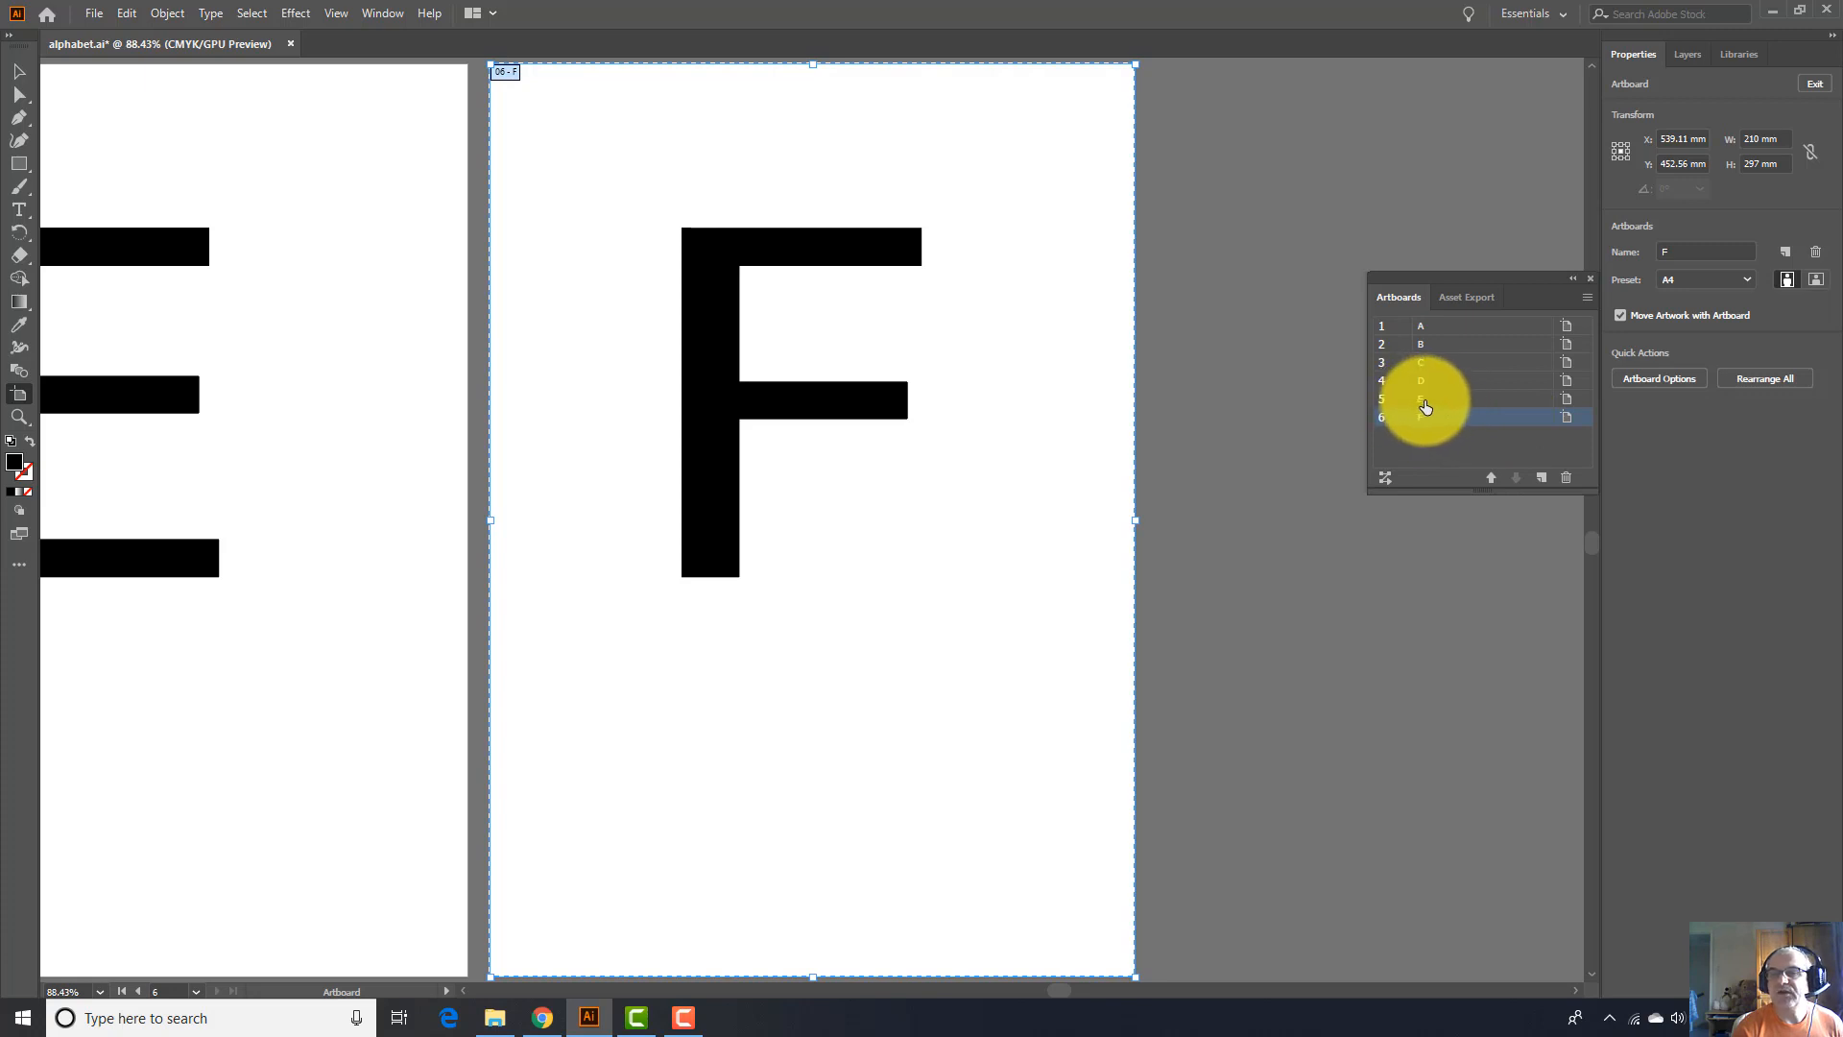
Move artboards D, E and F together to the start of the artboard order, ahead of artboard A
{"action": "left_click", "coordinate": [1421, 400], "text": "shift"}
{"action": "left_click", "coordinate": [1424, 382], "text": "shift"}
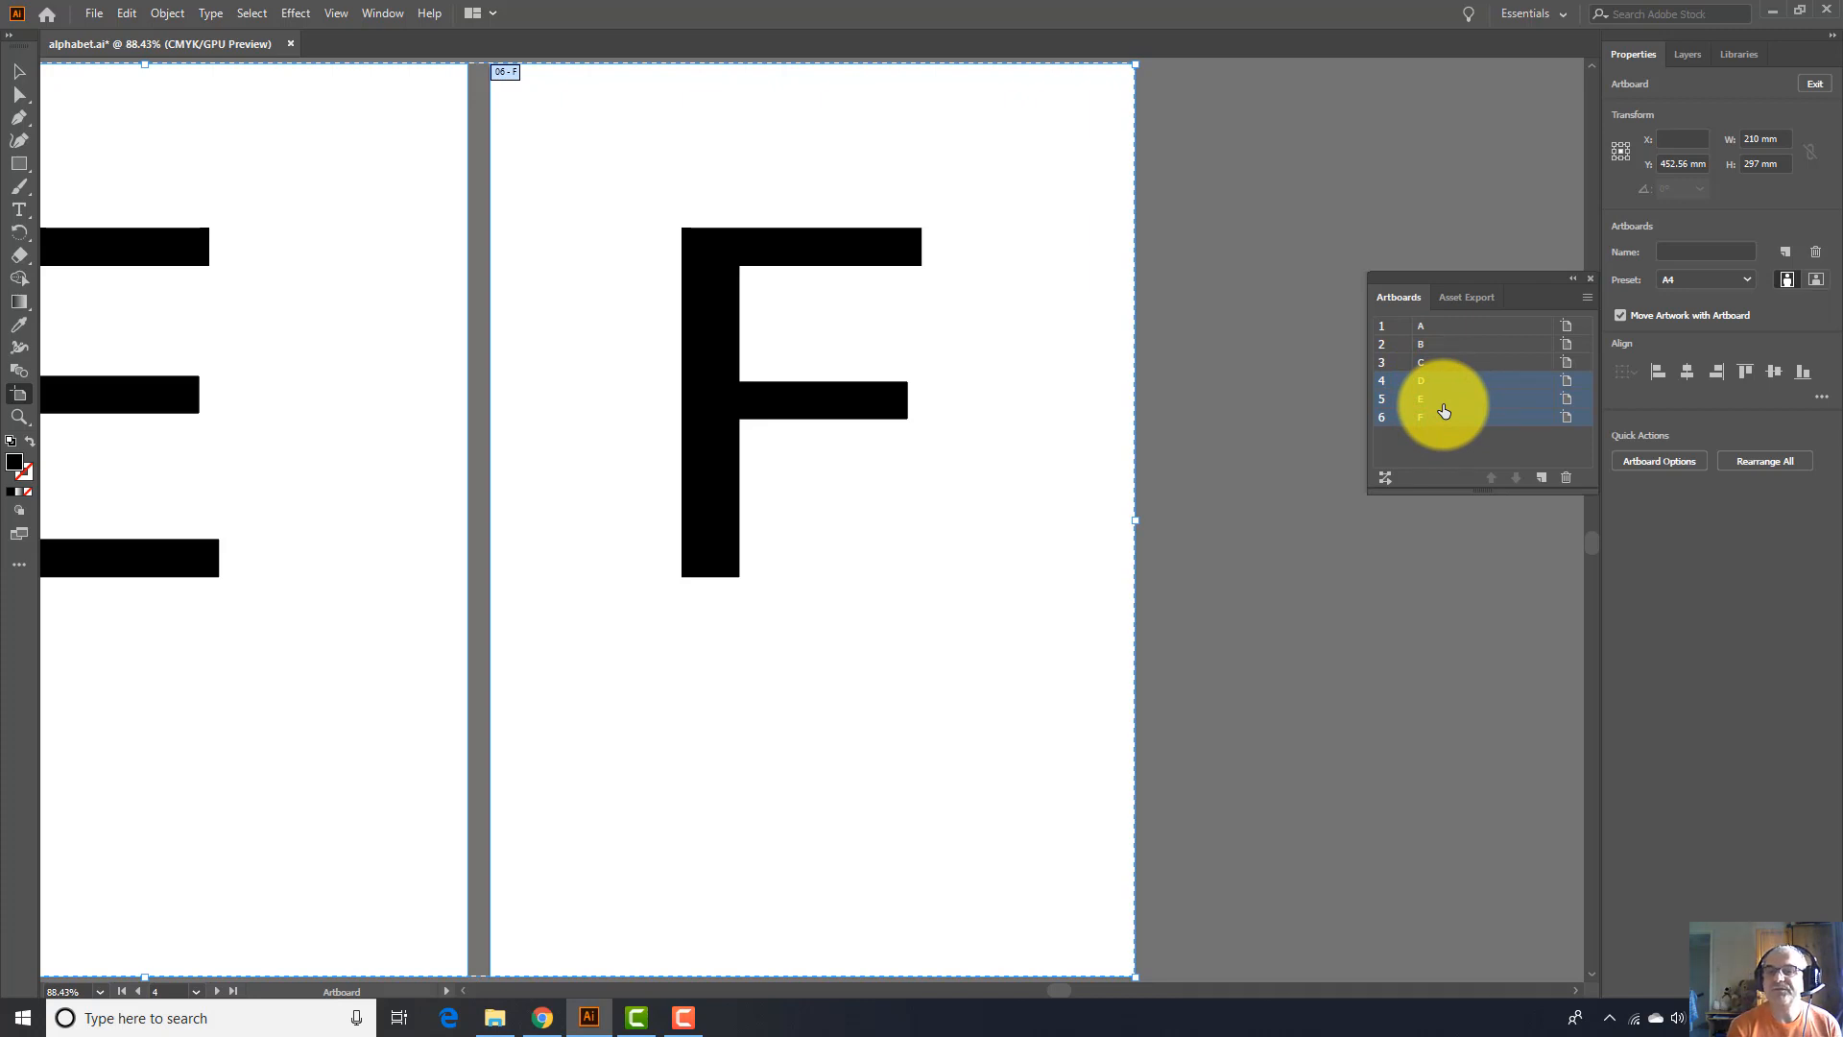
{"action": "left_click_drag", "start_coordinate": [1444, 411], "coordinate": [1427, 318]}
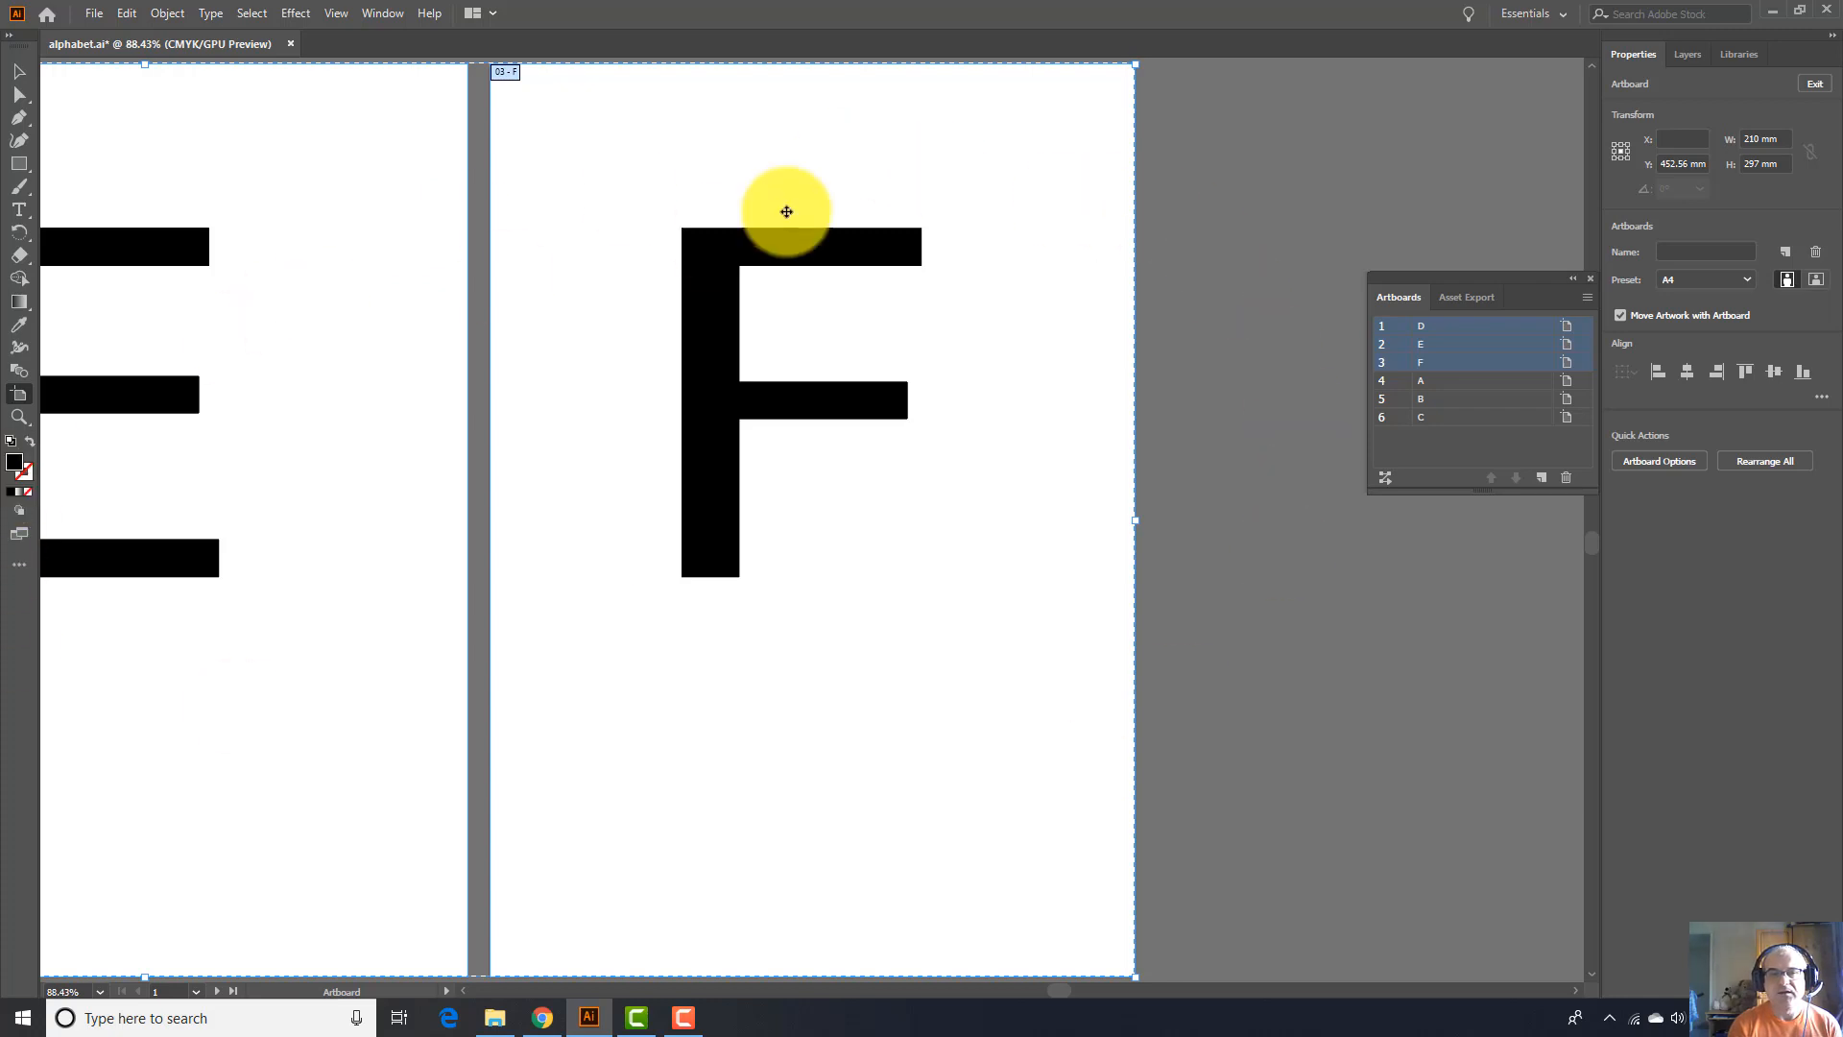
Fit all artboards in view and add two new blank artboards after artboard C
{"action": "left_click", "coordinate": [341, 13]}
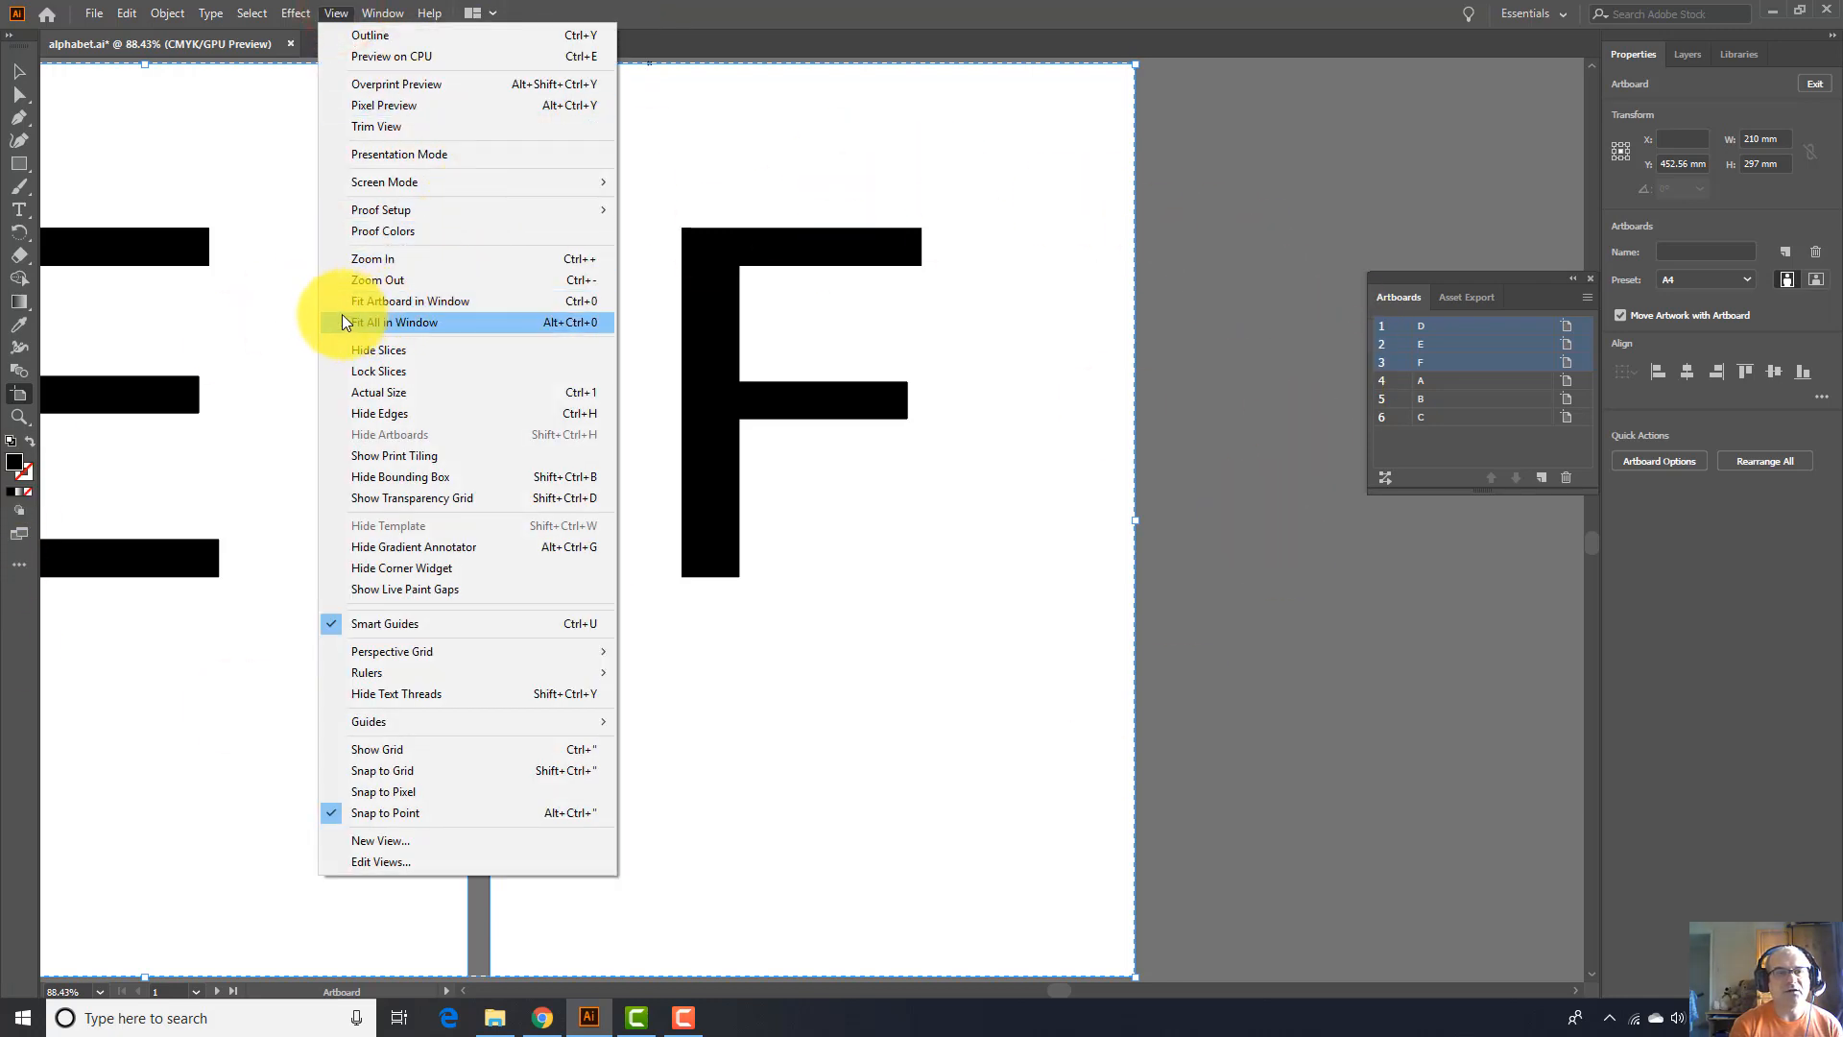
{"action": "left_click", "coordinate": [377, 321]}
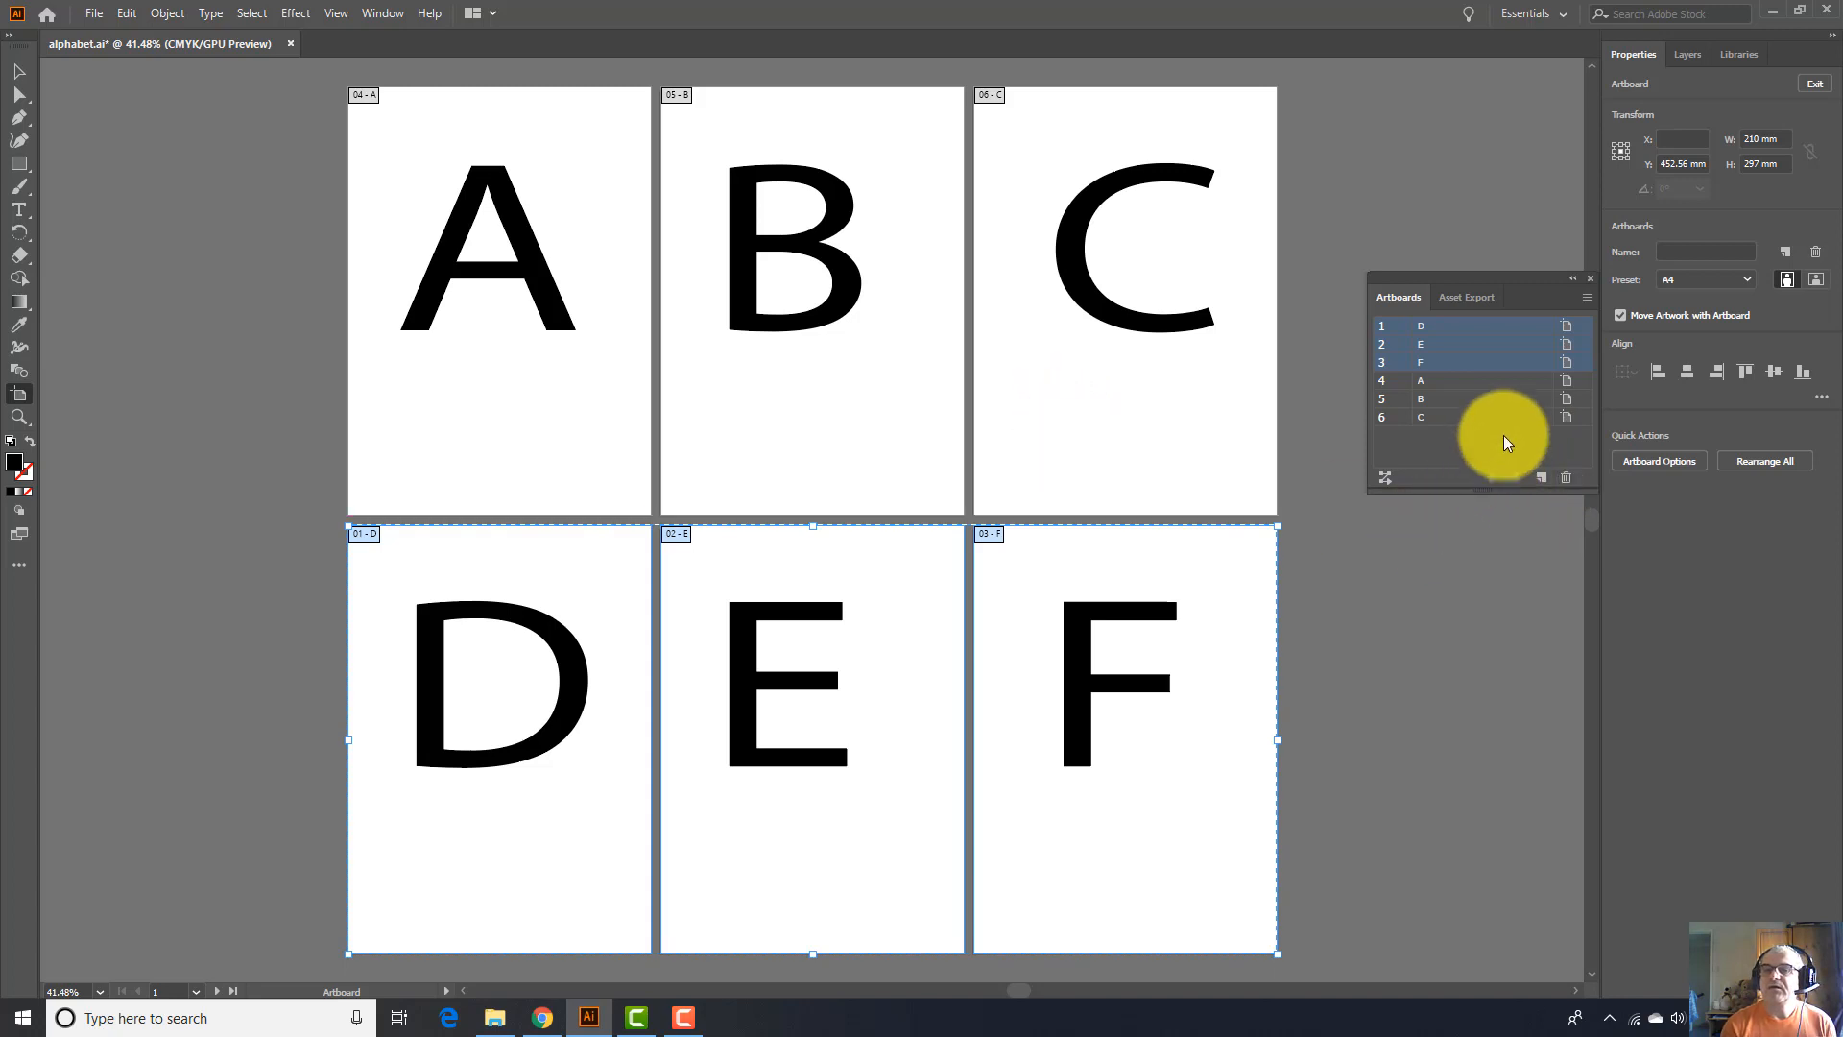
{"action": "left_click", "coordinate": [1433, 446]}
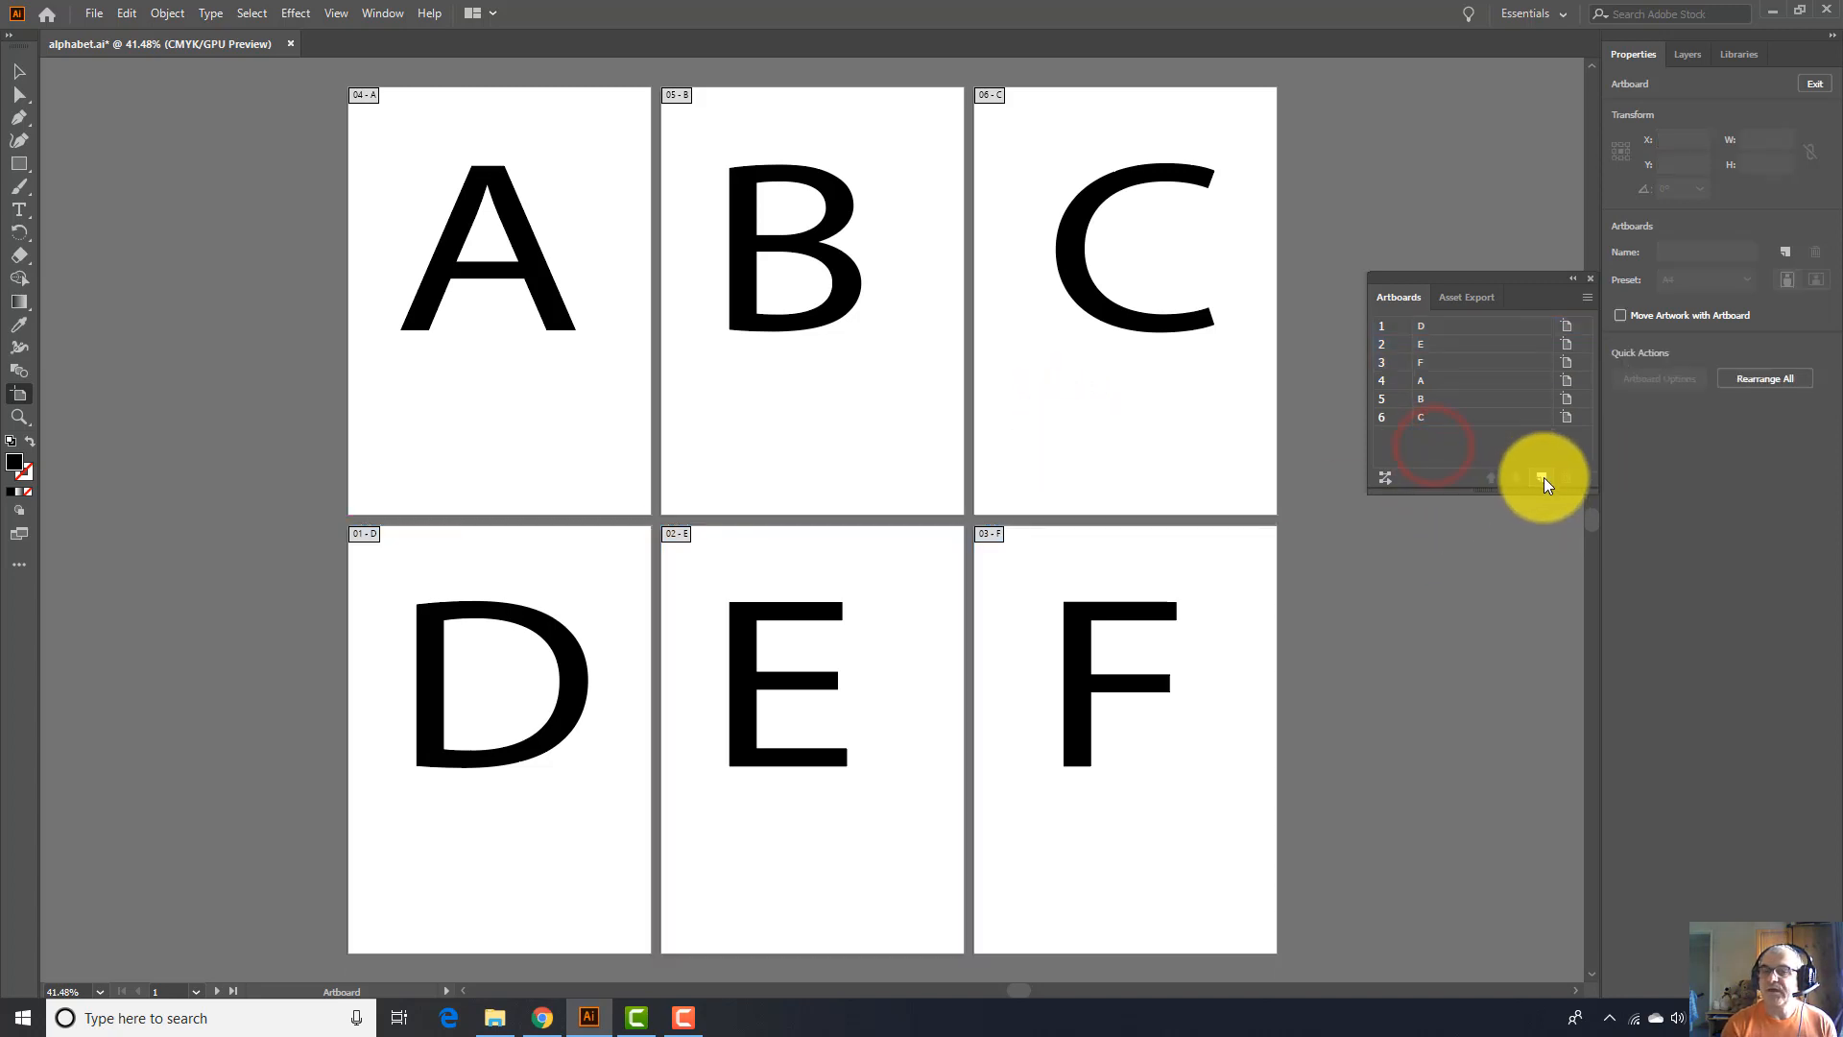
{"action": "left_click", "coordinate": [1461, 415]}
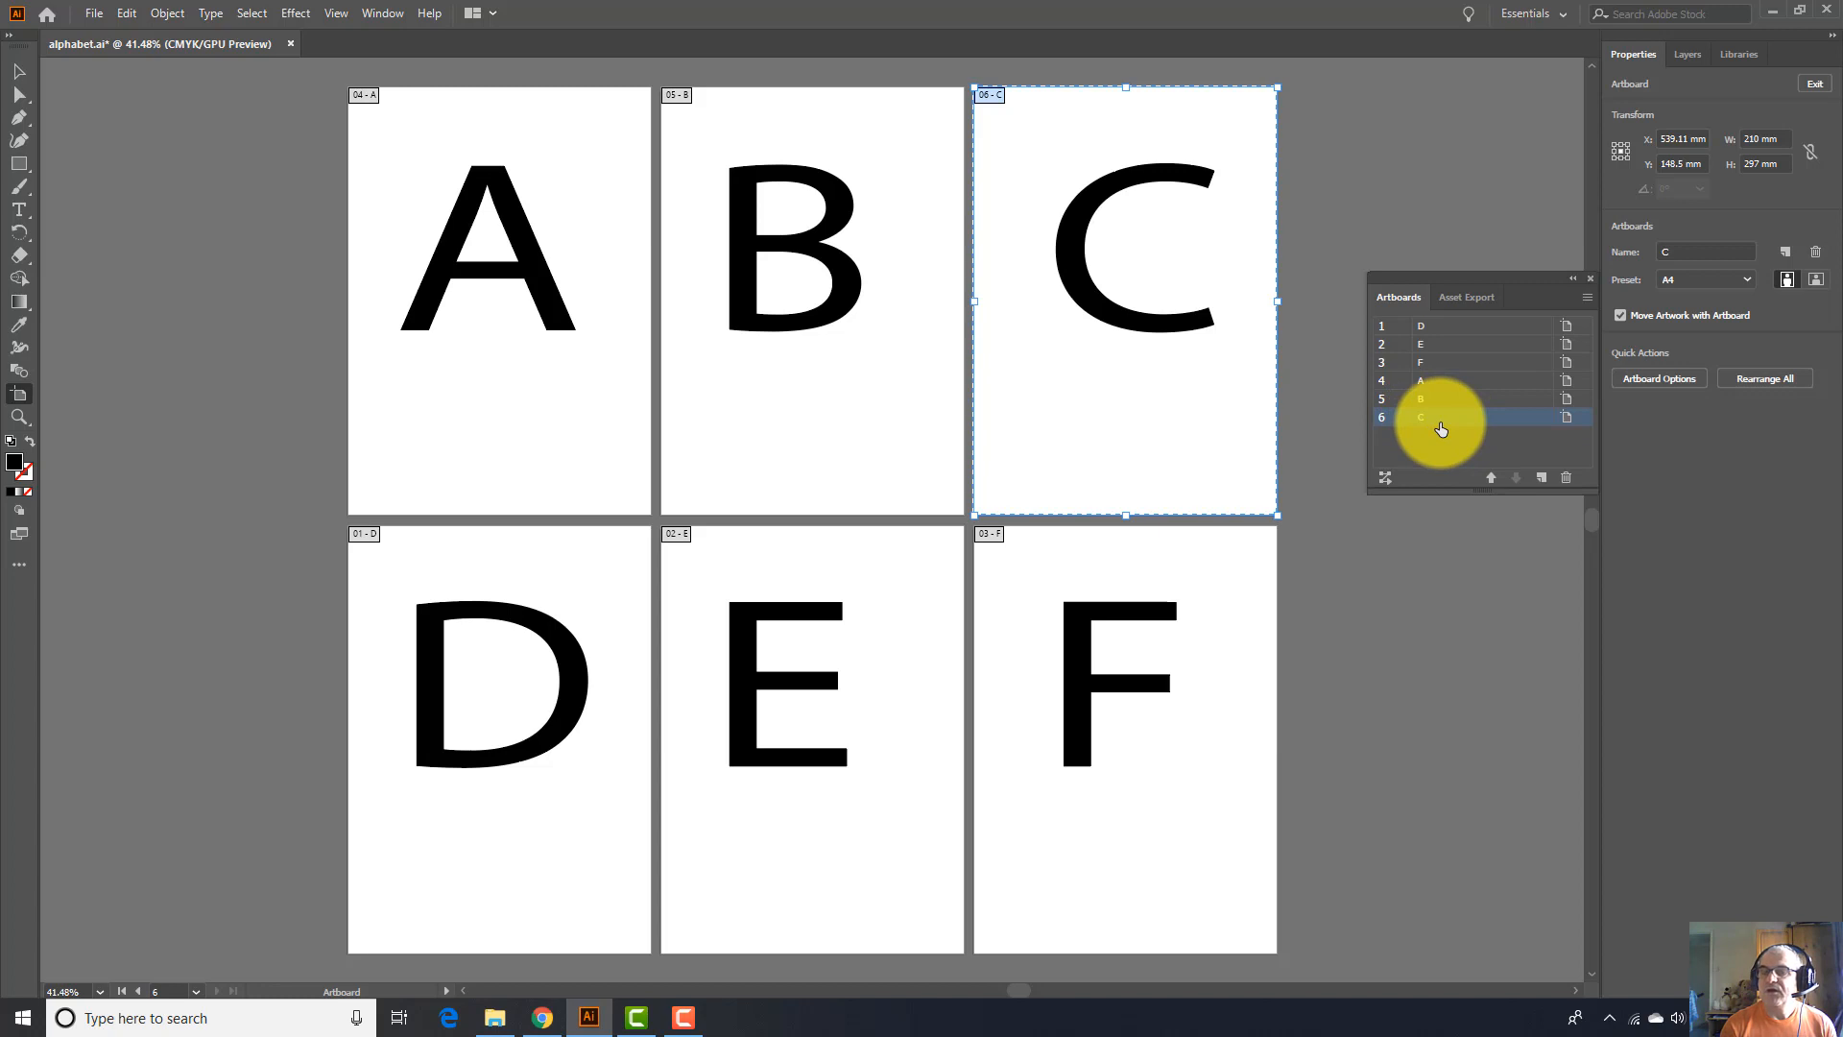
{"action": "left_click", "coordinate": [1542, 477]}
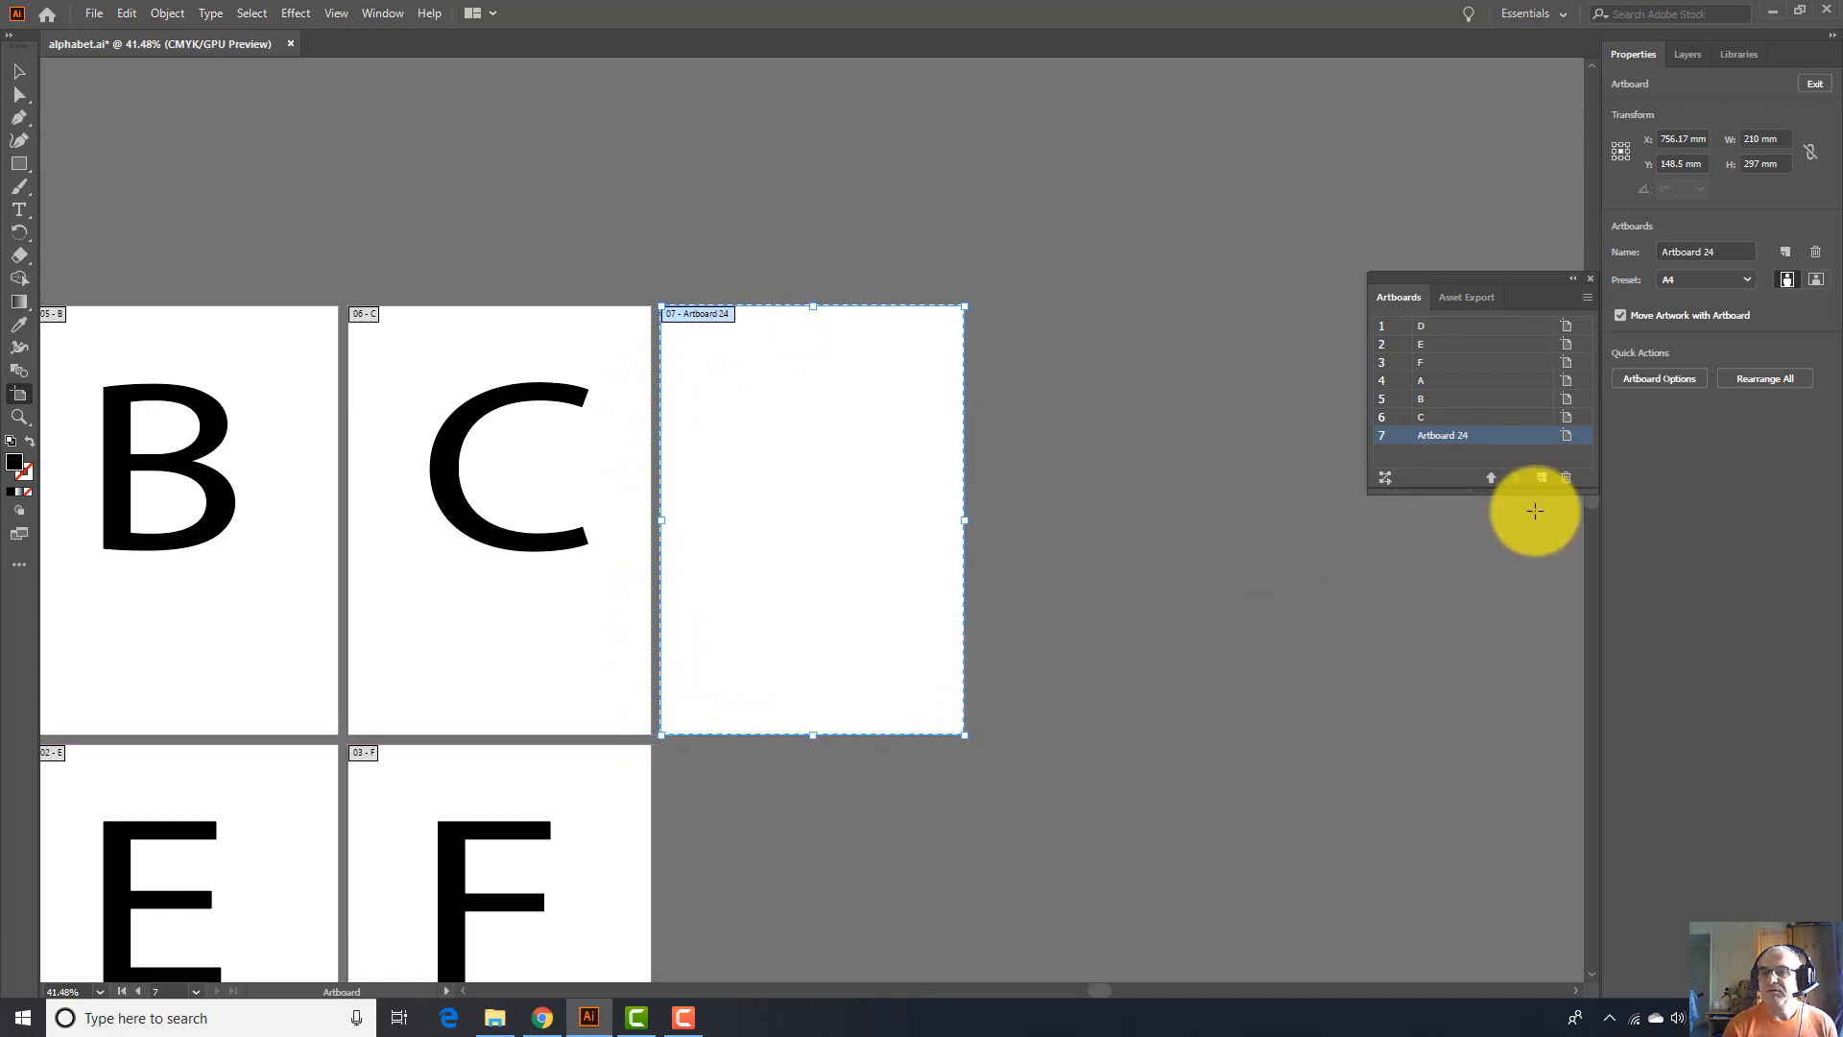
{"action": "left_click", "coordinate": [1543, 478]}
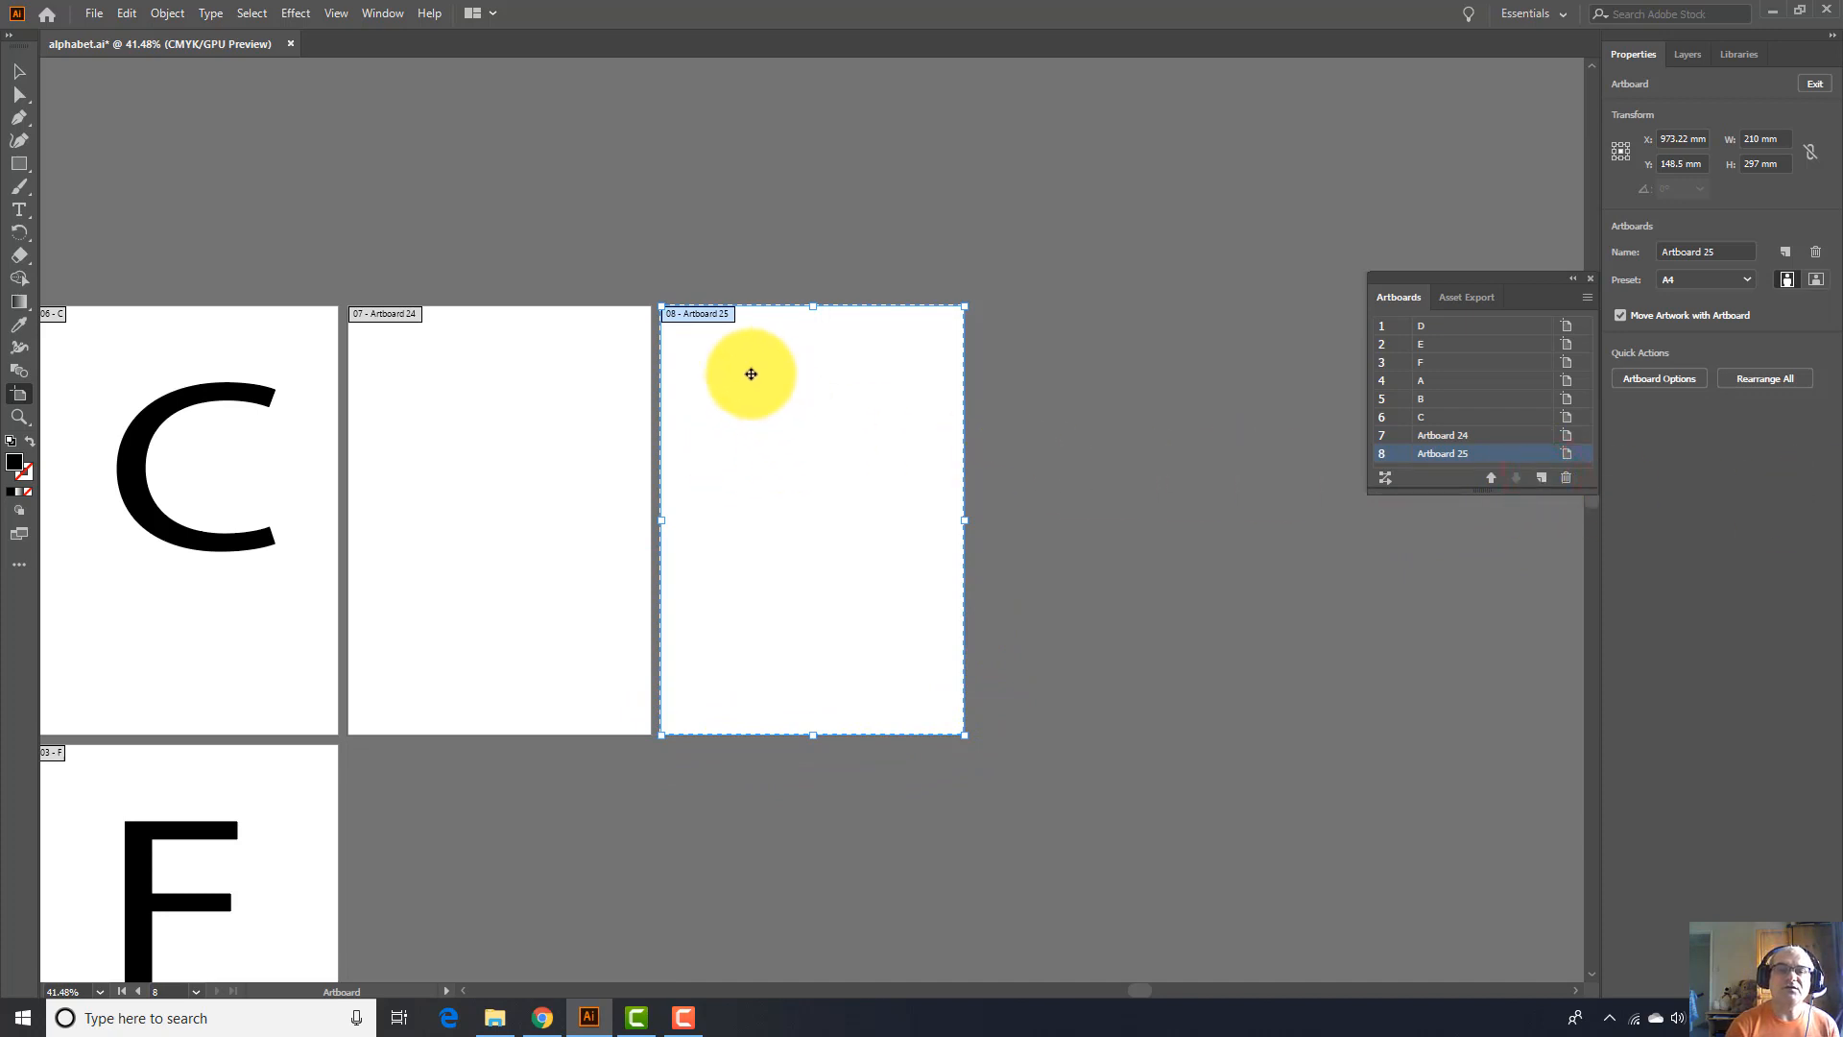
Move the second new artboard directly below the first, beside artboard F, and delete both new artboards
{"action": "left_click", "coordinate": [1591, 976]}
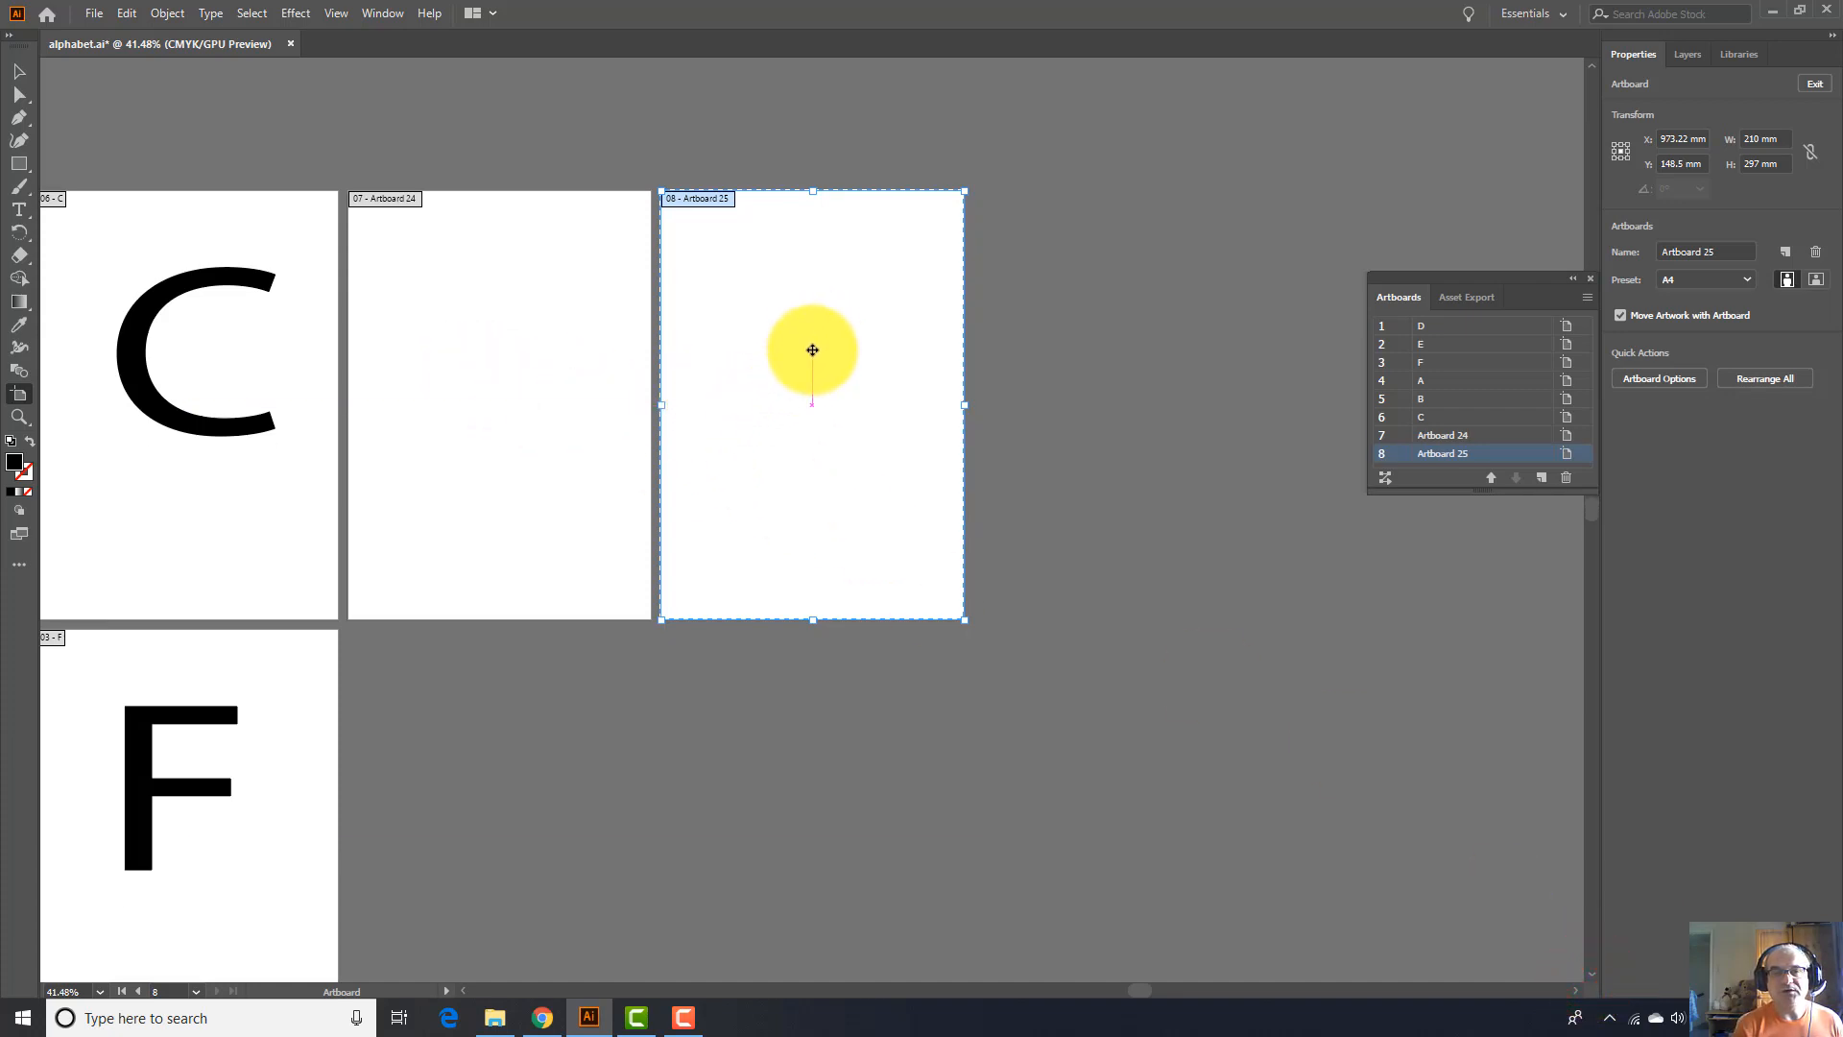
{"action": "left_click", "coordinate": [813, 351]}
{"action": "left_click_drag", "start_coordinate": [812, 351], "coordinate": [498, 785]}
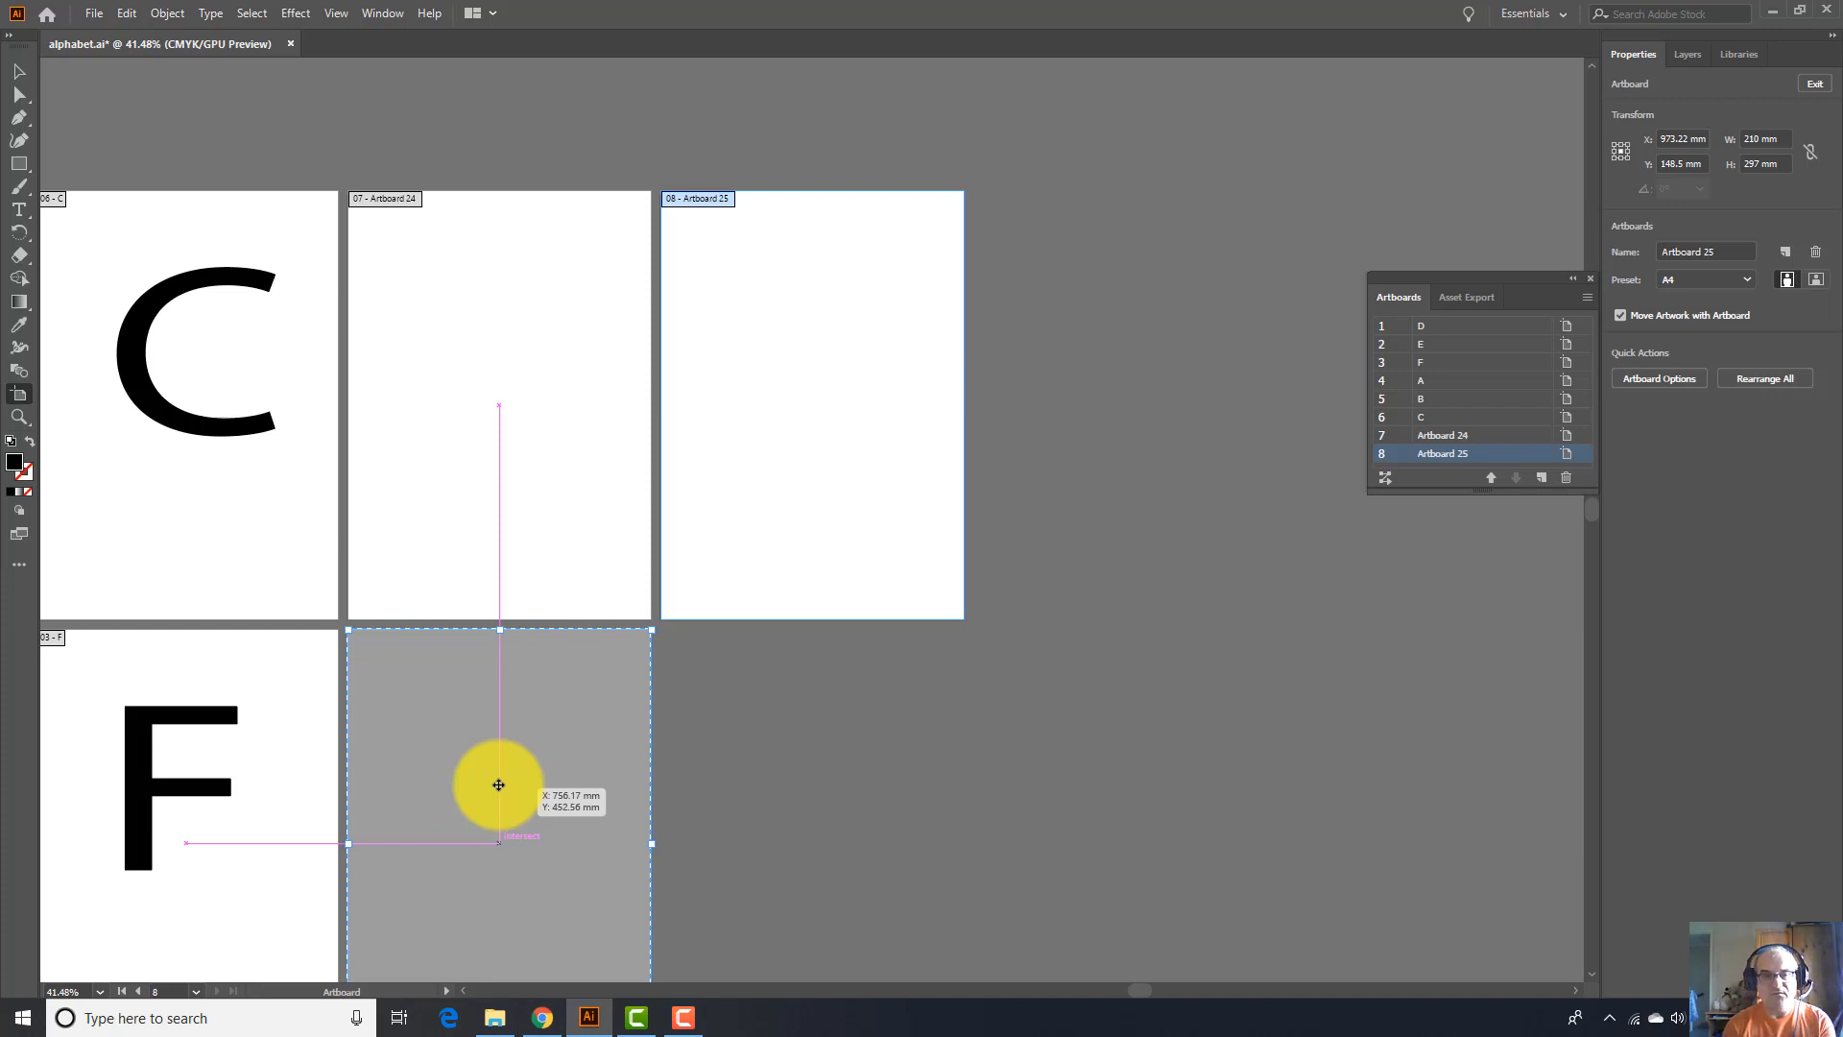
{"action": "left_click_drag", "start_coordinate": [498, 784], "coordinate": [498, 784]}
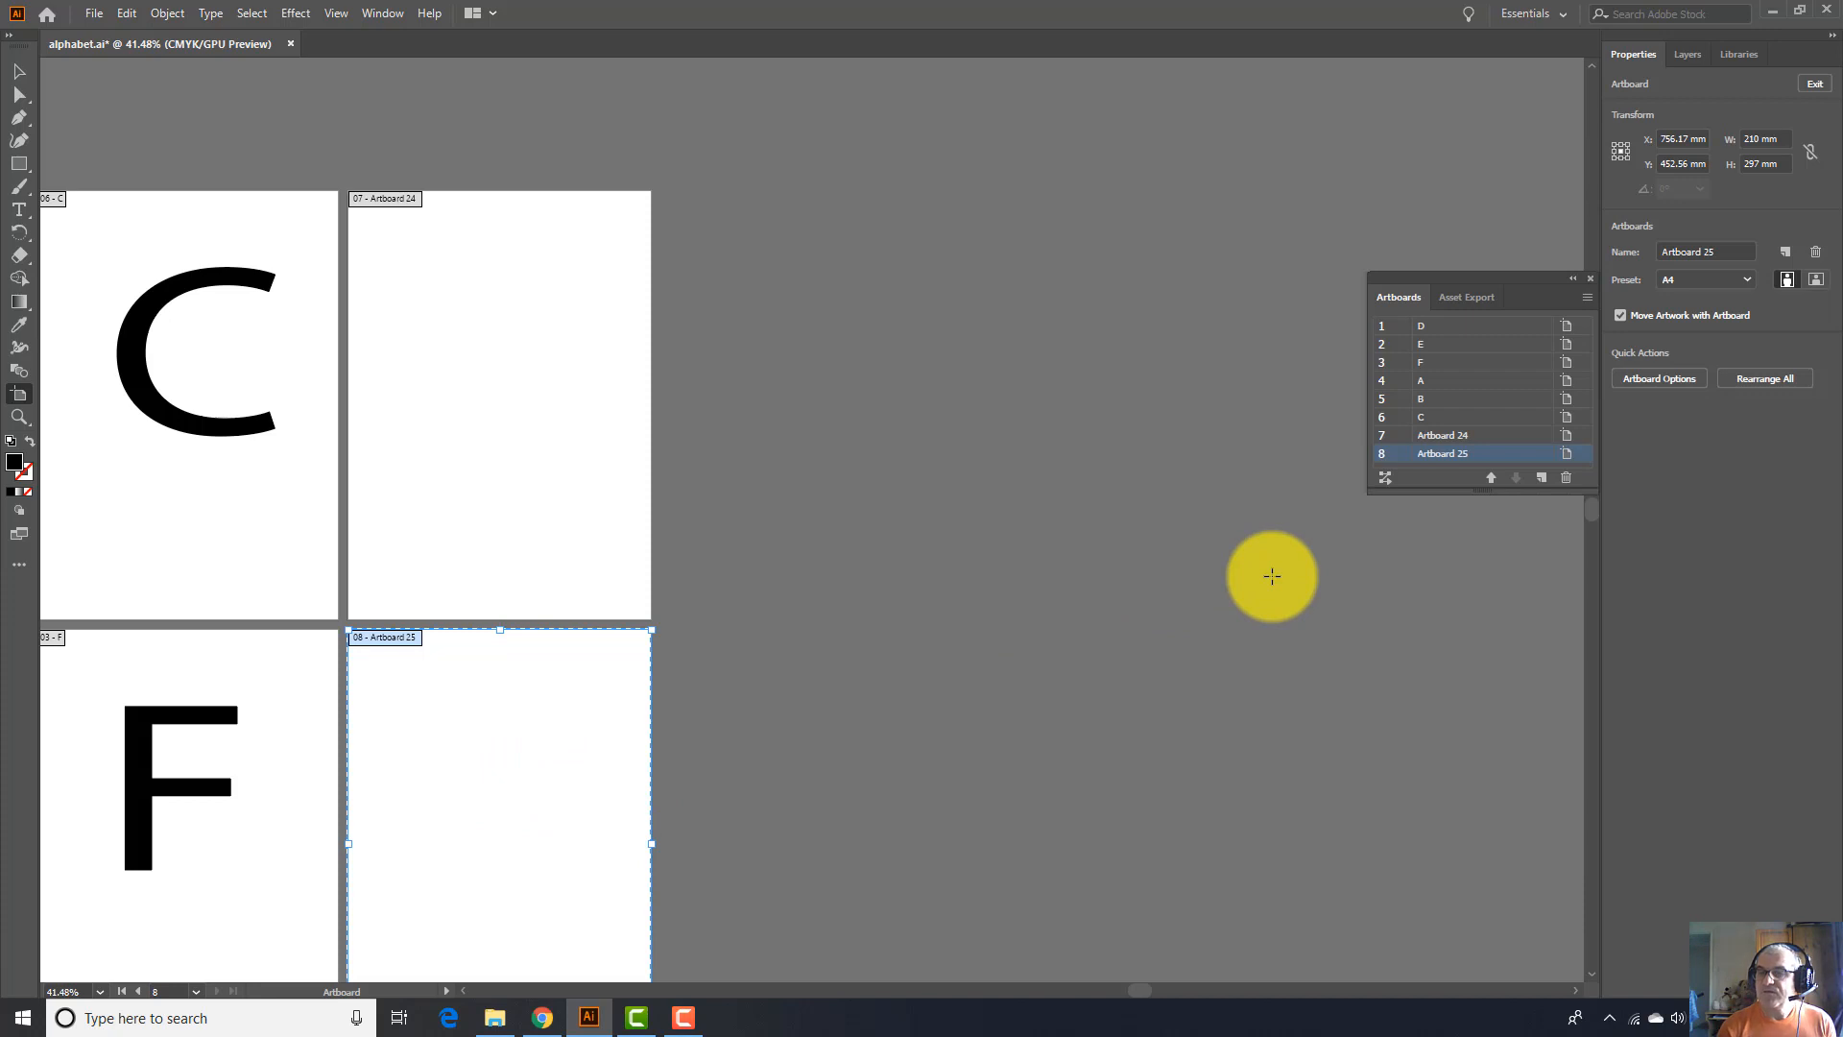
{"action": "left_click", "coordinate": [1567, 477]}
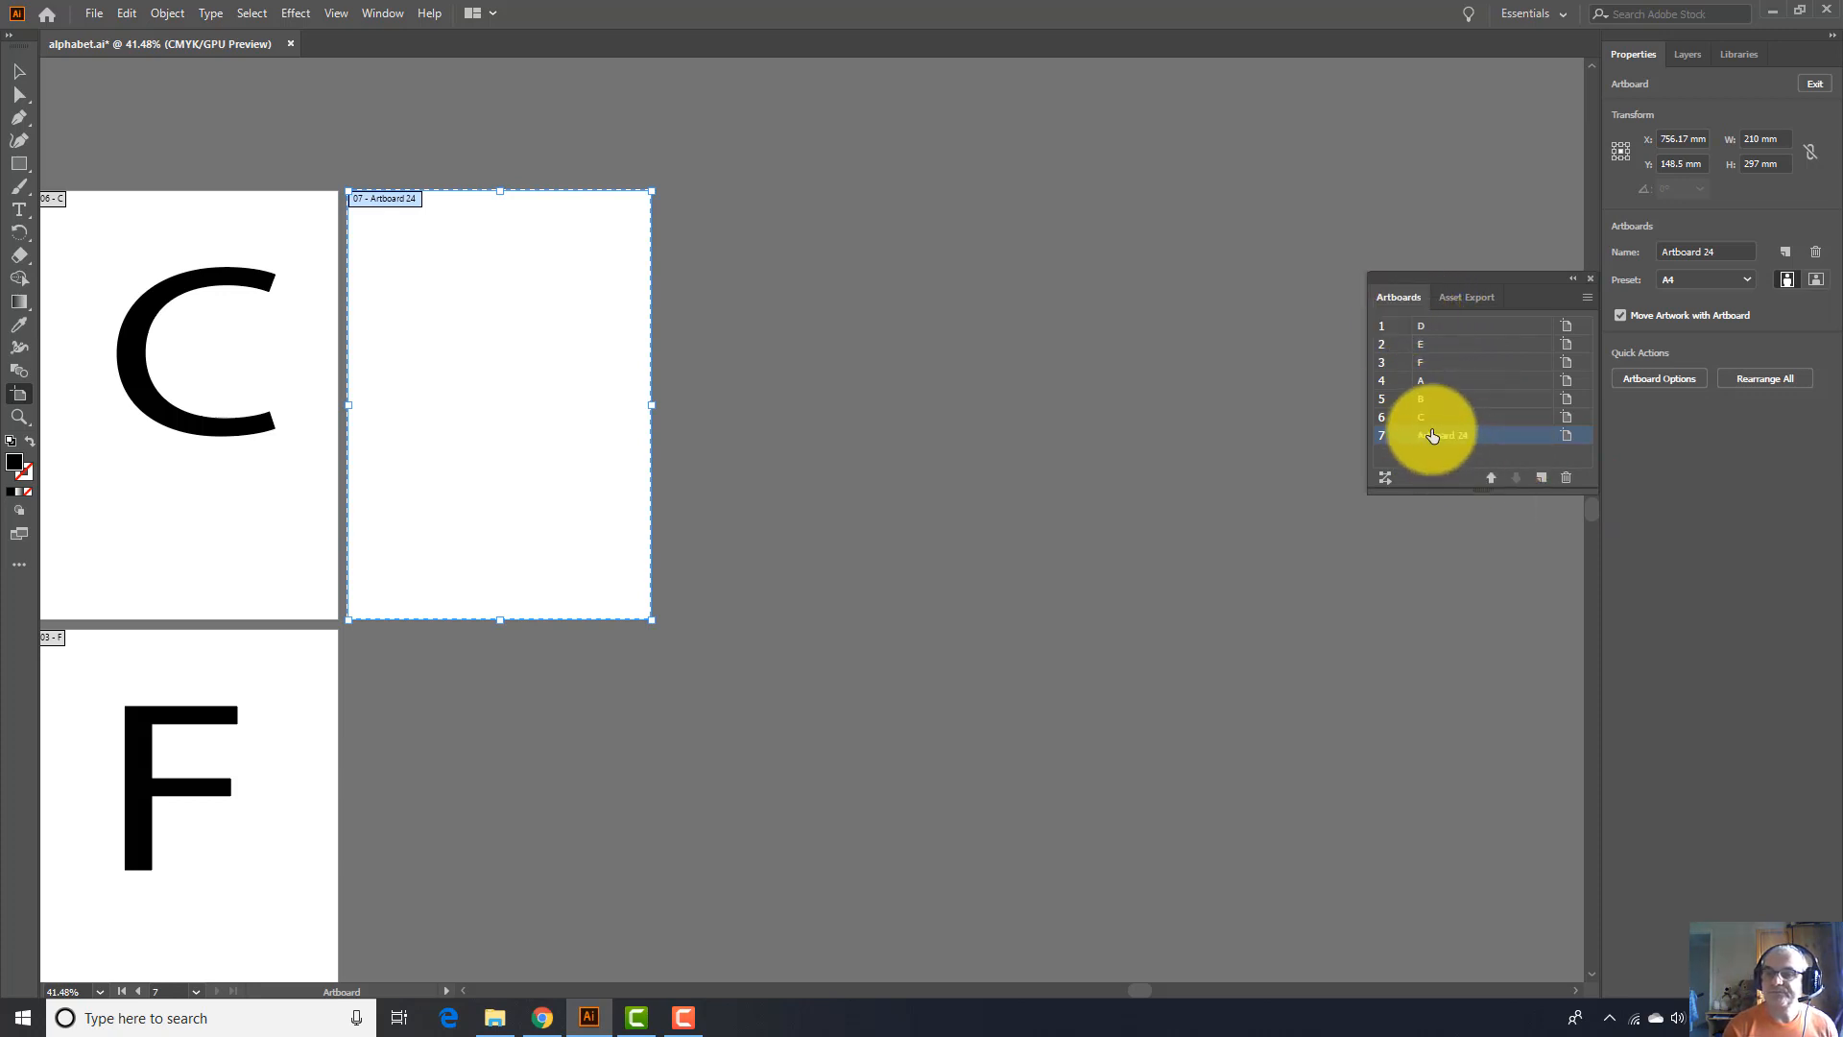
{"action": "left_click", "coordinate": [1567, 477]}
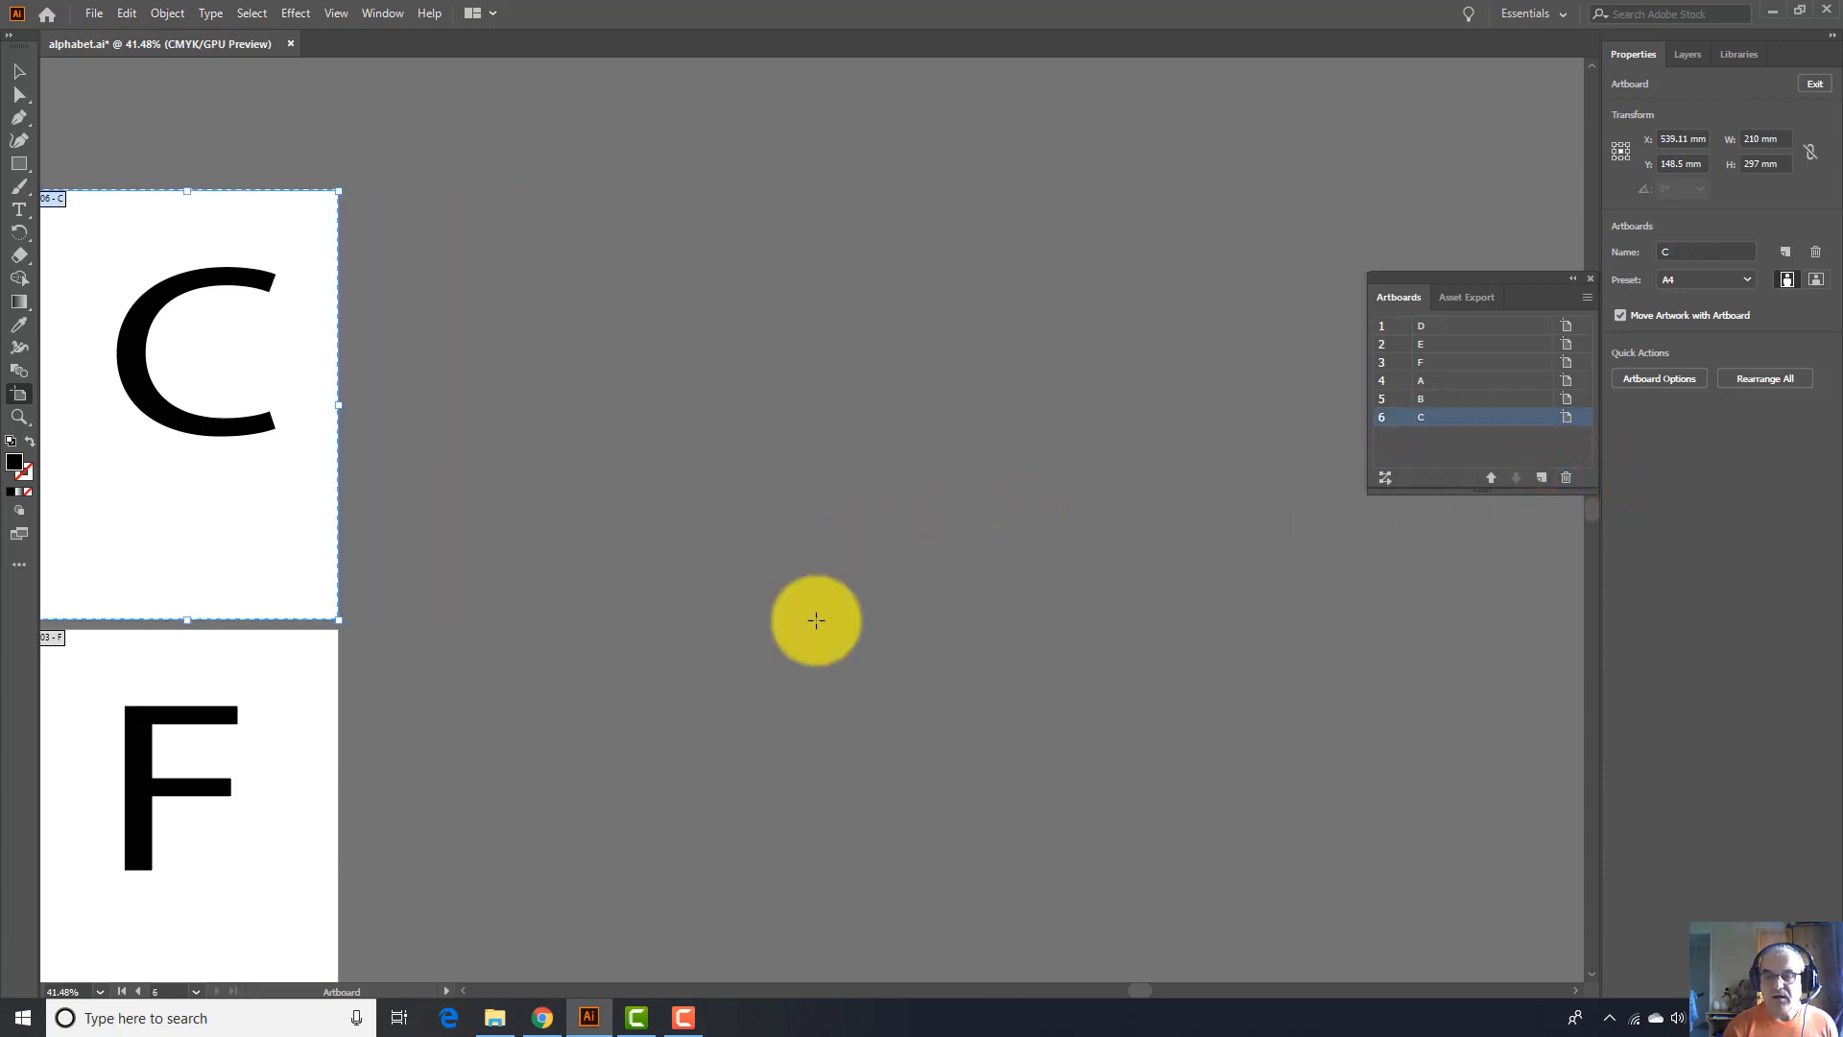
Add a new artboard after C and name it G in its artboard options
{"action": "left_click_drag", "start_coordinate": [1146, 992], "coordinate": [1052, 1000]}
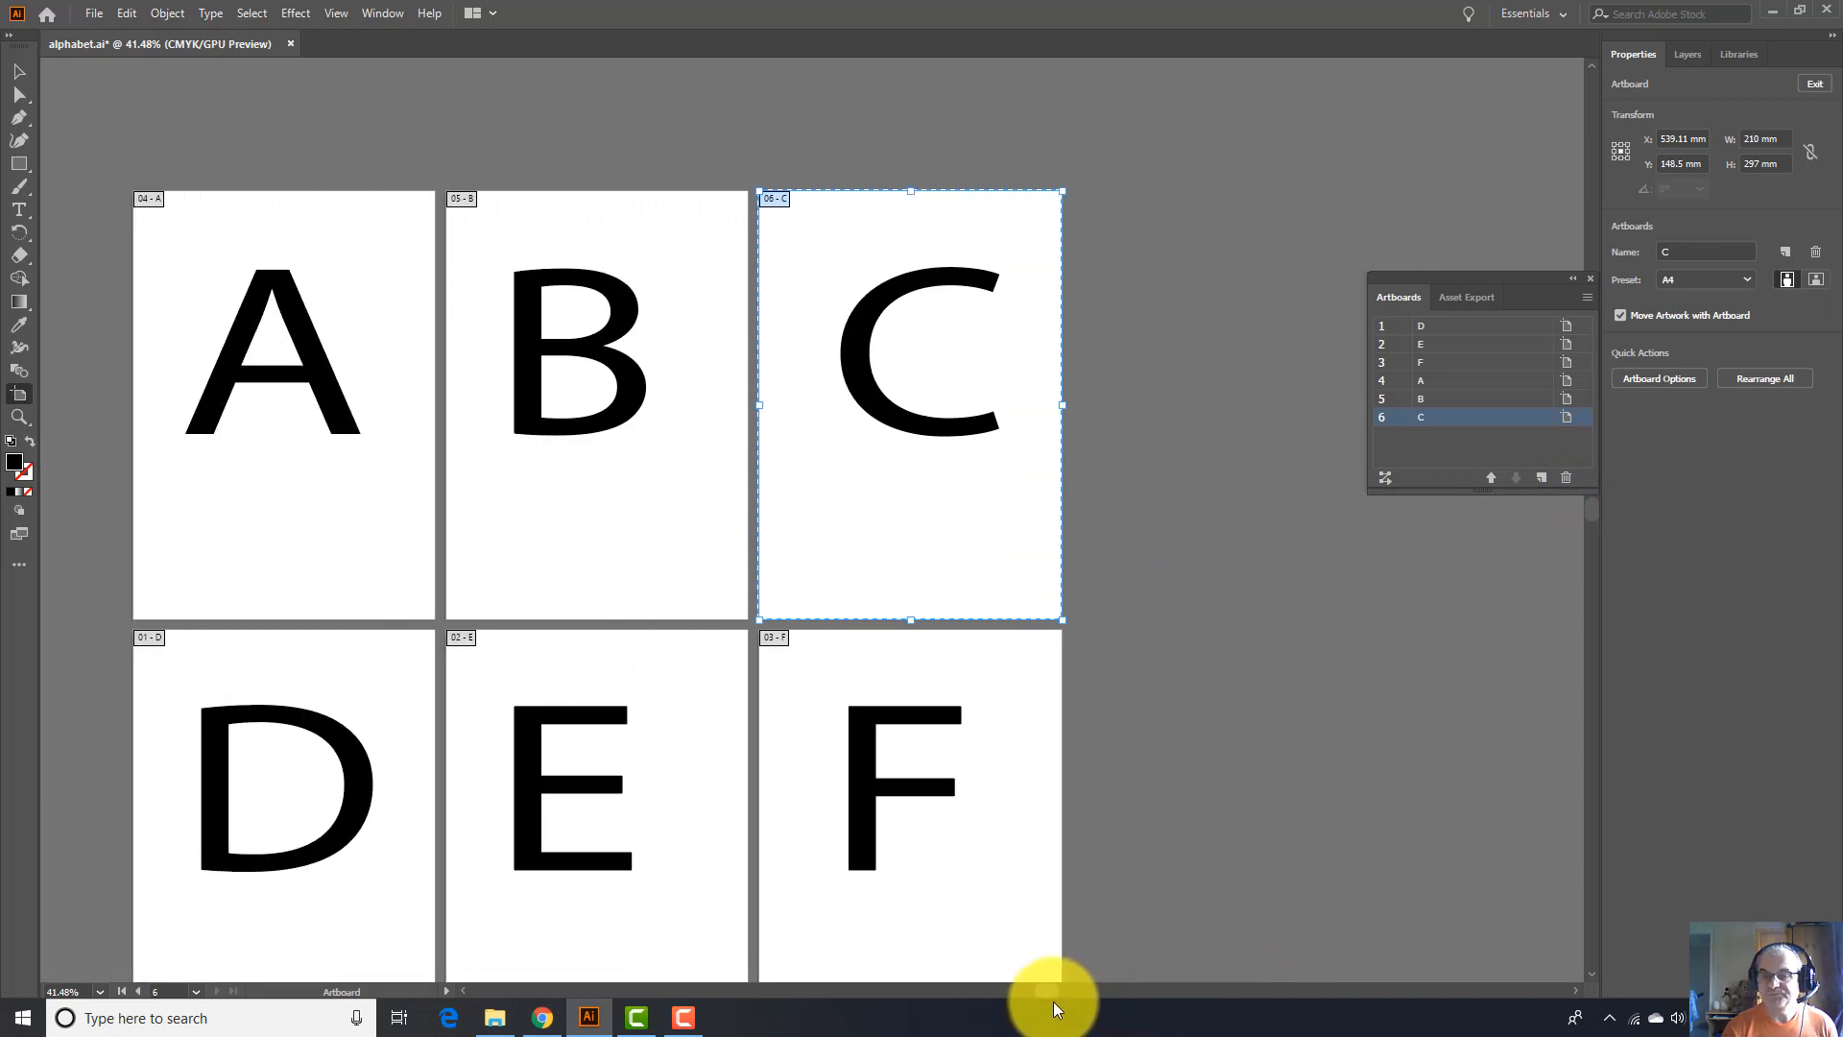
{"action": "scroll", "coordinate": [1191, 672], "scroll_direction": "down", "scroll_amount": 2}
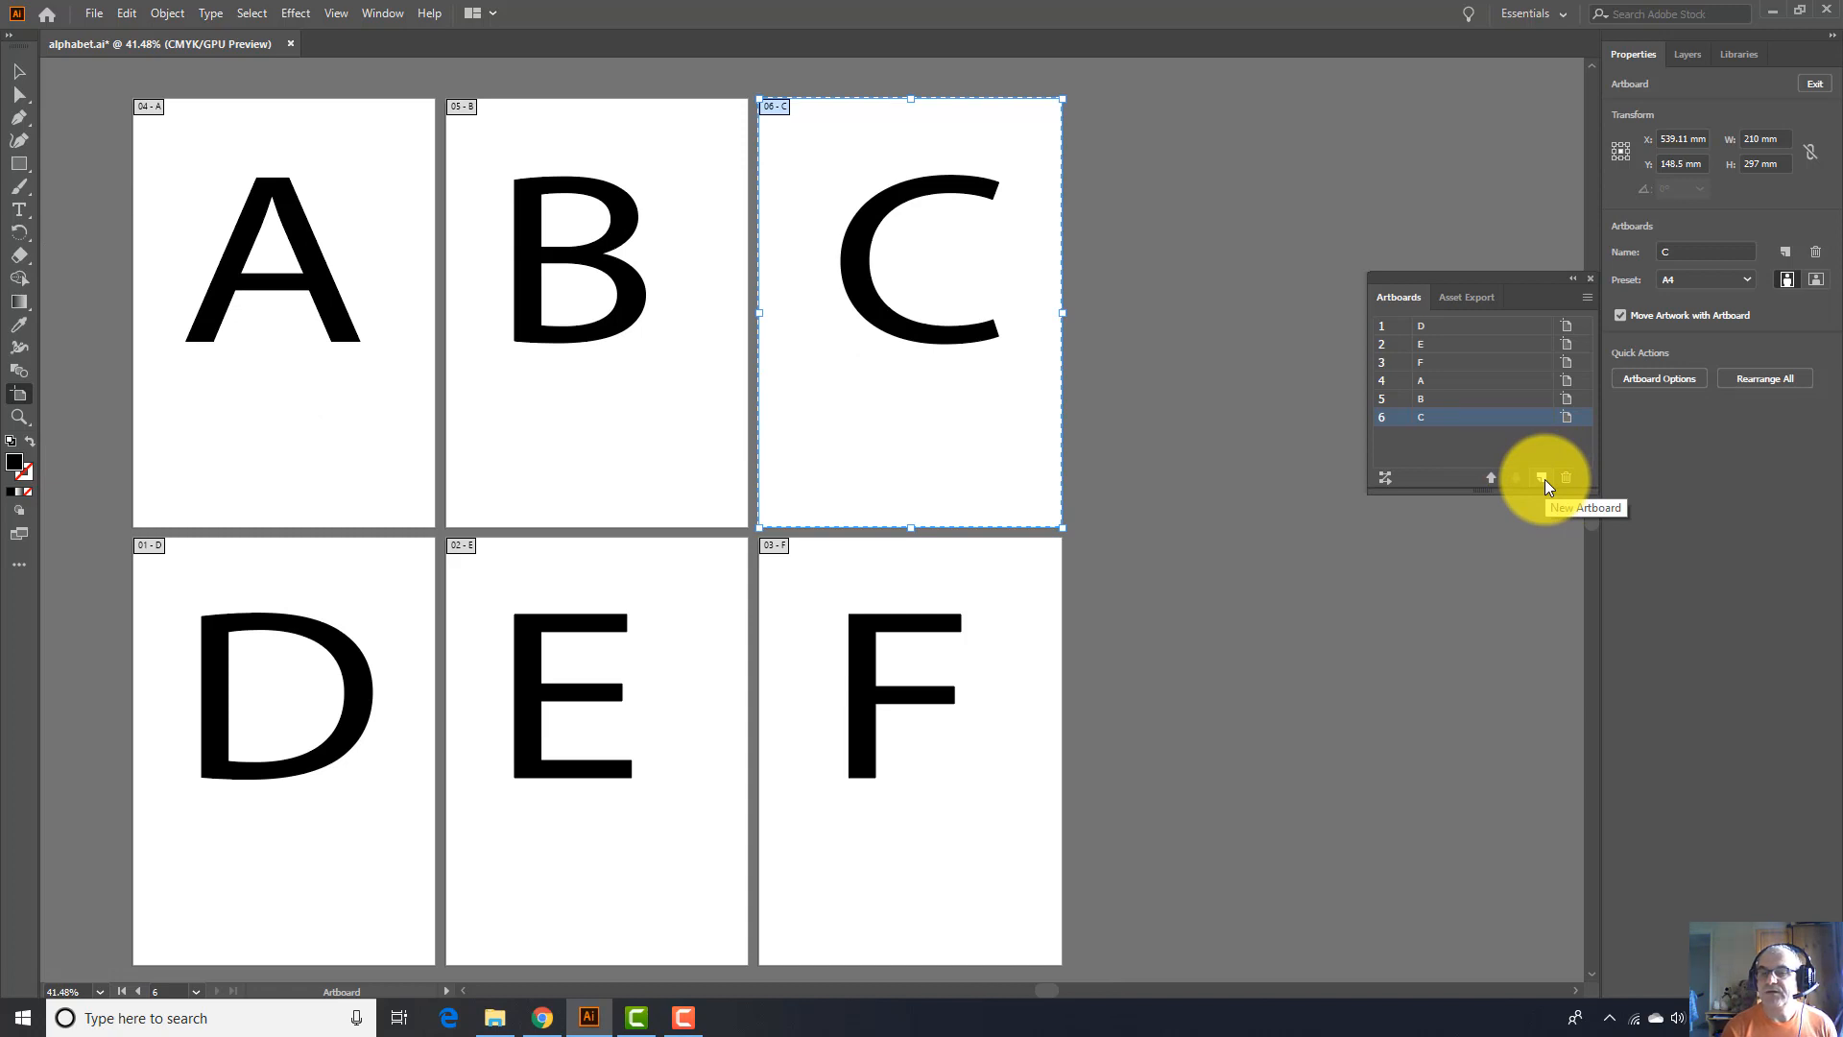
{"action": "left_click", "coordinate": [1543, 478]}
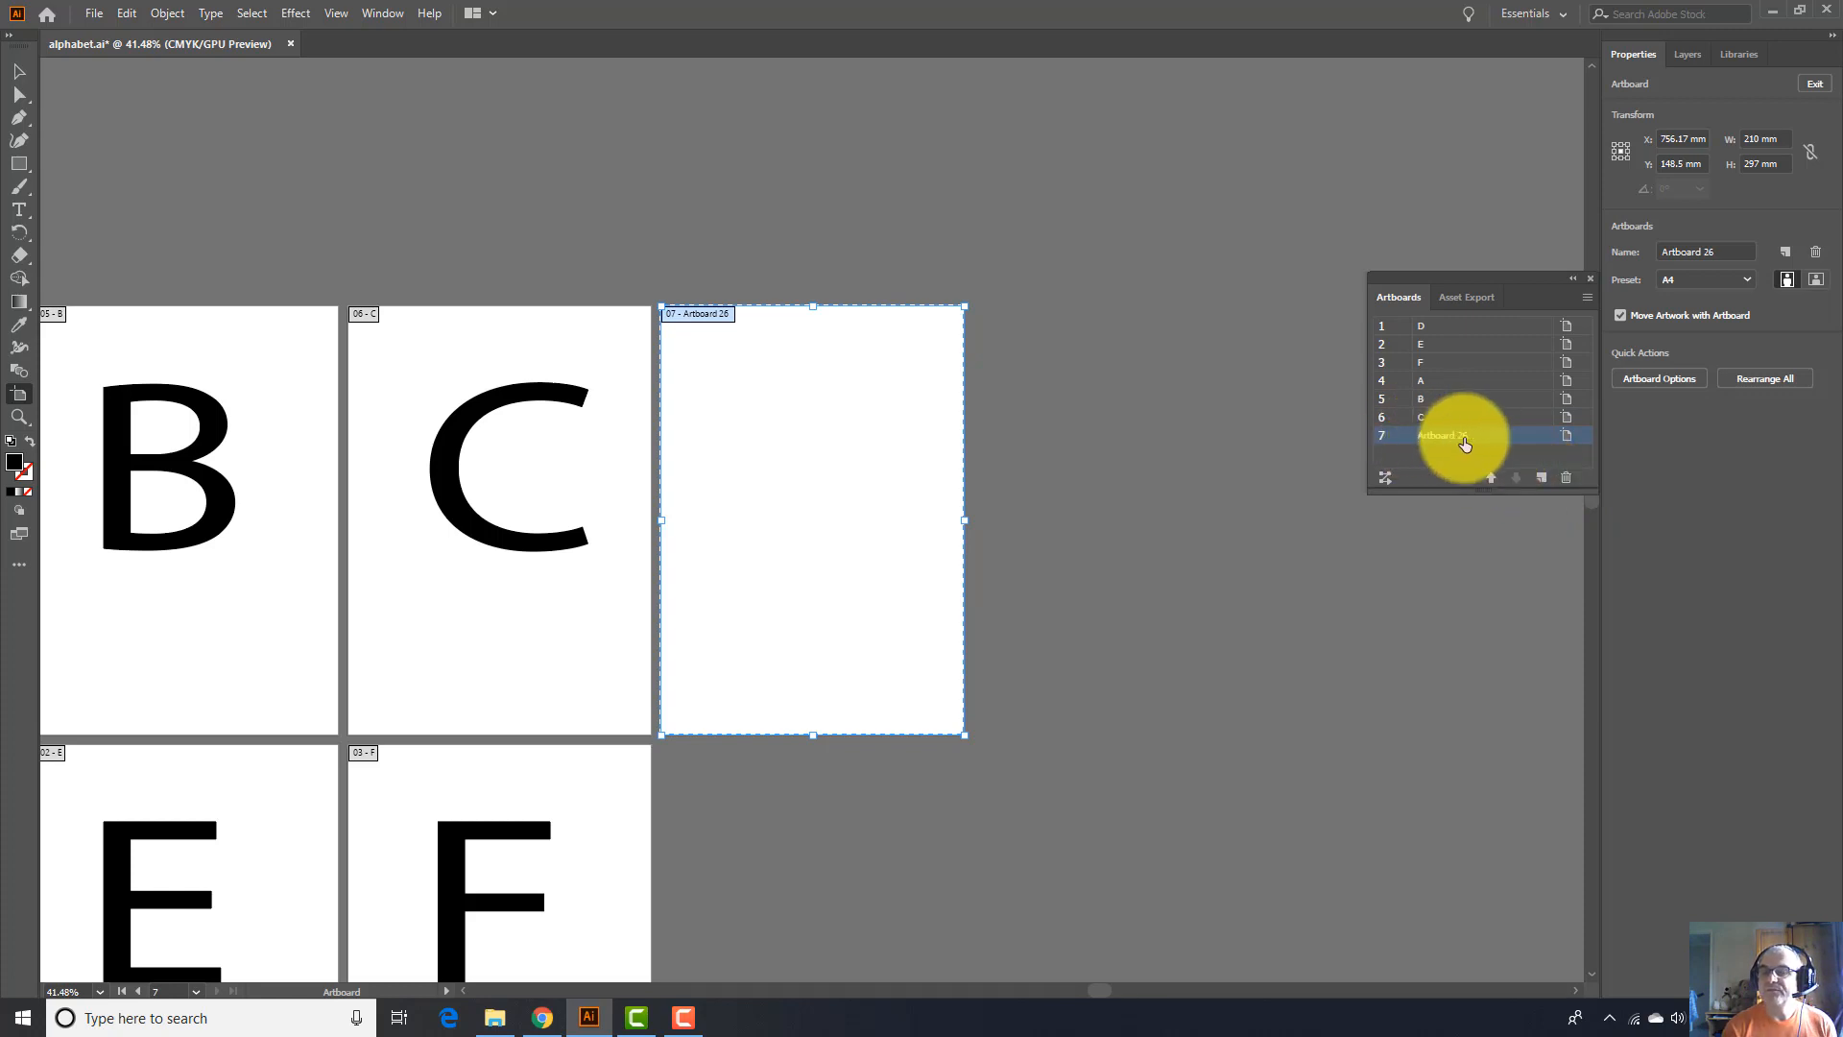
{"action": "left_click", "coordinate": [1570, 437]}
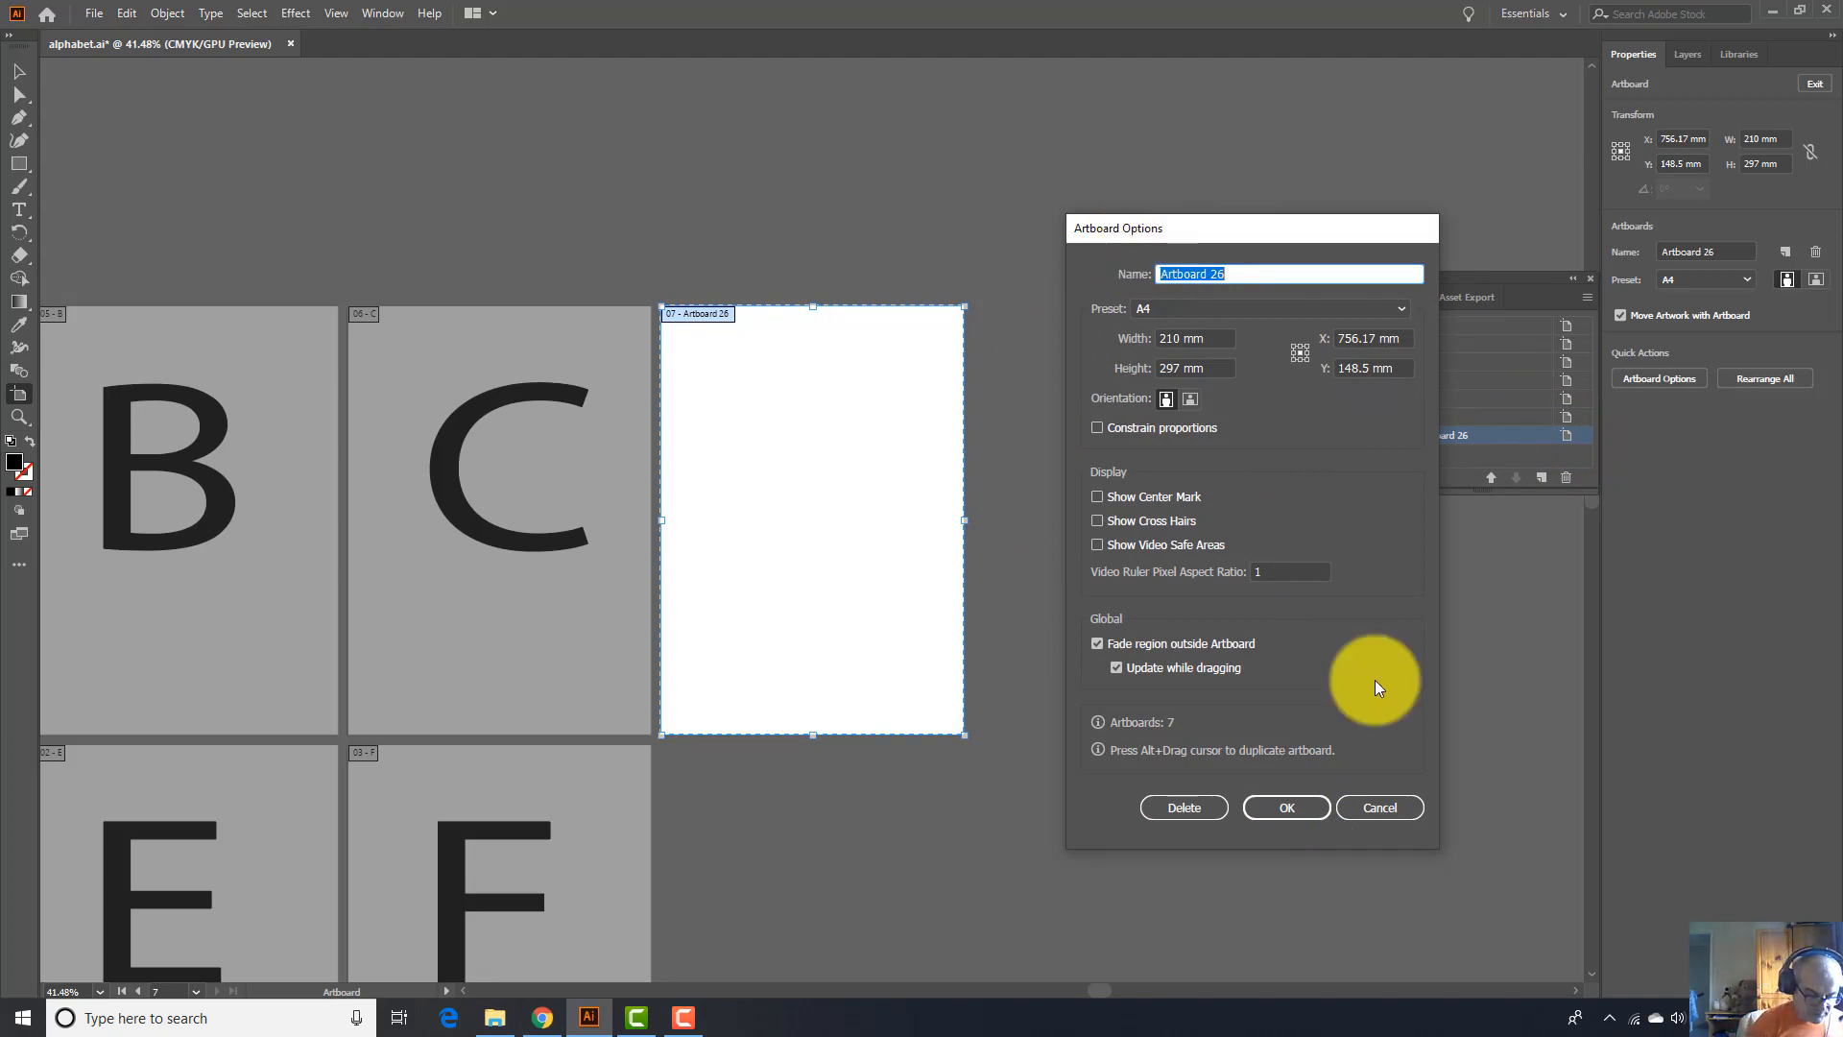
{"action": "type", "text": "G"}
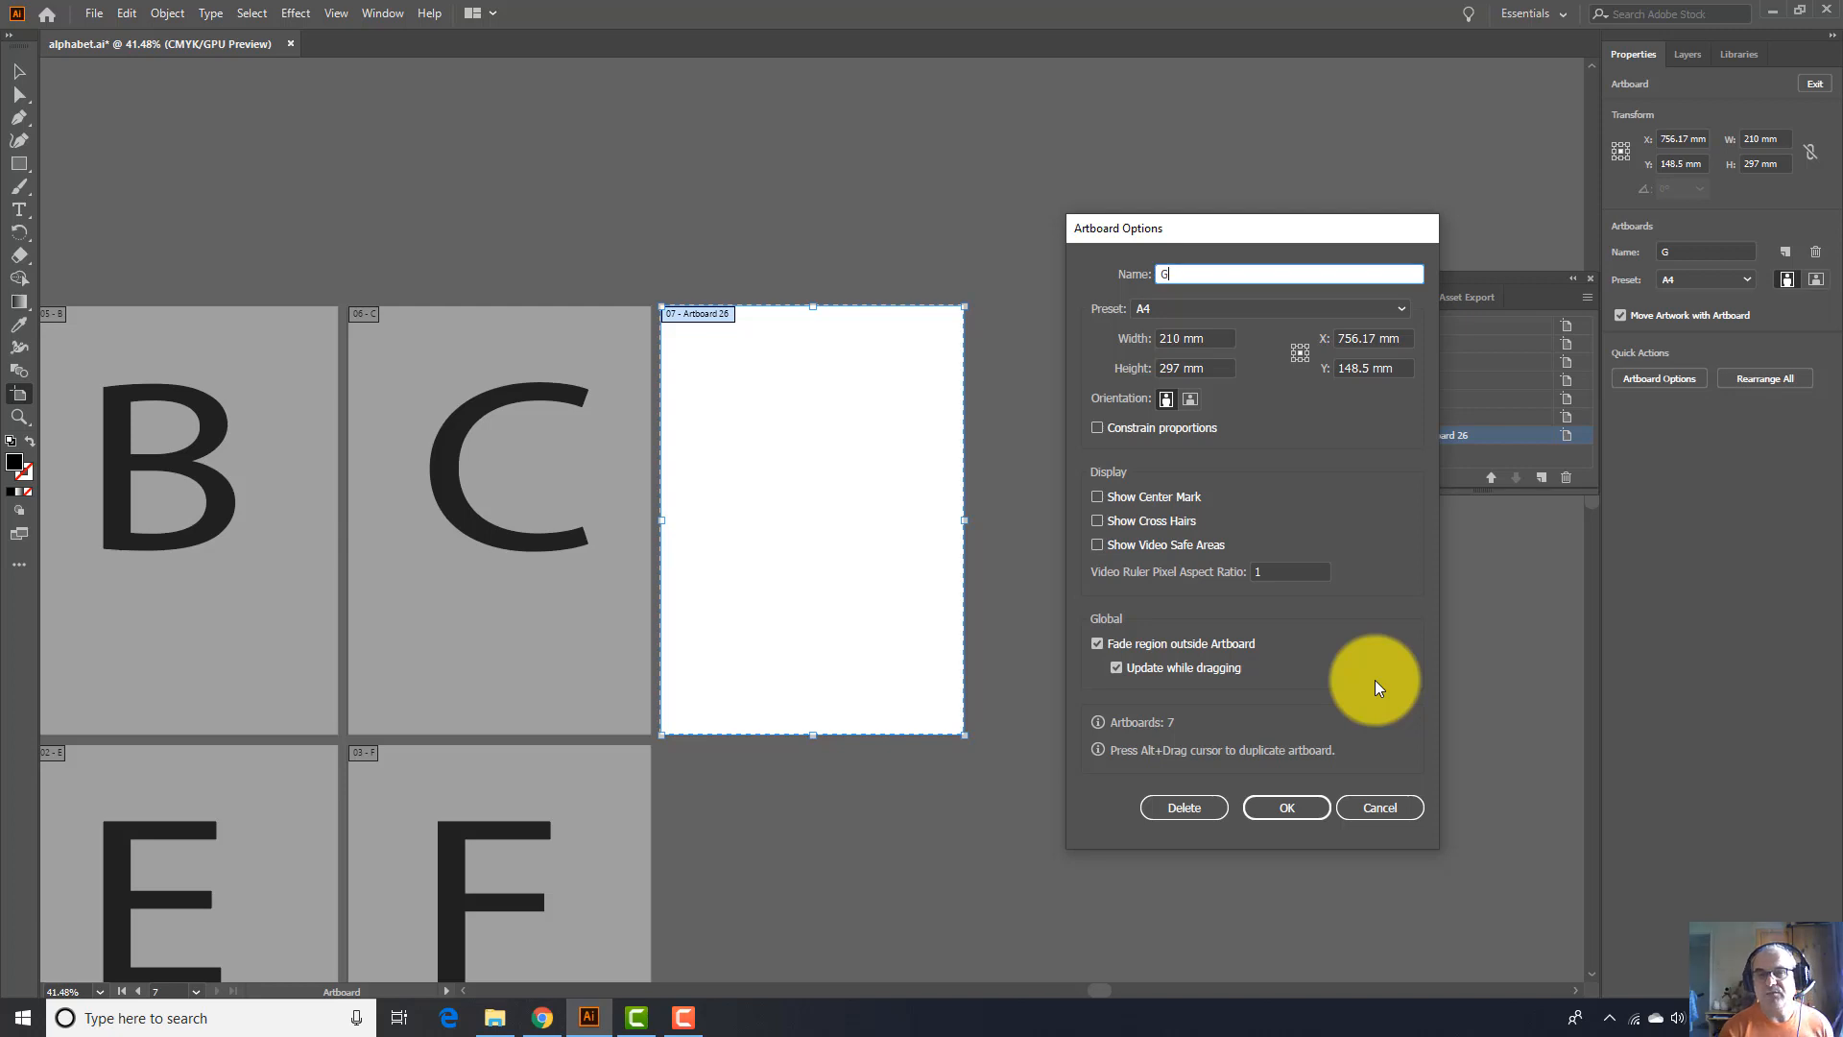
{"action": "left_click", "coordinate": [1288, 808]}
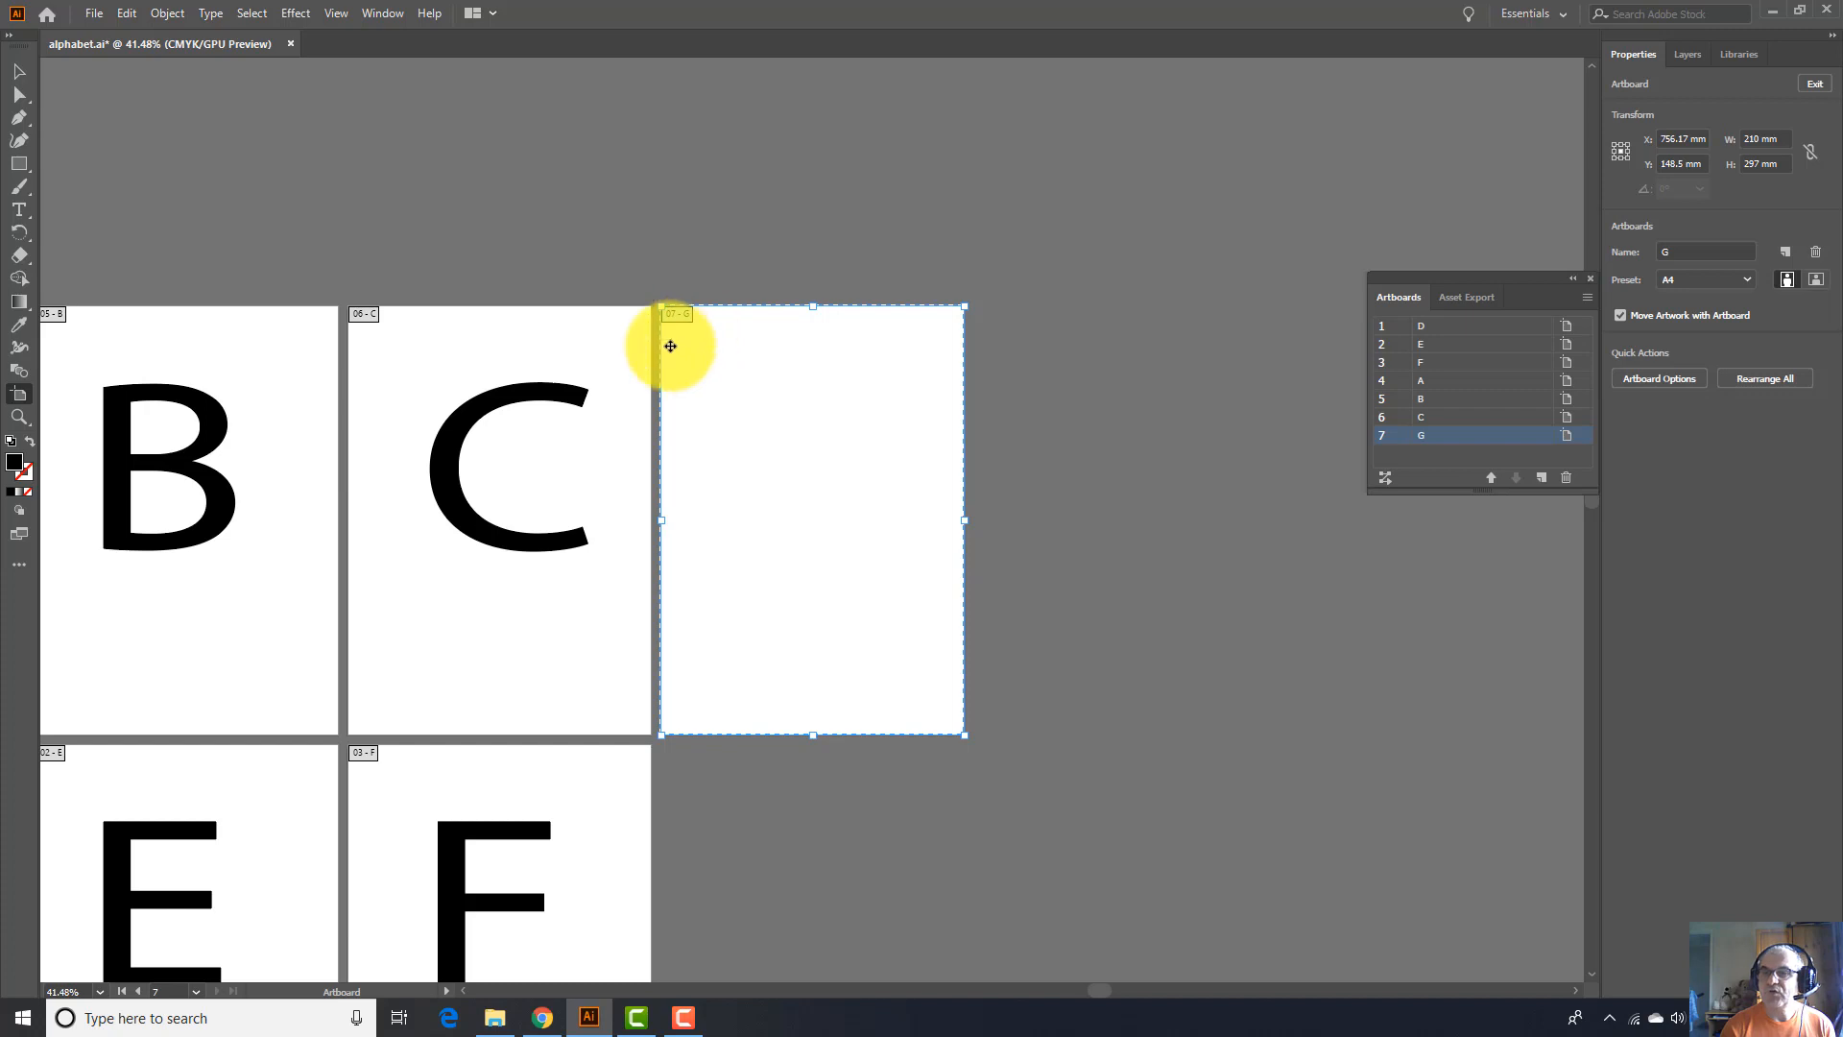
Rename artboard G as H directly in the artboard list and delete that artboard
{"action": "double_click", "coordinate": [1423, 440]}
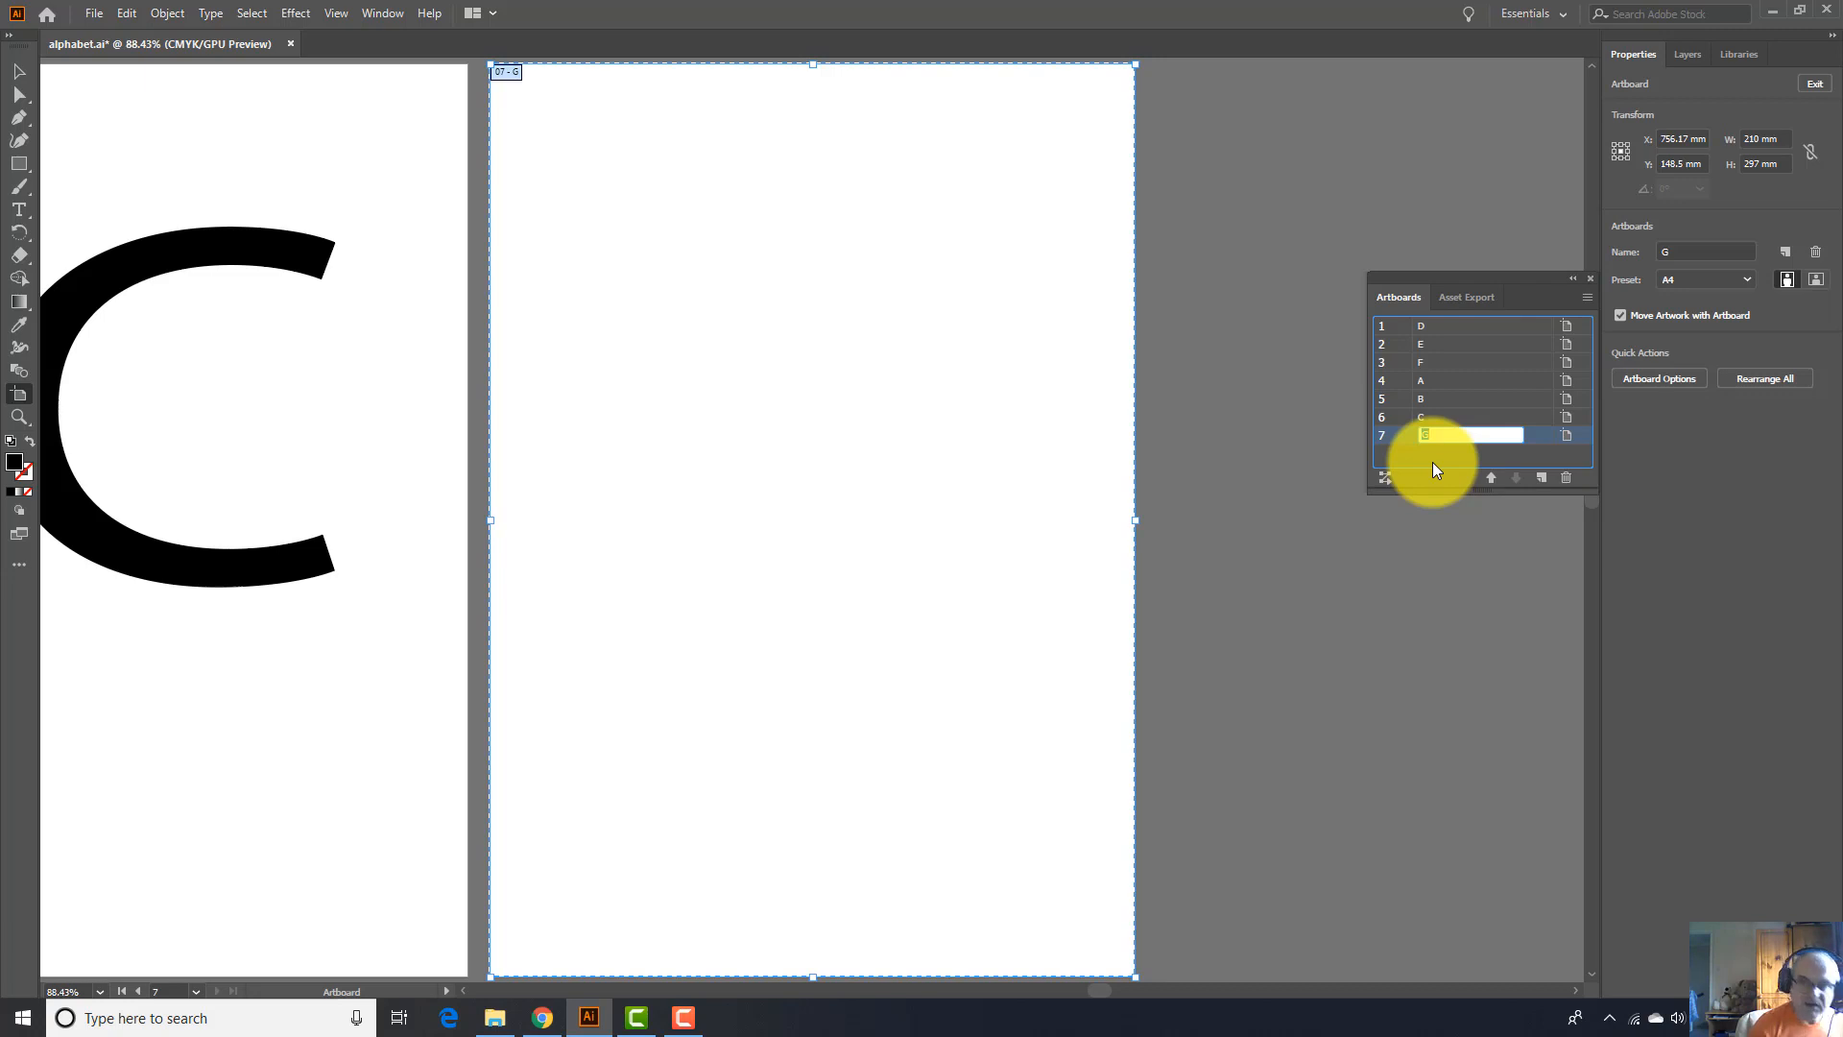
{"action": "key", "text": "Return"}
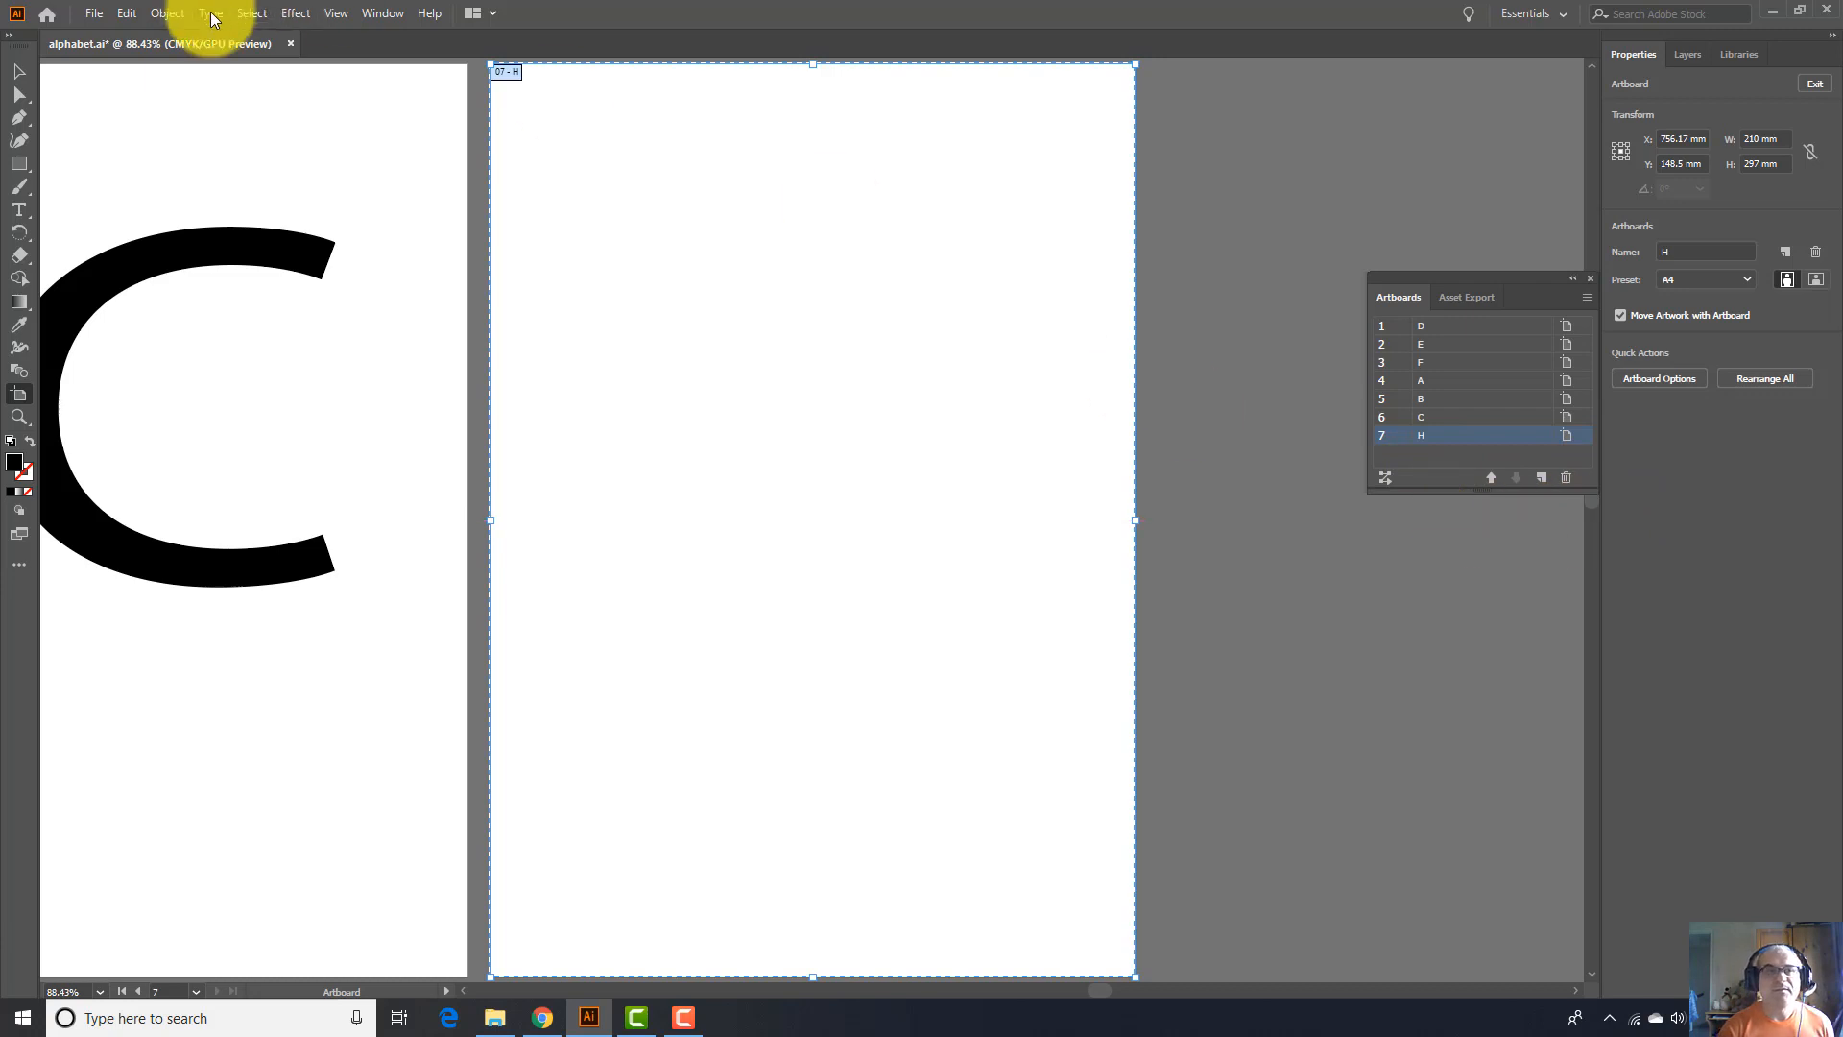
{"action": "left_click", "coordinate": [335, 12]}
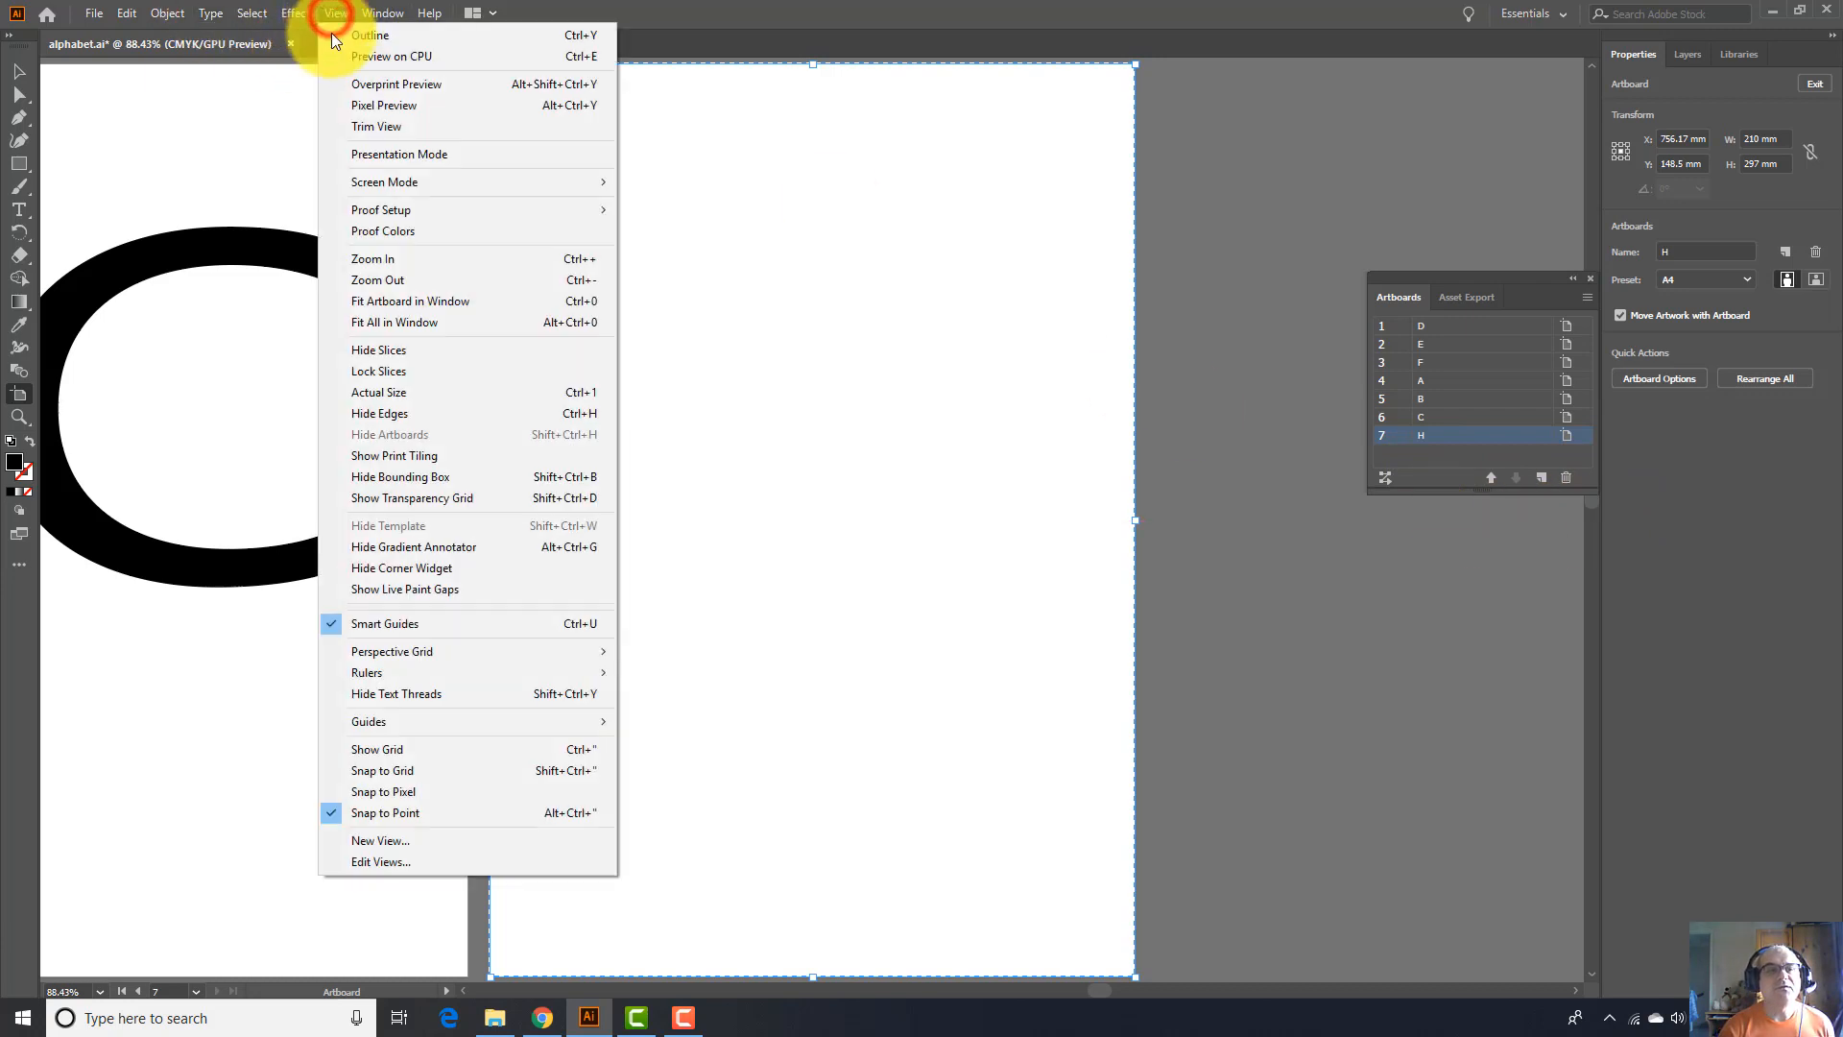
{"action": "left_click", "coordinate": [374, 322]}
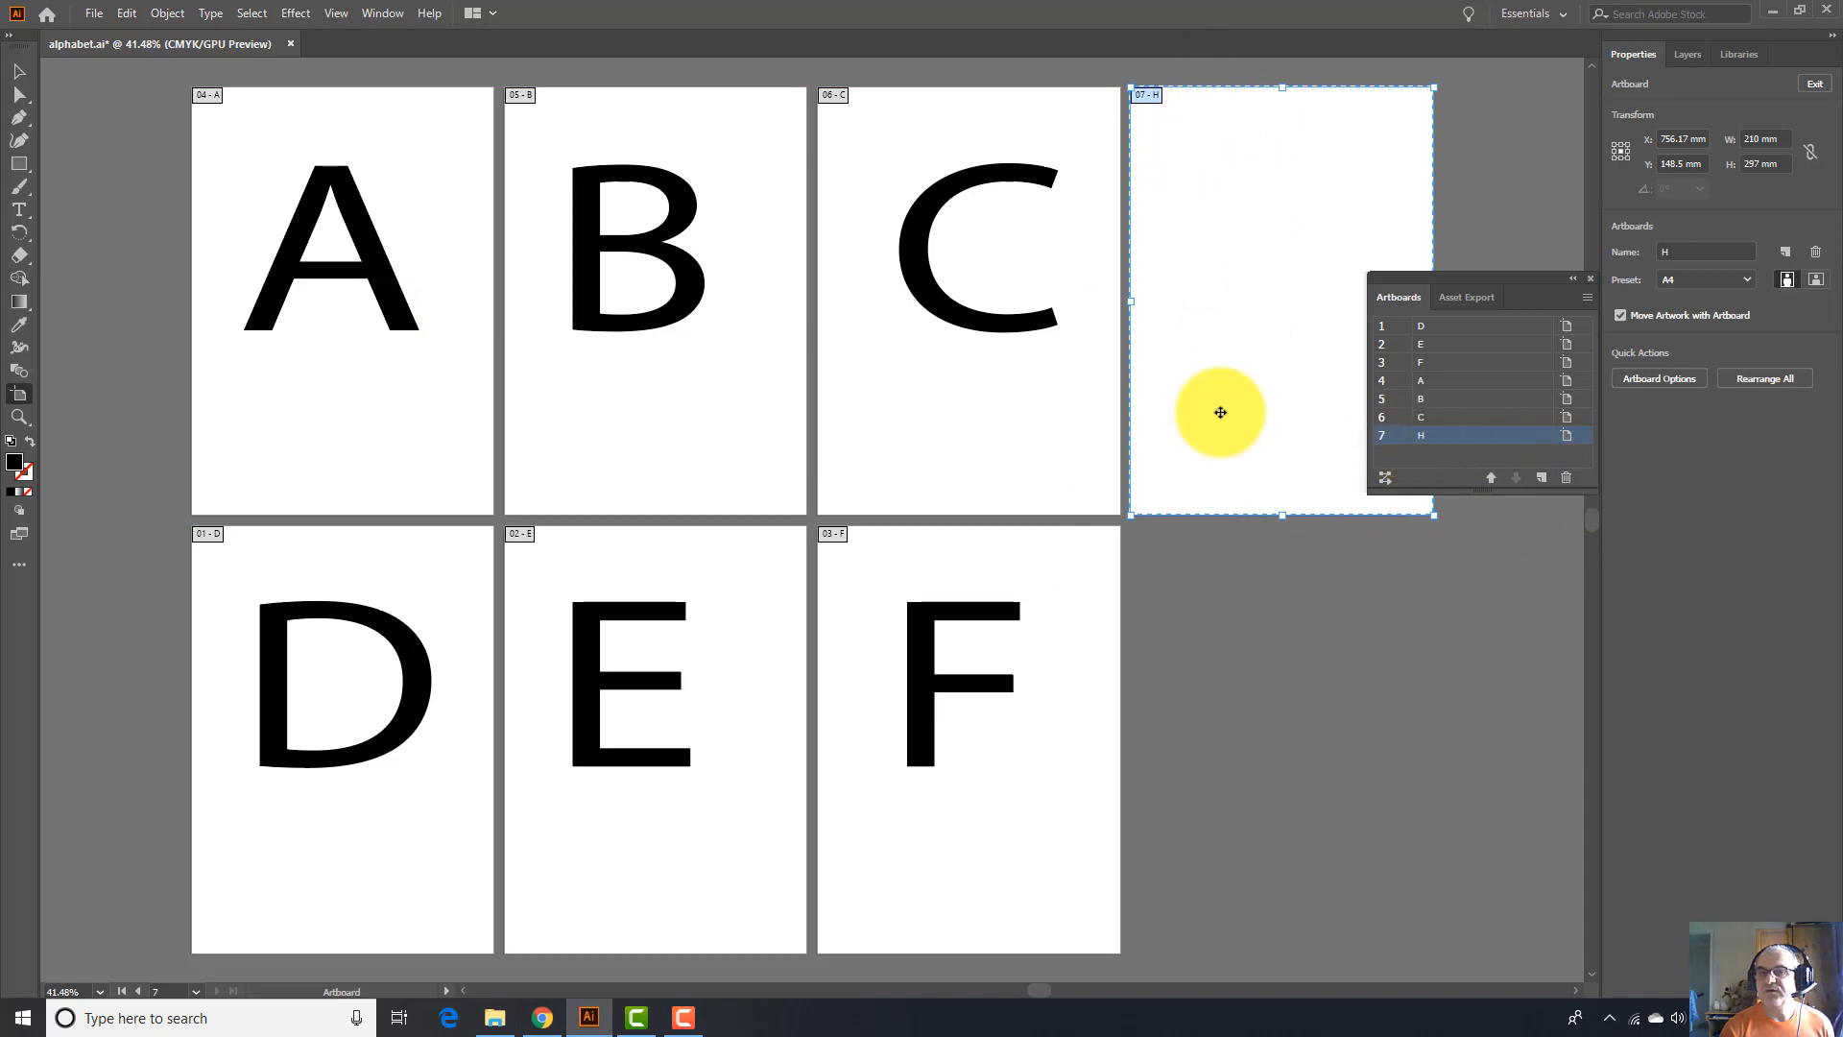
{"action": "left_click", "coordinate": [1565, 476]}
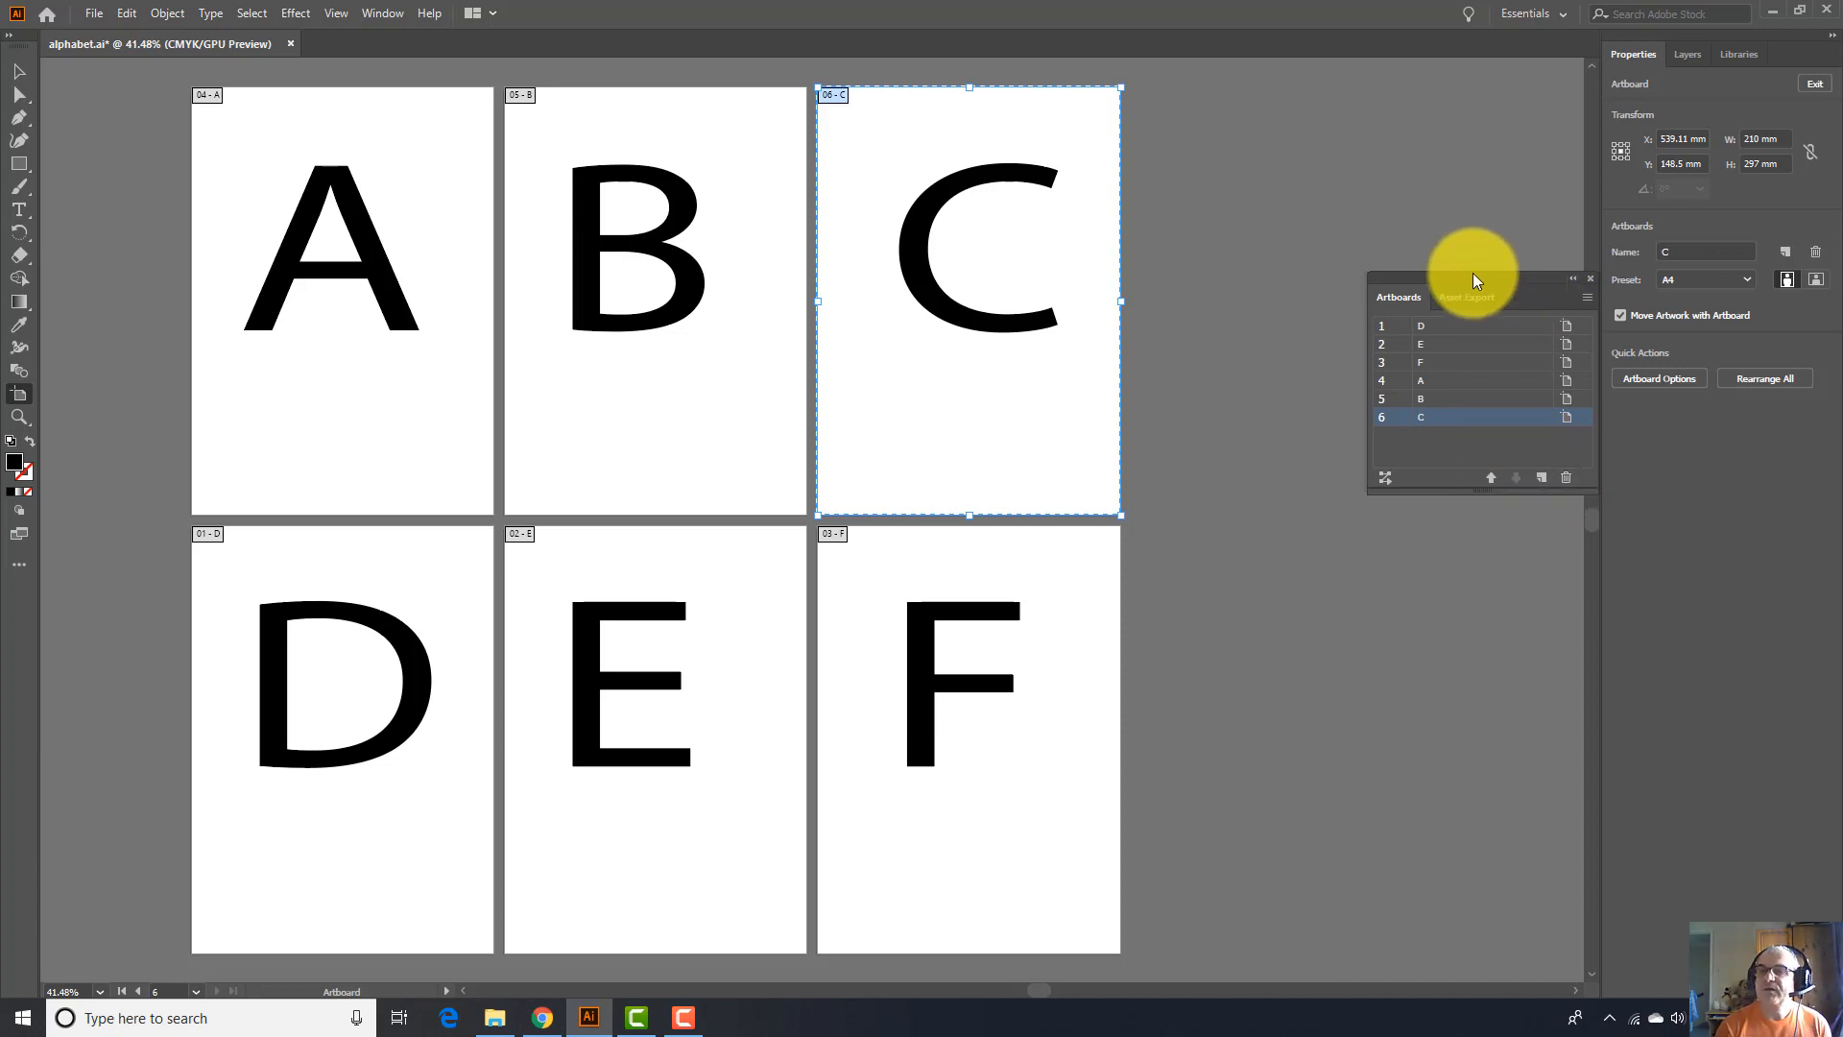
Dock the floating Artboards panel with Properties, Layers and Libraries, and reset the Essentials workspace
{"action": "left_click_drag", "start_coordinate": [1466, 276], "coordinate": [1751, 65]}
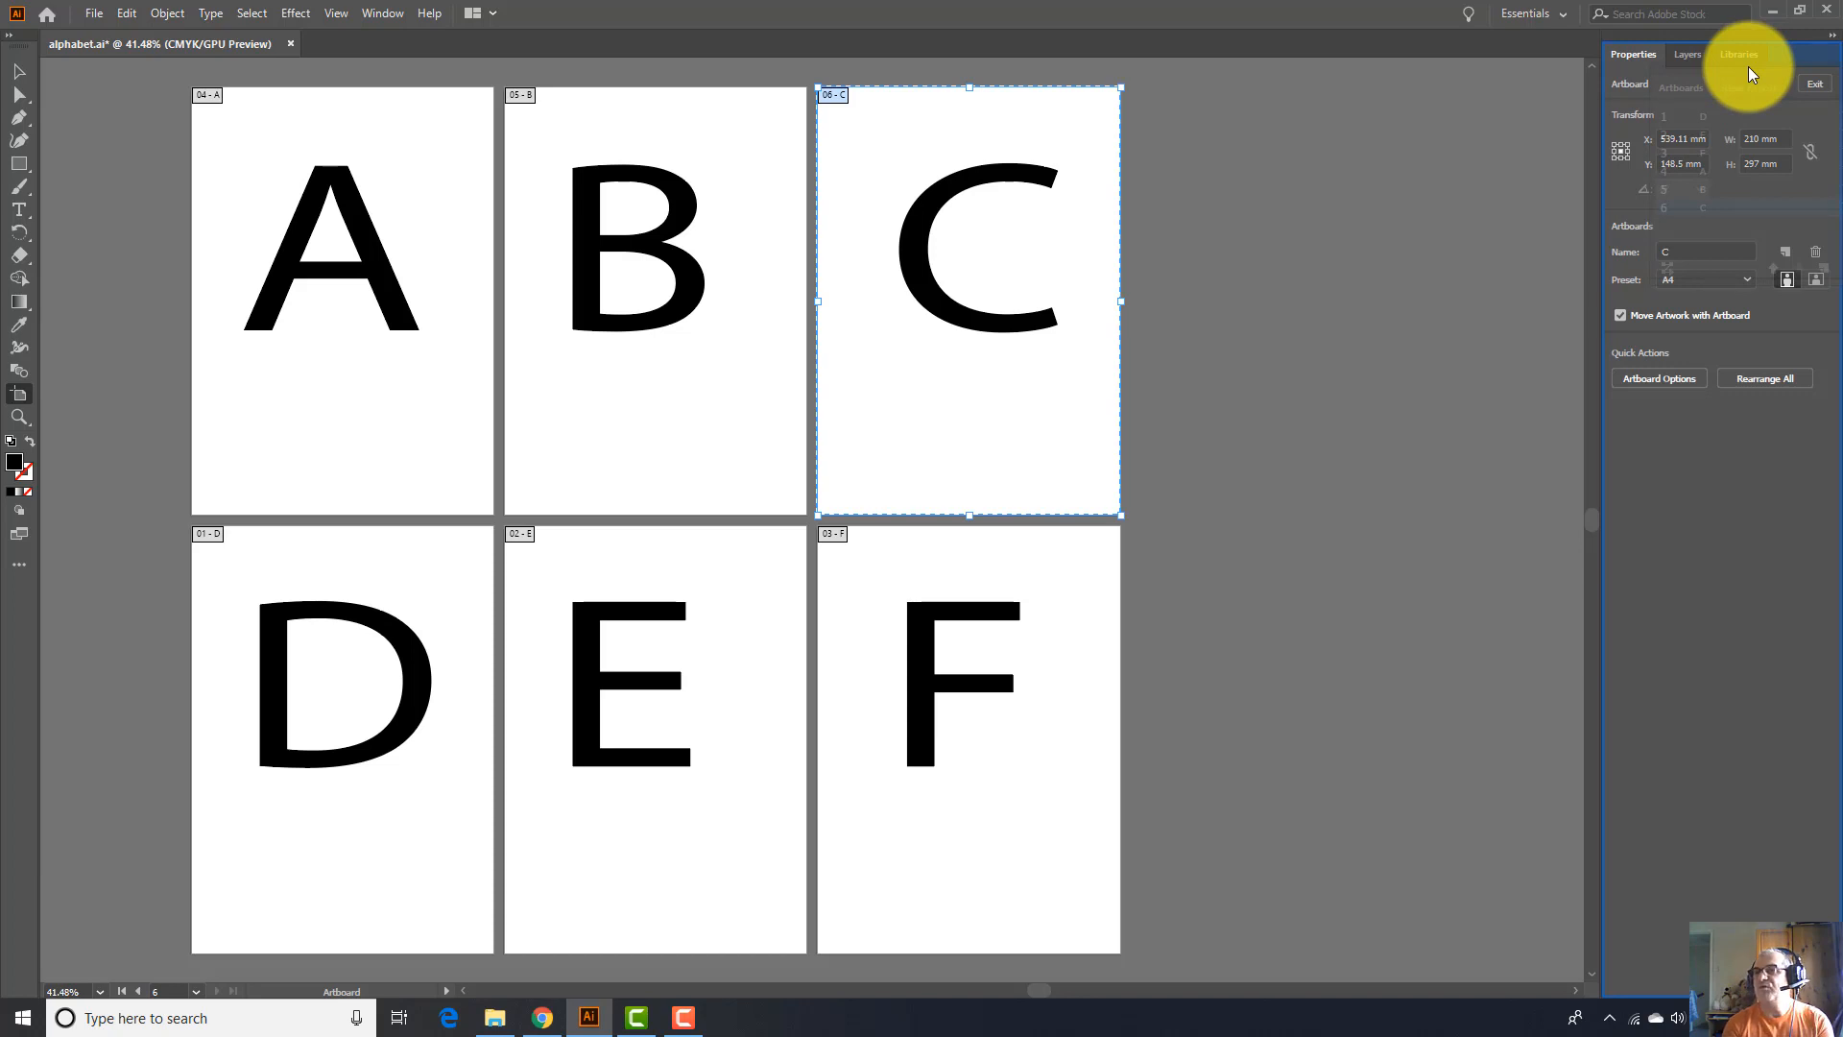
{"action": "left_click_drag", "start_coordinate": [1748, 66], "coordinate": [1748, 66]}
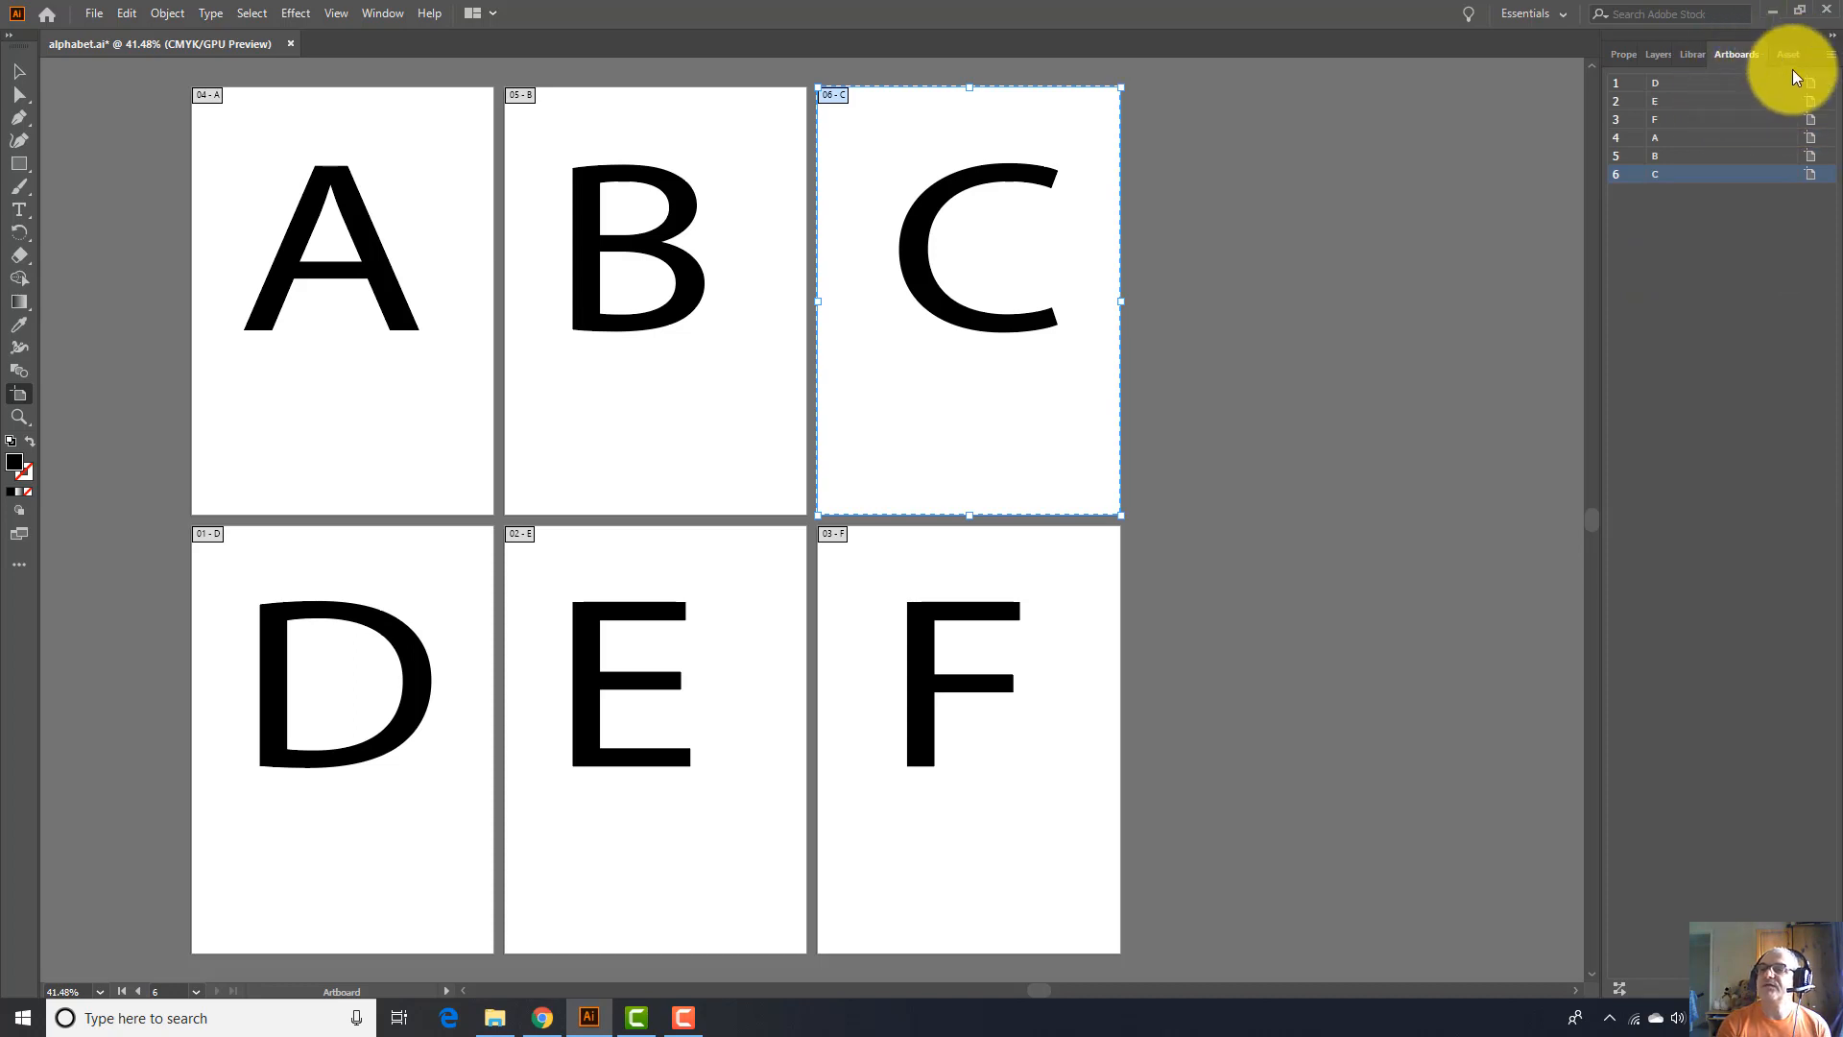
{"action": "left_click", "coordinate": [1562, 15]}
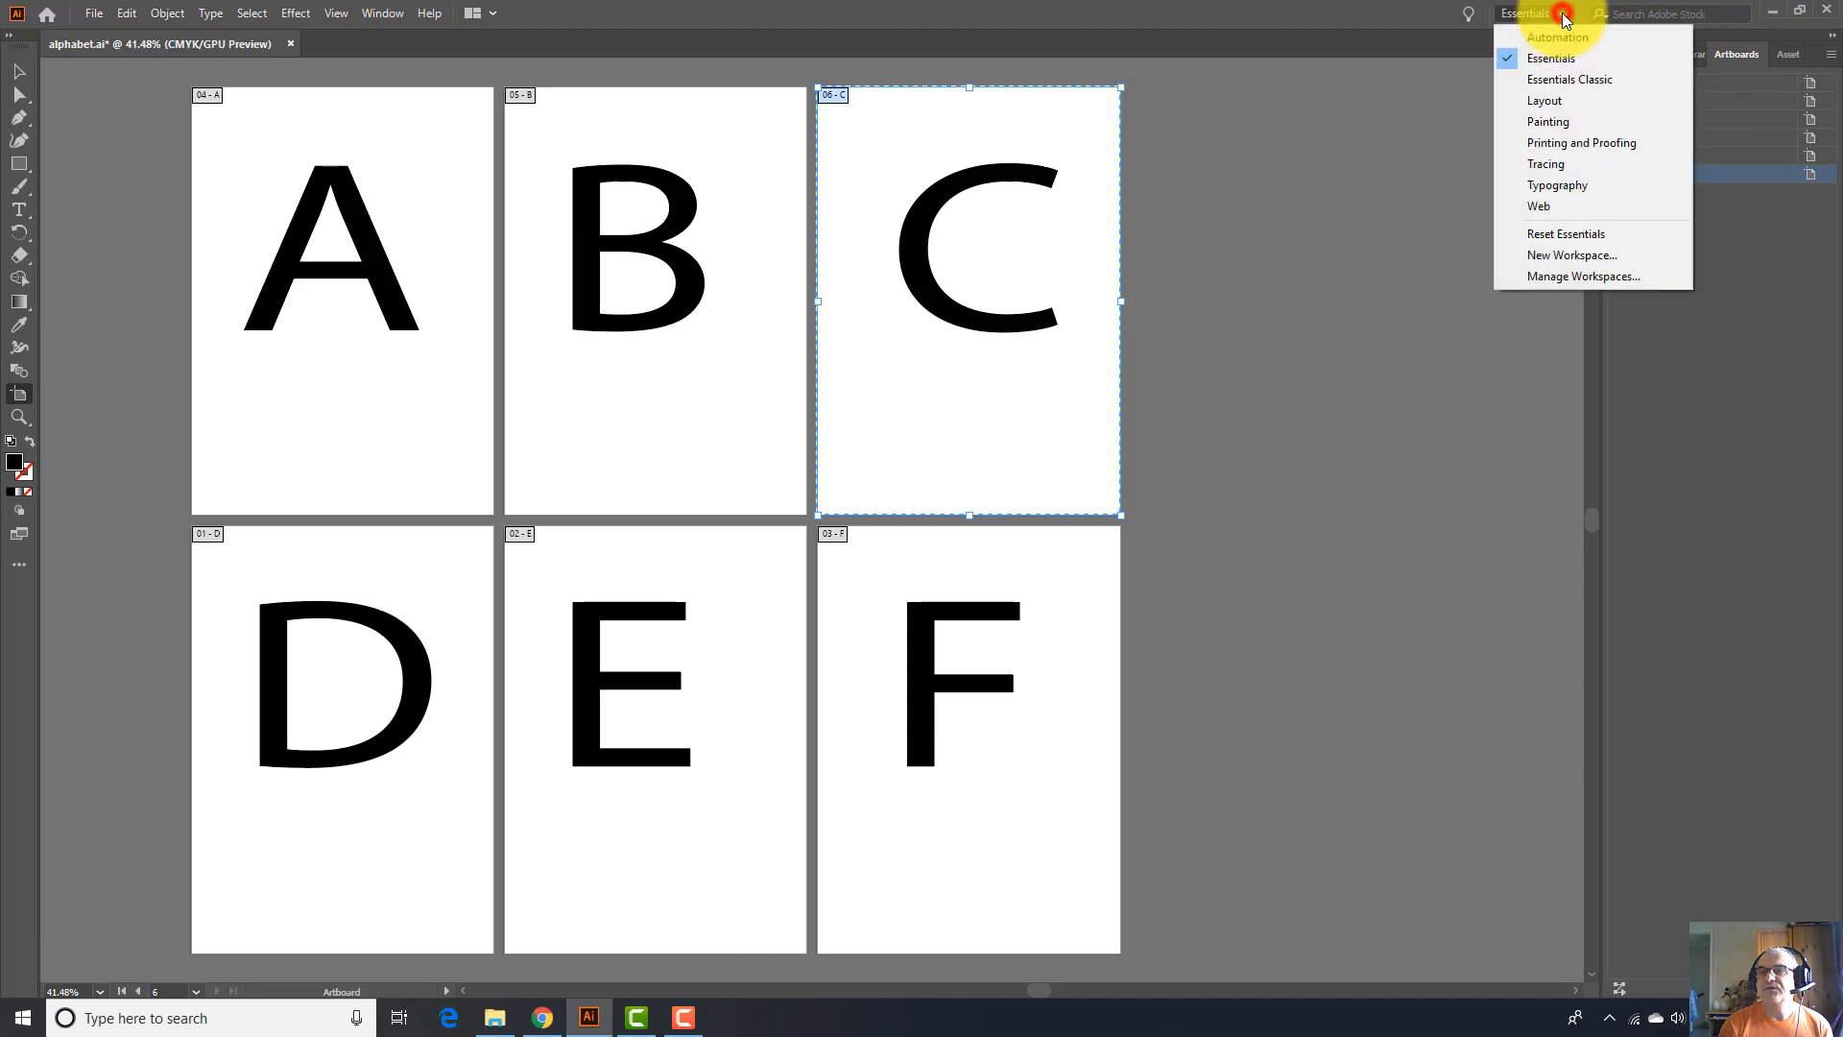
{"action": "left_click", "coordinate": [1571, 236]}
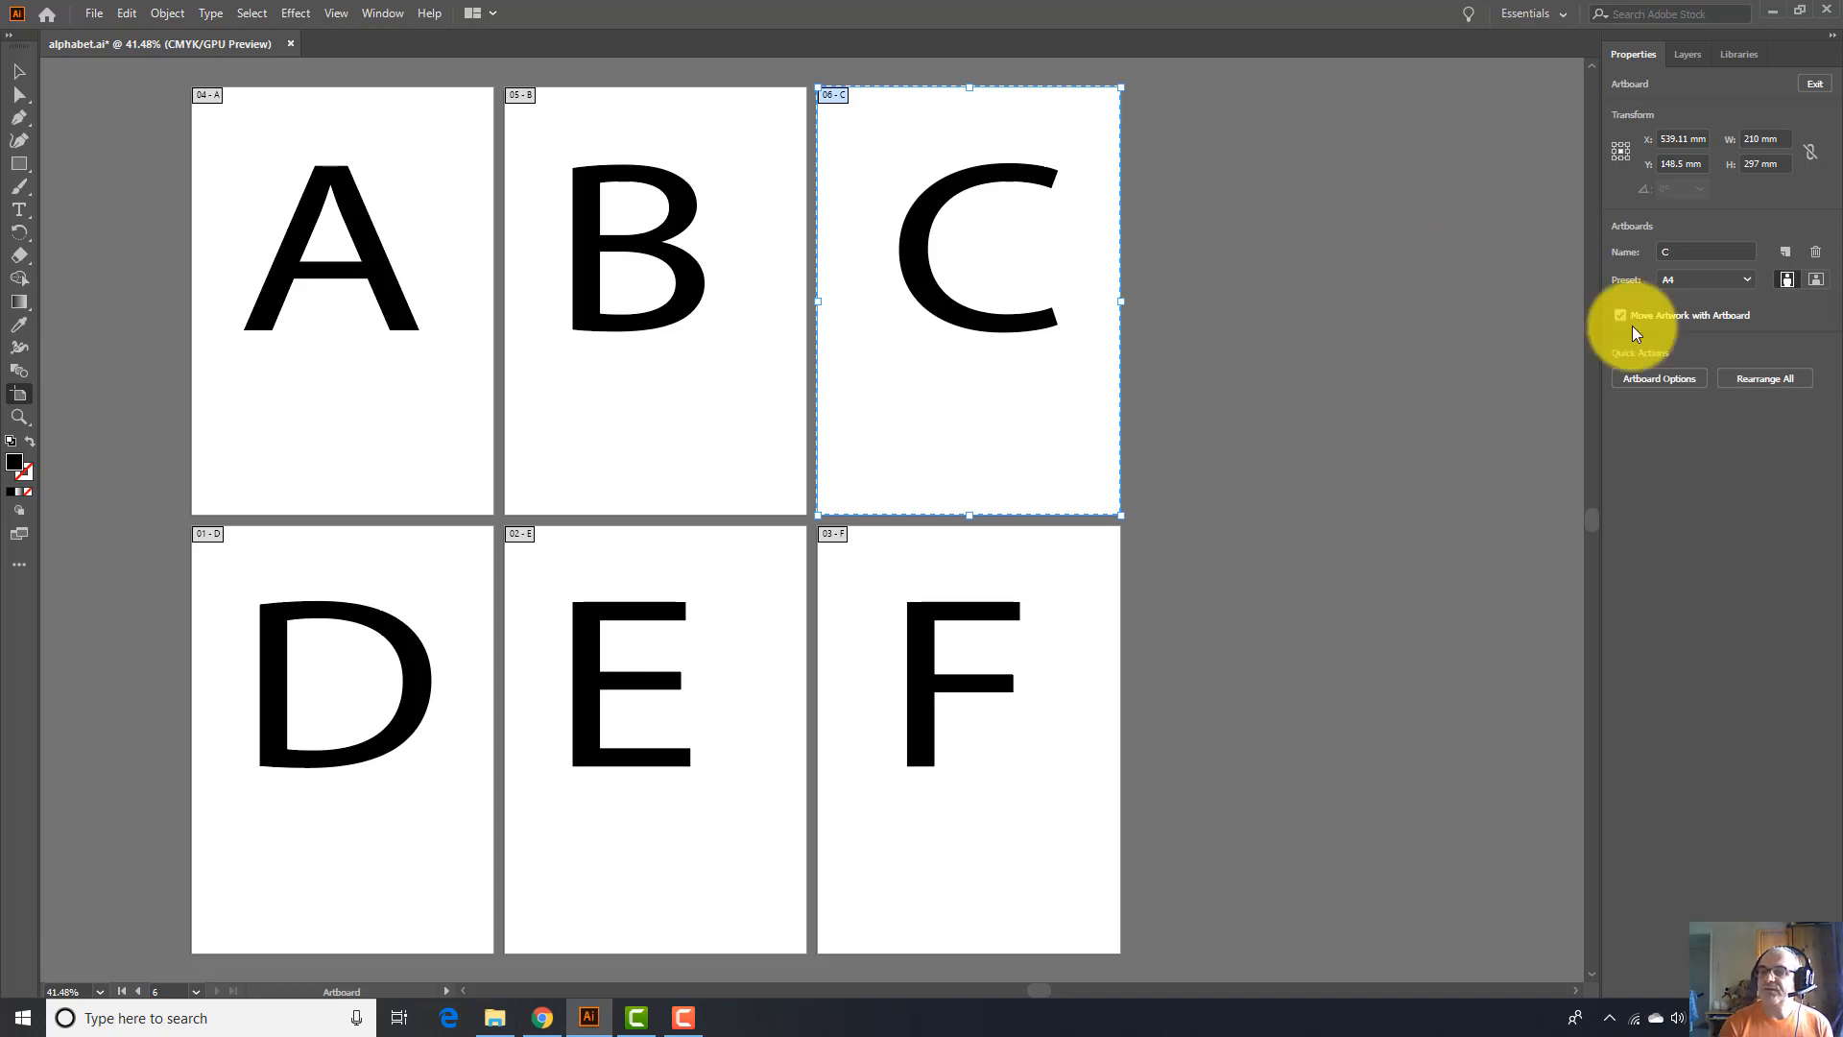
Rearrange all artboards into a grid filled column by column with 3 rows and 10 mm spacing, moving the artwork with them
{"action": "left_click", "coordinate": [1774, 378]}
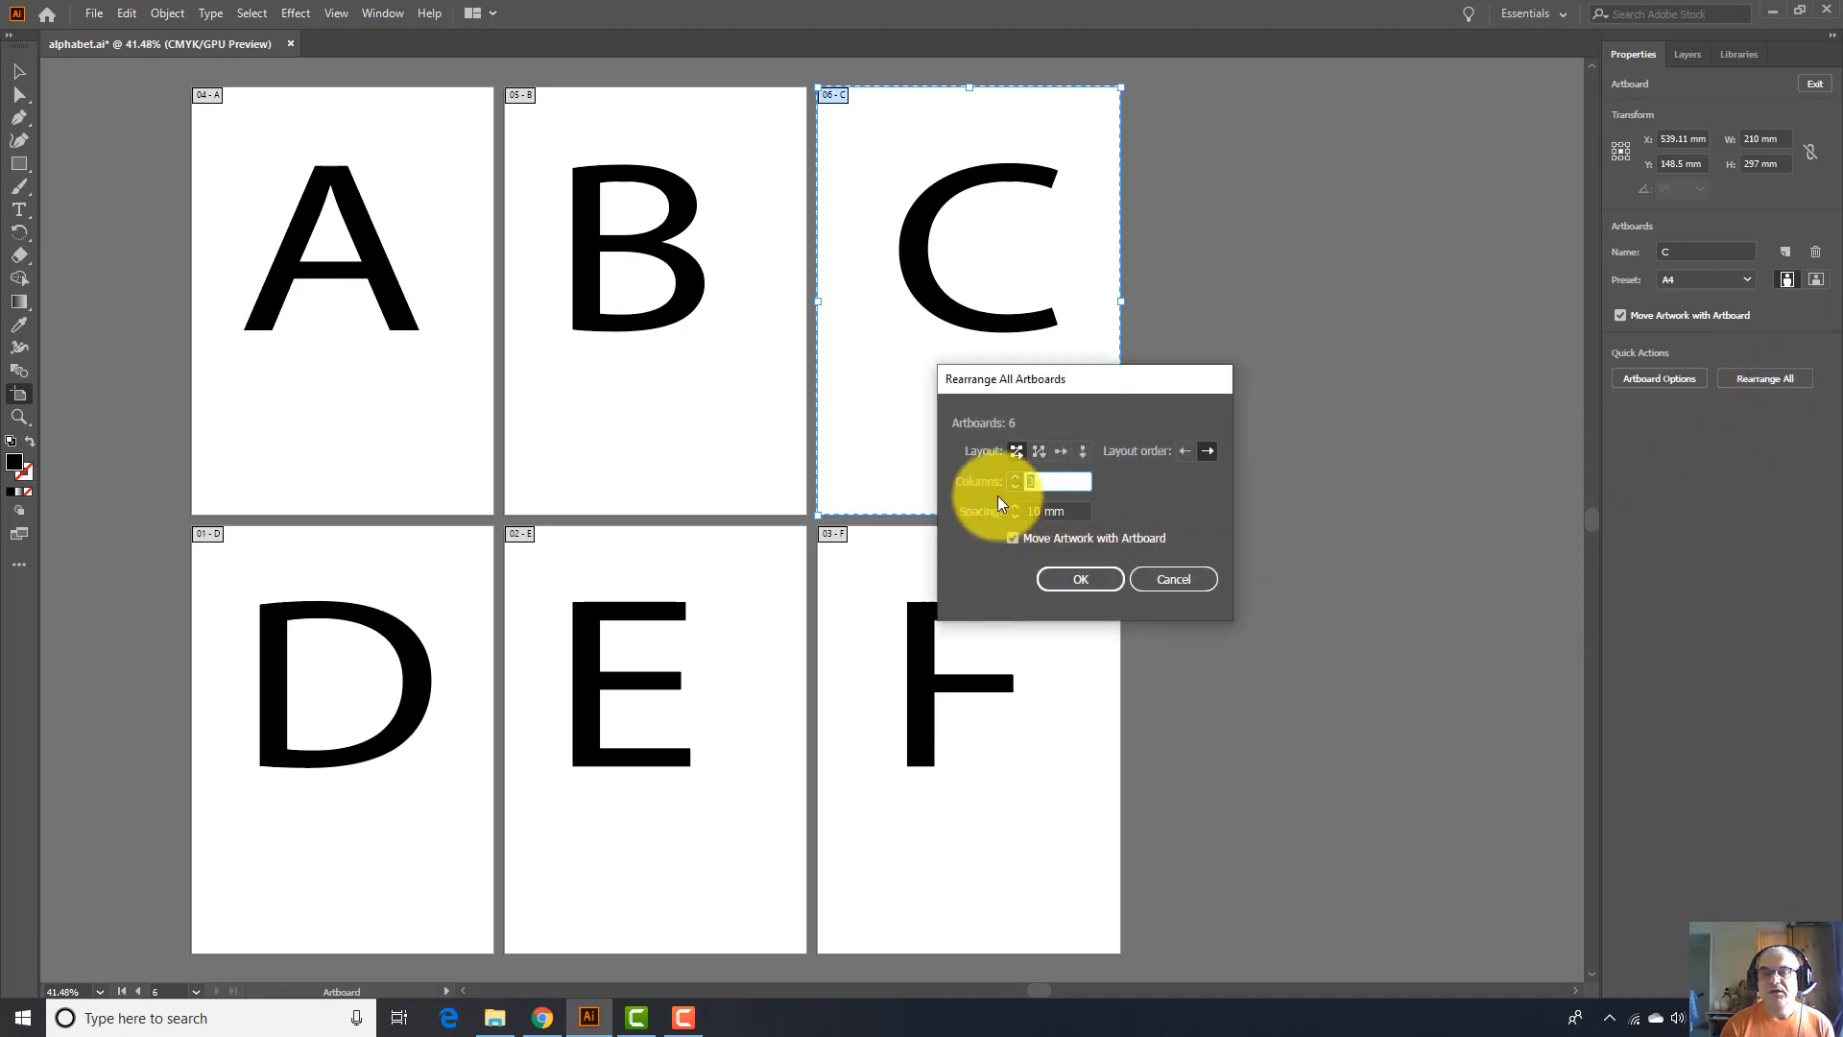
{"action": "left_click_drag", "start_coordinate": [1042, 386], "coordinate": [1105, 358]}
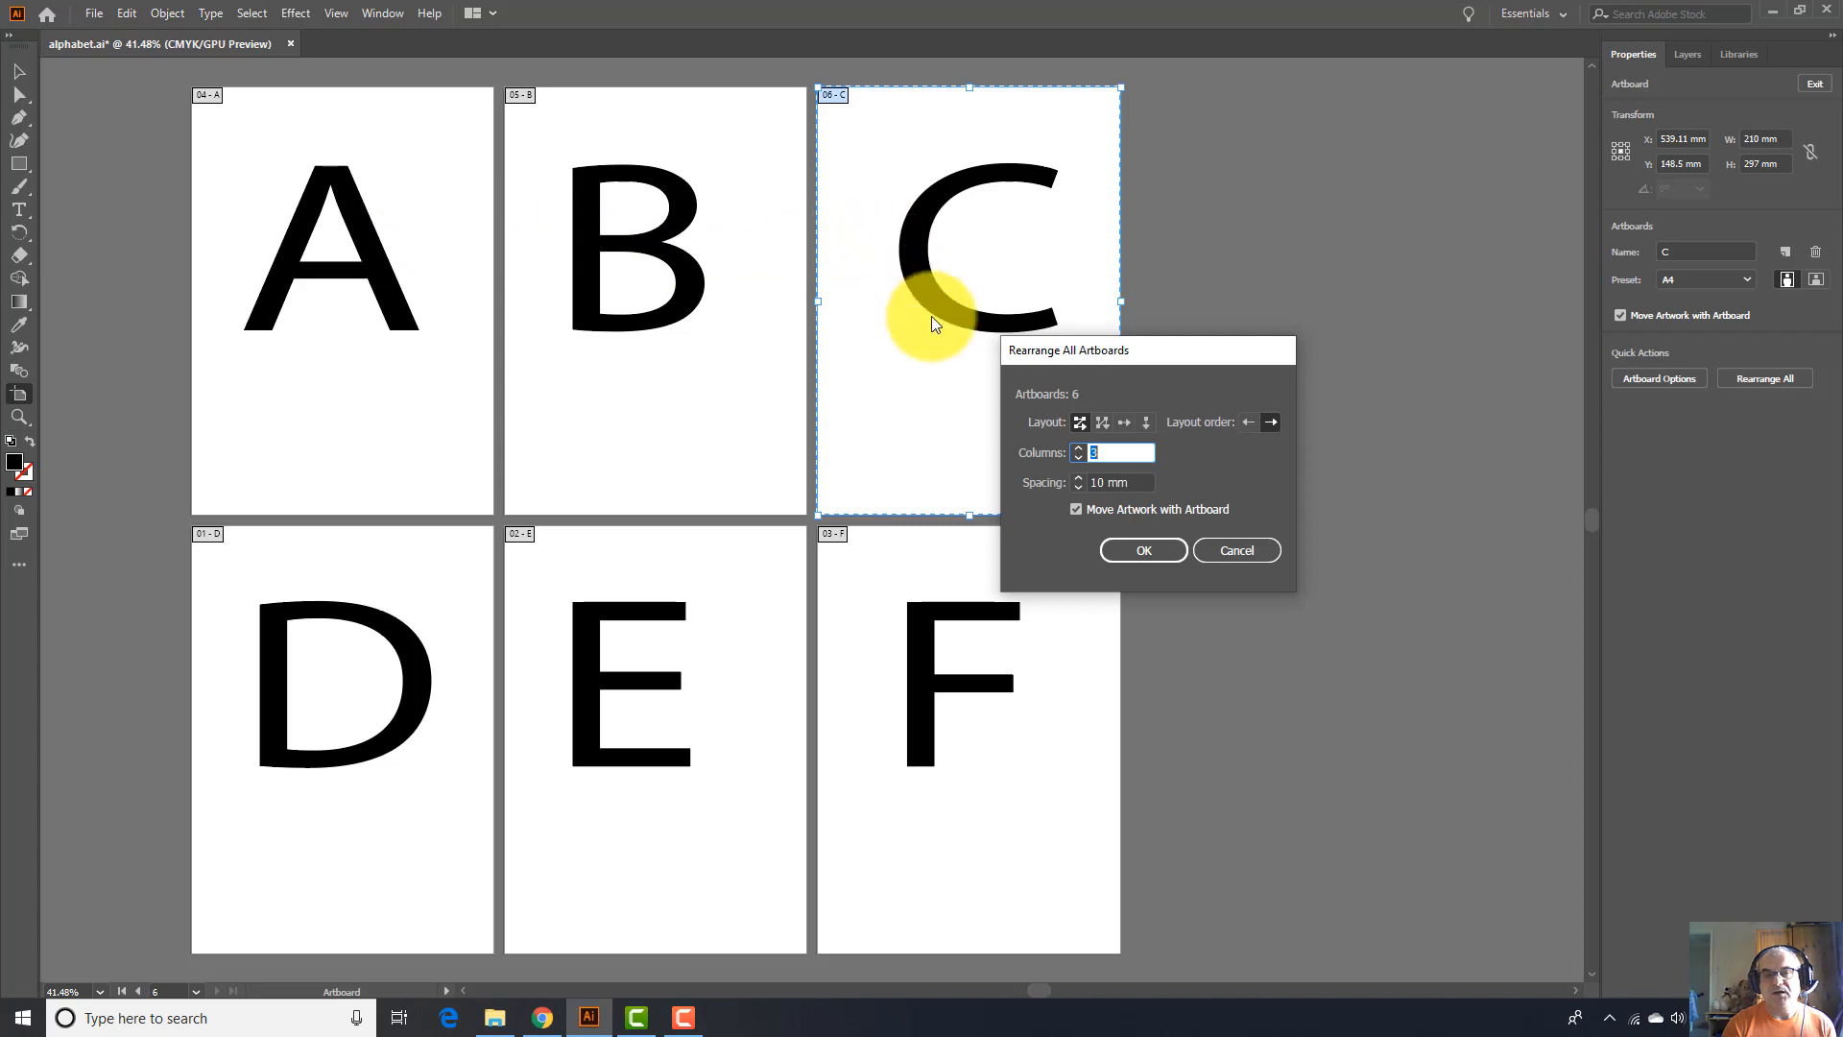
{"action": "left_click", "coordinate": [1102, 423]}
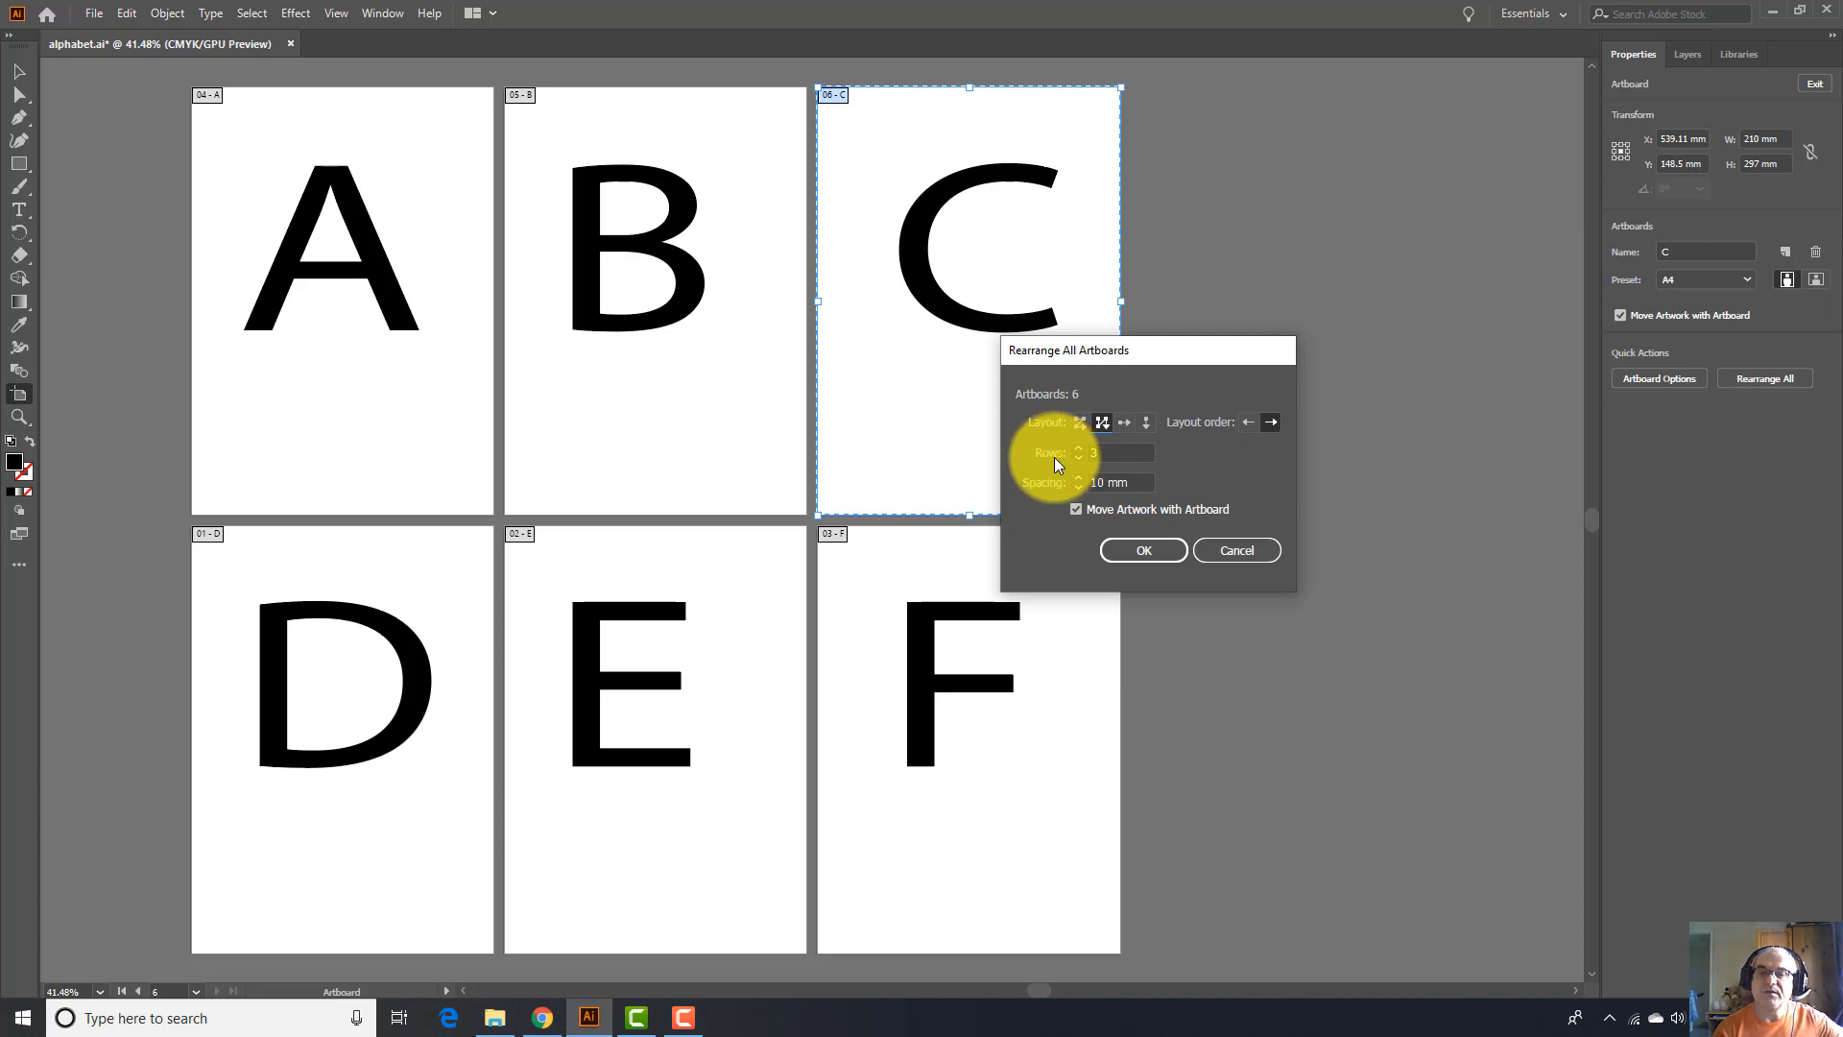
{"action": "left_click", "coordinate": [1142, 552]}
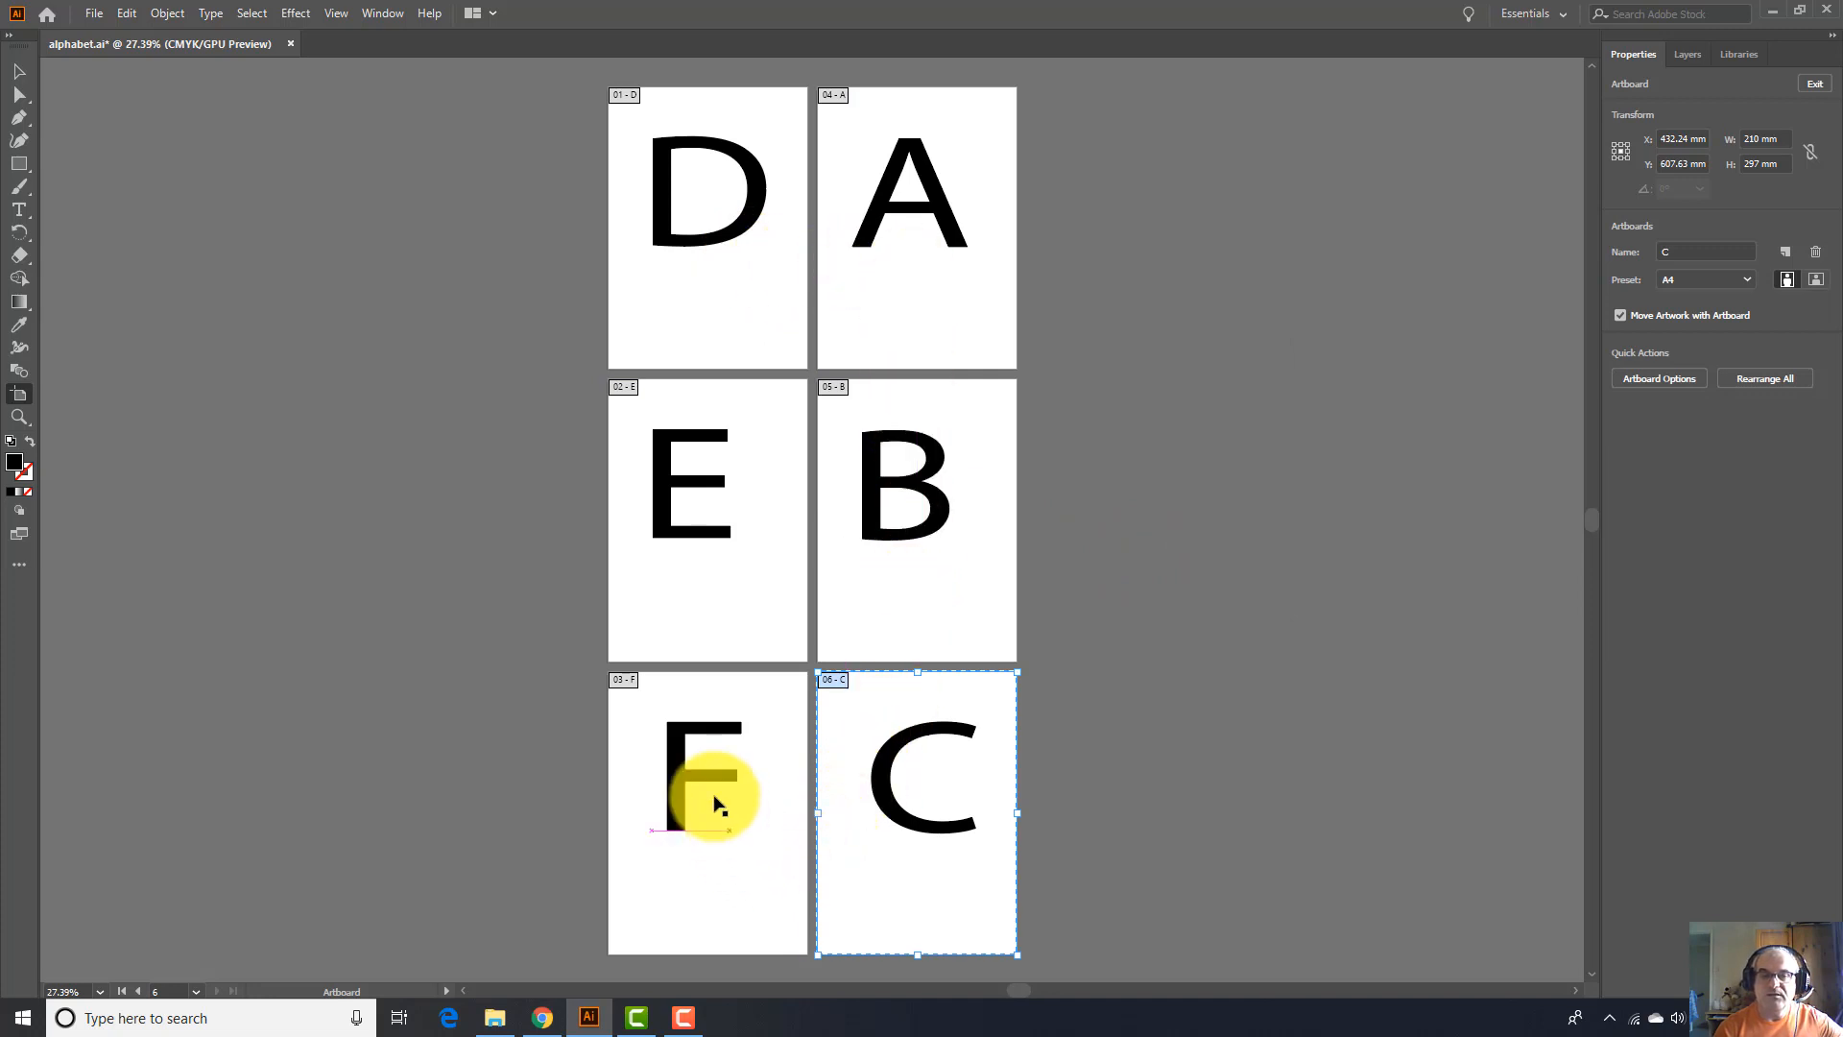
Rearrange all artboards into a single horizontal row with 10 mm spacing, moving the artwork with them
{"action": "left_click", "coordinate": [1776, 379]}
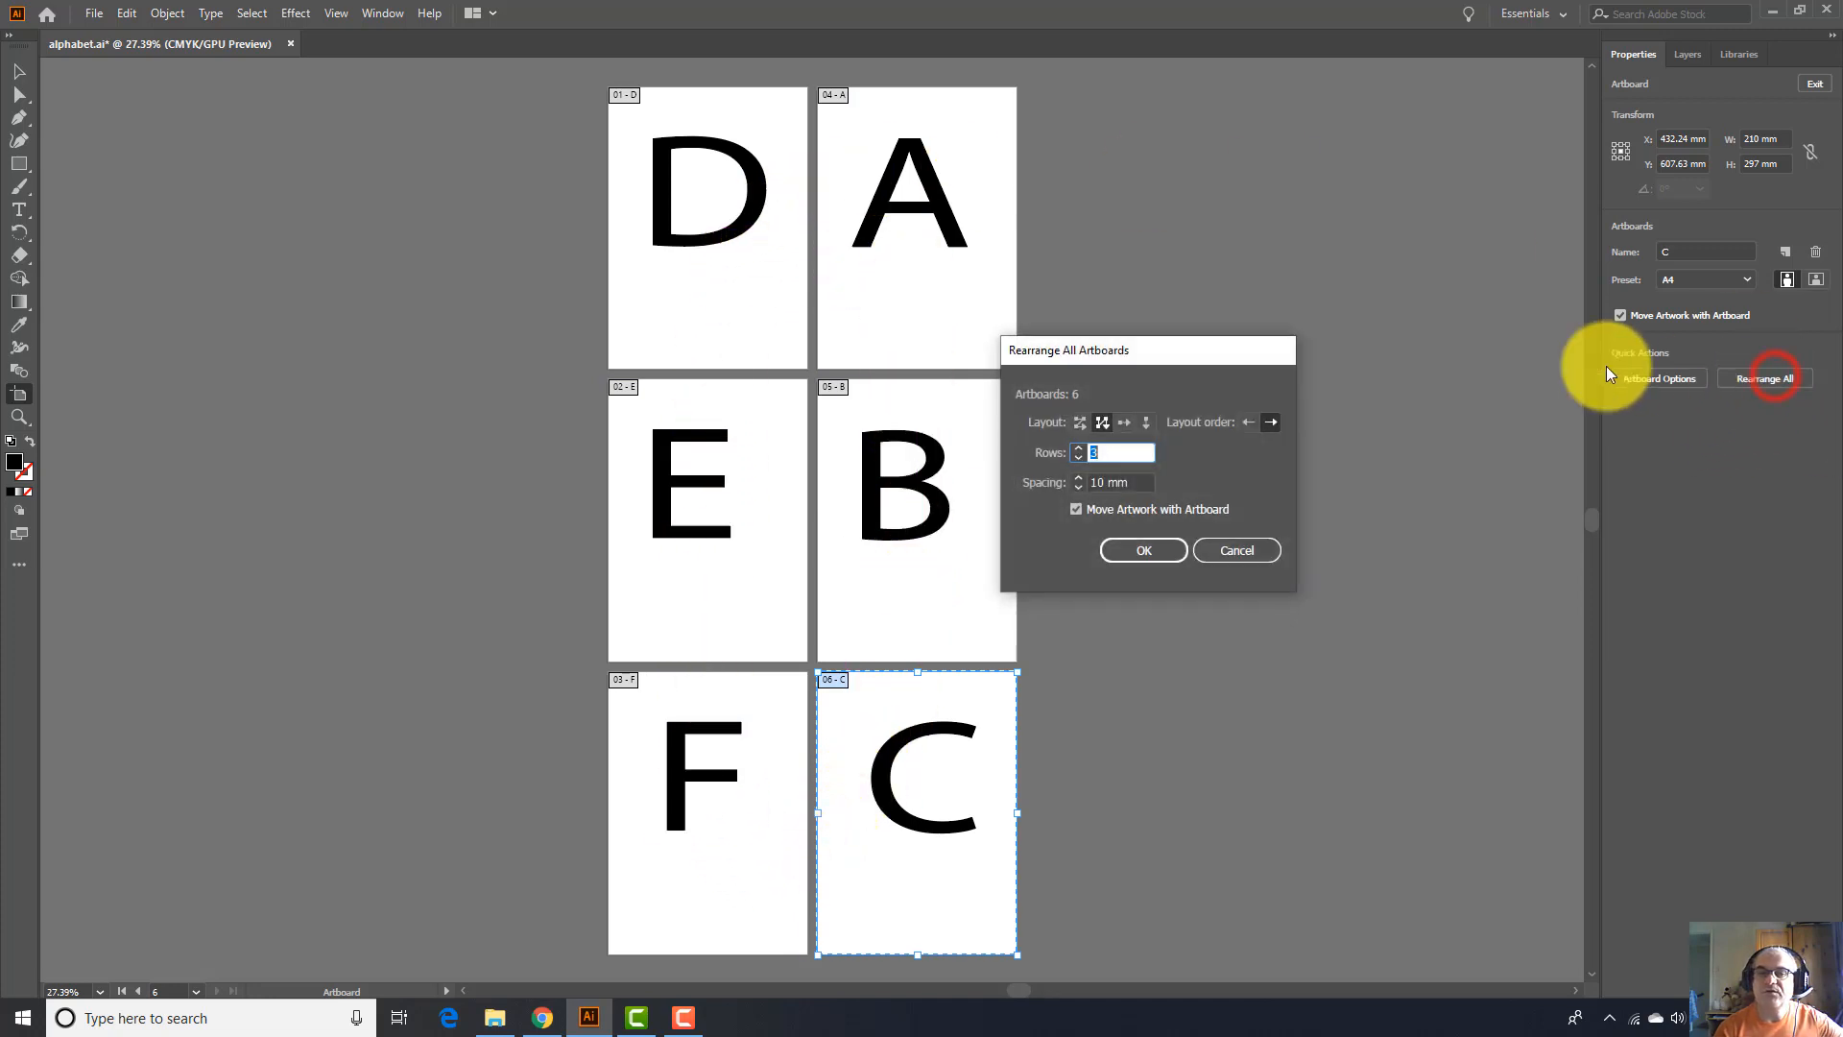
{"action": "left_click", "coordinate": [1102, 422]}
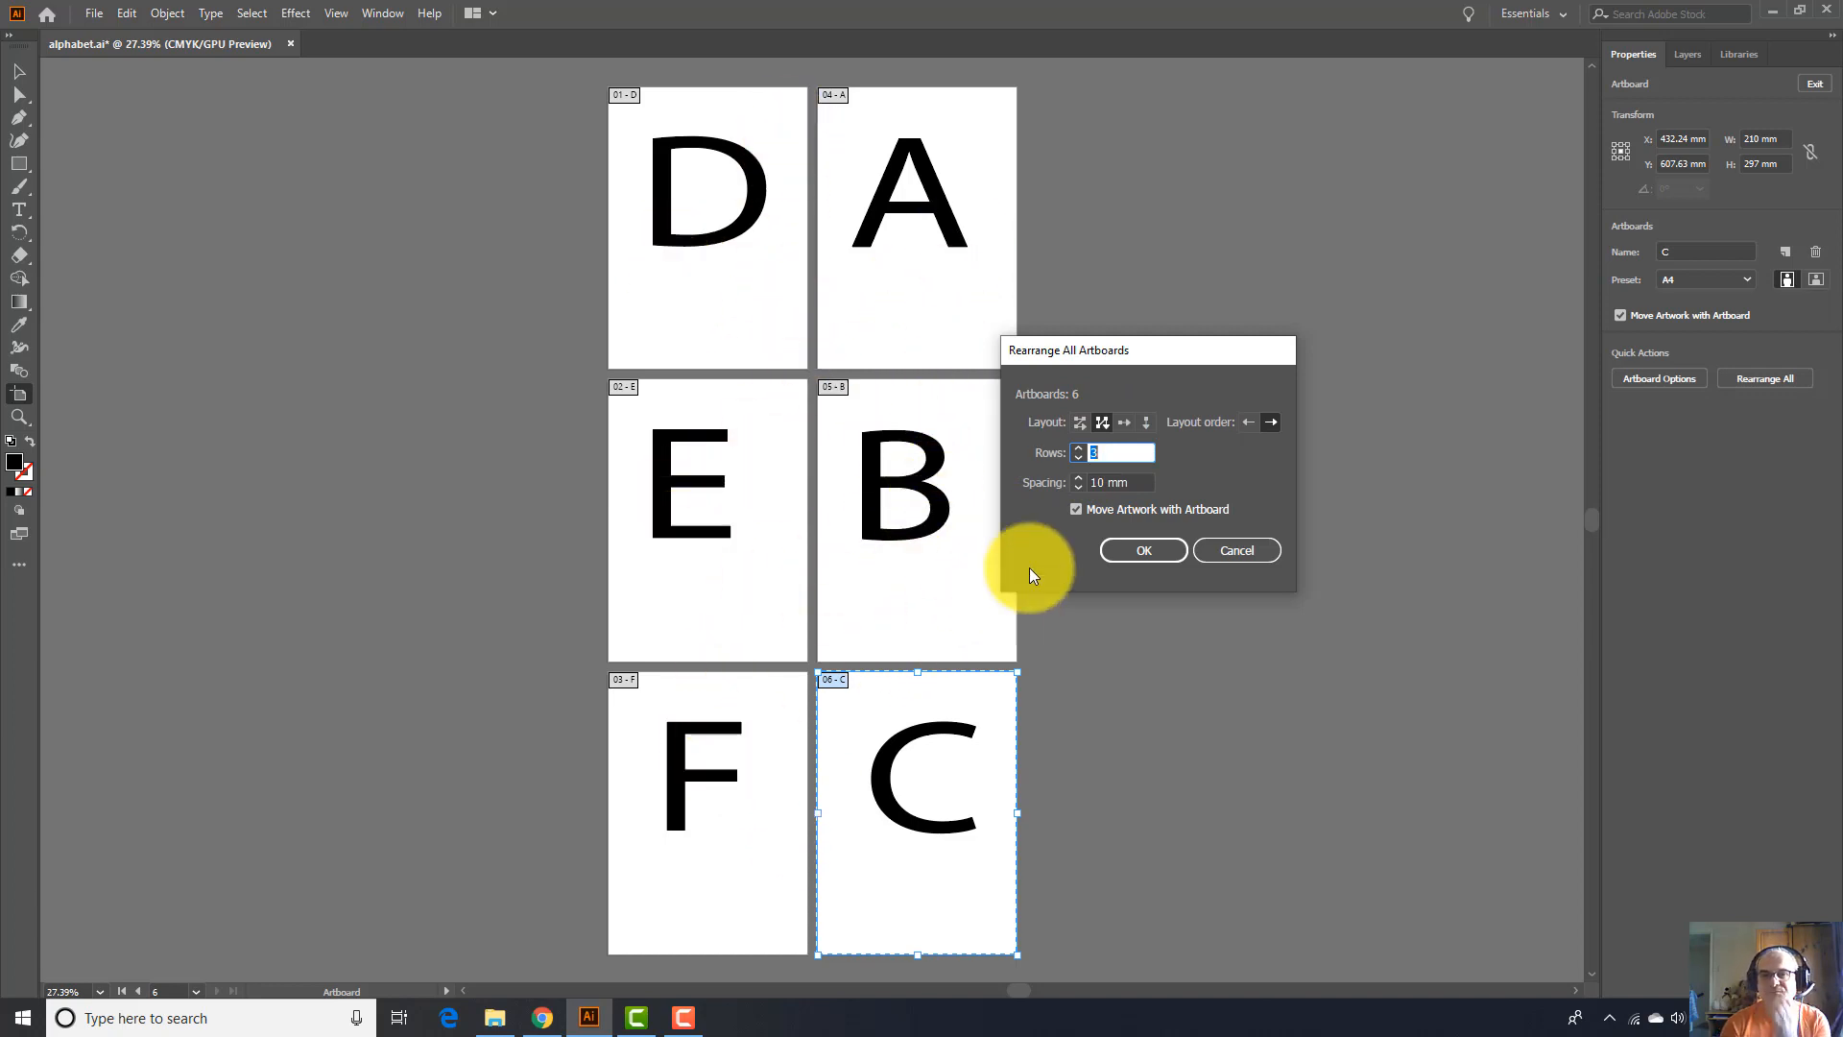
{"action": "left_click", "coordinate": [1125, 422]}
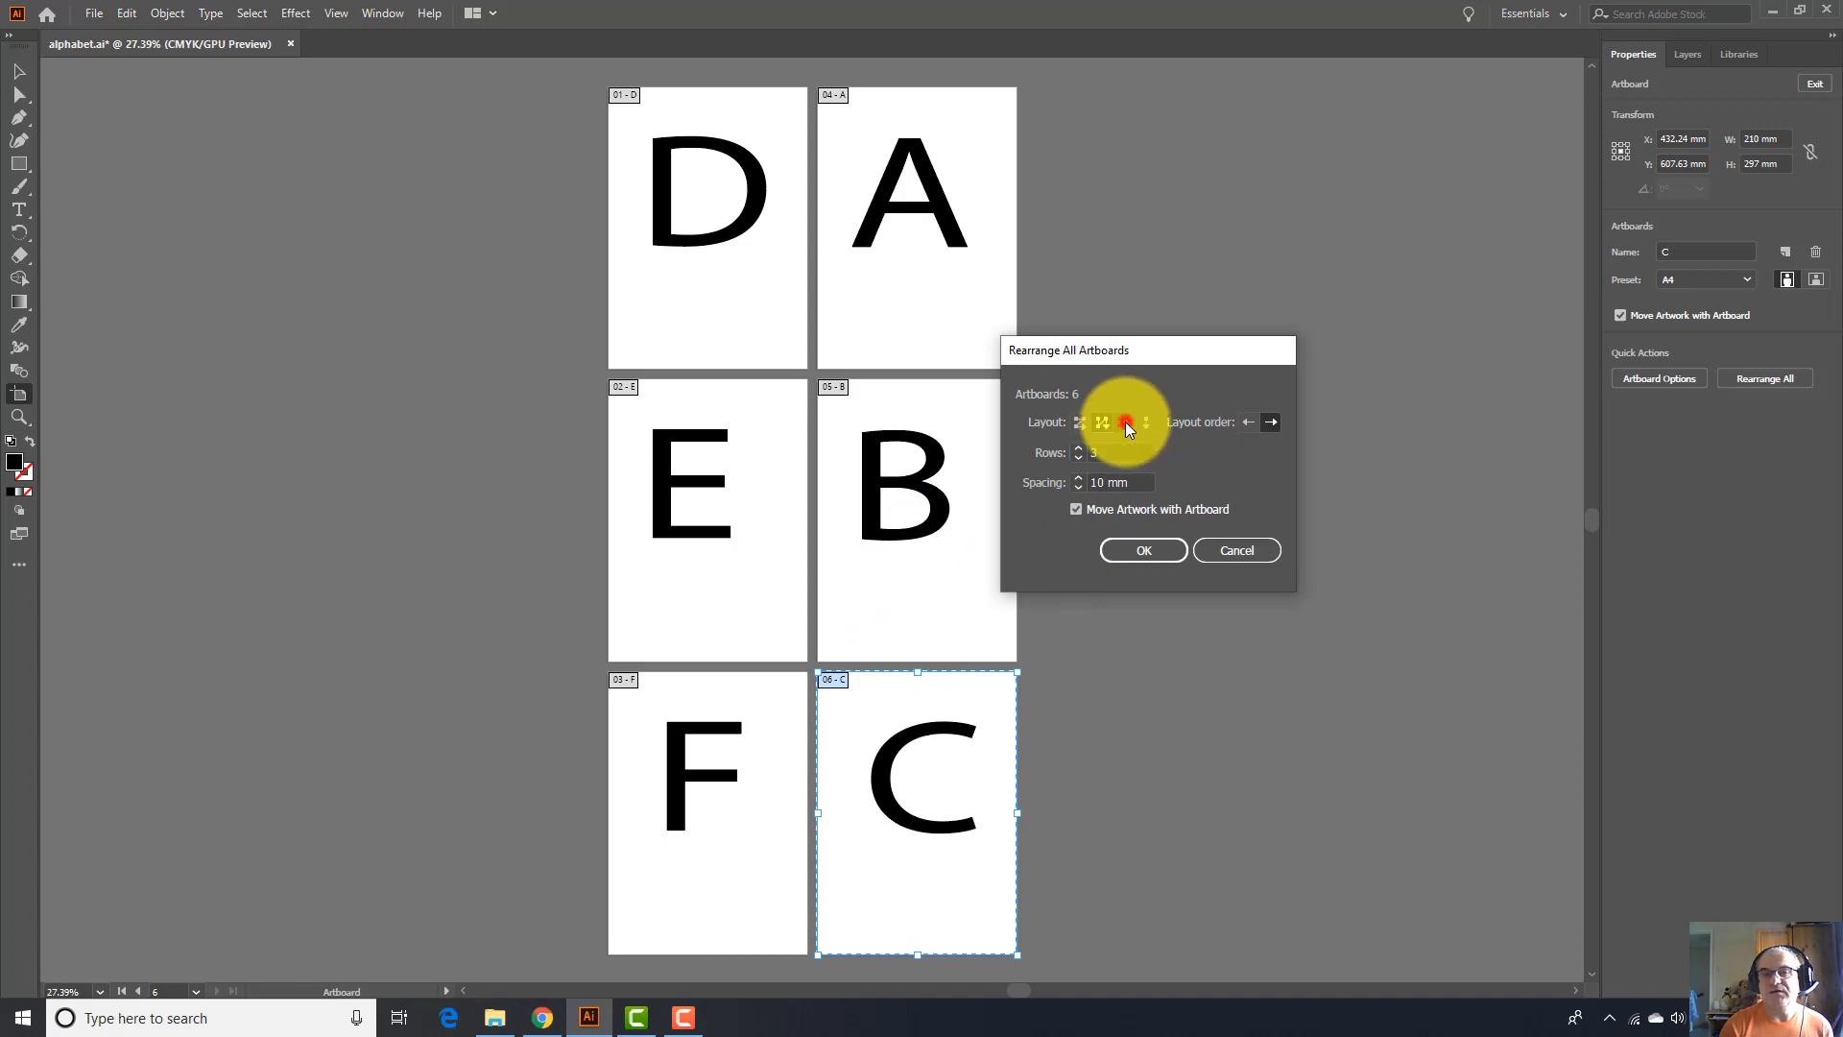
{"action": "left_click", "coordinate": [1137, 557]}
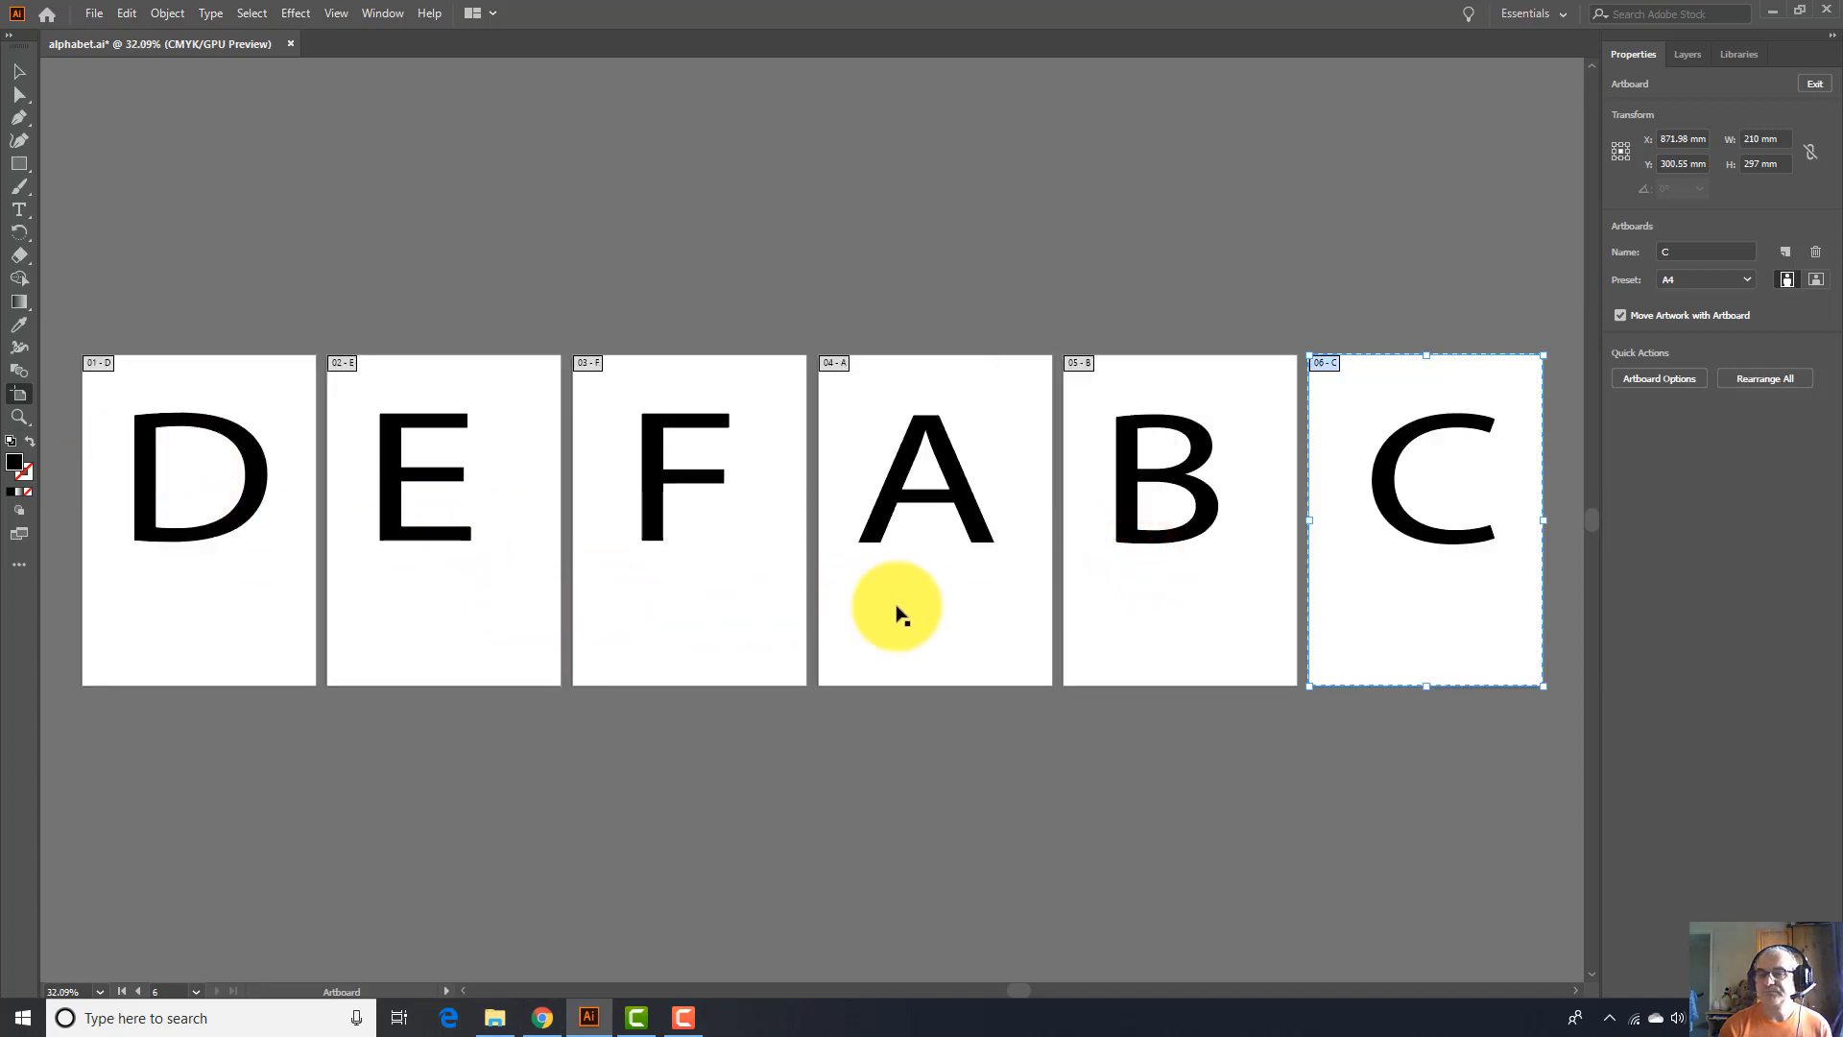
Reverse the layout order of the single artboard row so it runs right to left, moving the artwork with the artboards
{"action": "left_click", "coordinate": [1764, 379]}
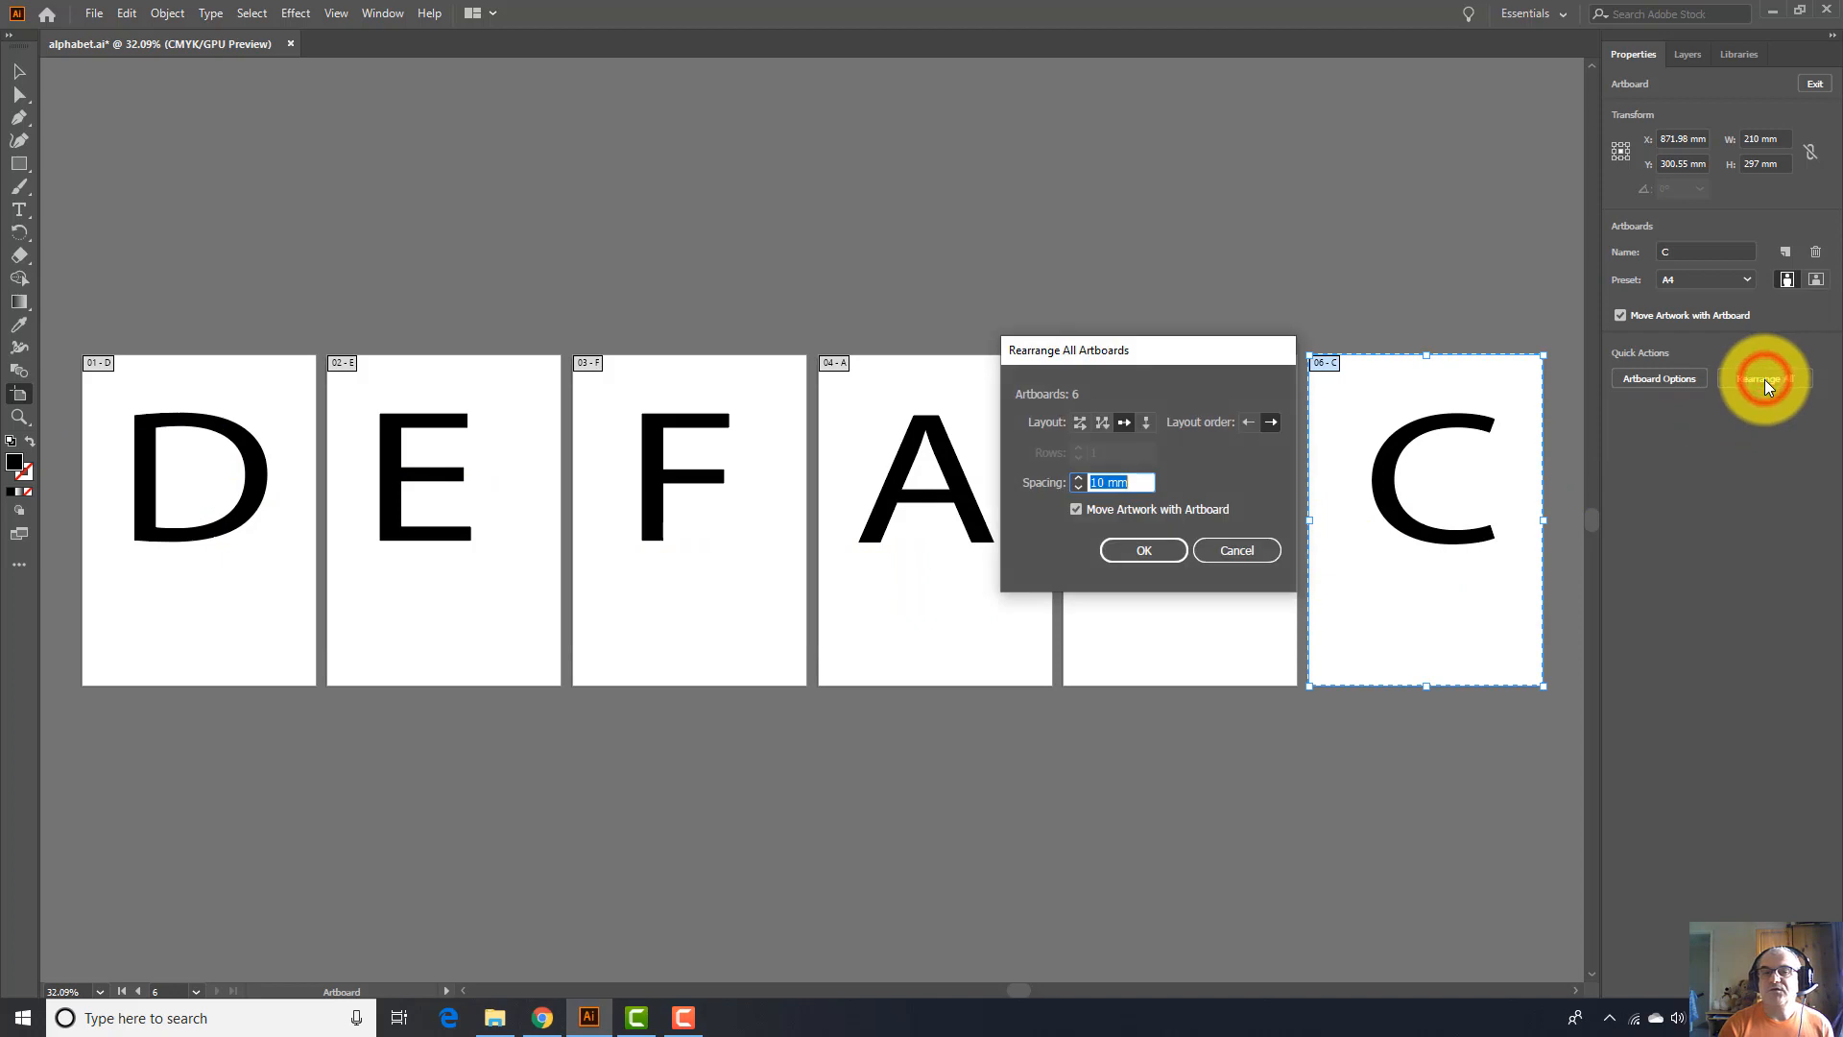
{"action": "left_click", "coordinate": [1248, 423]}
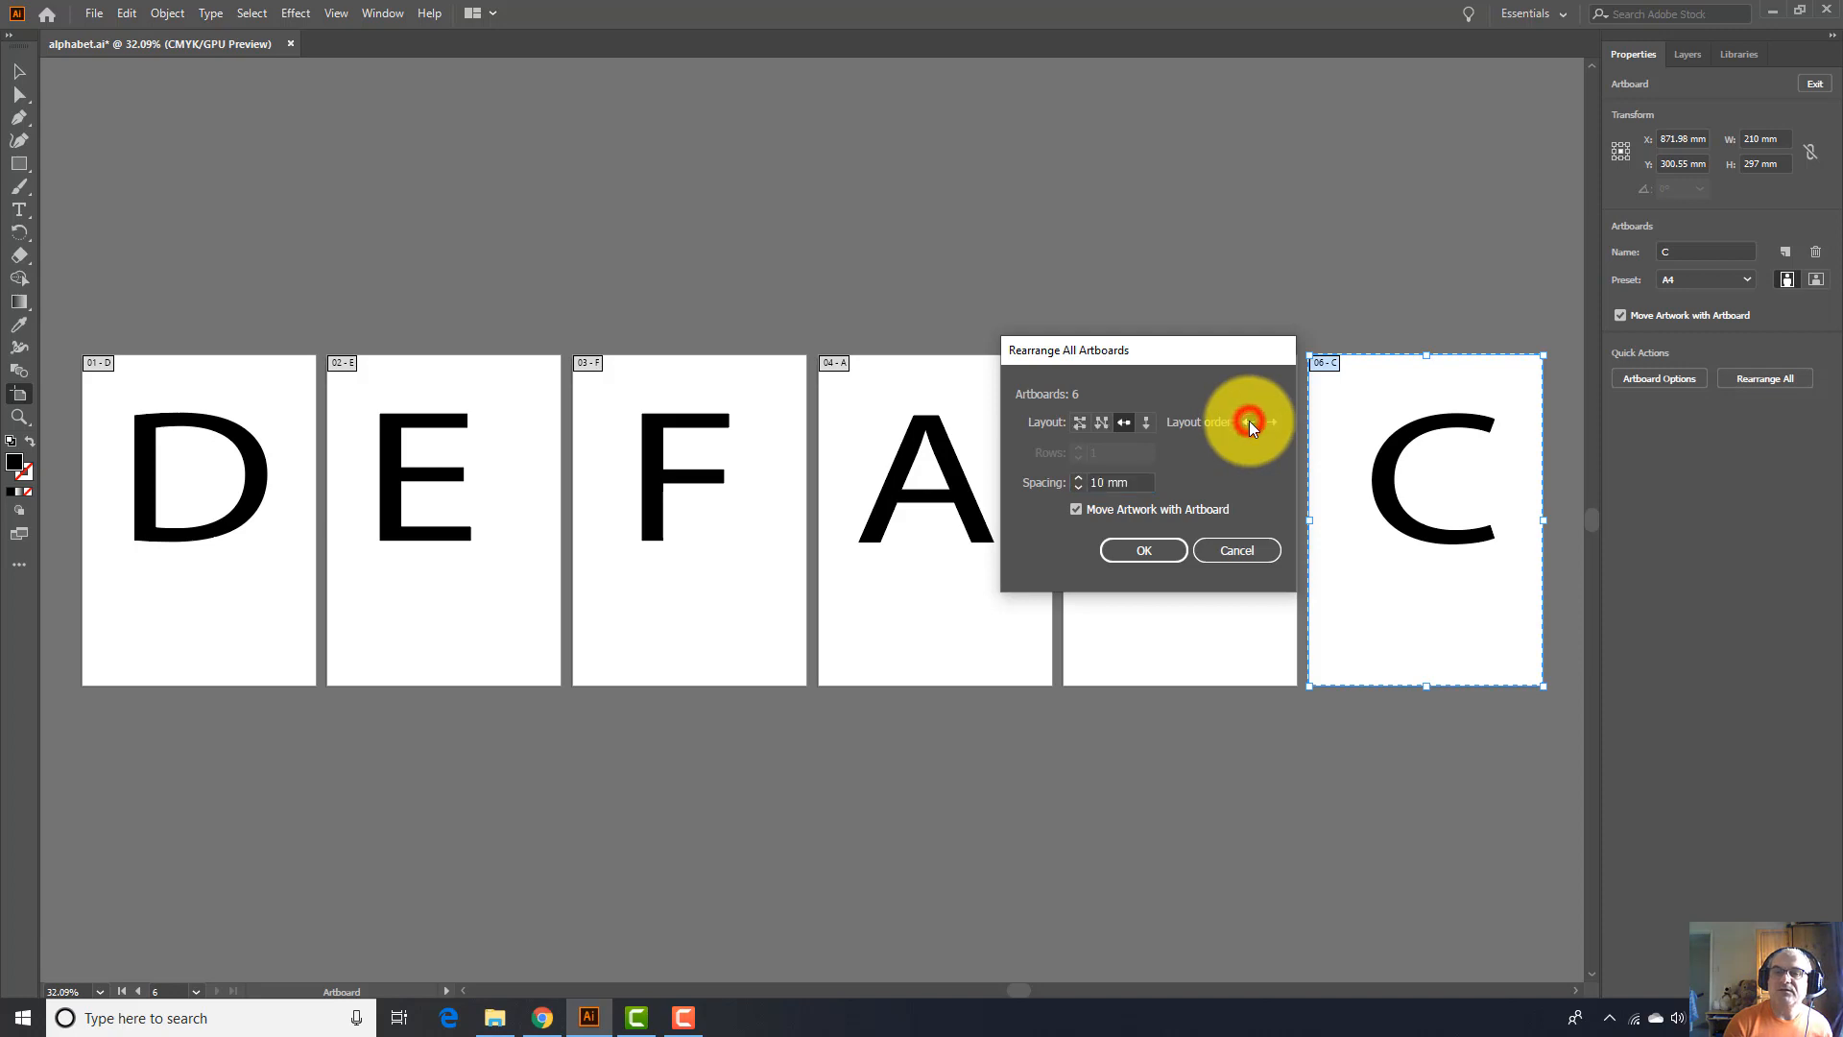
{"action": "left_click", "coordinate": [1147, 550]}
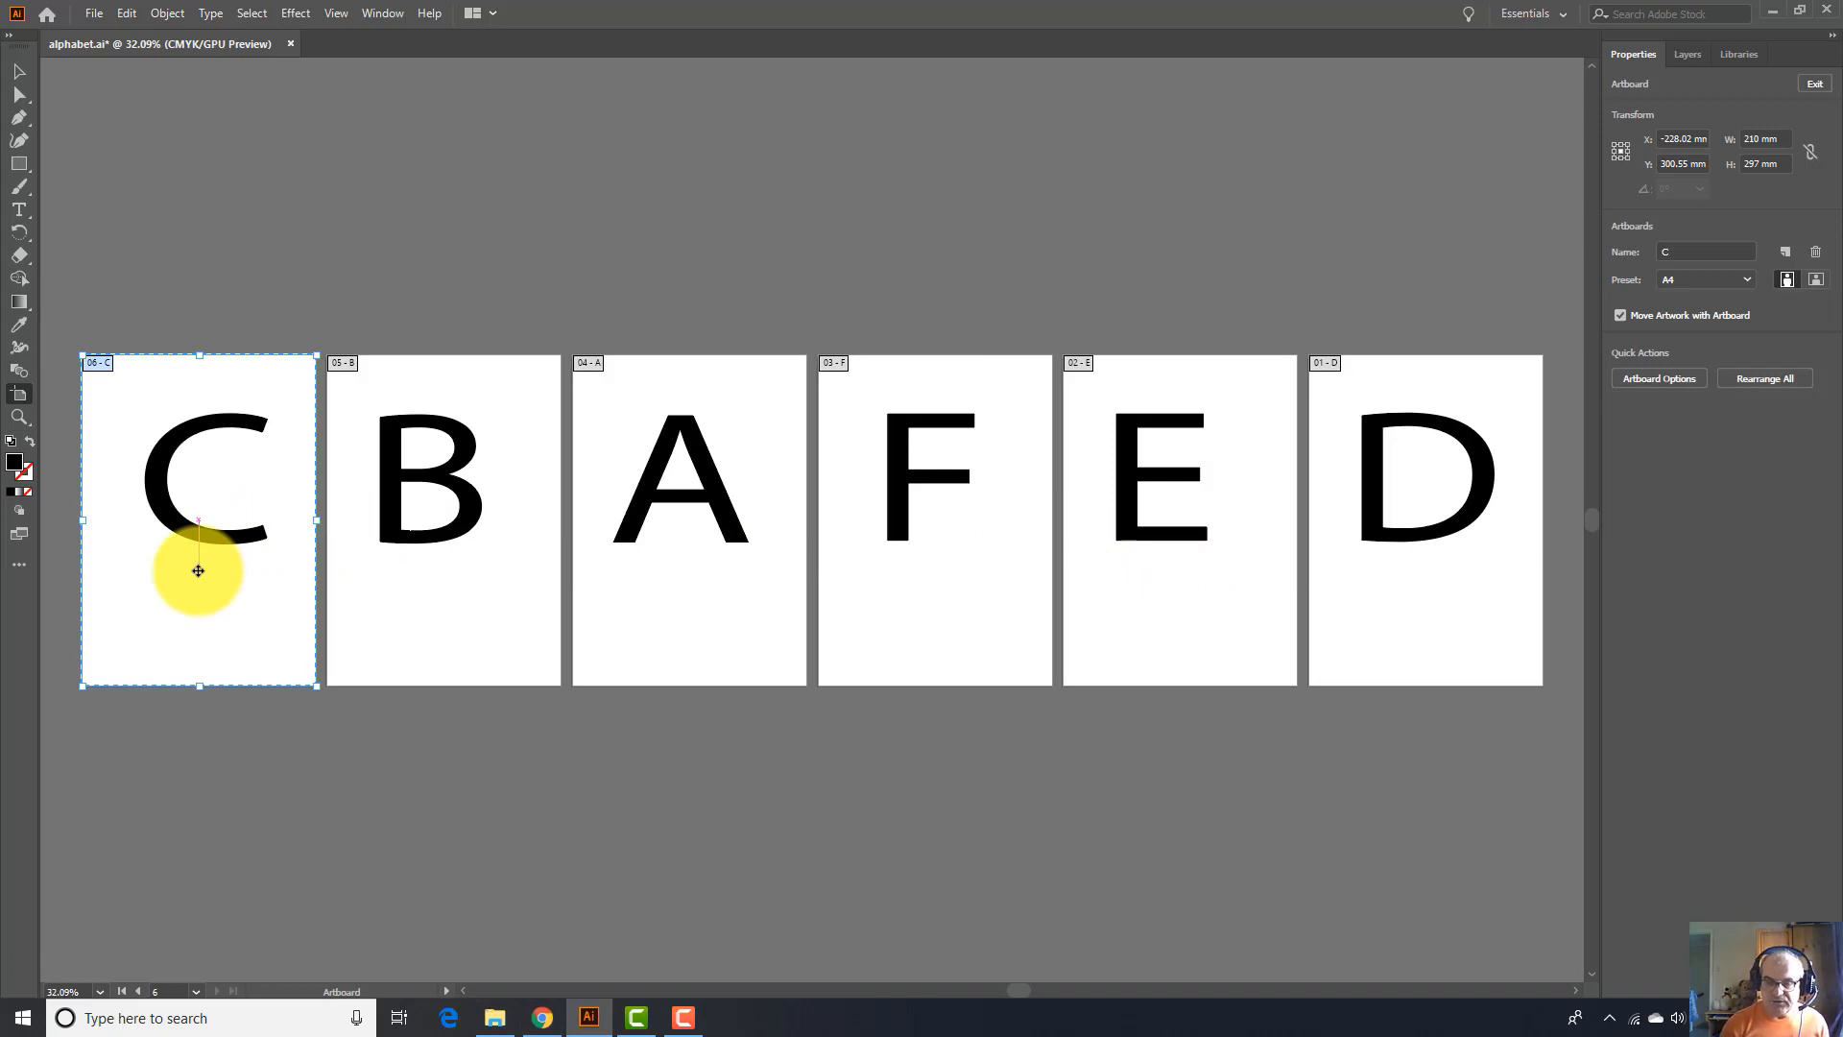
{"action": "left_click", "coordinate": [1780, 382]}
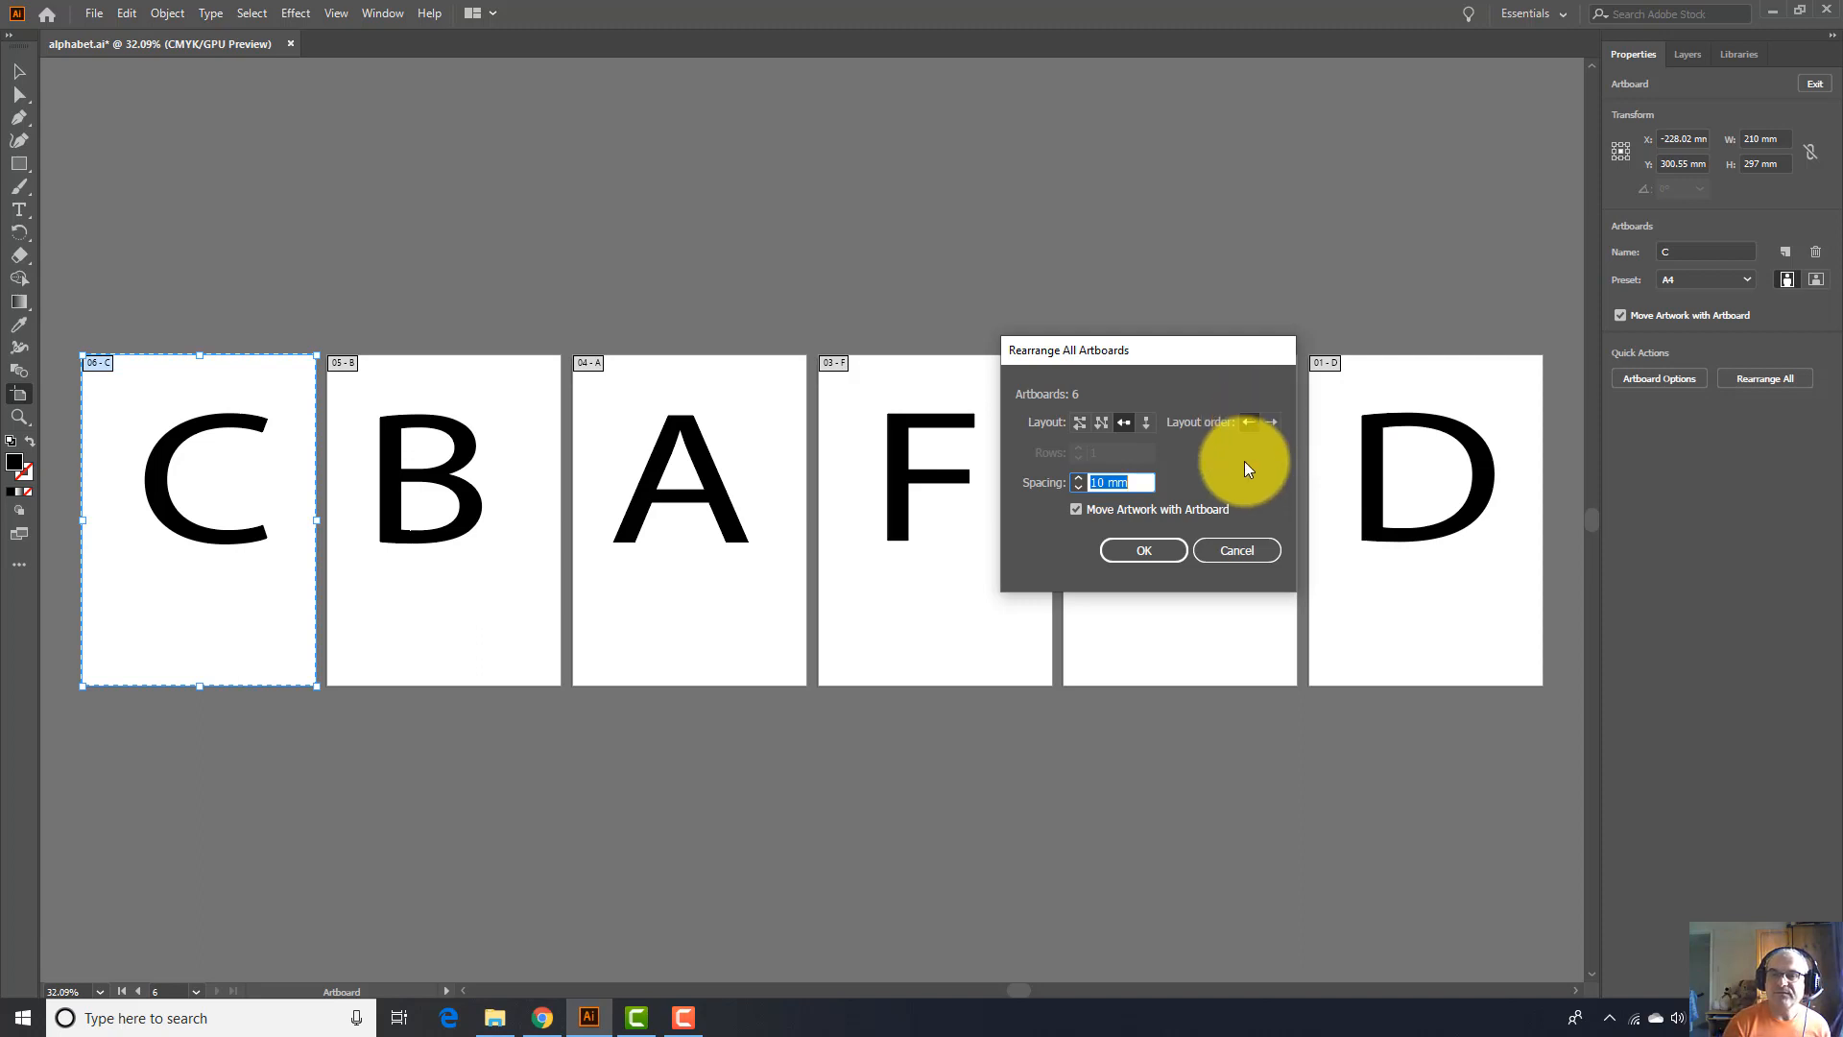
{"action": "left_click", "coordinate": [1225, 550]}
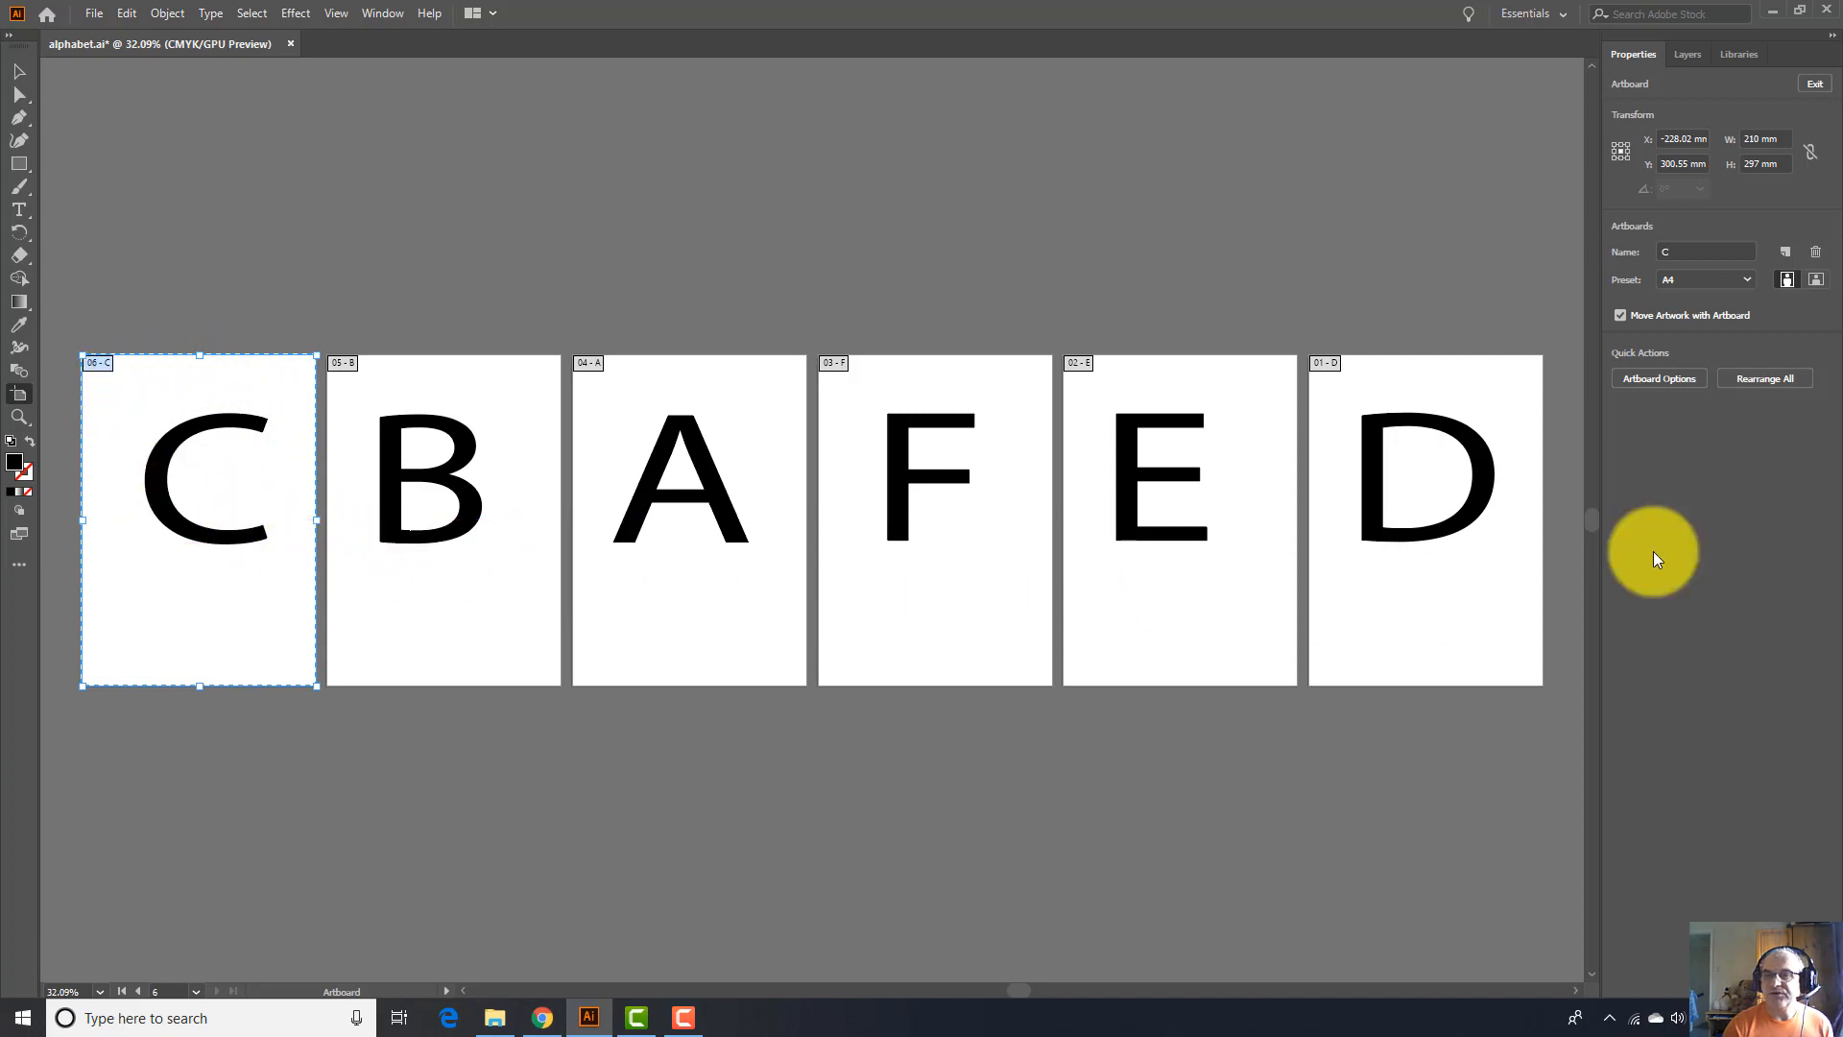
Set the artboard row's layout order back to left to right, moving the artwork with the artboards
{"action": "left_click", "coordinate": [1794, 377]}
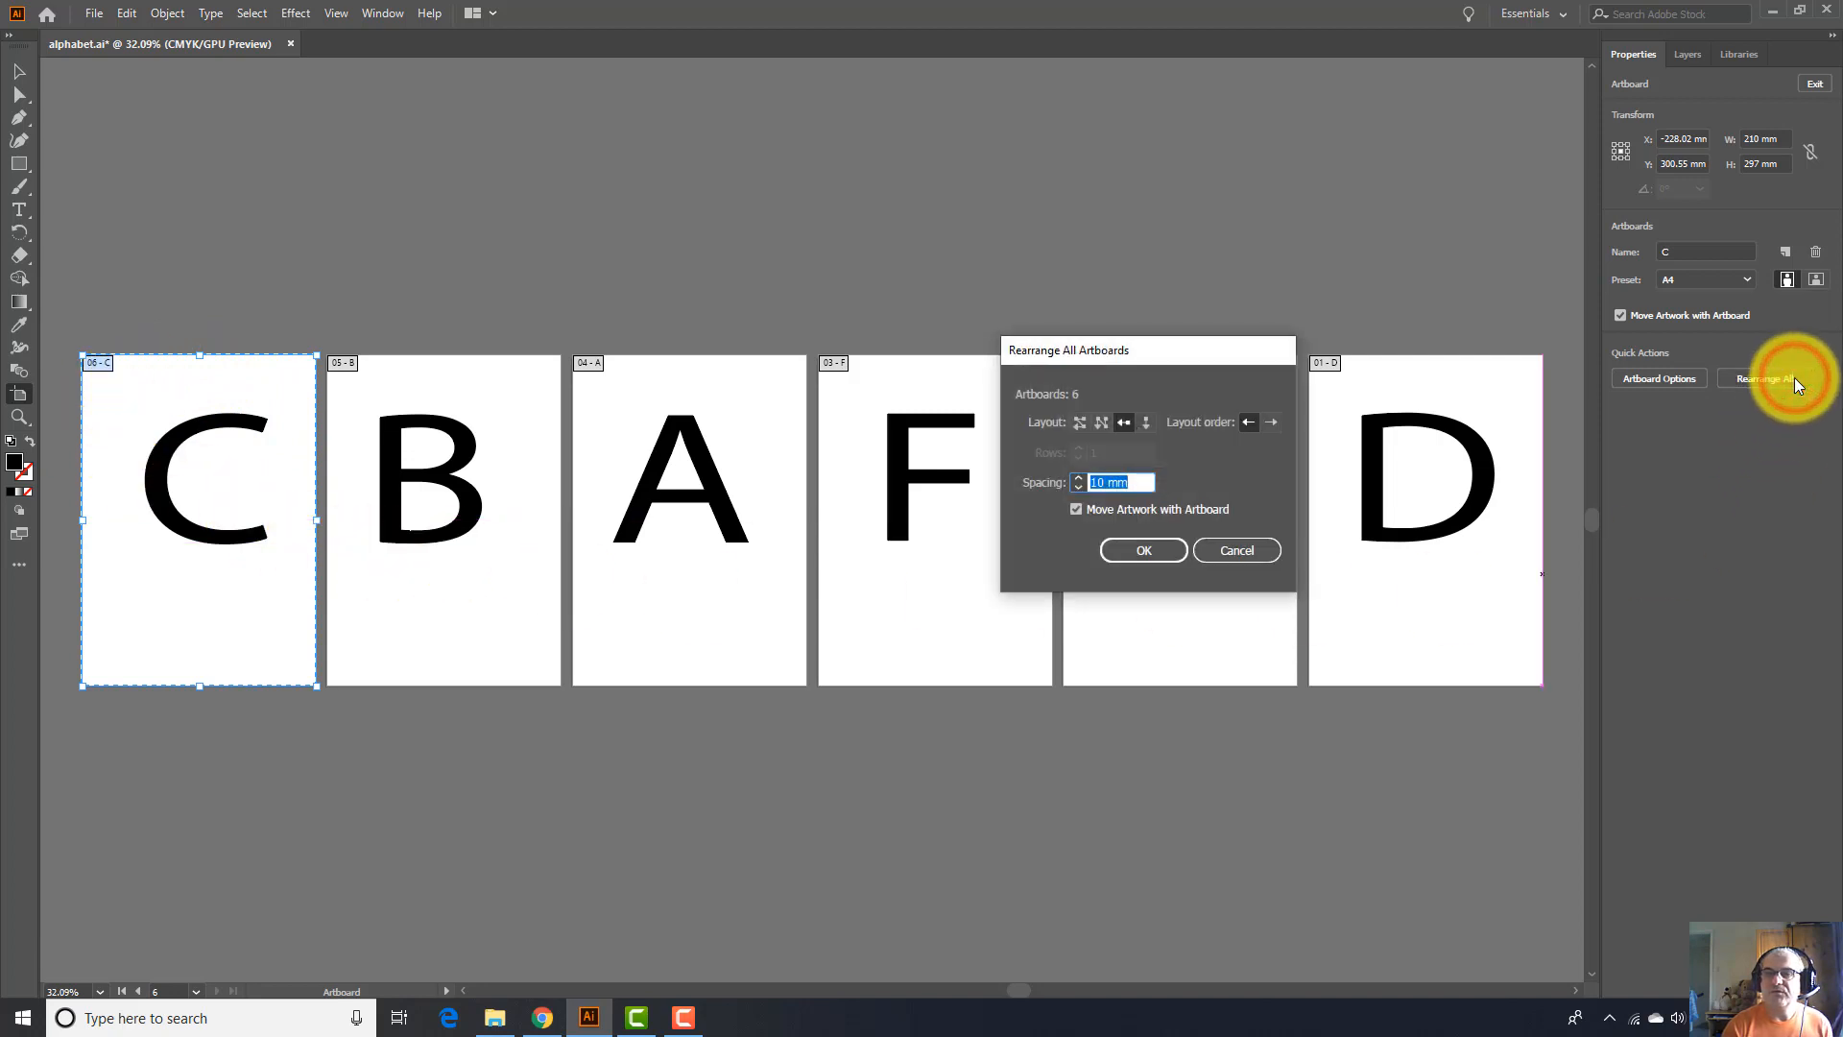
{"action": "left_click", "coordinate": [1269, 423]}
{"action": "left_click", "coordinate": [1160, 551]}
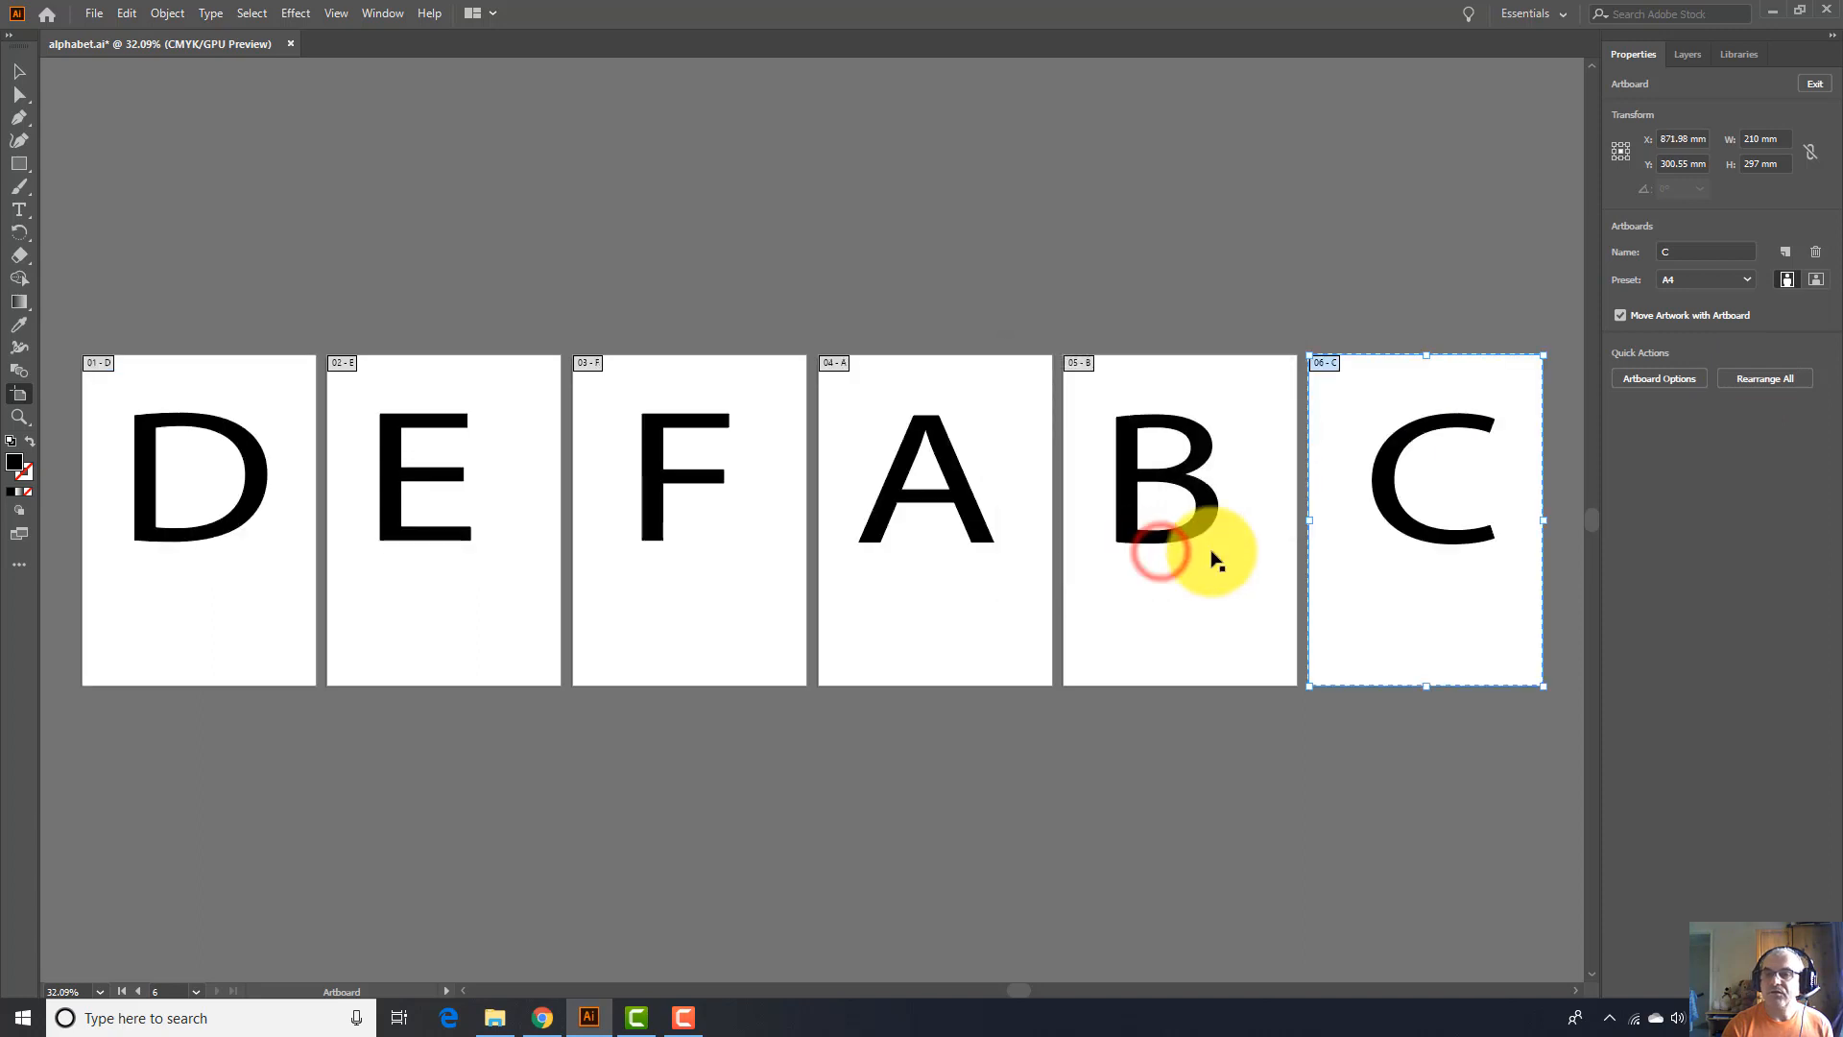
Rearrange all artboards into a single vertical column with 10 mm spacing, moving the artwork with them
{"action": "left_click", "coordinate": [1781, 379]}
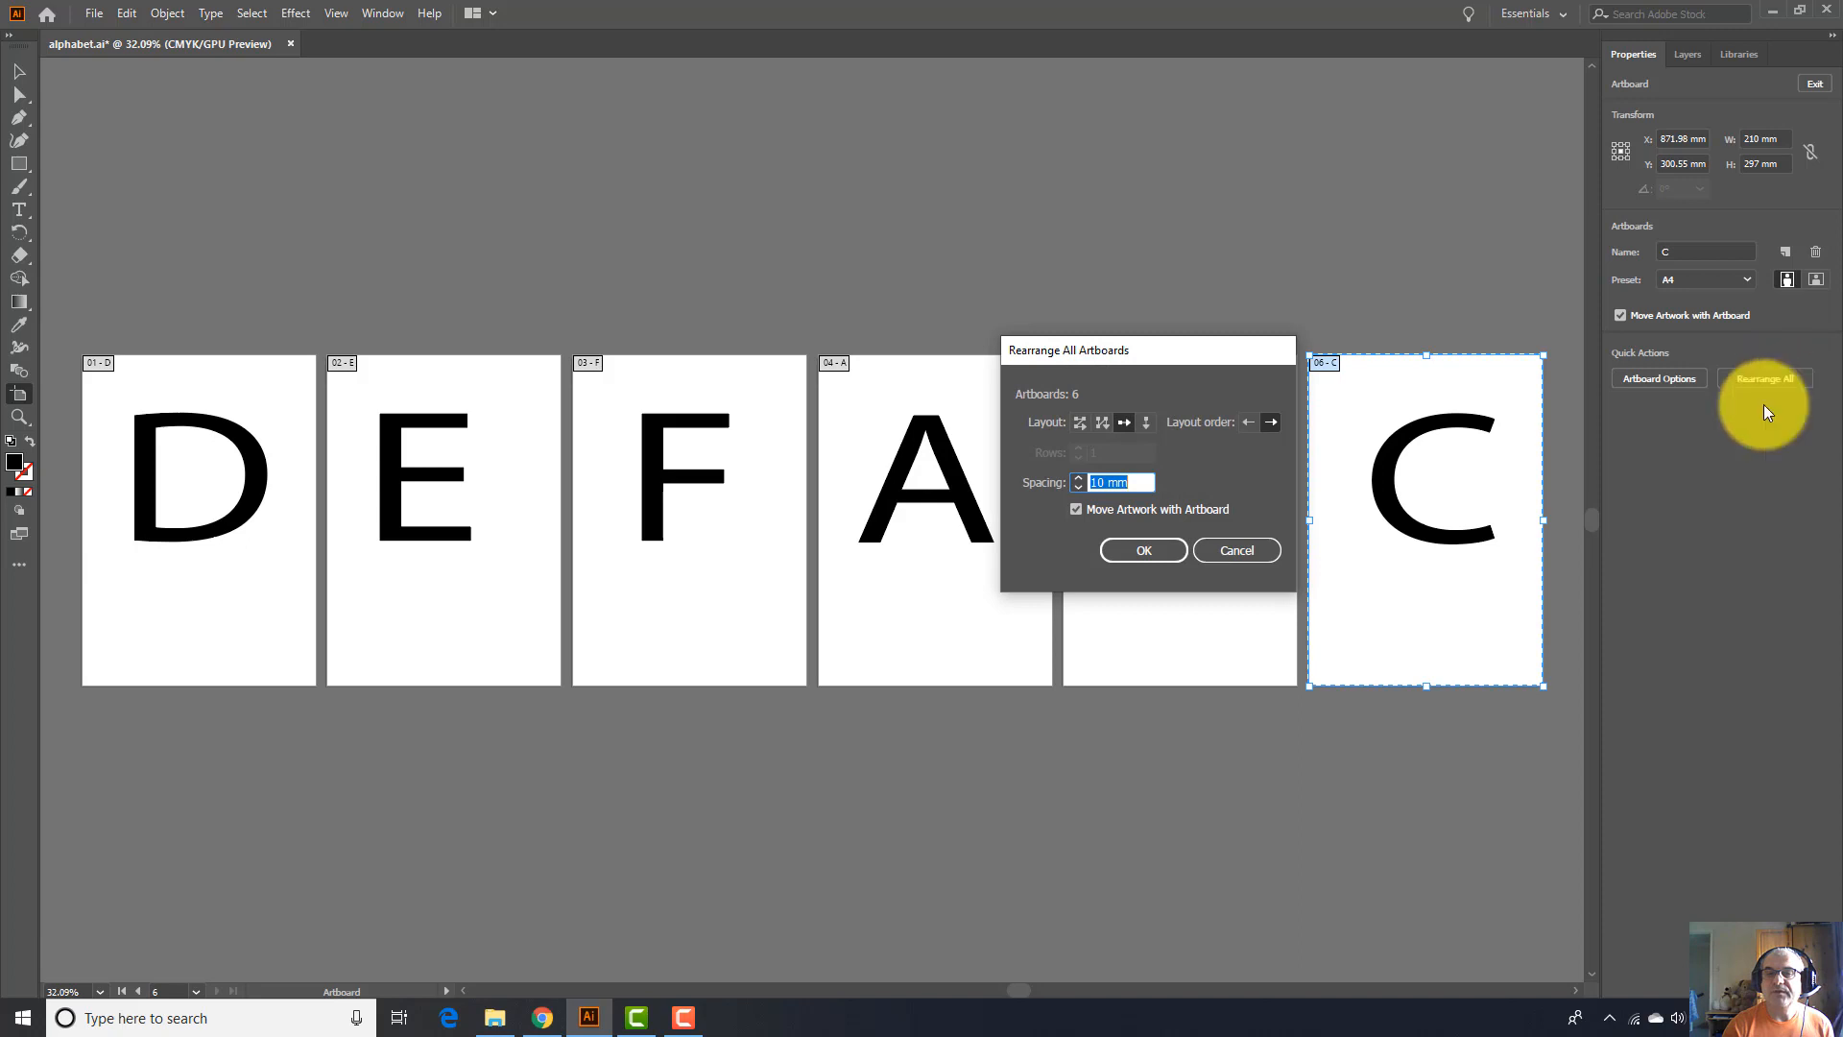
{"action": "left_click", "coordinate": [1147, 423]}
{"action": "left_click", "coordinate": [1146, 550]}
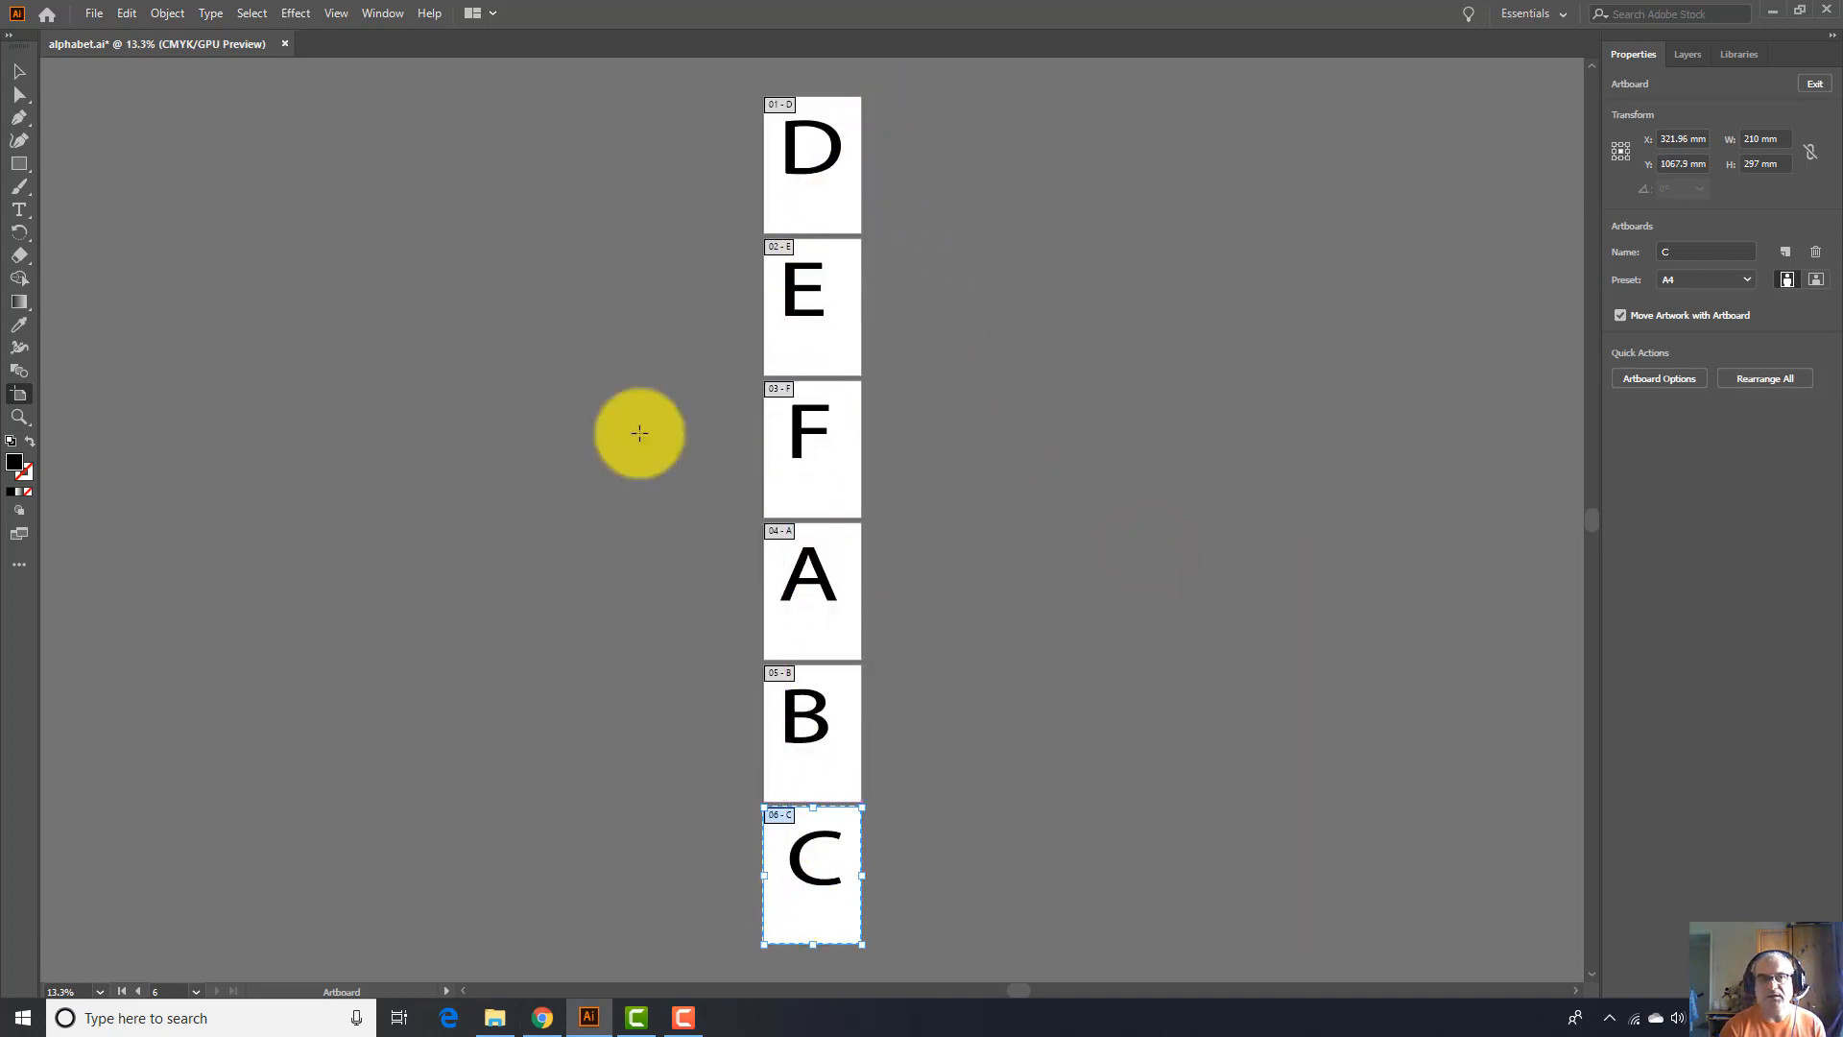
Show the Artboards panel and move it clear of the artboards, beside the Properties panel
{"action": "left_click", "coordinate": [338, 13]}
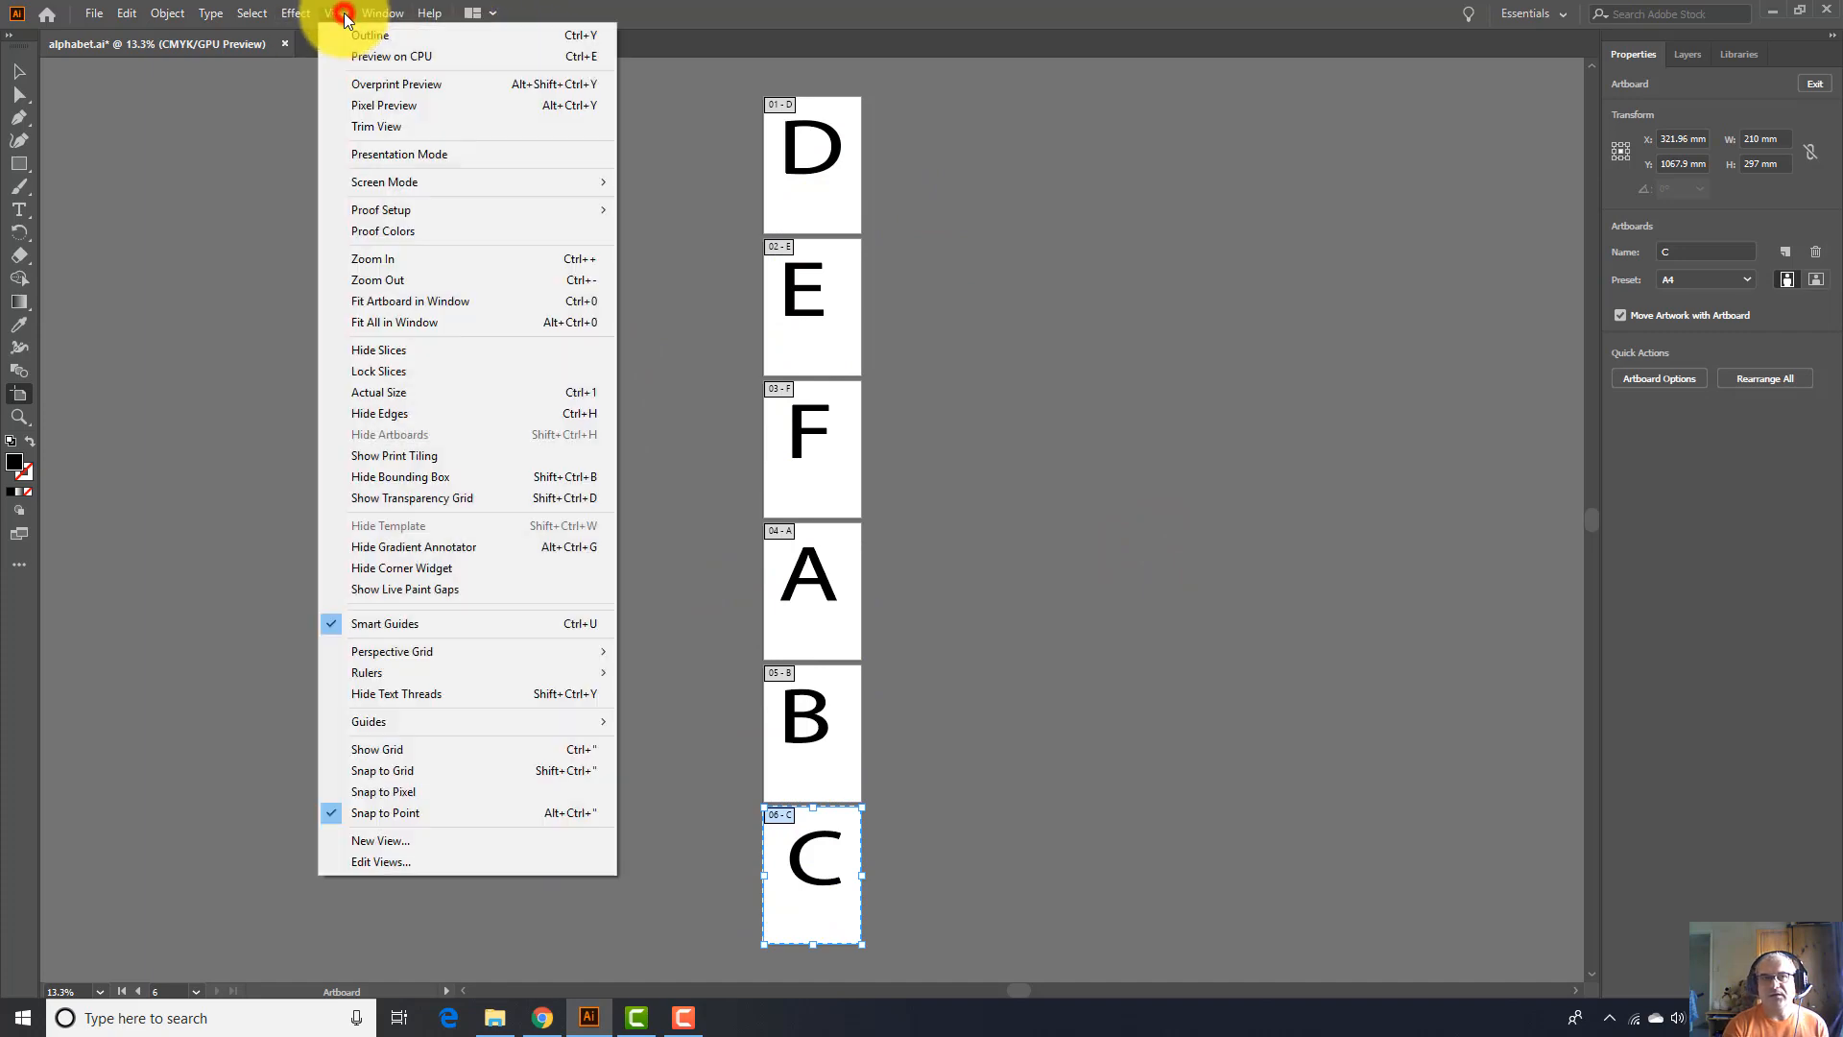
{"action": "mouse_move", "coordinate": [382, 21]}
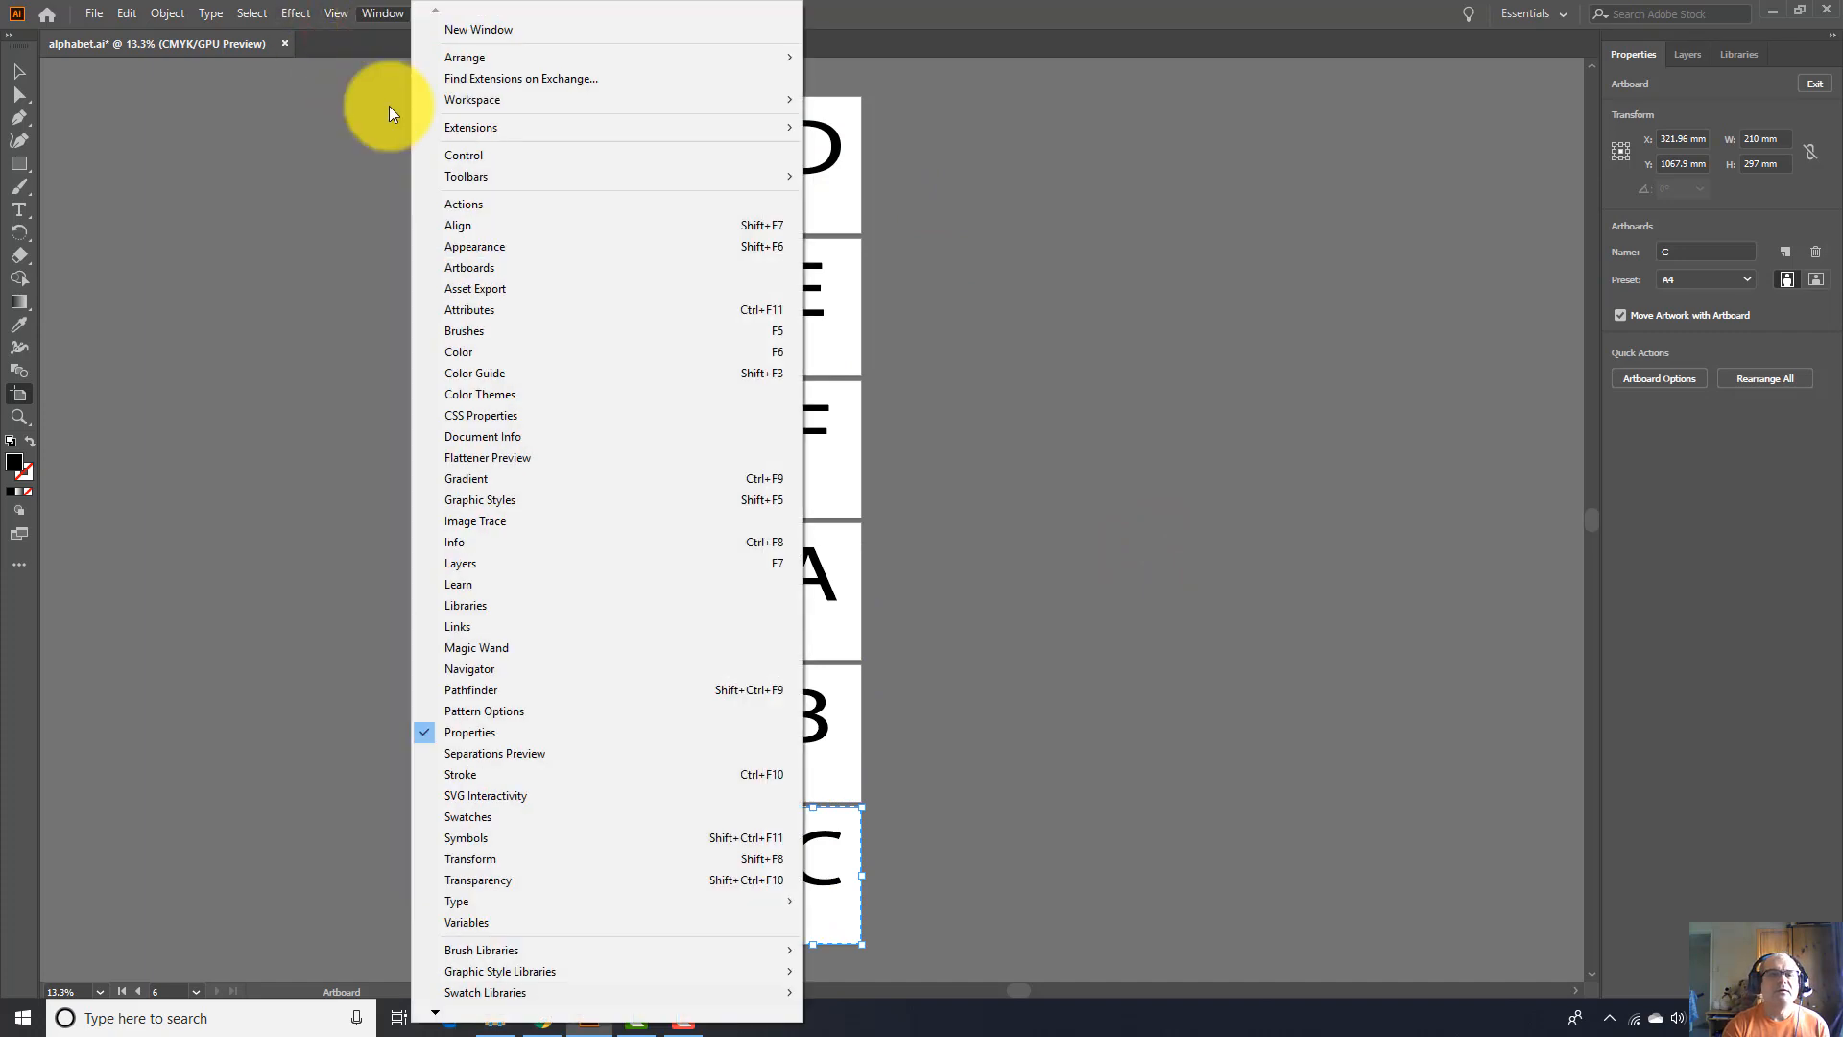
{"action": "left_click", "coordinate": [484, 272]}
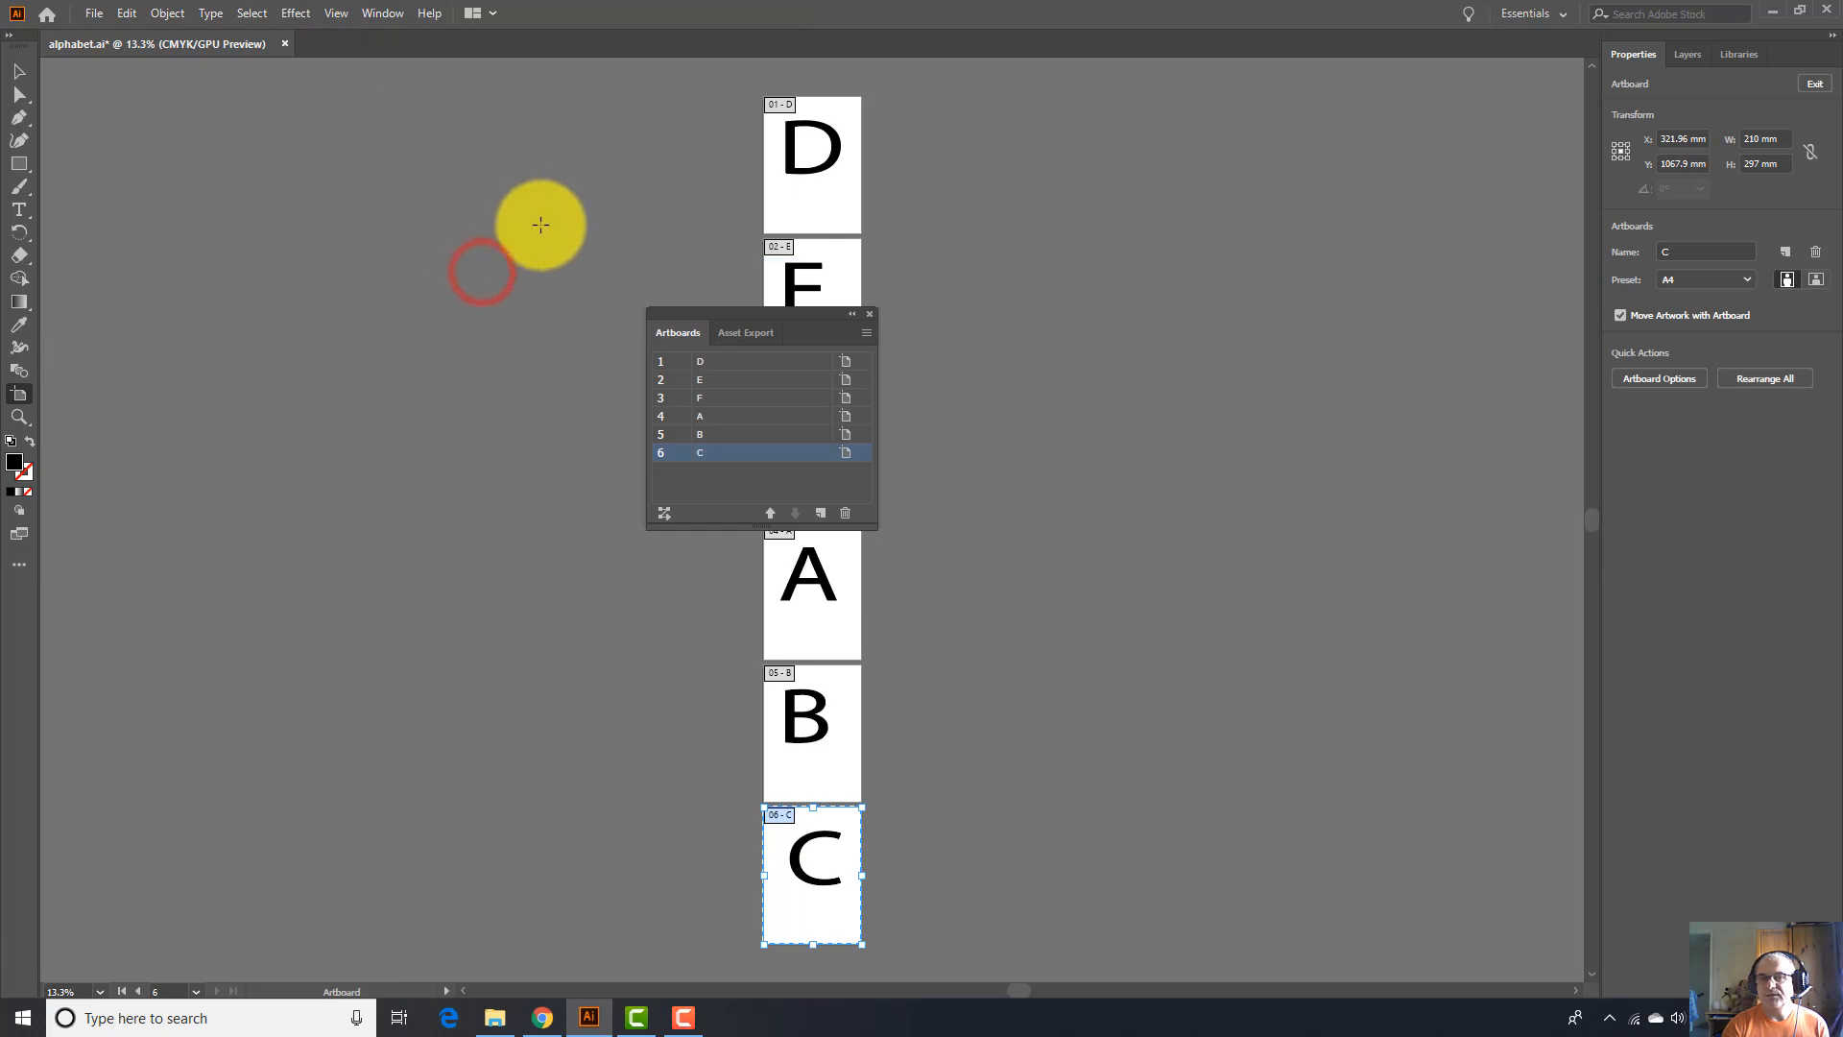
{"action": "left_click_drag", "start_coordinate": [795, 322], "coordinate": [1521, 315]}
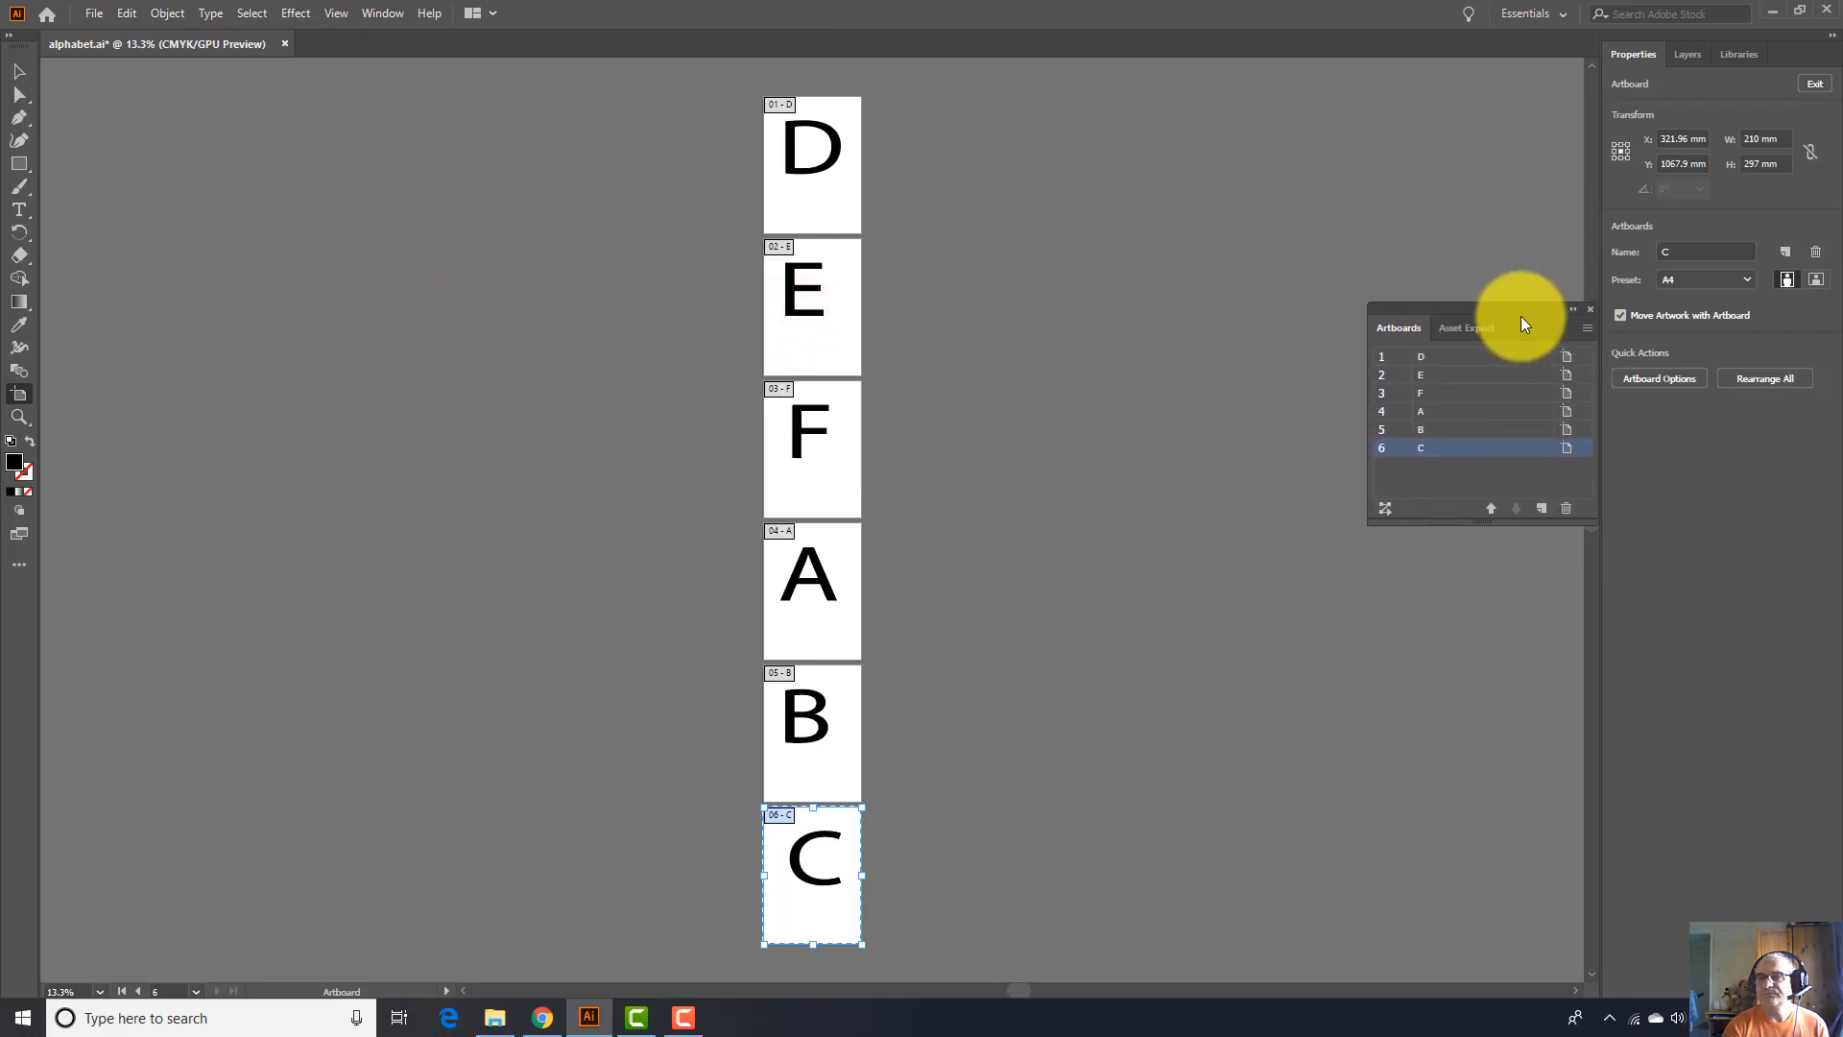
Rearrange all artboards into a grid filled row by row with 2 columns and 10 mm spacing, moving the artwork with them
{"action": "left_click", "coordinate": [1385, 508]}
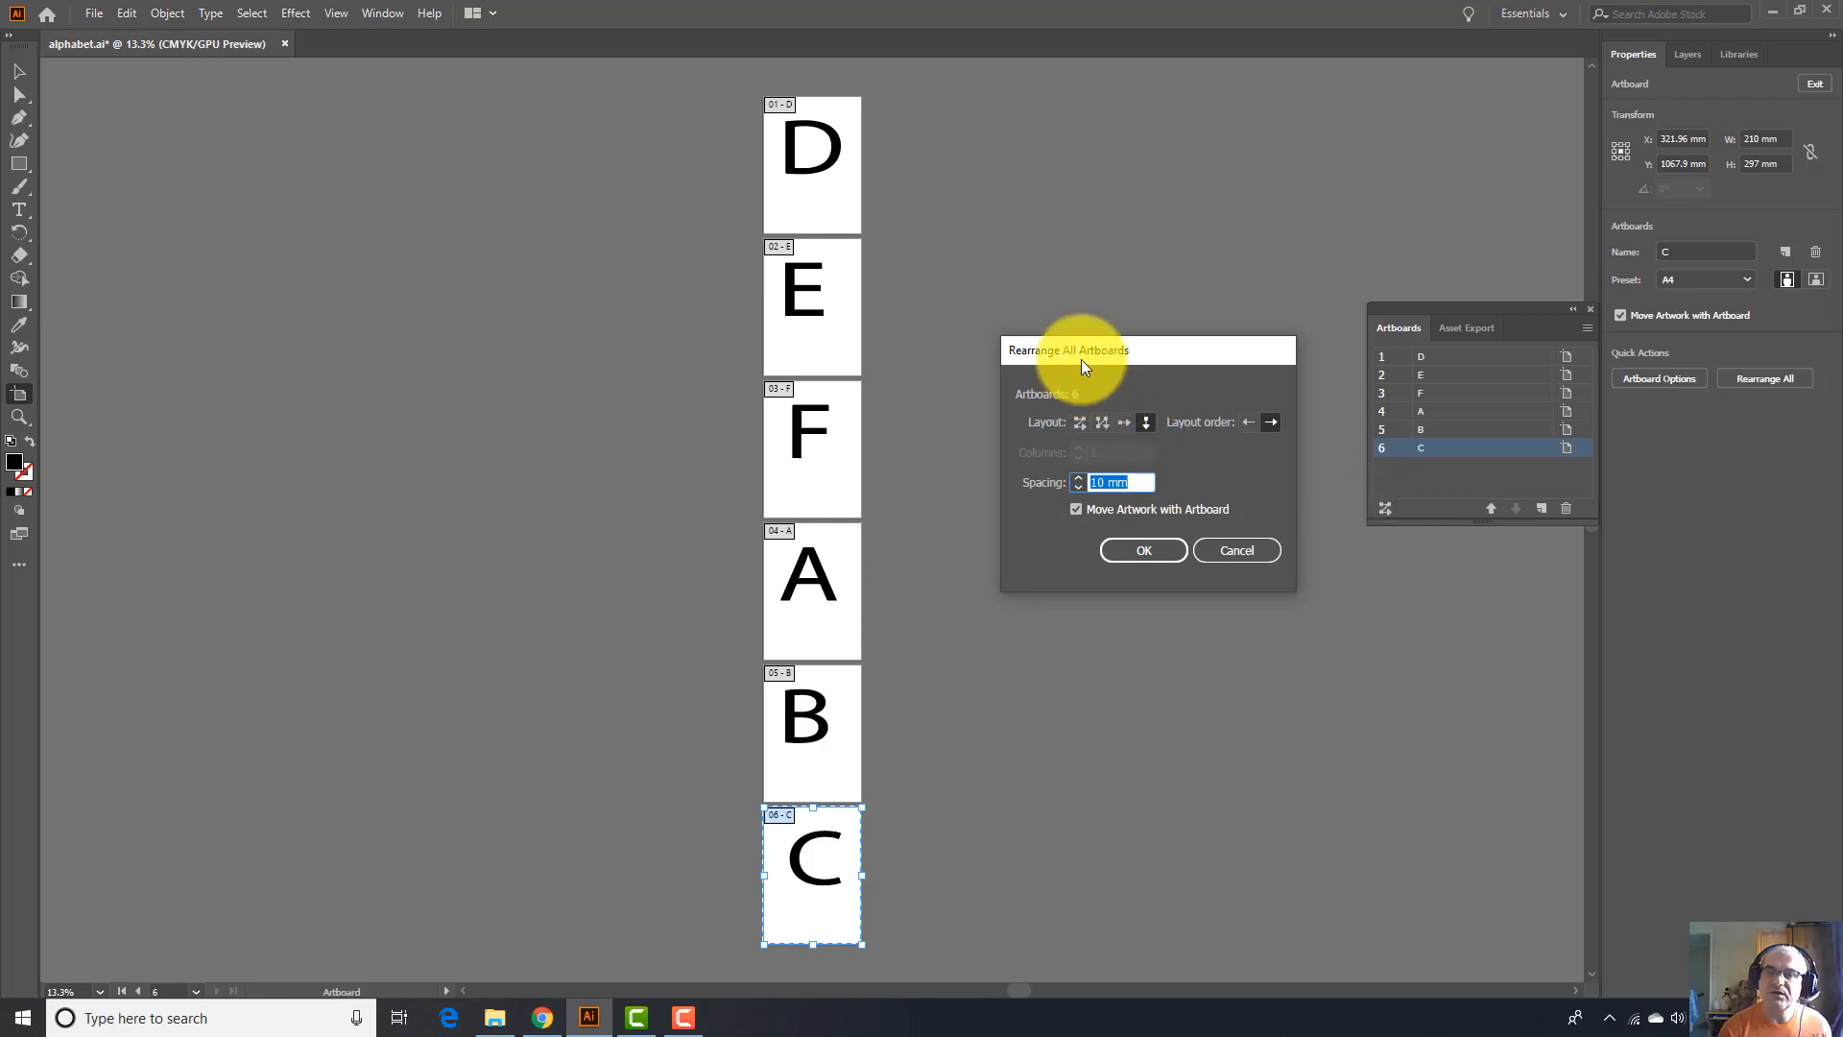
{"action": "left_click", "coordinate": [1079, 424]}
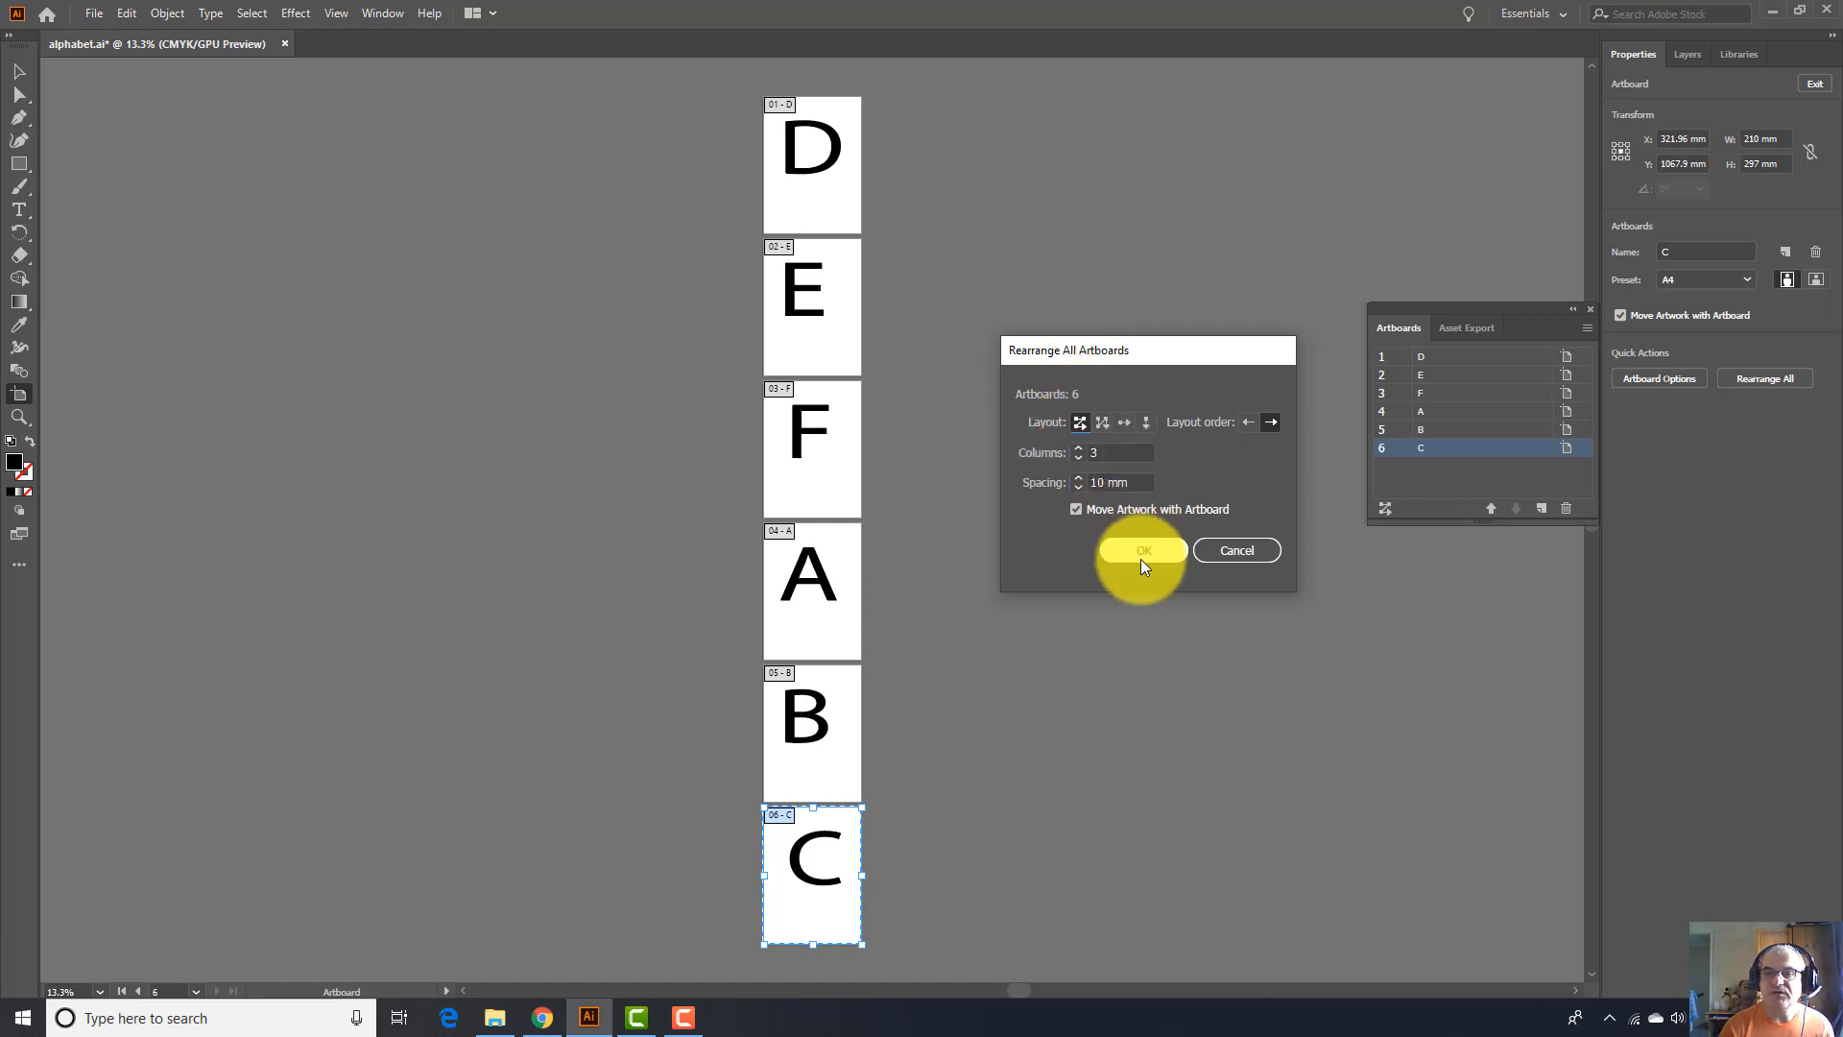
{"action": "double_click", "coordinate": [1098, 449]}
{"action": "type", "text": "2"}
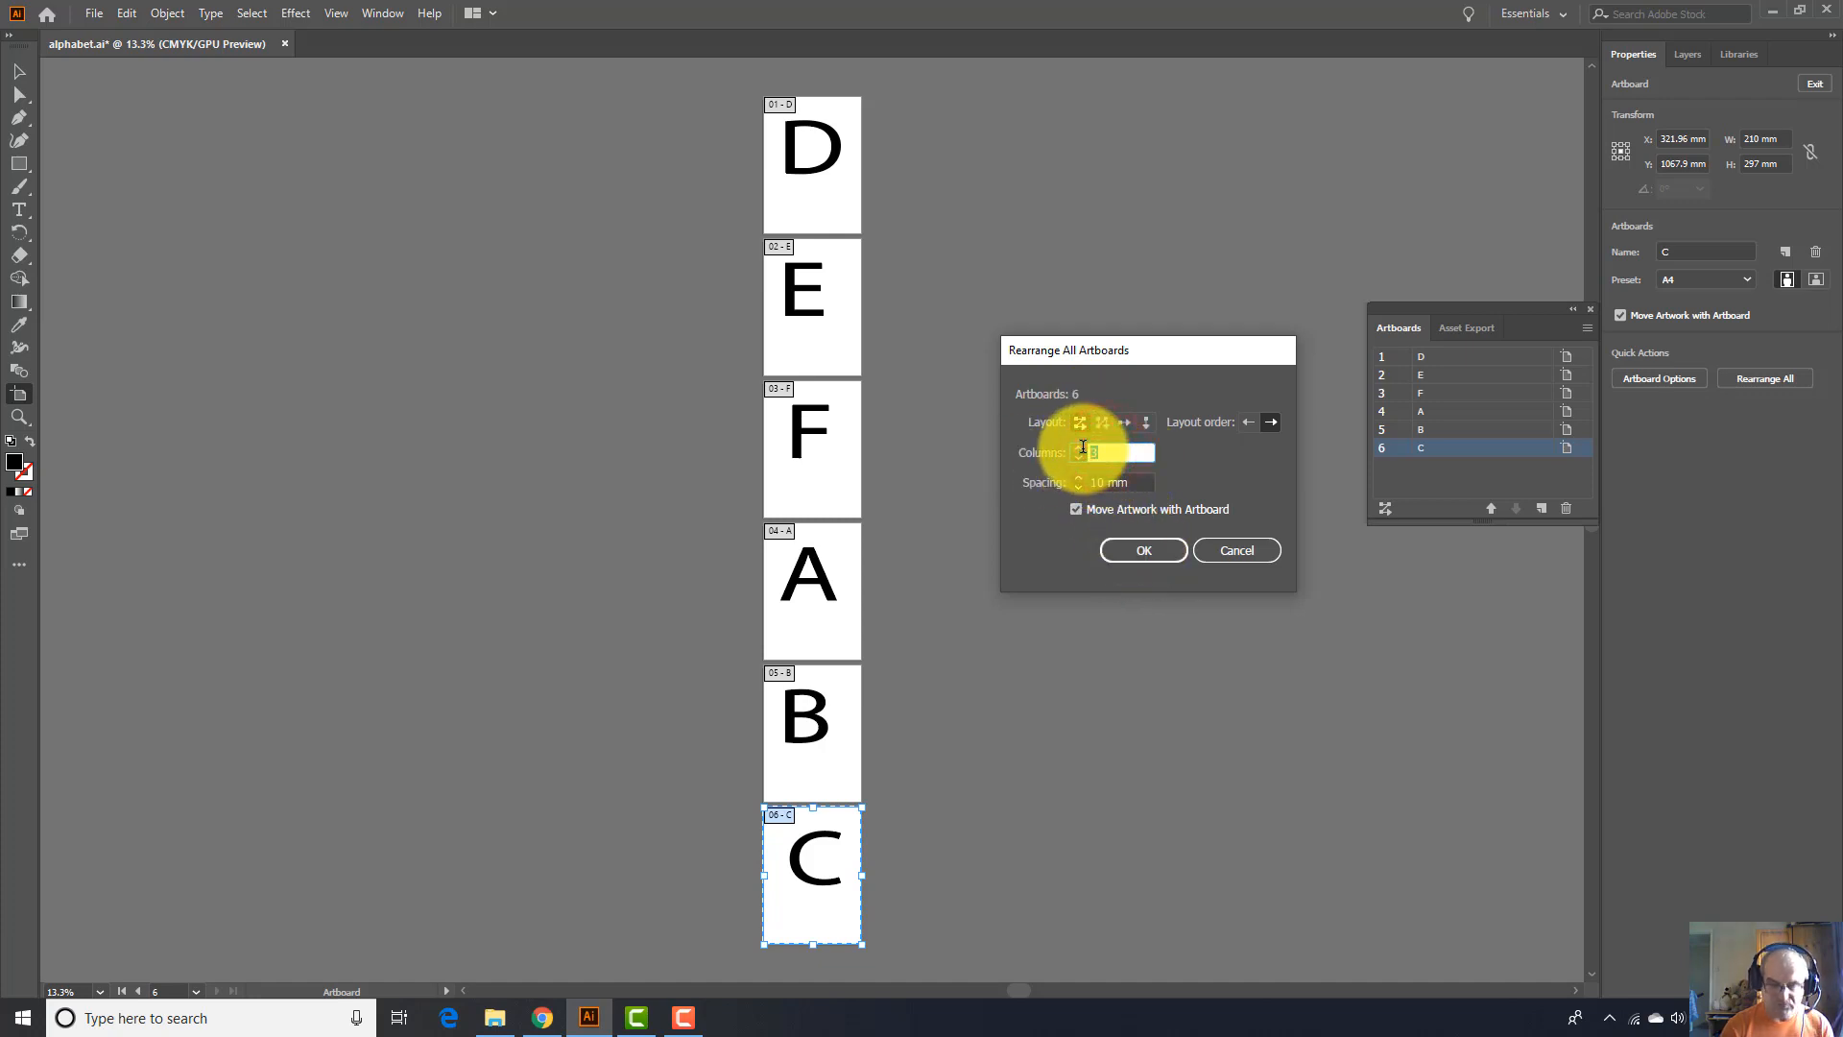
{"action": "left_click", "coordinate": [1135, 550]}
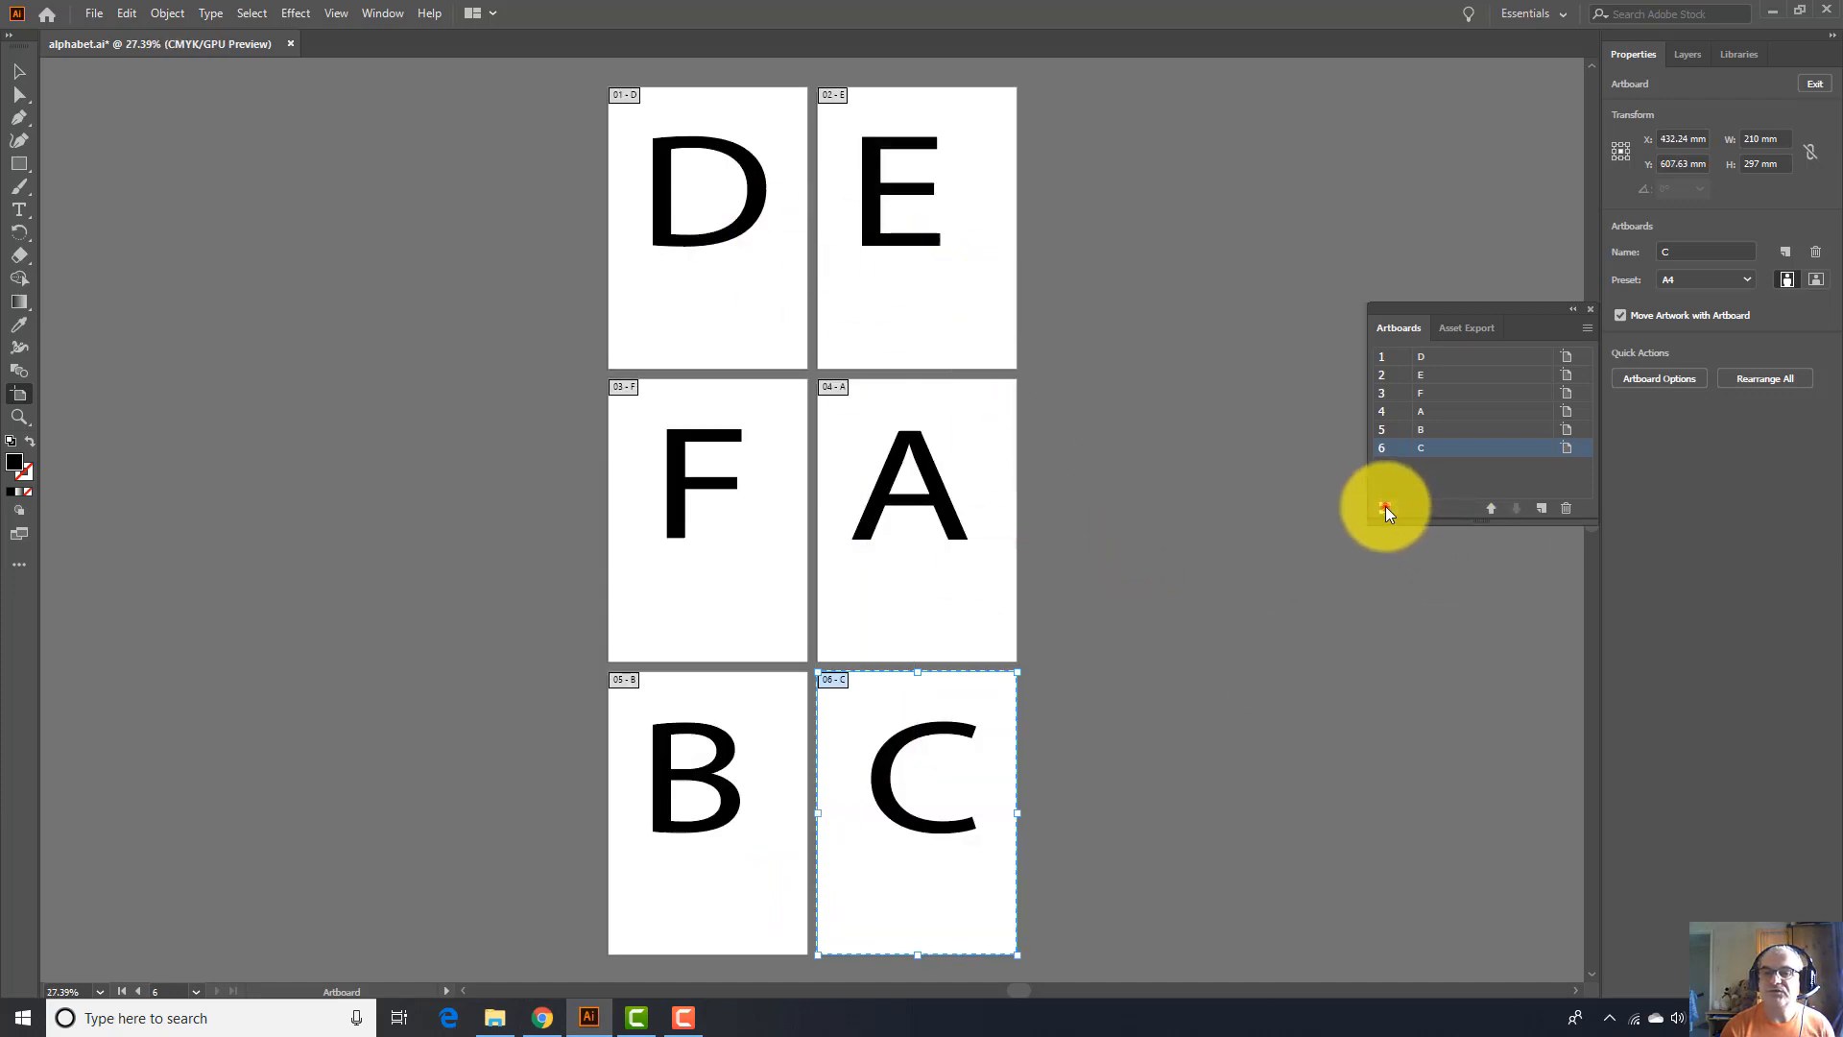
Change the row-by-row artboard grid to 3 columns, moving the artwork with the artboards
{"action": "left_click", "coordinate": [1385, 505]}
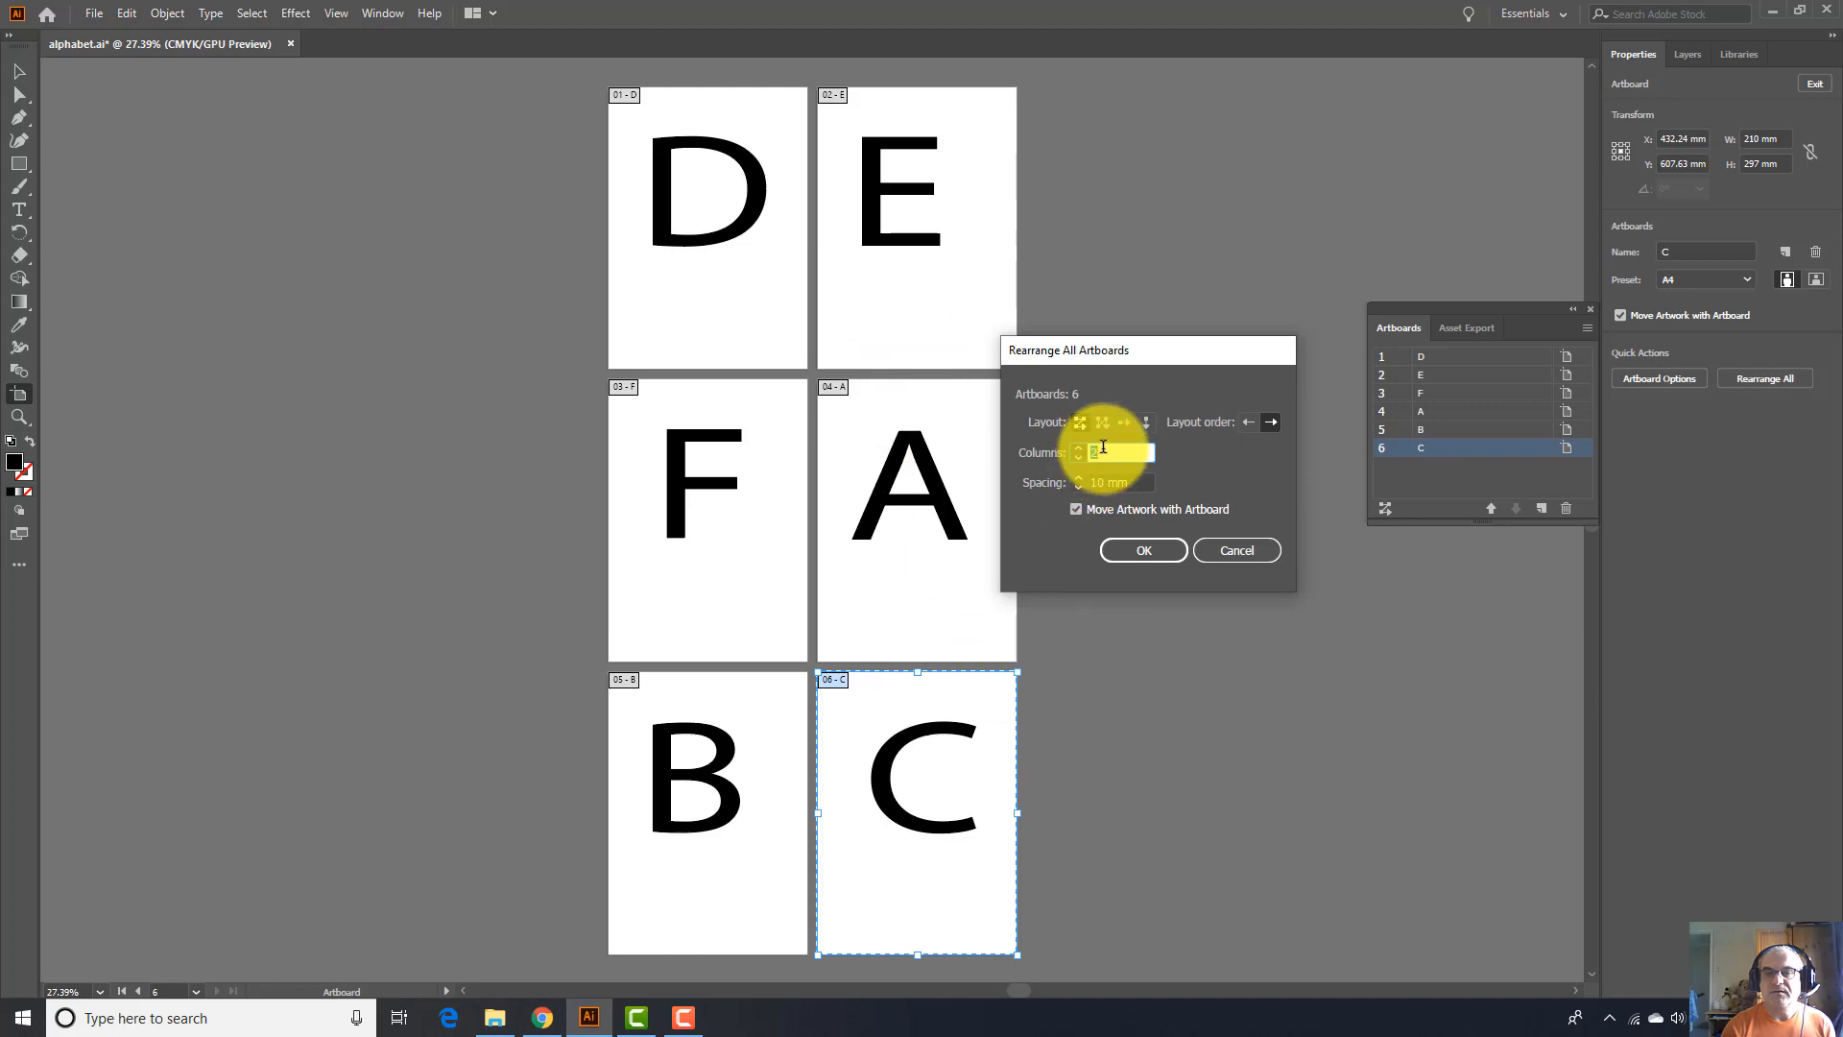
{"action": "type", "text": "3"}
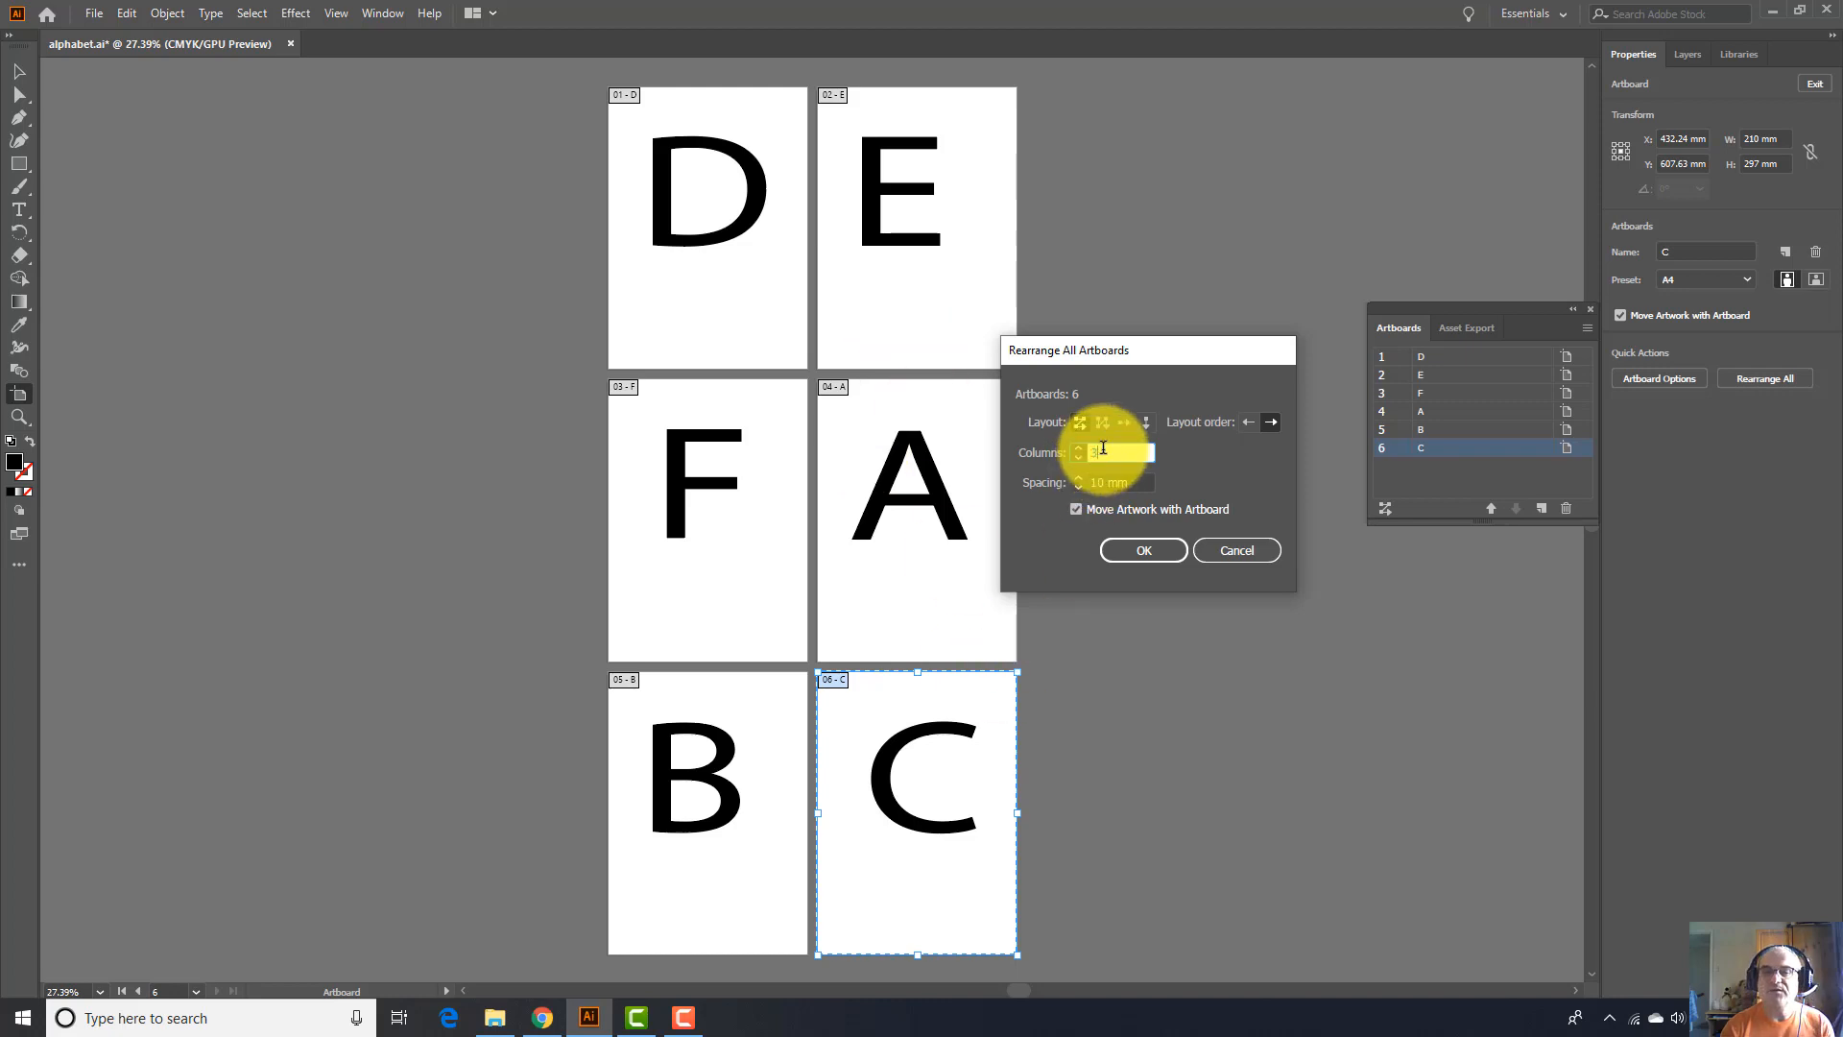
{"action": "left_click", "coordinate": [1136, 553]}
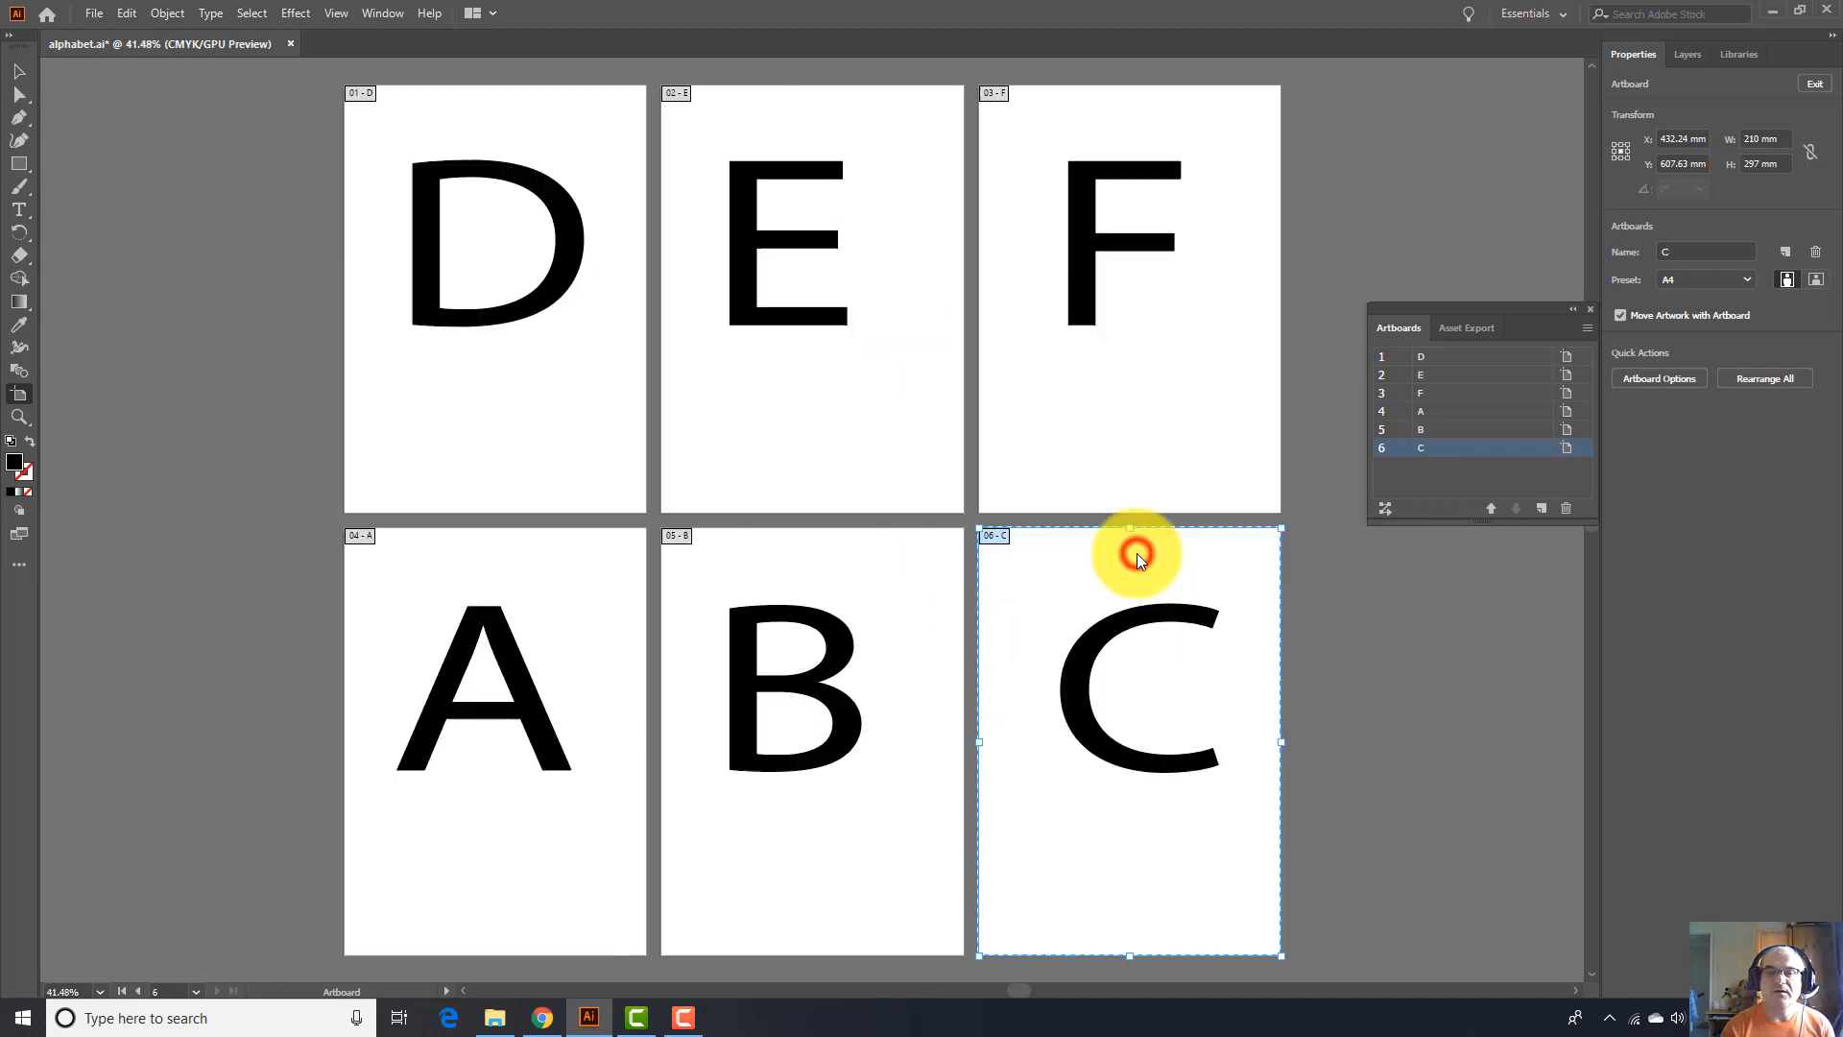
Set the spacing of the artboard grid to 20 mm, fit all artboards in the window and close the Artboards panel
{"action": "left_click", "coordinate": [1385, 510]}
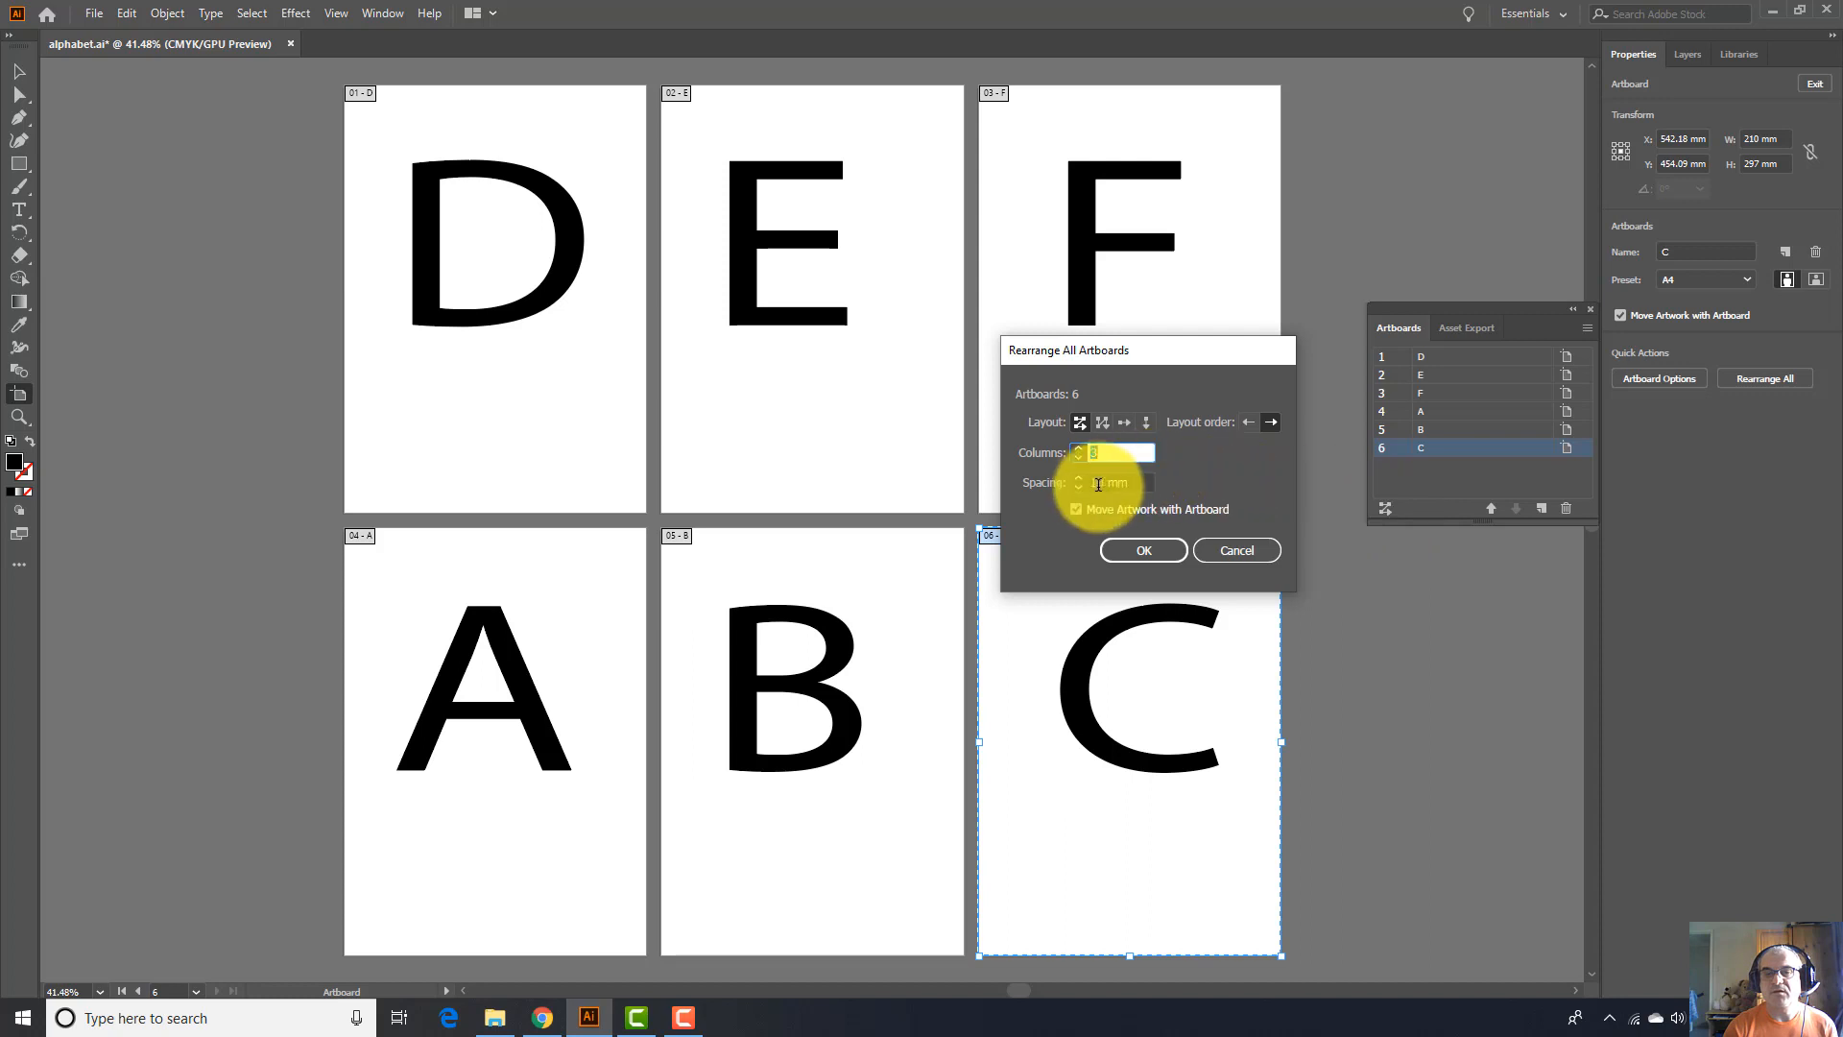
{"action": "left_click", "coordinate": [1125, 483]}
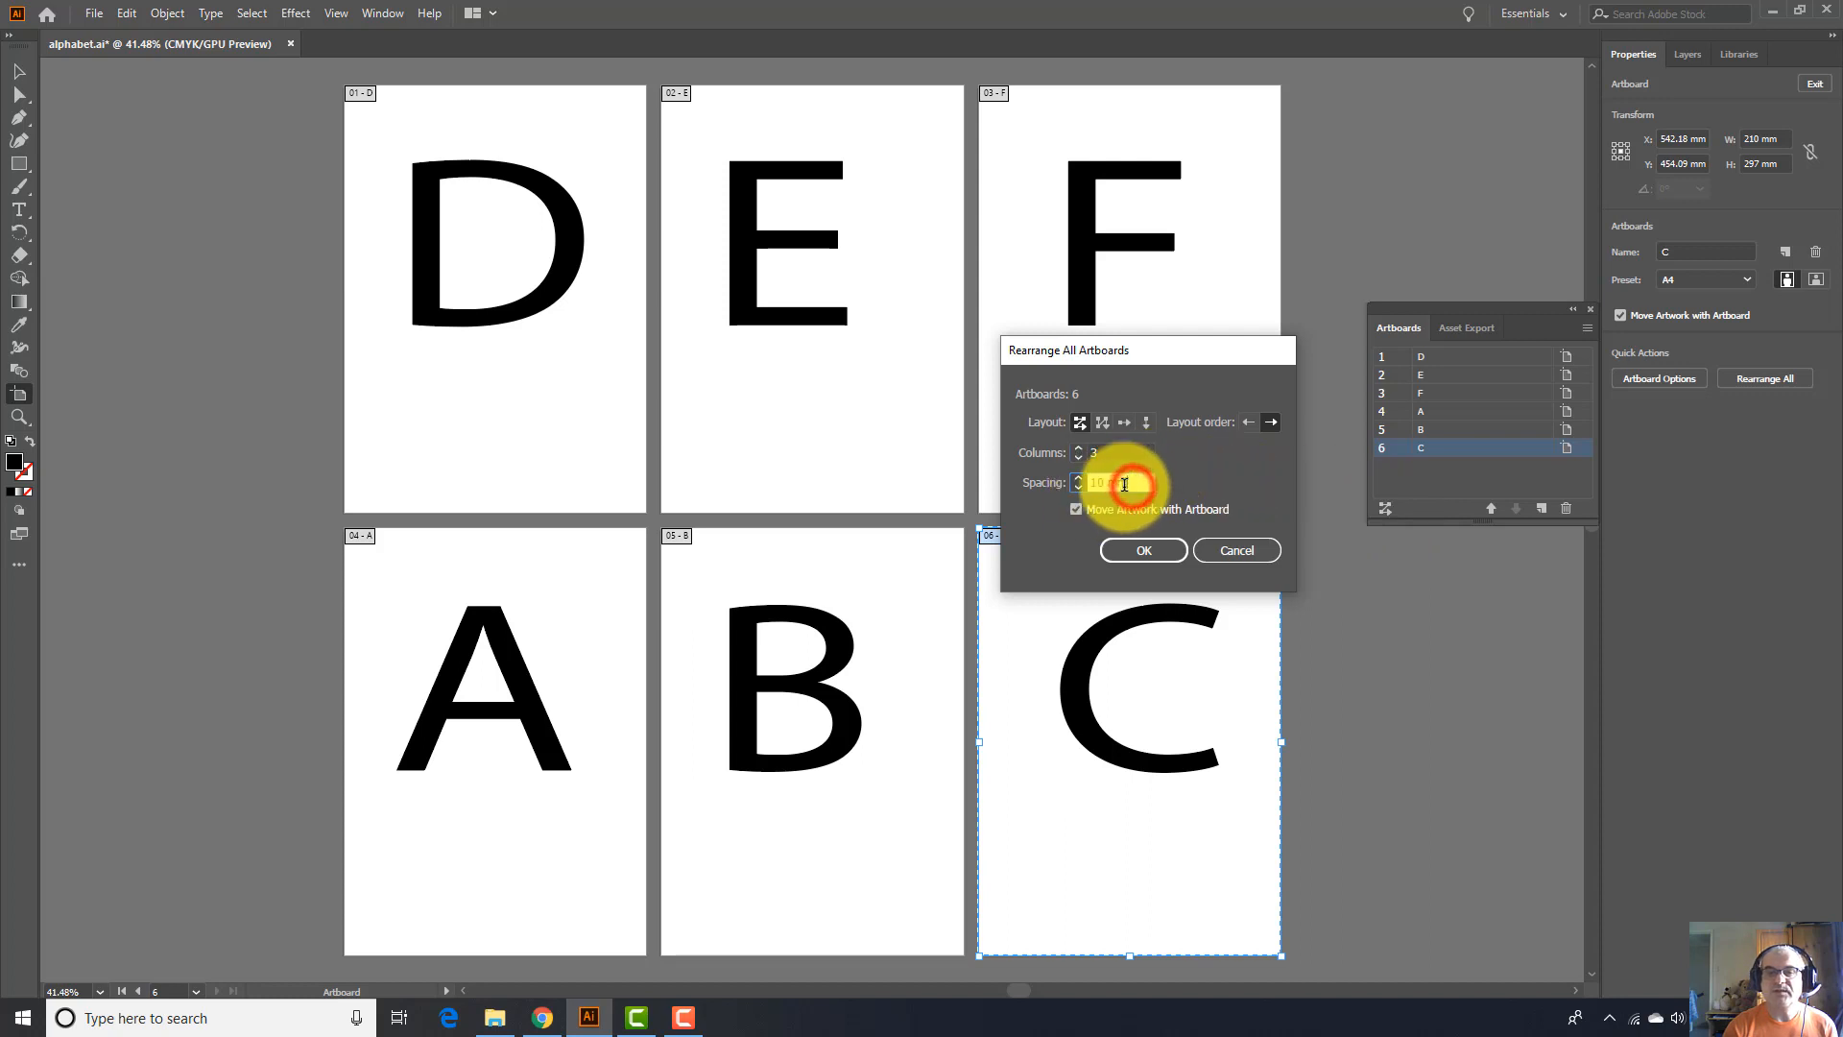
{"action": "key", "text": "BackSpace"}
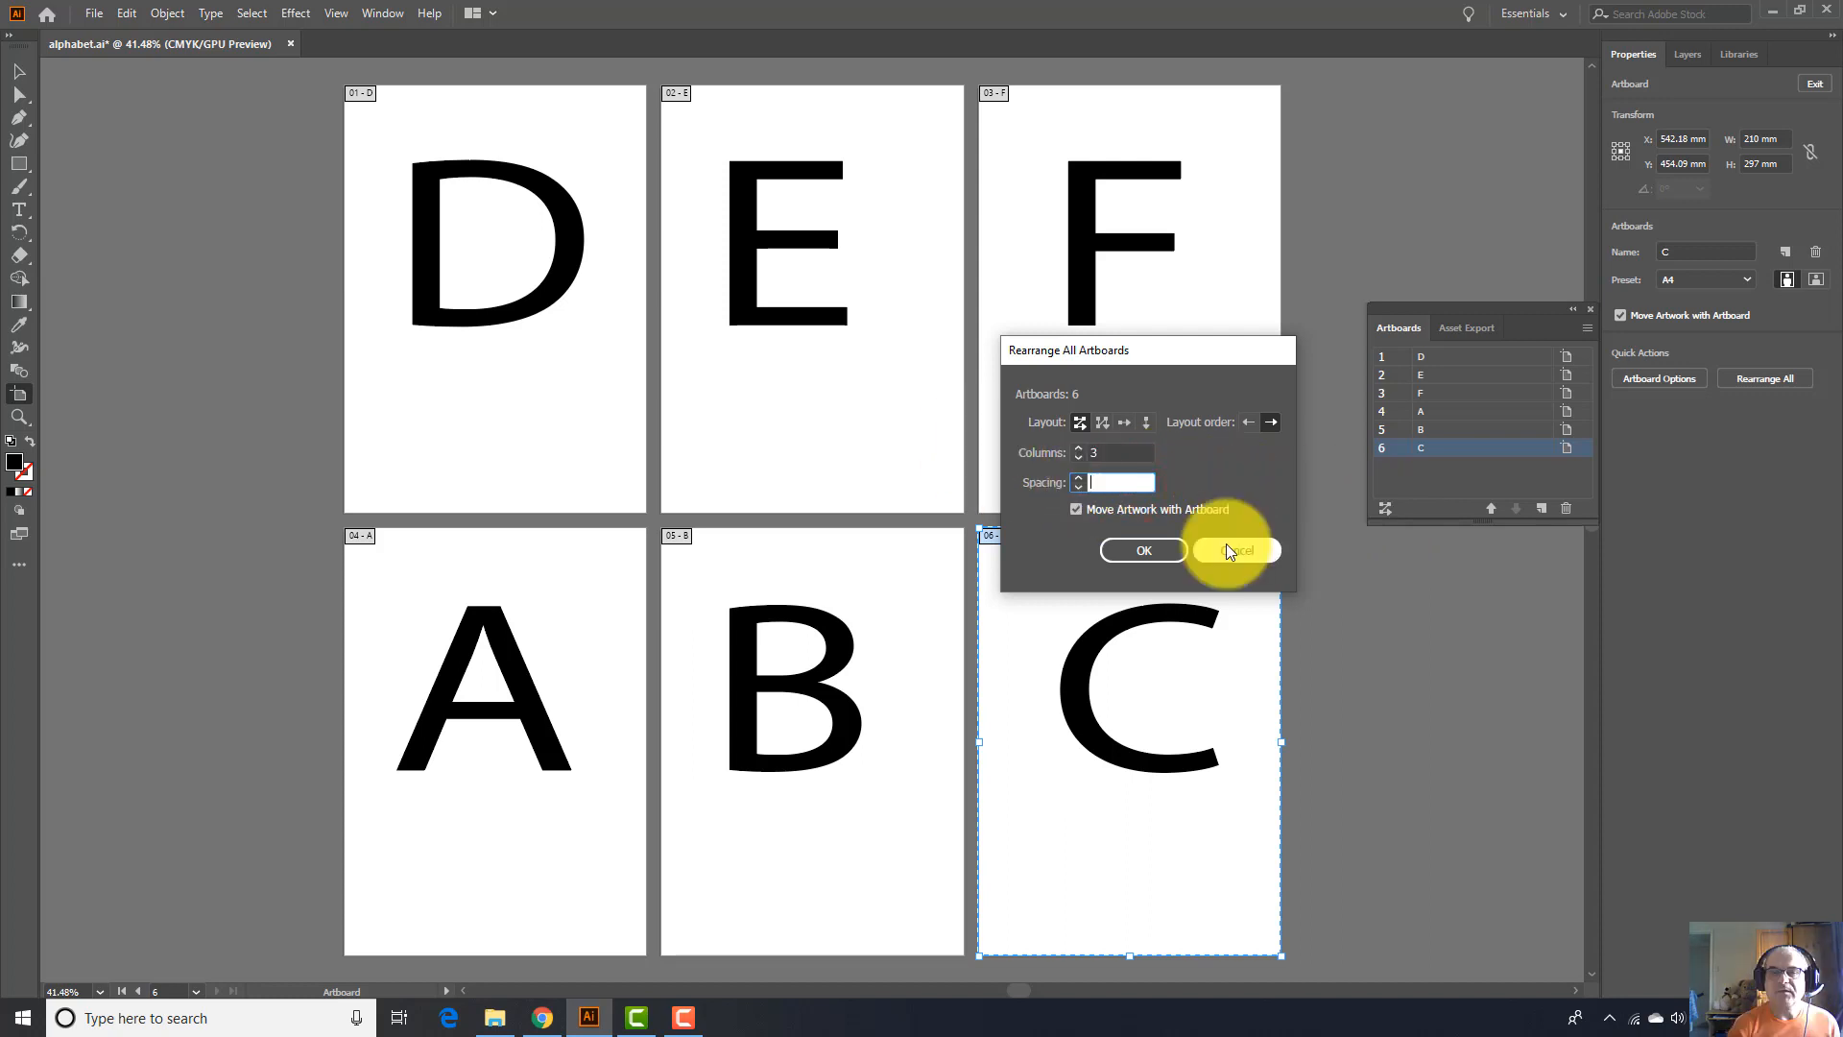
{"action": "type", "text": "20"}
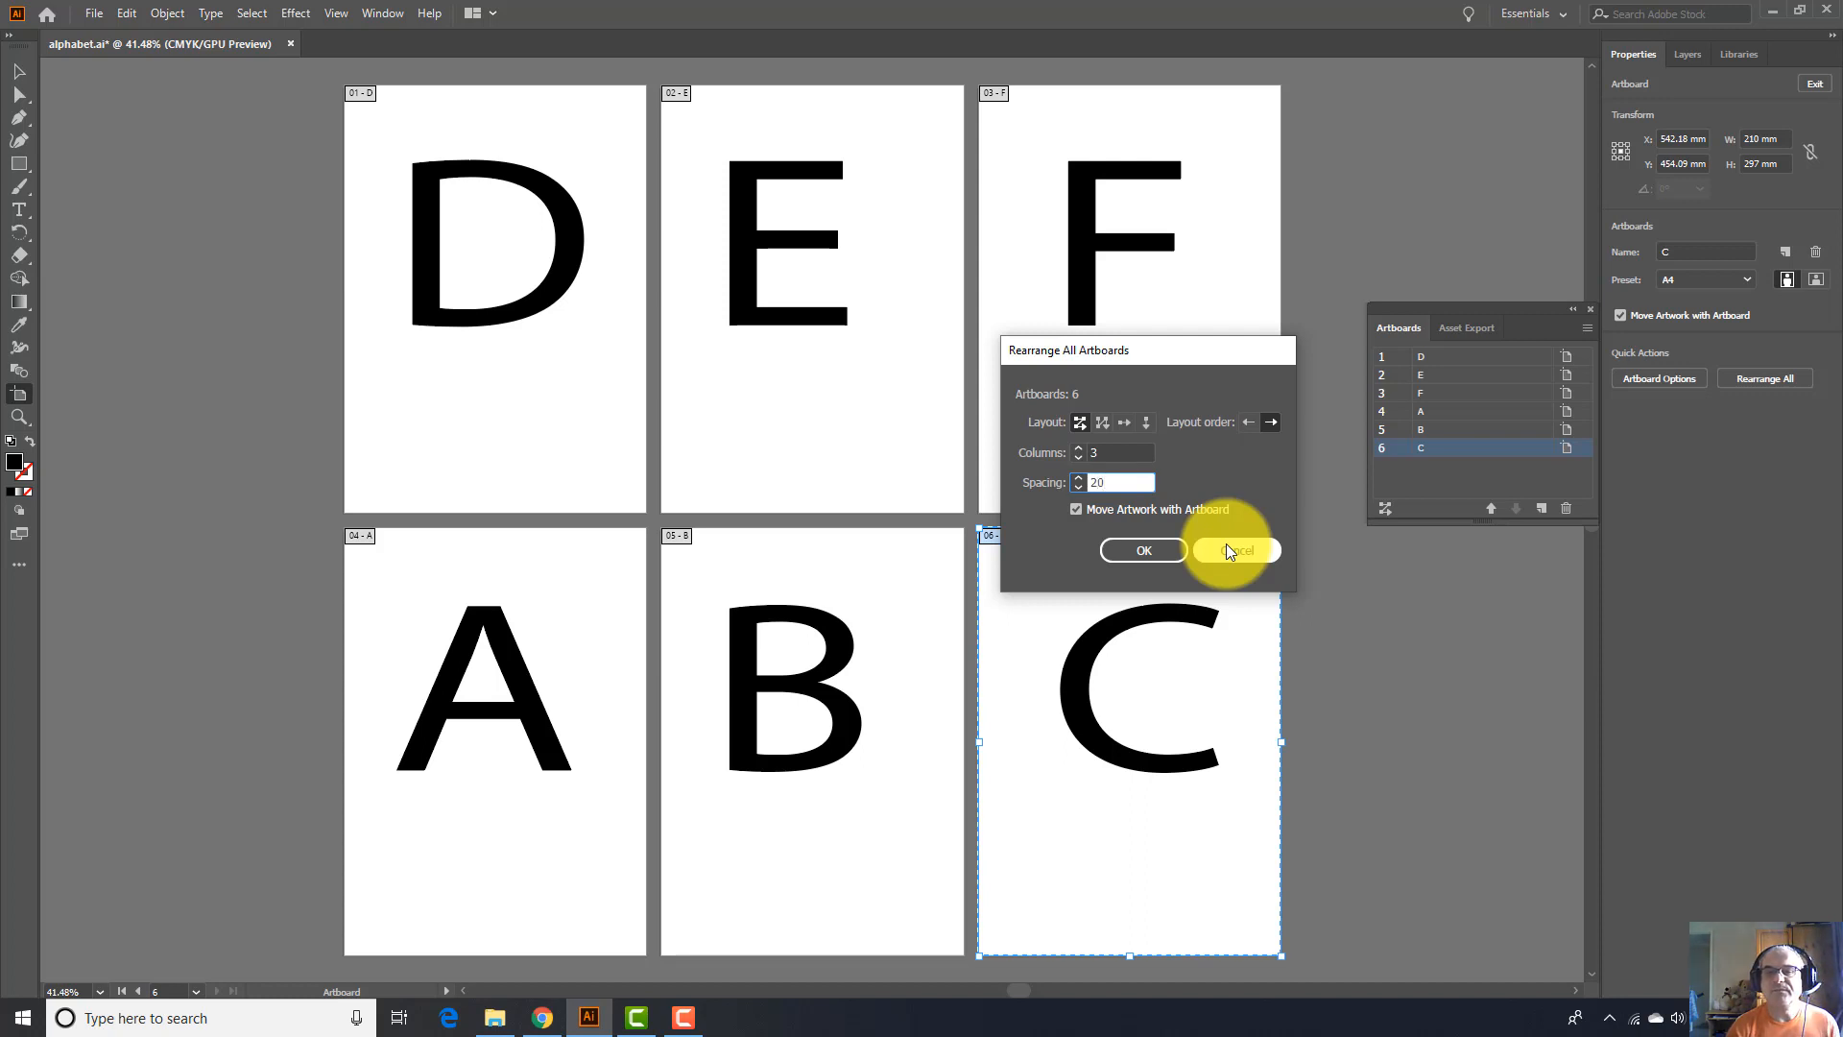
{"action": "left_click", "coordinate": [1143, 549]}
{"action": "key", "text": "ctrl+alt+0"}
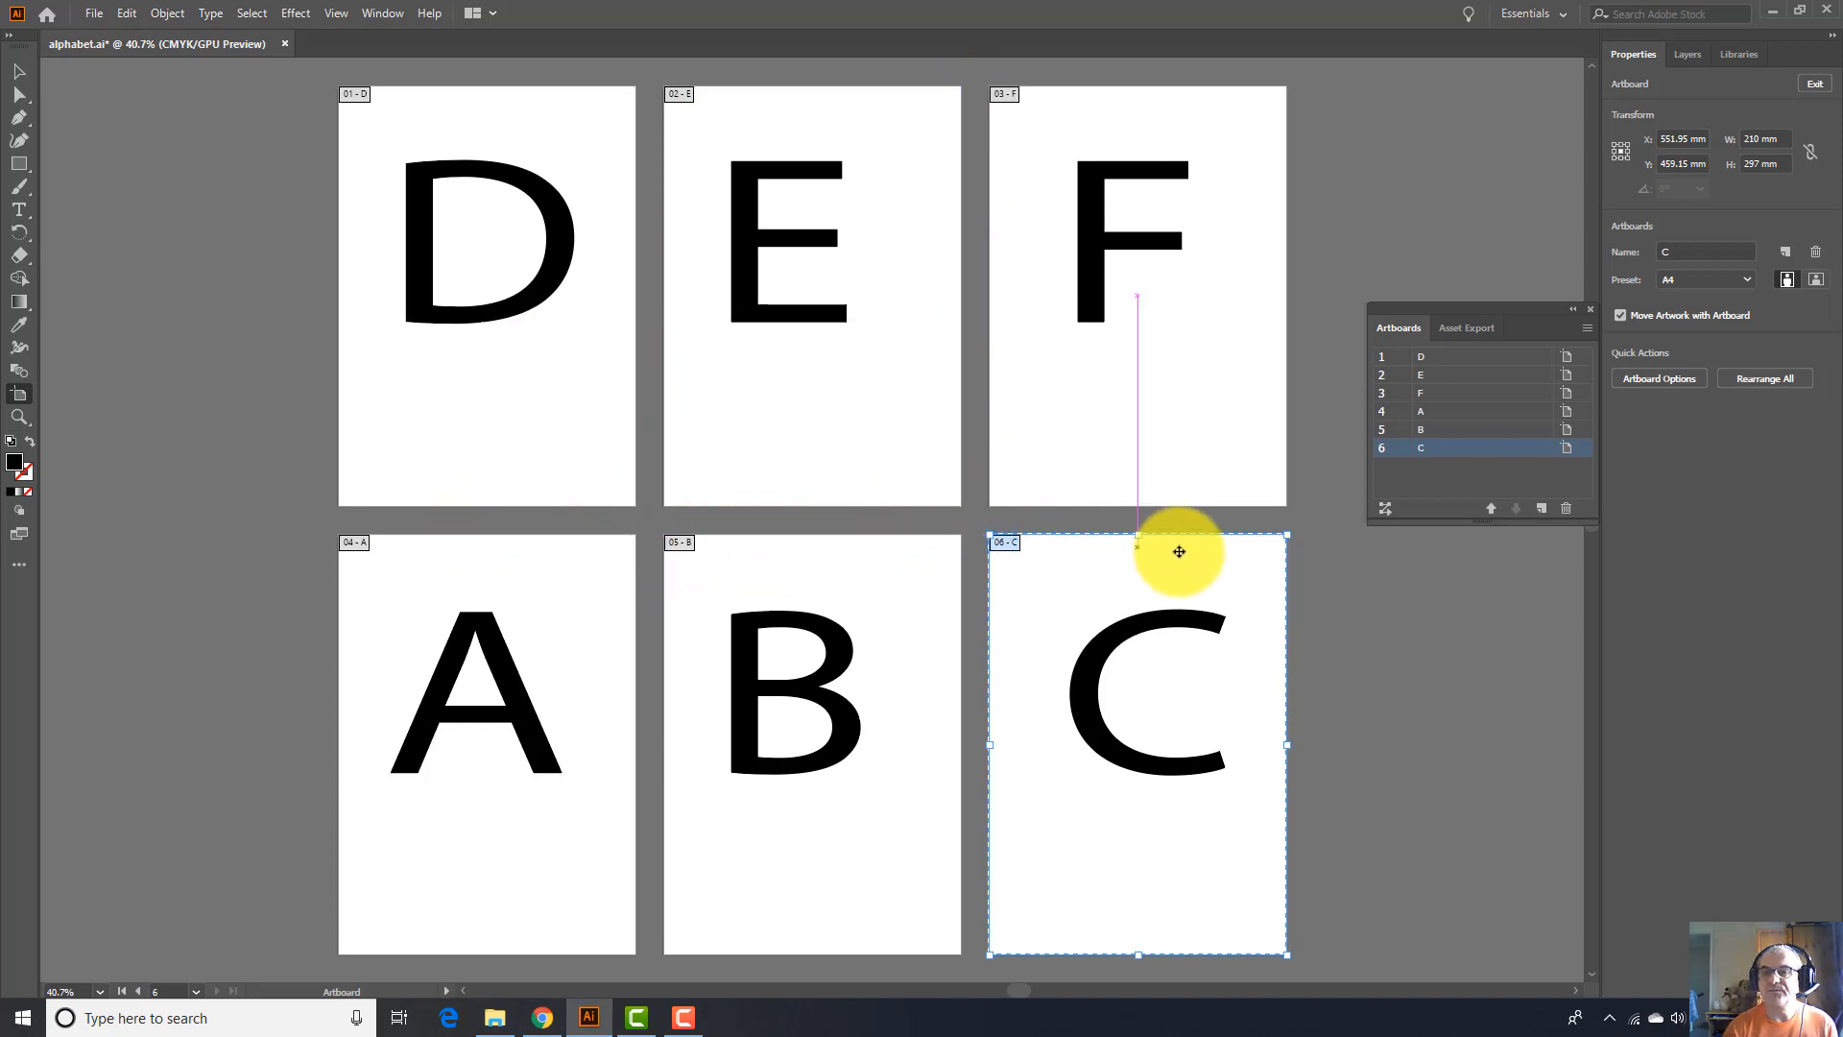
{"action": "left_click", "coordinate": [1590, 308]}
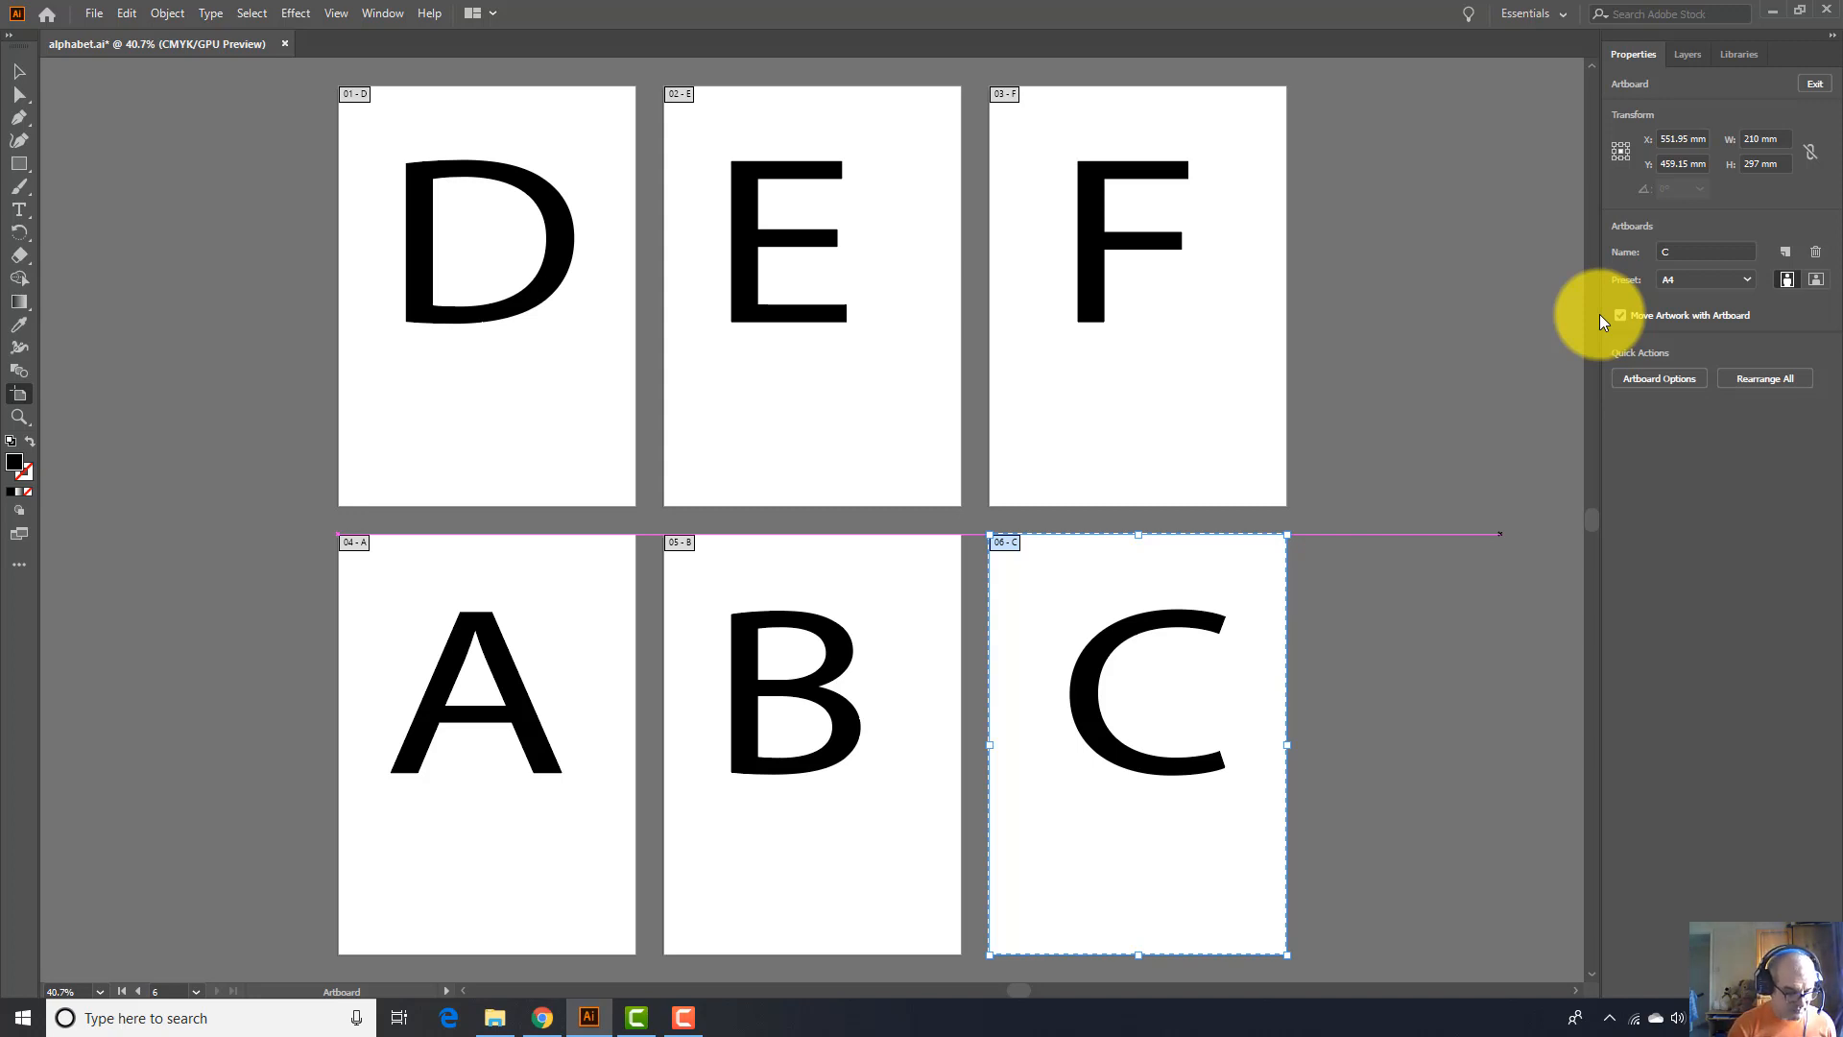
Try out the Hand and Zoom tools, panning slightly across the artboards, and return to the Artboard tool
{"action": "key", "text": "h"}
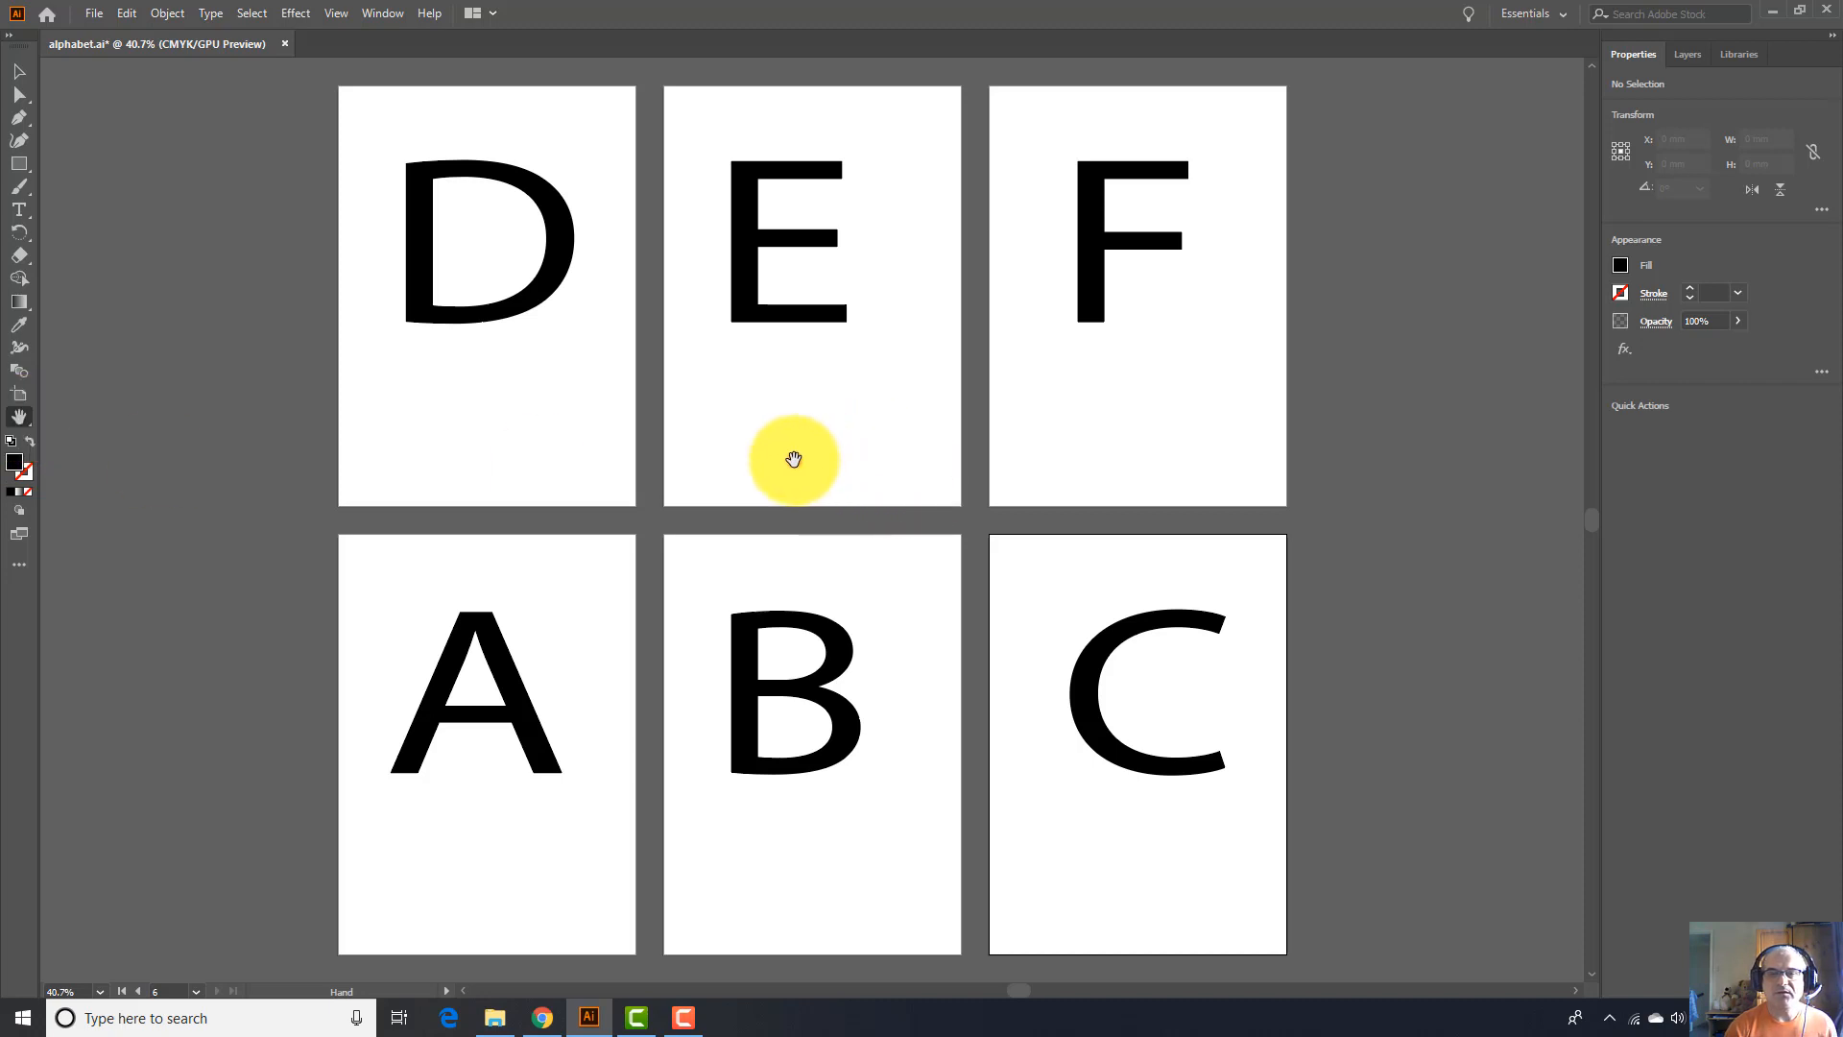
{"action": "mouse_move", "coordinate": [794, 461]}
{"action": "left_mouse_down"}
{"action": "mouse_move", "coordinate": [1168, 441]}
{"action": "mouse_move", "coordinate": [991, 691]}
{"action": "mouse_move", "coordinate": [514, 515]}
{"action": "mouse_move", "coordinate": [522, 351]}
{"action": "mouse_move", "coordinate": [679, 227]}
{"action": "mouse_move", "coordinate": [1069, 473]}
{"action": "mouse_move", "coordinate": [860, 538]}
{"action": "mouse_move", "coordinate": [709, 485]}
{"action": "mouse_move", "coordinate": [711, 460]}
{"action": "mouse_move", "coordinate": [778, 481]}
{"action": "left_mouse_up"}
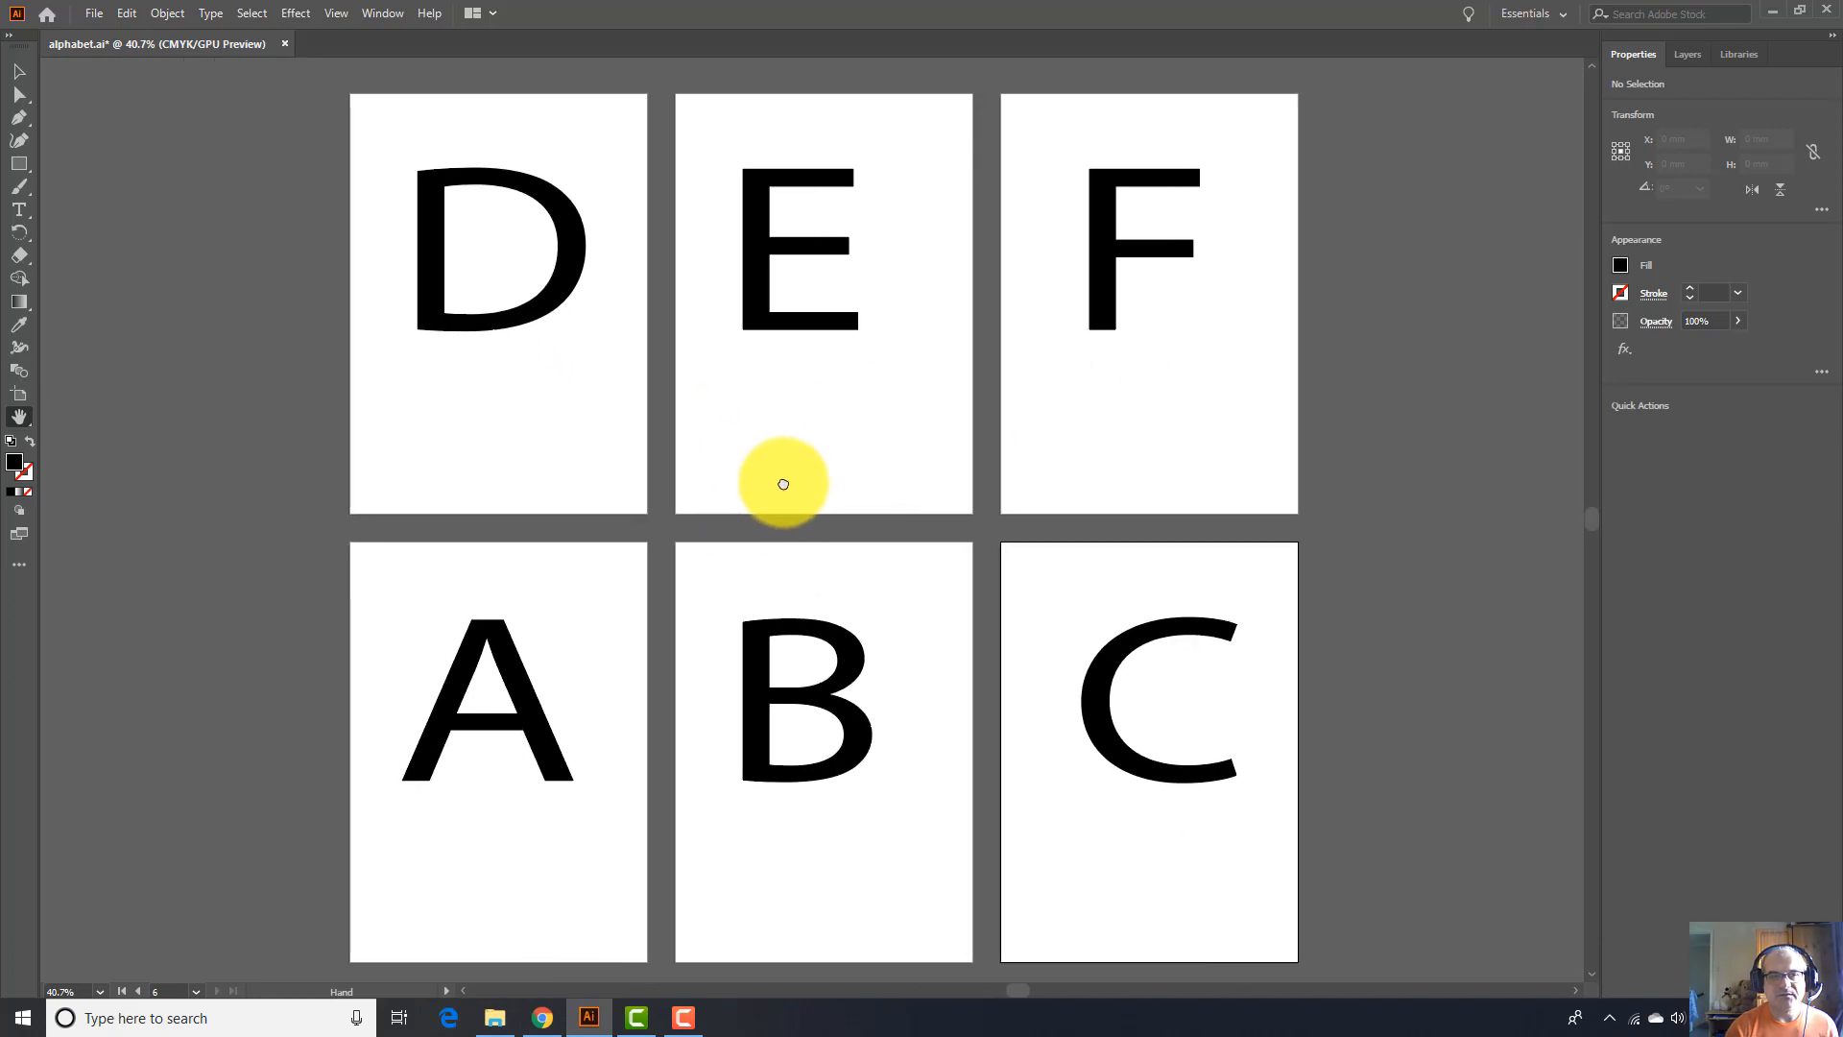
{"action": "left_click", "coordinate": [31, 425]}
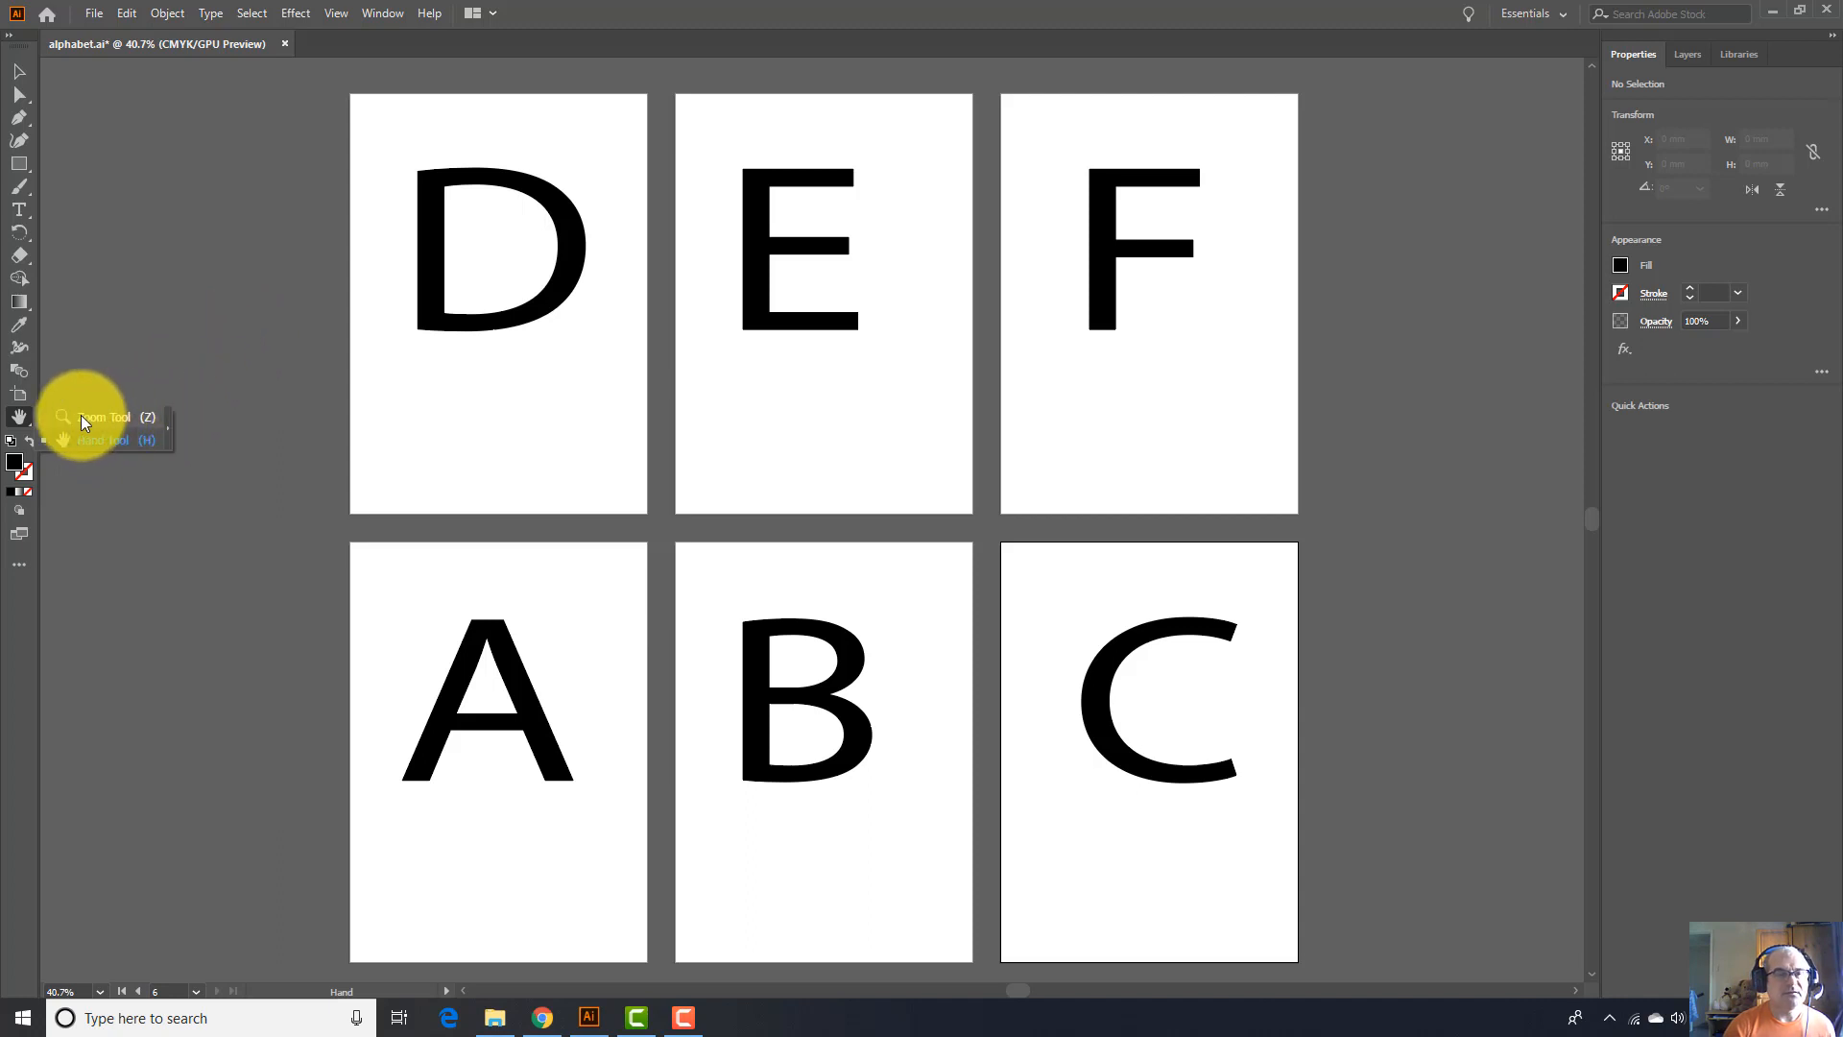
{"action": "left_click", "coordinate": [117, 417]}
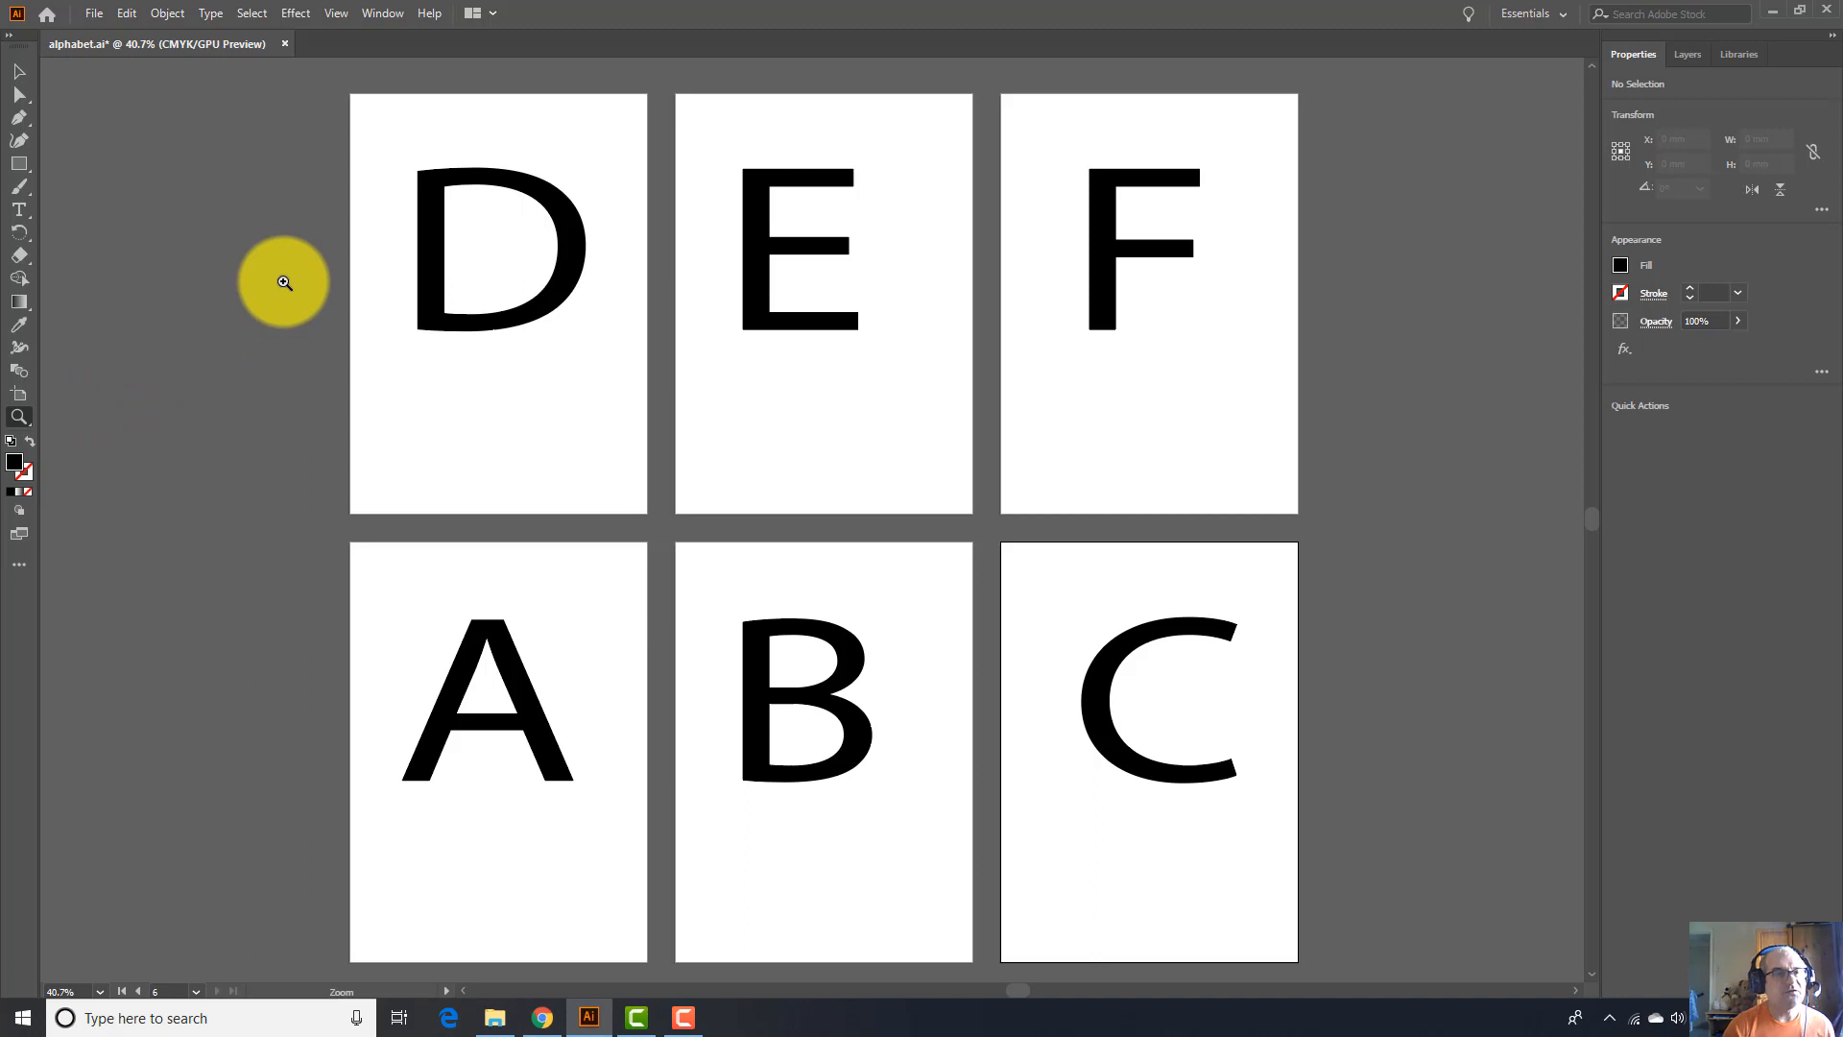
{"action": "key", "text": "h"}
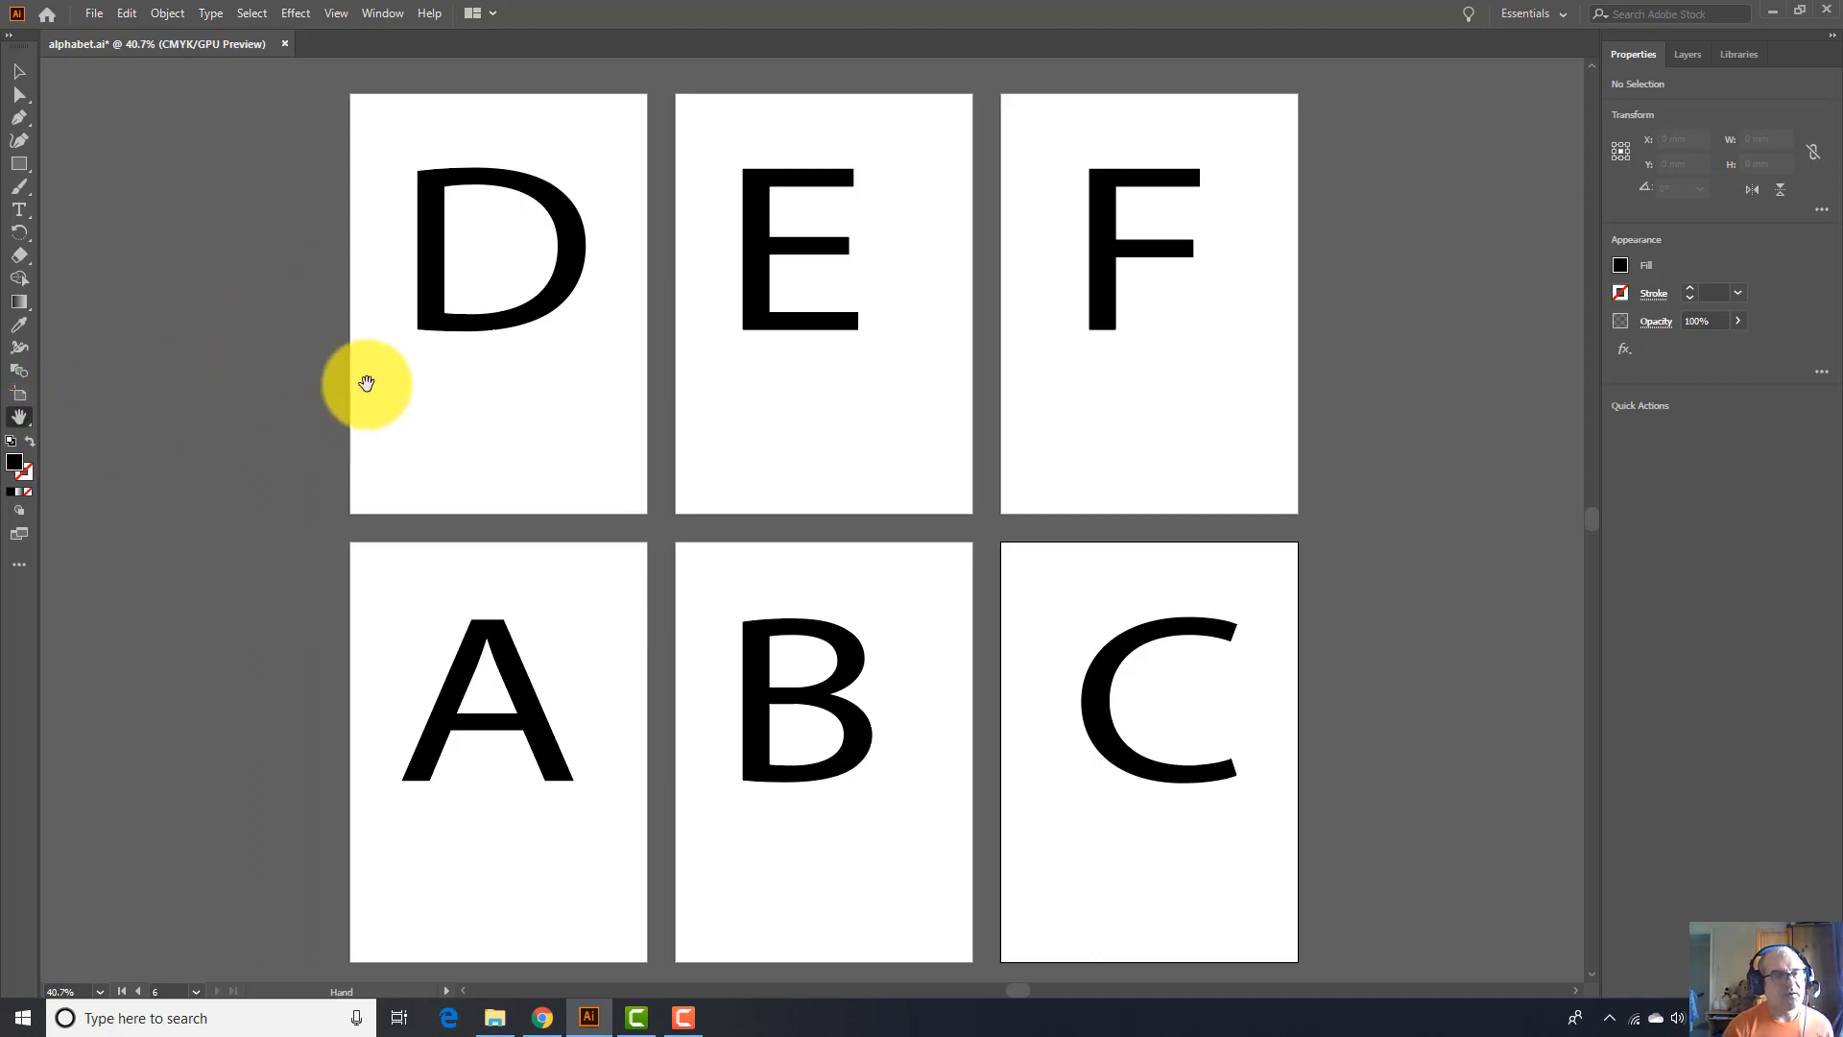
{"action": "key", "text": "z"}
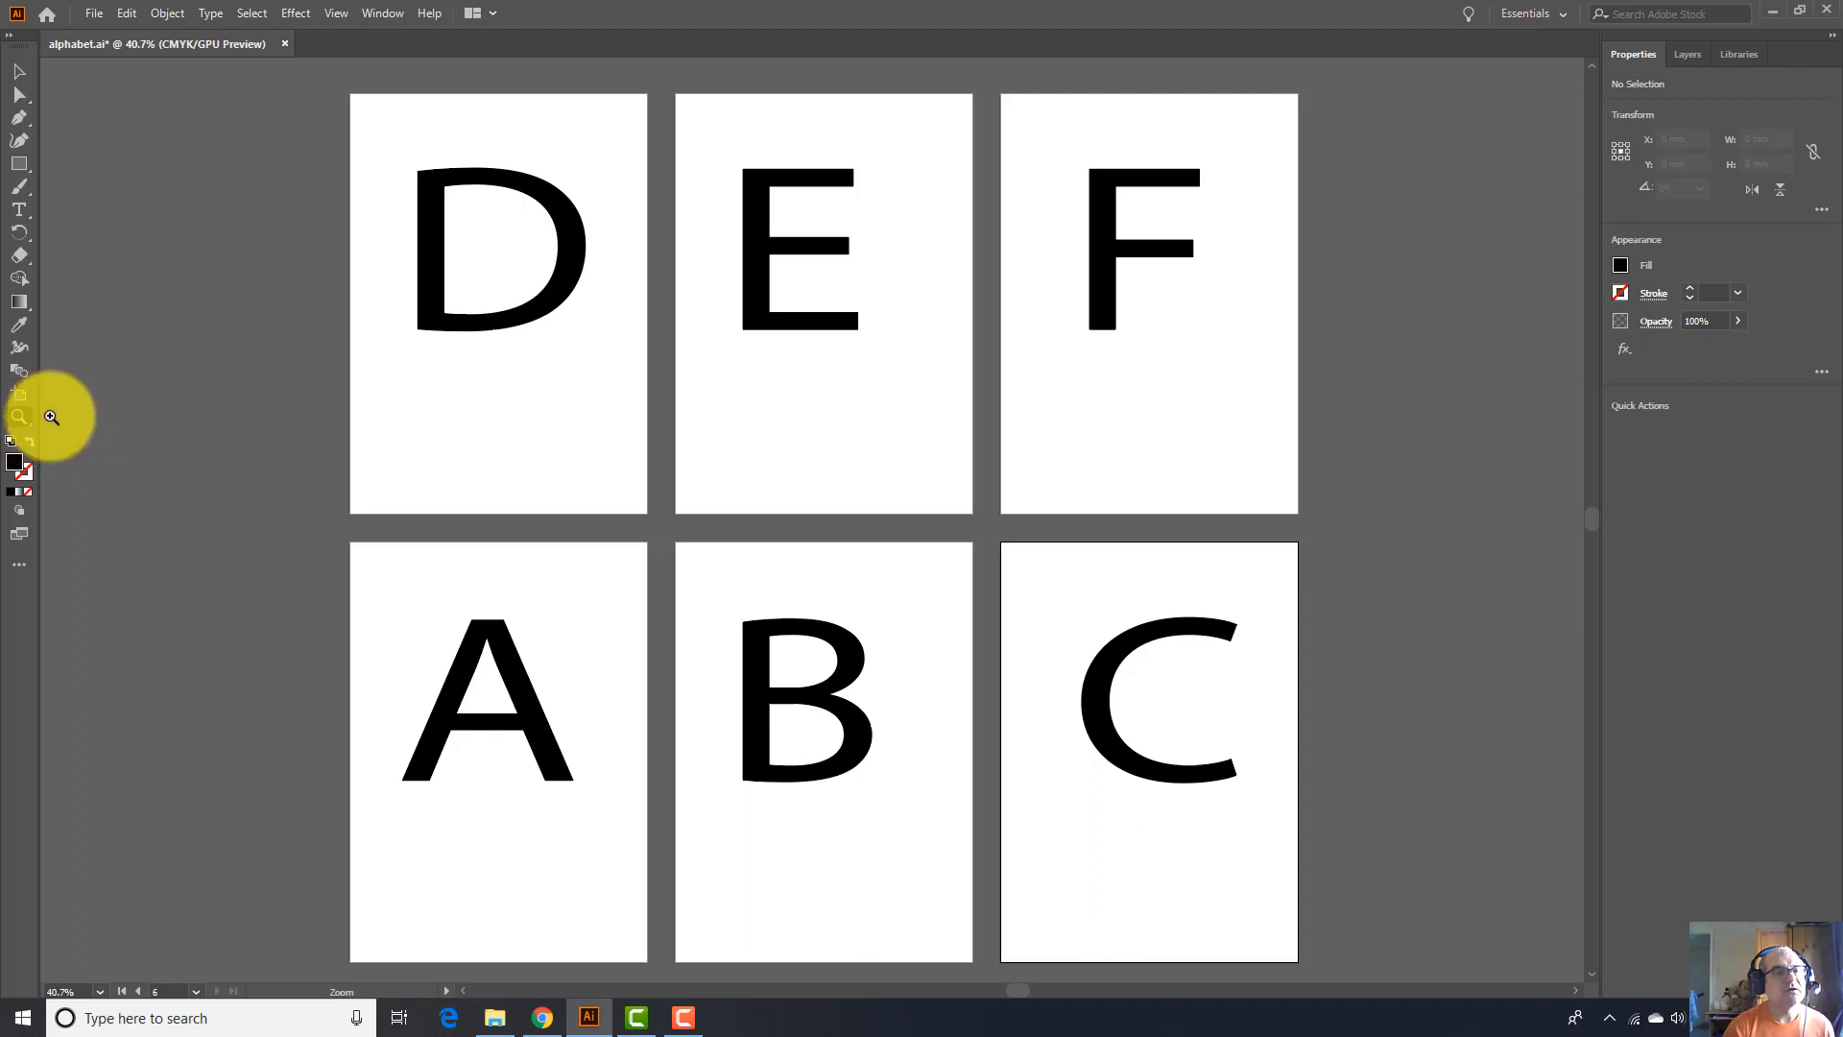
{"action": "key", "text": "h"}
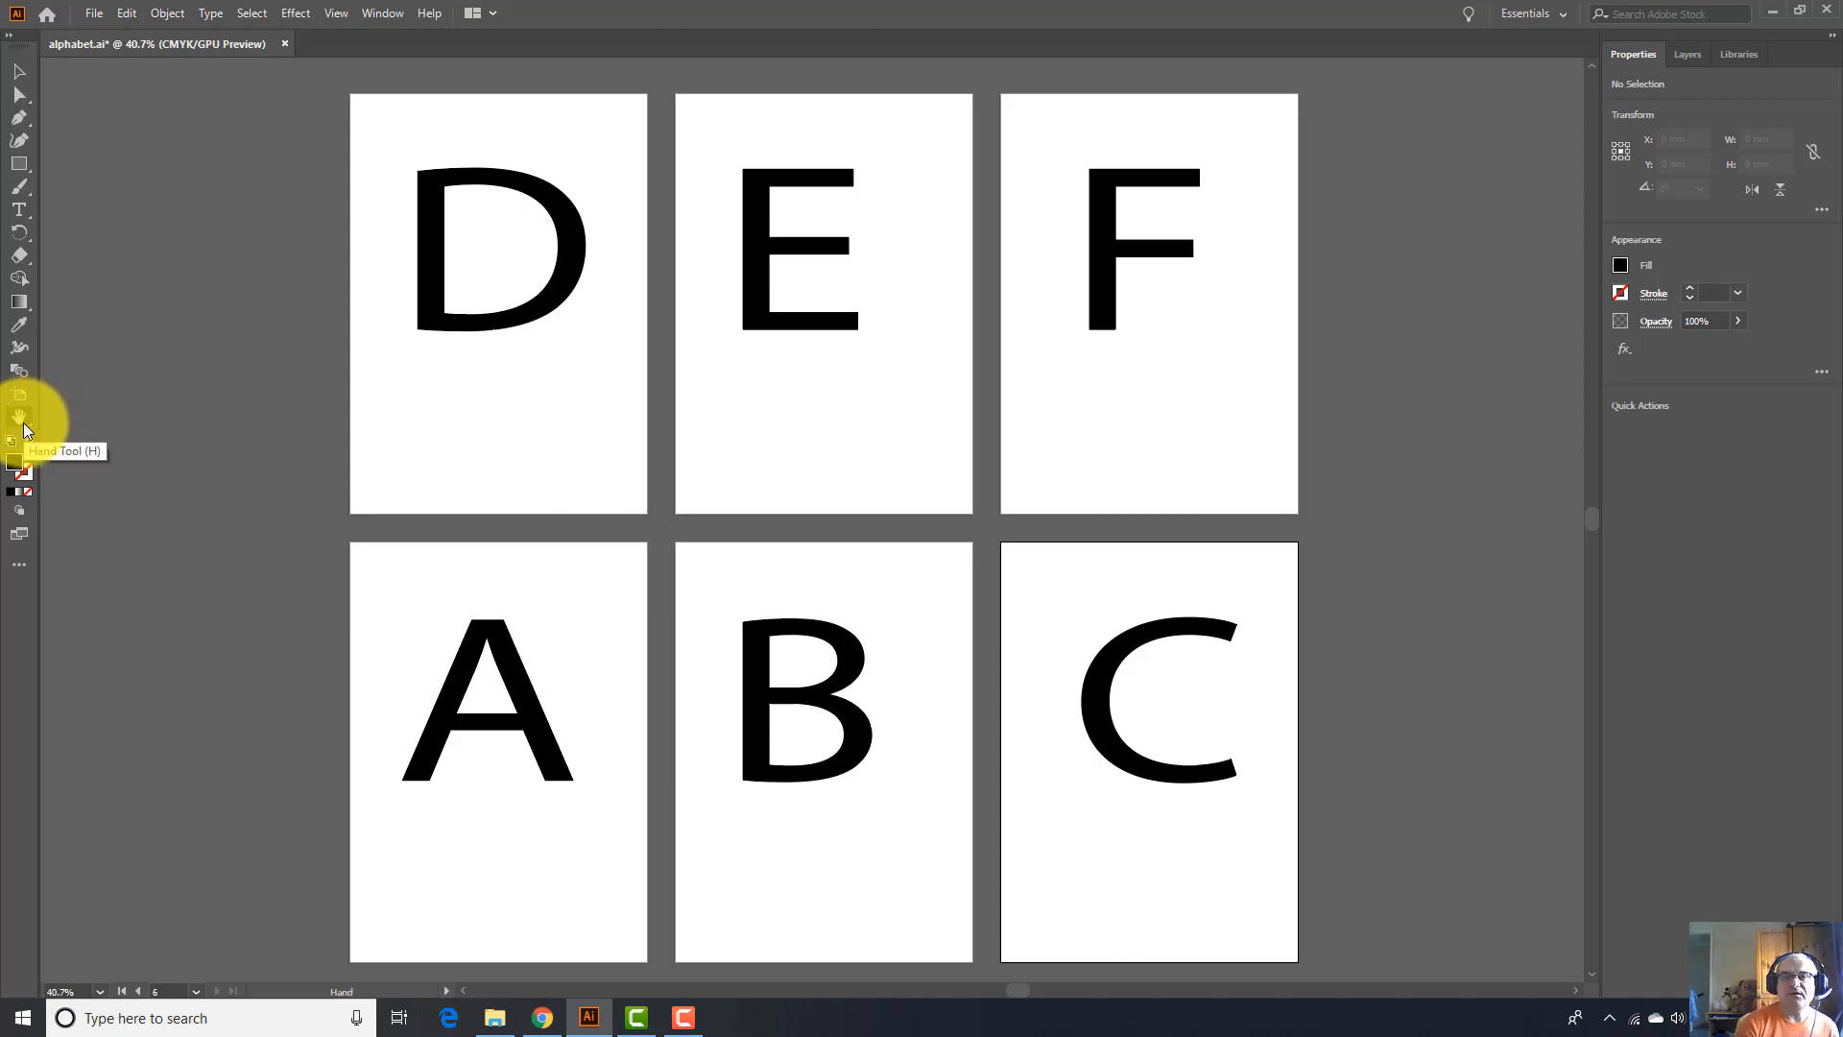
{"action": "mouse_move", "coordinate": [794, 416]}
{"action": "left_mouse_down"}
{"action": "mouse_move", "coordinate": [971, 445]}
{"action": "mouse_move", "coordinate": [1057, 302]}
{"action": "mouse_move", "coordinate": [679, 267]}
{"action": "mouse_move", "coordinate": [609, 423]}
{"action": "mouse_move", "coordinate": [682, 588]}
{"action": "mouse_move", "coordinate": [1002, 616]}
{"action": "mouse_move", "coordinate": [979, 436]}
{"action": "mouse_move", "coordinate": [650, 419]}
{"action": "mouse_move", "coordinate": [740, 423]}
{"action": "mouse_move", "coordinate": [765, 405]}
{"action": "left_mouse_up"}
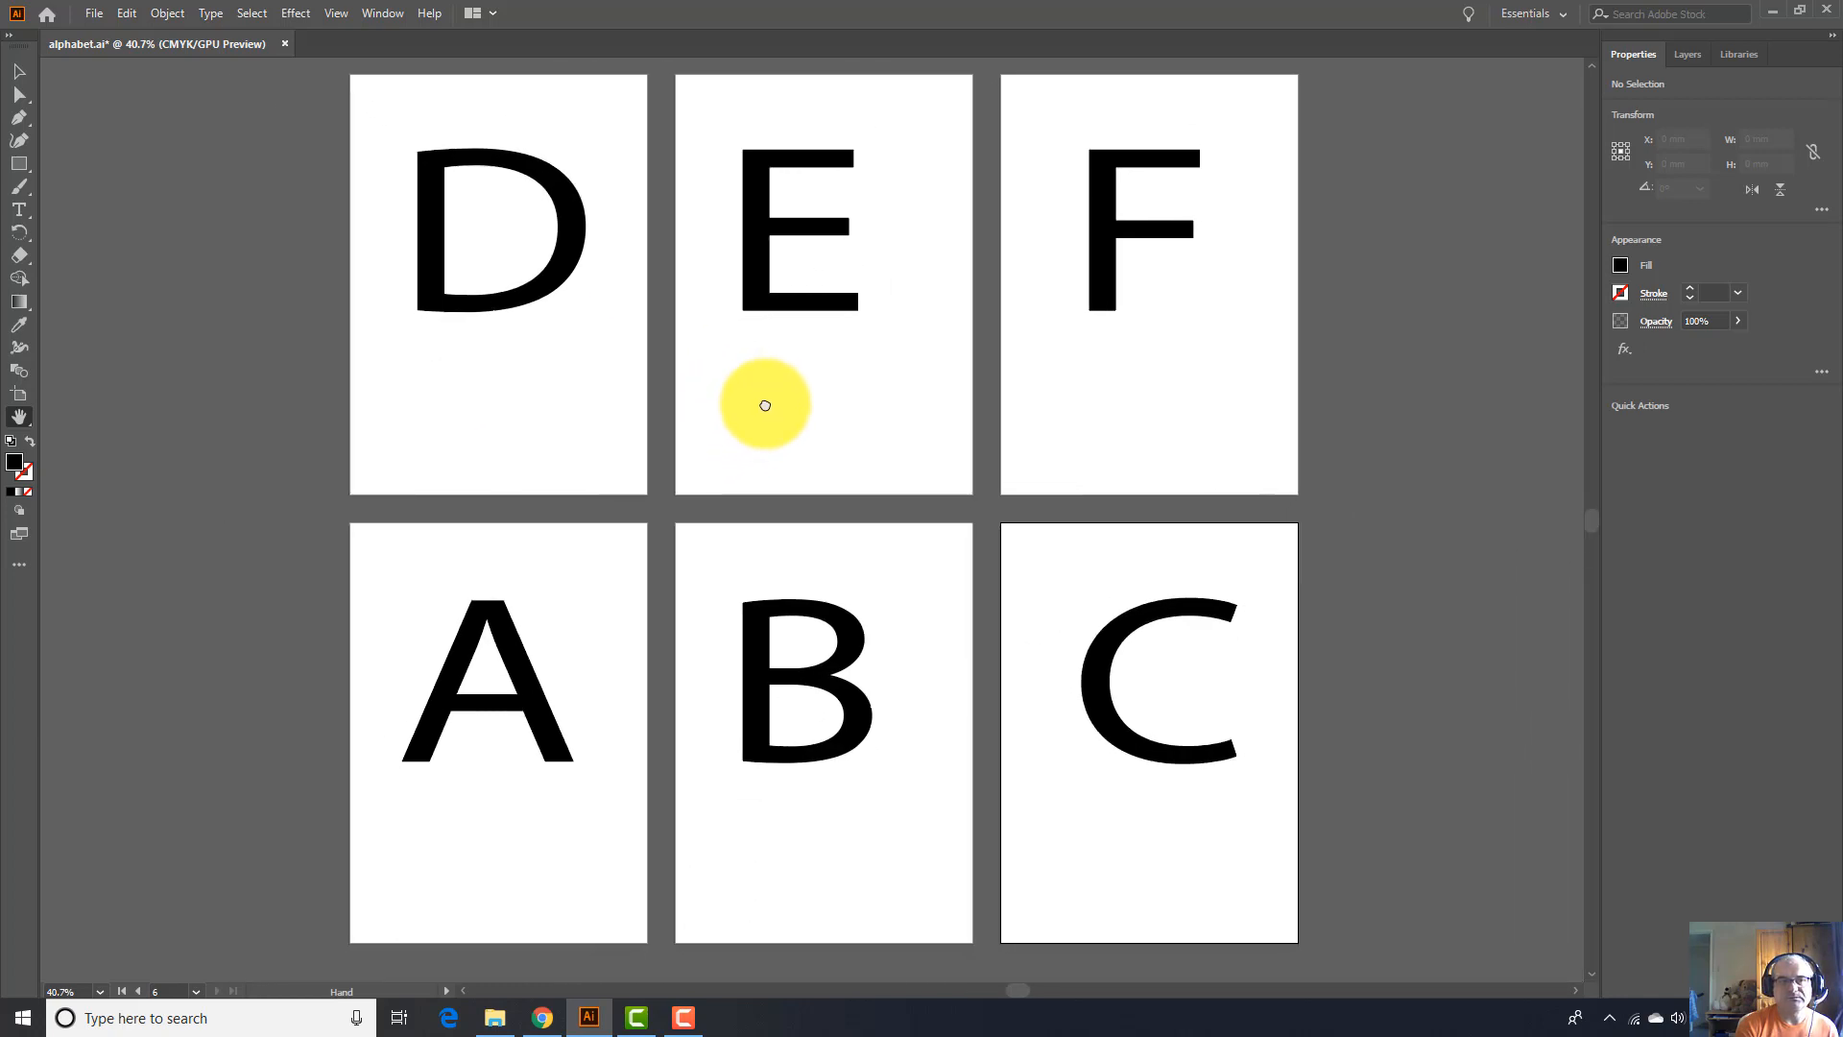
{"action": "left_click", "coordinate": [20, 394]}
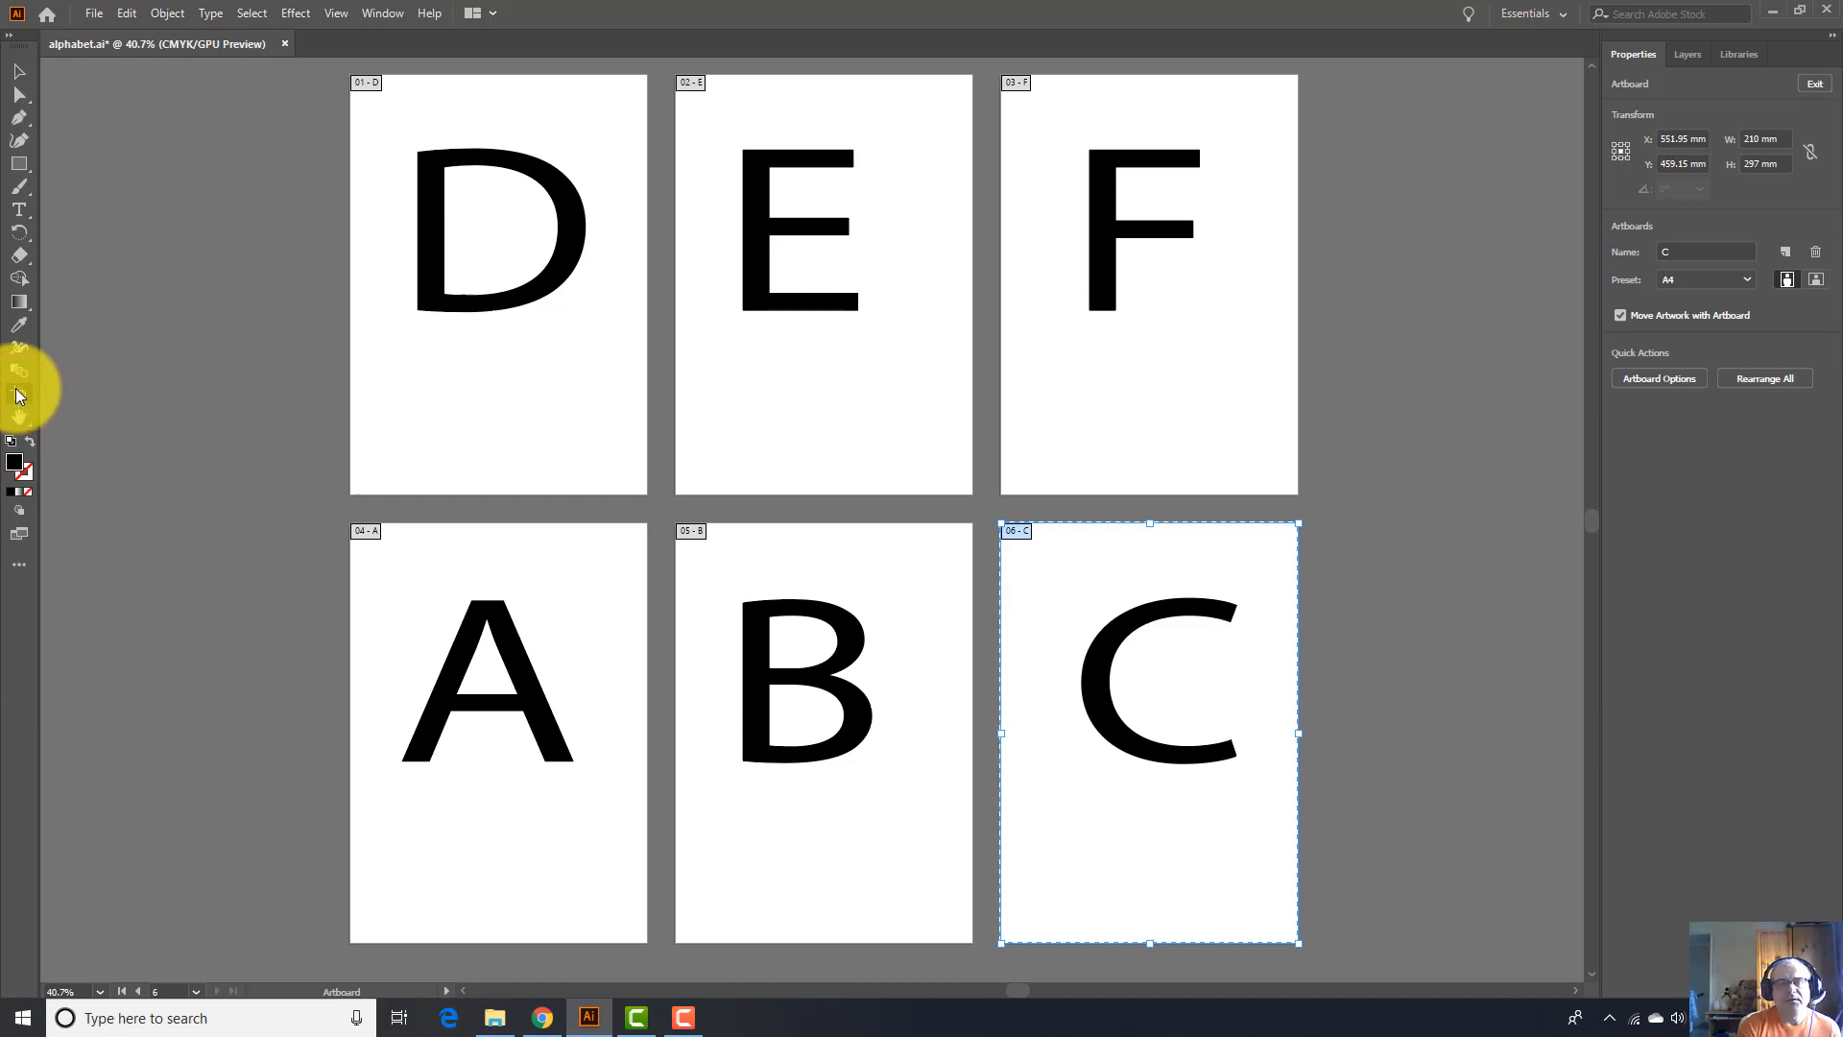